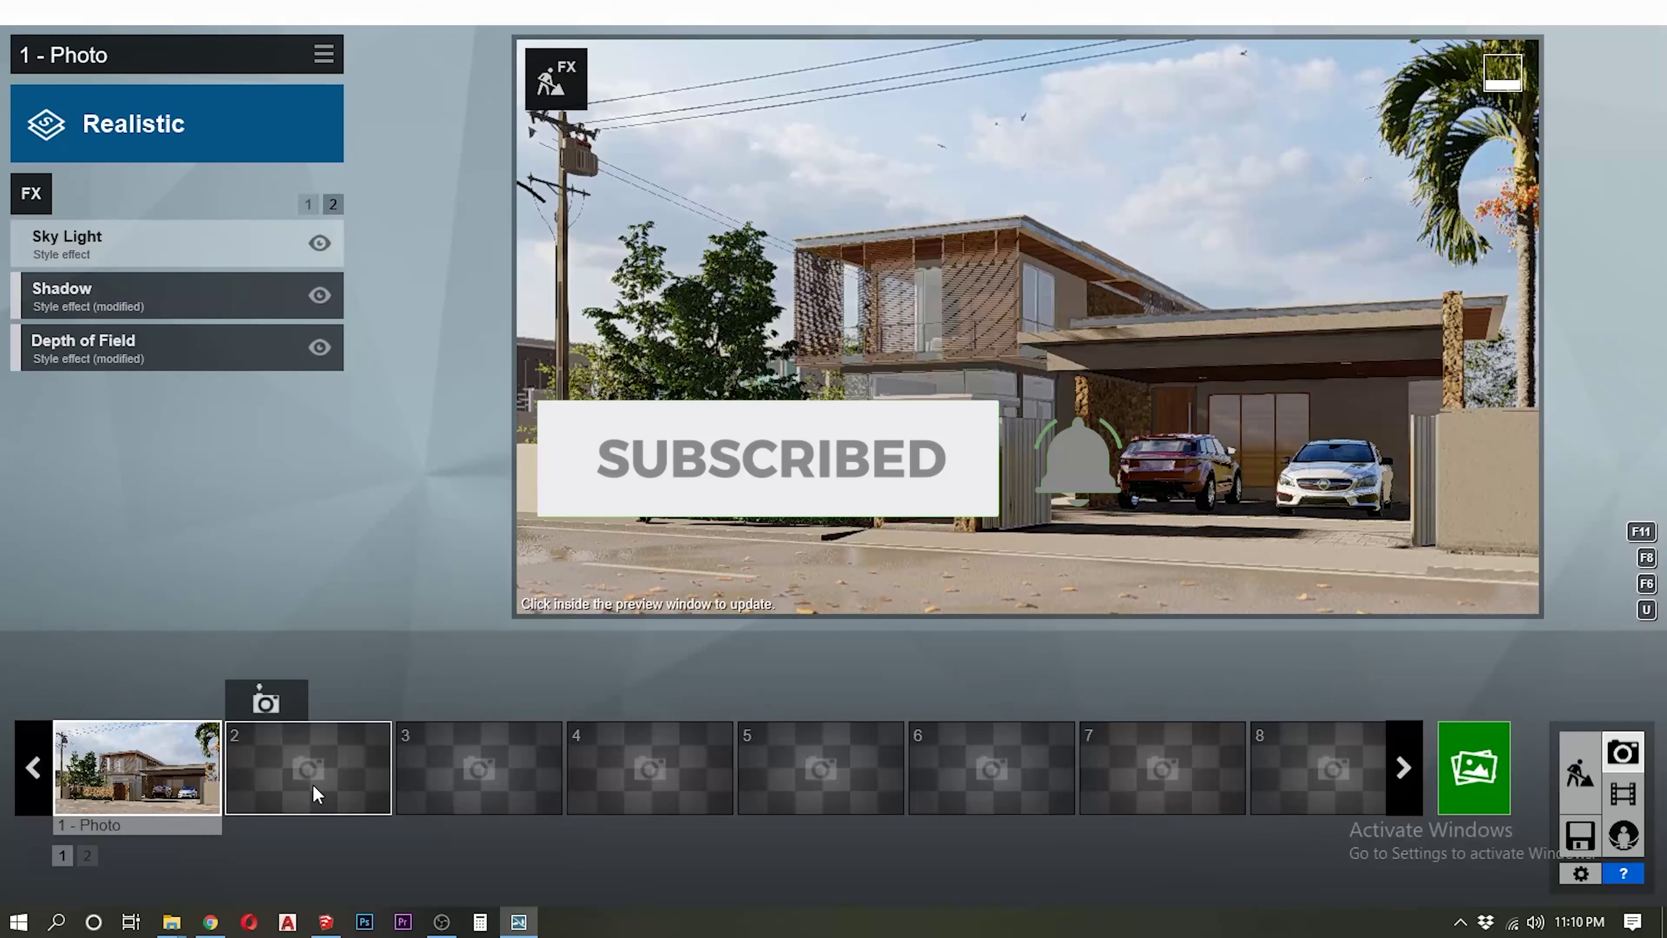
Make empty slot 2 the active photo beside the finished daytime photo
click(315, 791)
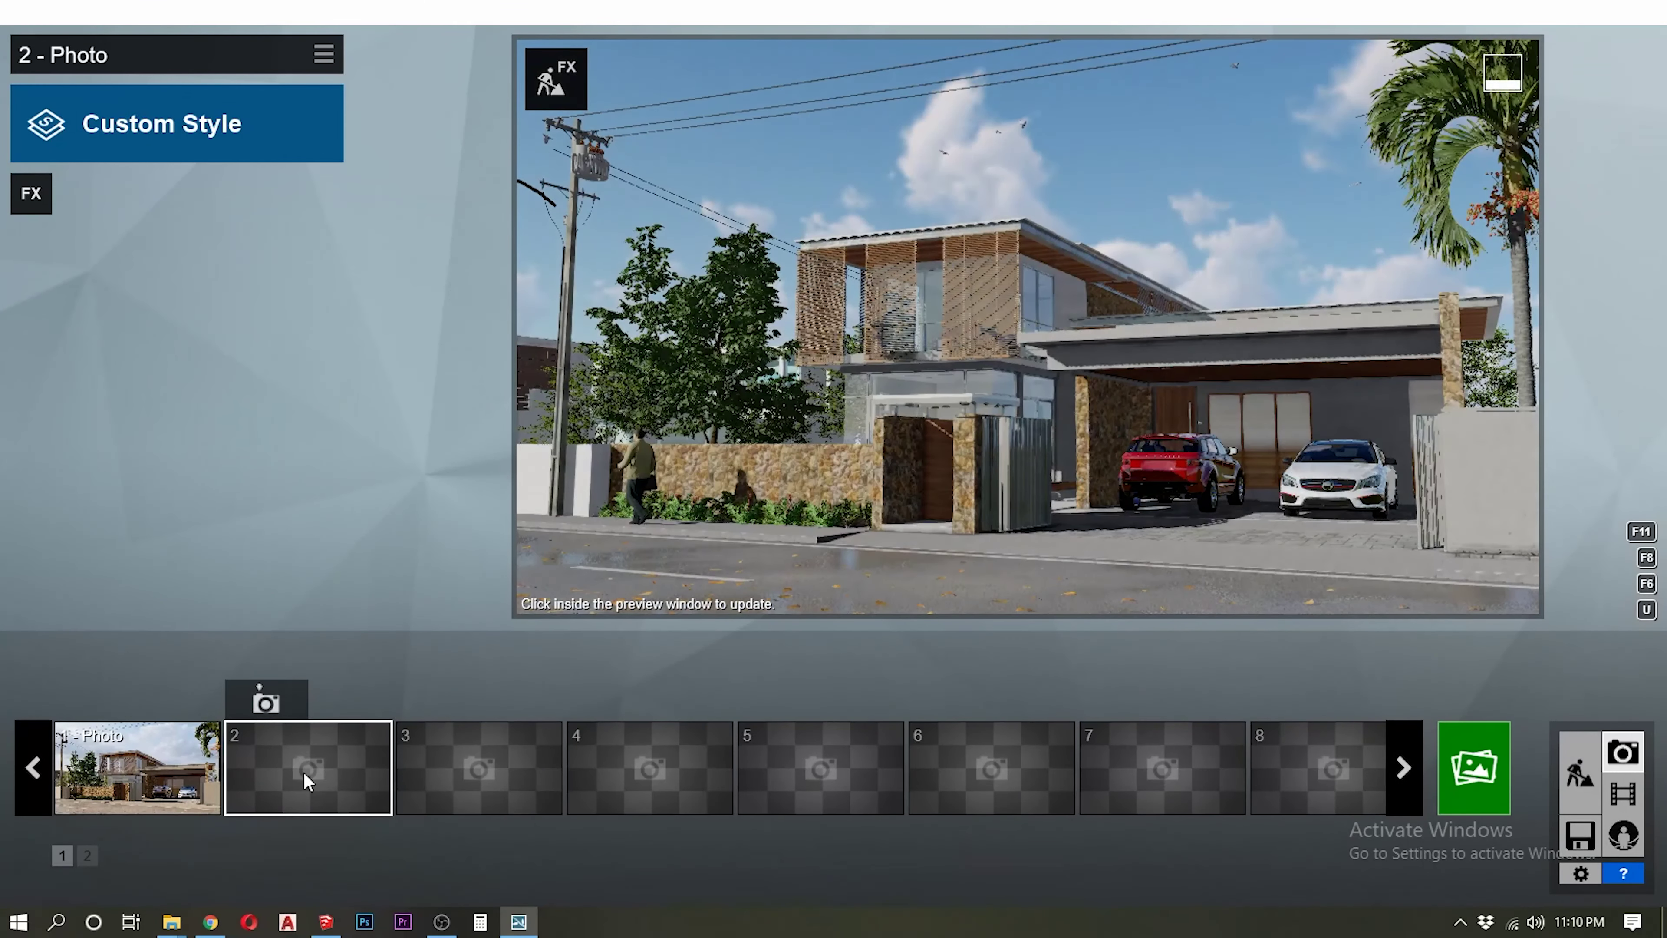
Store the camera view in photo 2 and paste photo 1's copied effects into it
click(283, 709)
click(164, 759)
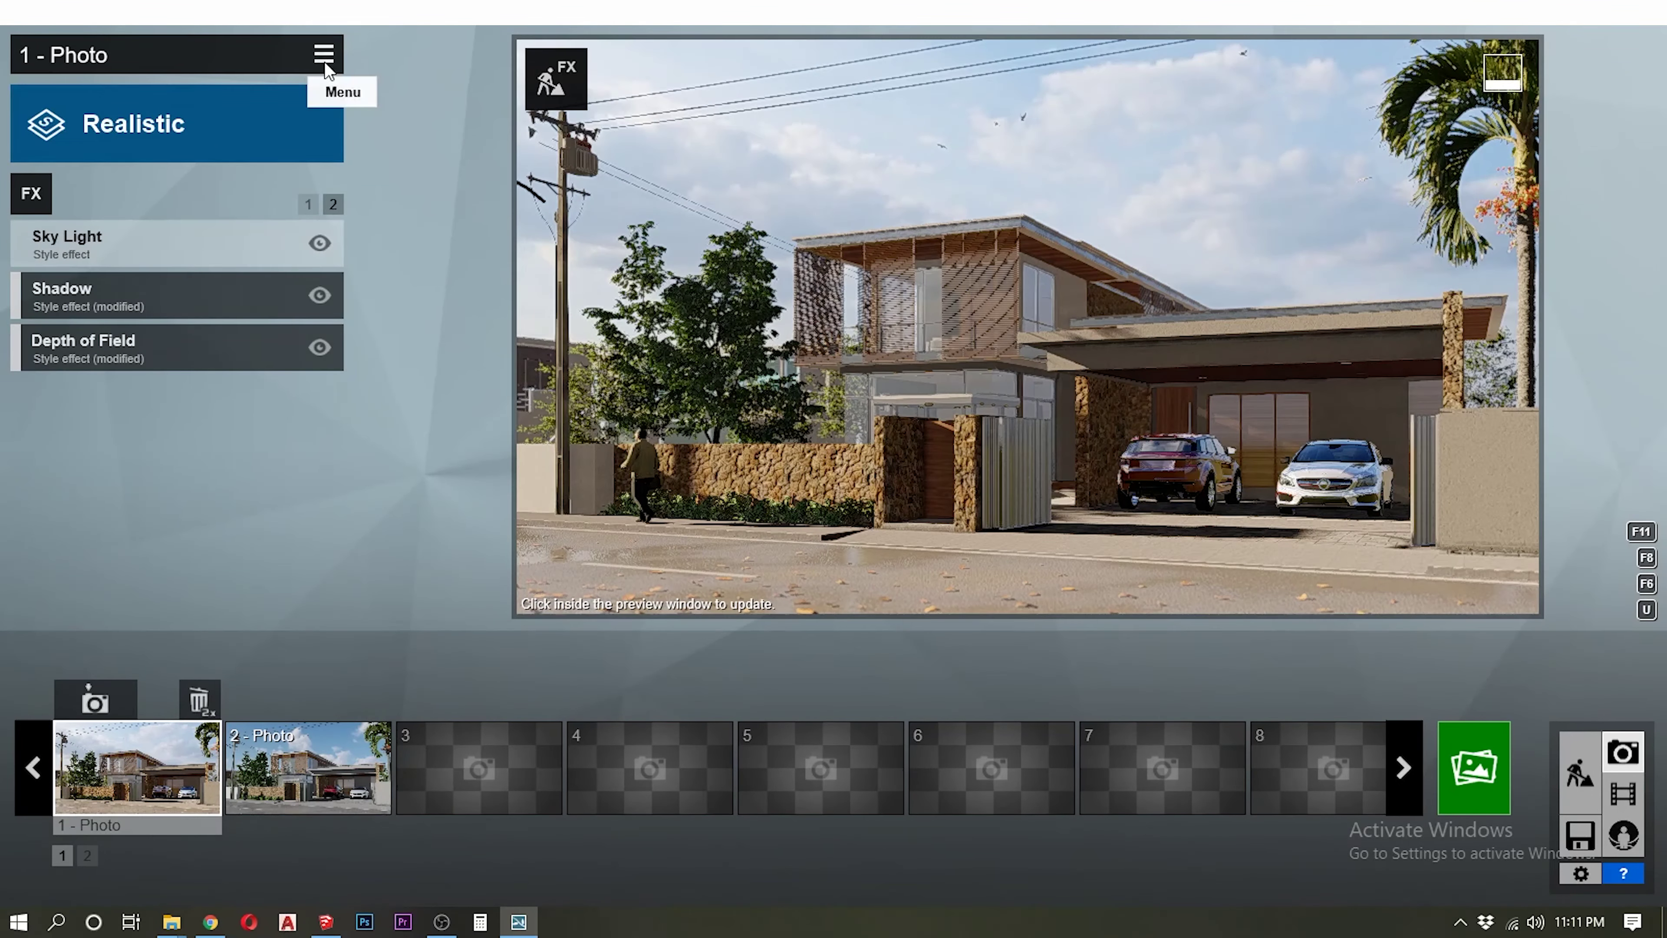
click(323, 52)
click(164, 83)
click(309, 768)
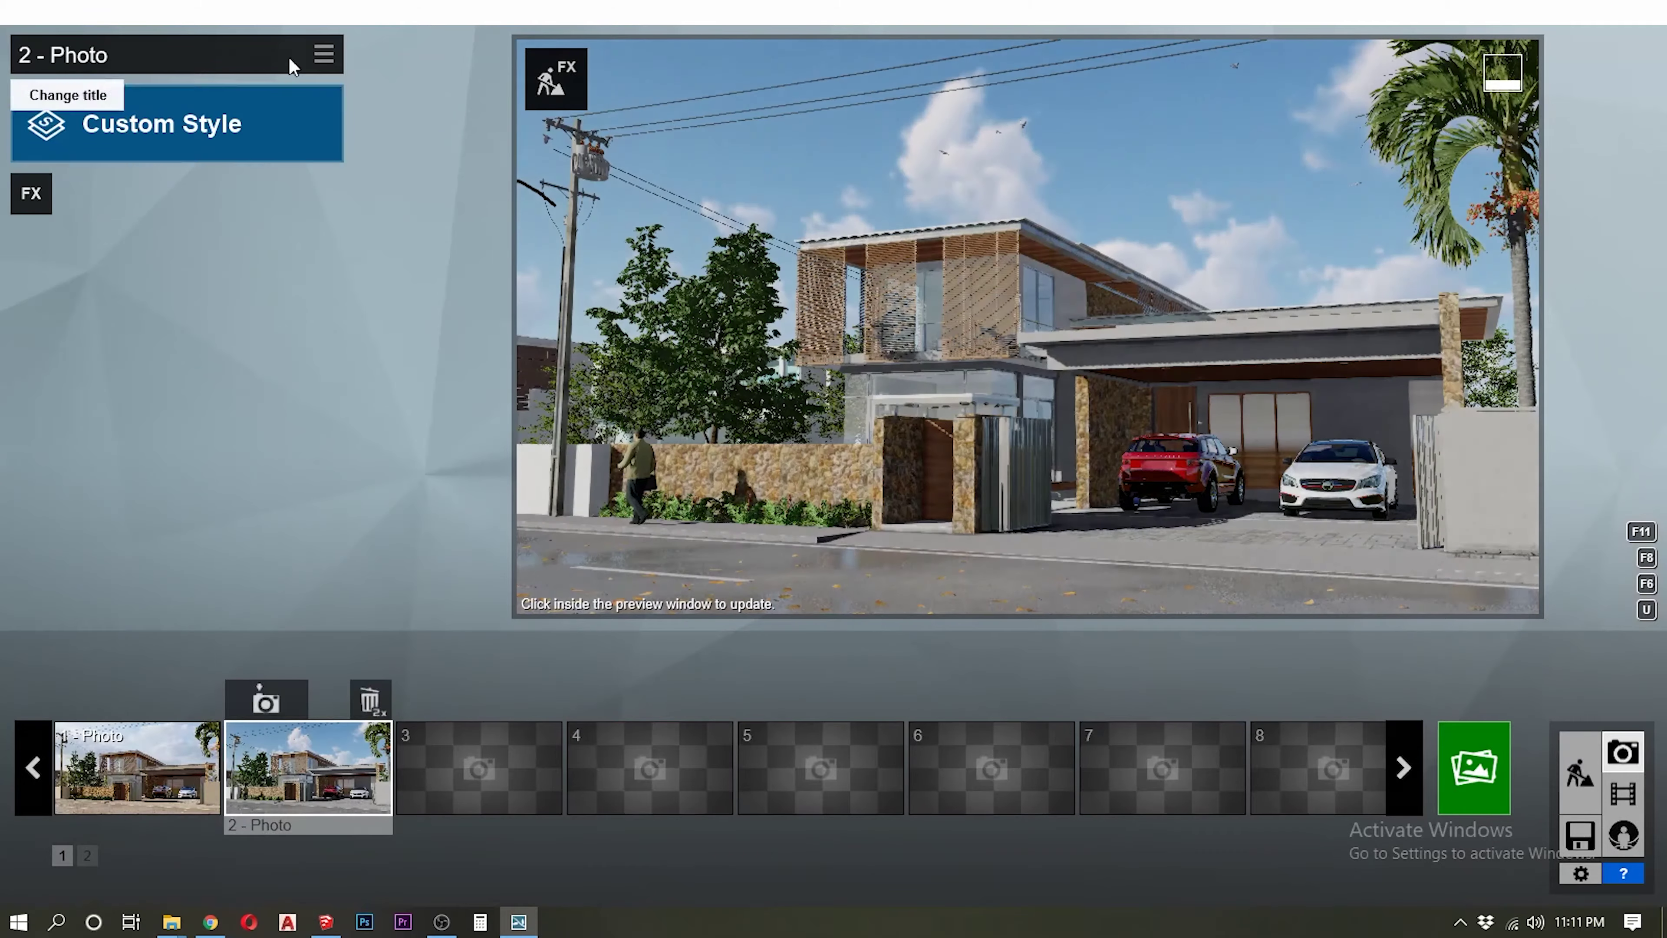
click(323, 52)
click(370, 71)
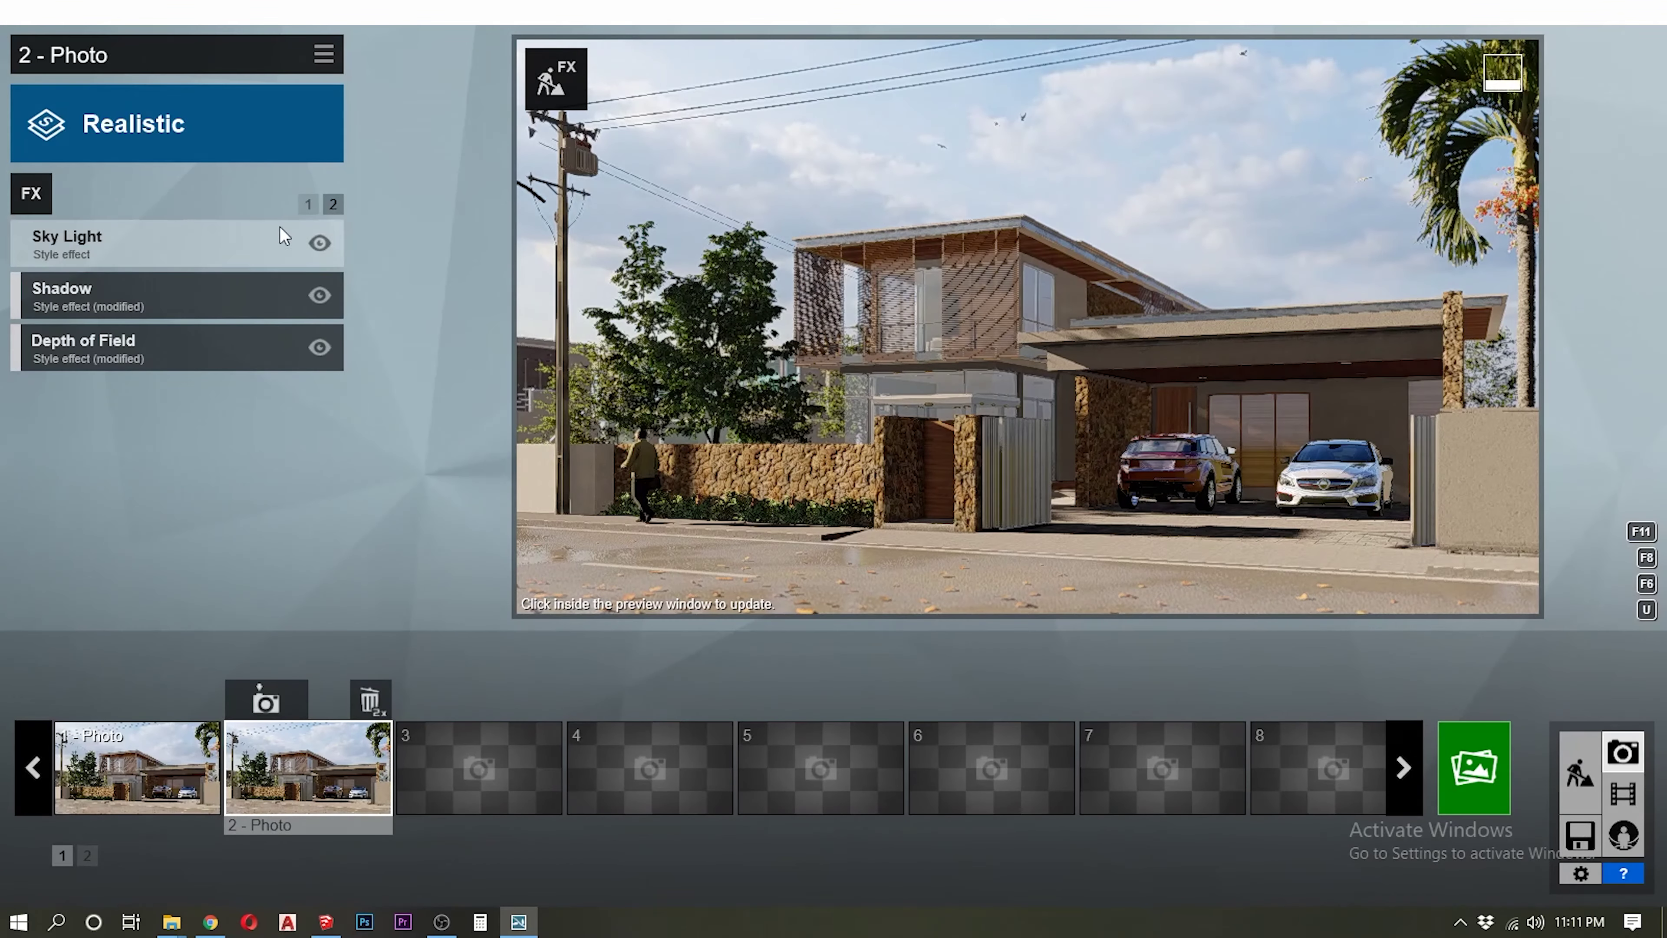
Give photo 2 a night Real Skies sky with lowered brightness and a rotated heading
click(313, 217)
click(213, 290)
click(139, 311)
click(1279, 123)
click(593, 344)
click(133, 396)
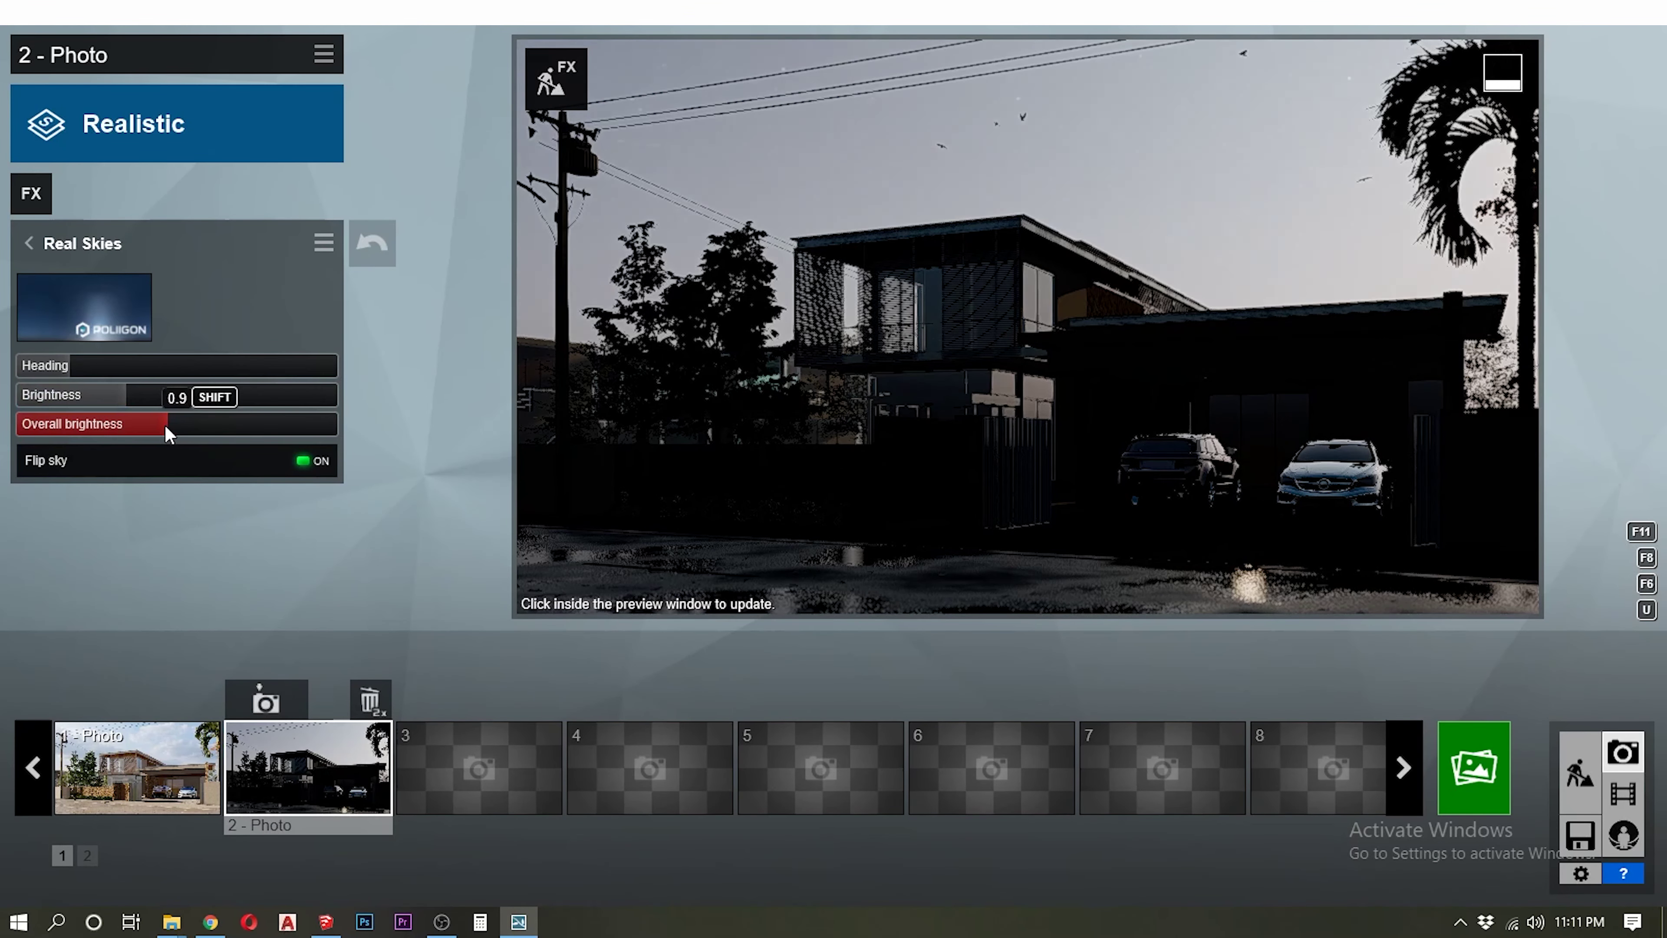
drag(168, 424, 87, 426)
drag(67, 366, 184, 370)
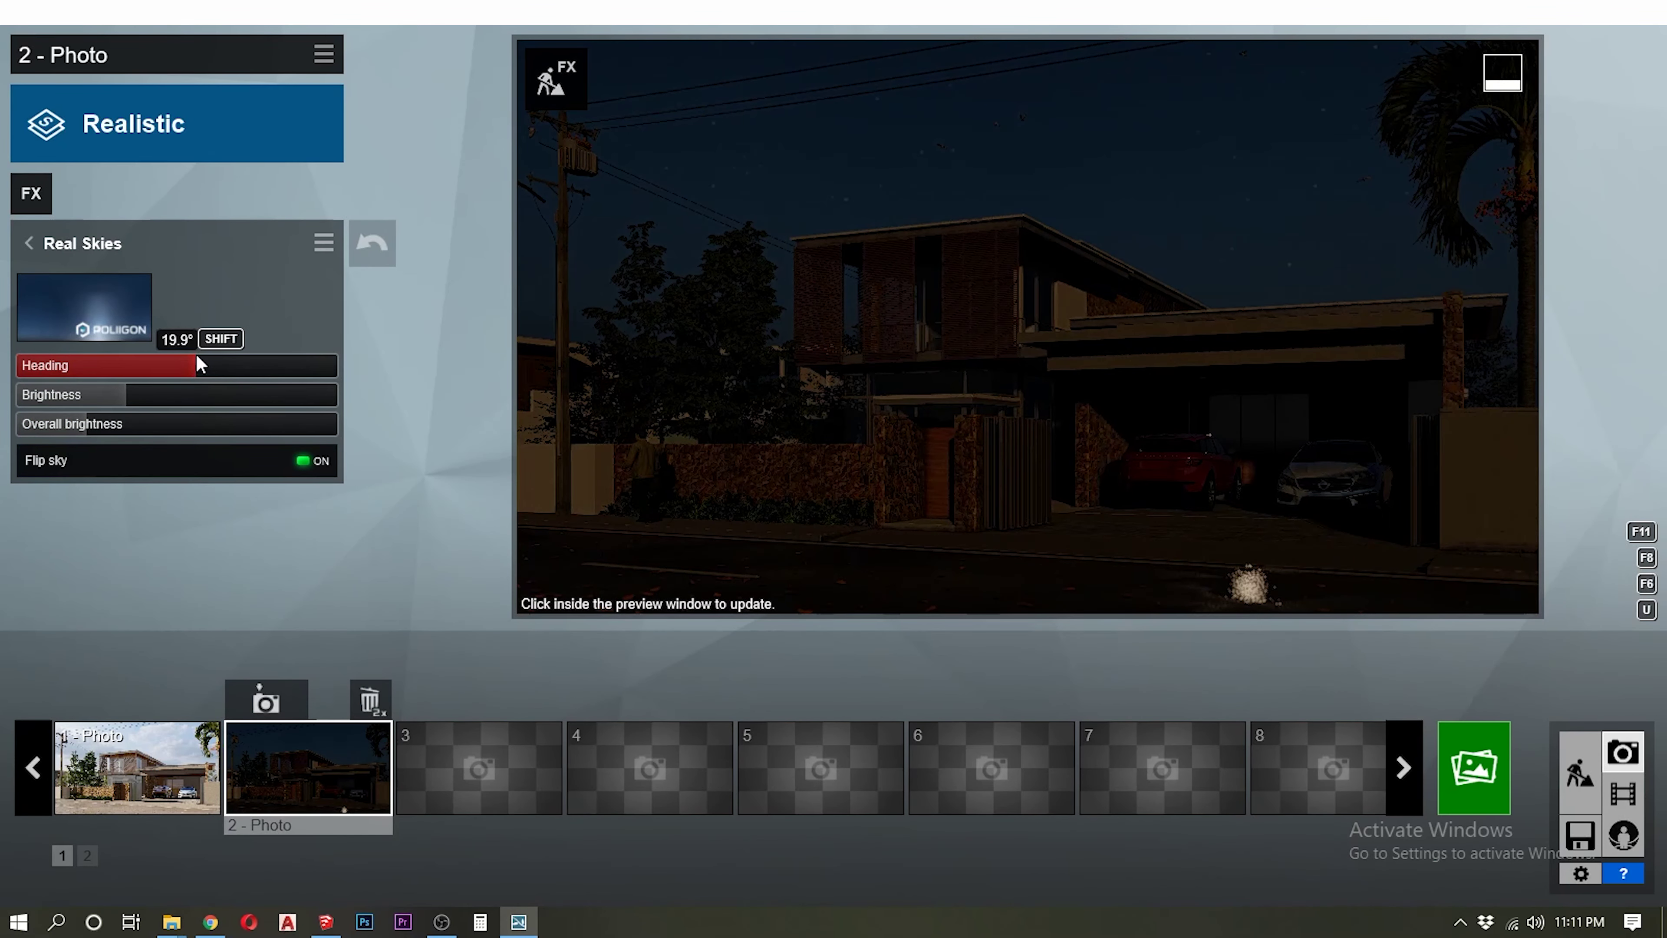
Lower the sun height to the horizon in Build mode and move toward the carport
click(1572, 774)
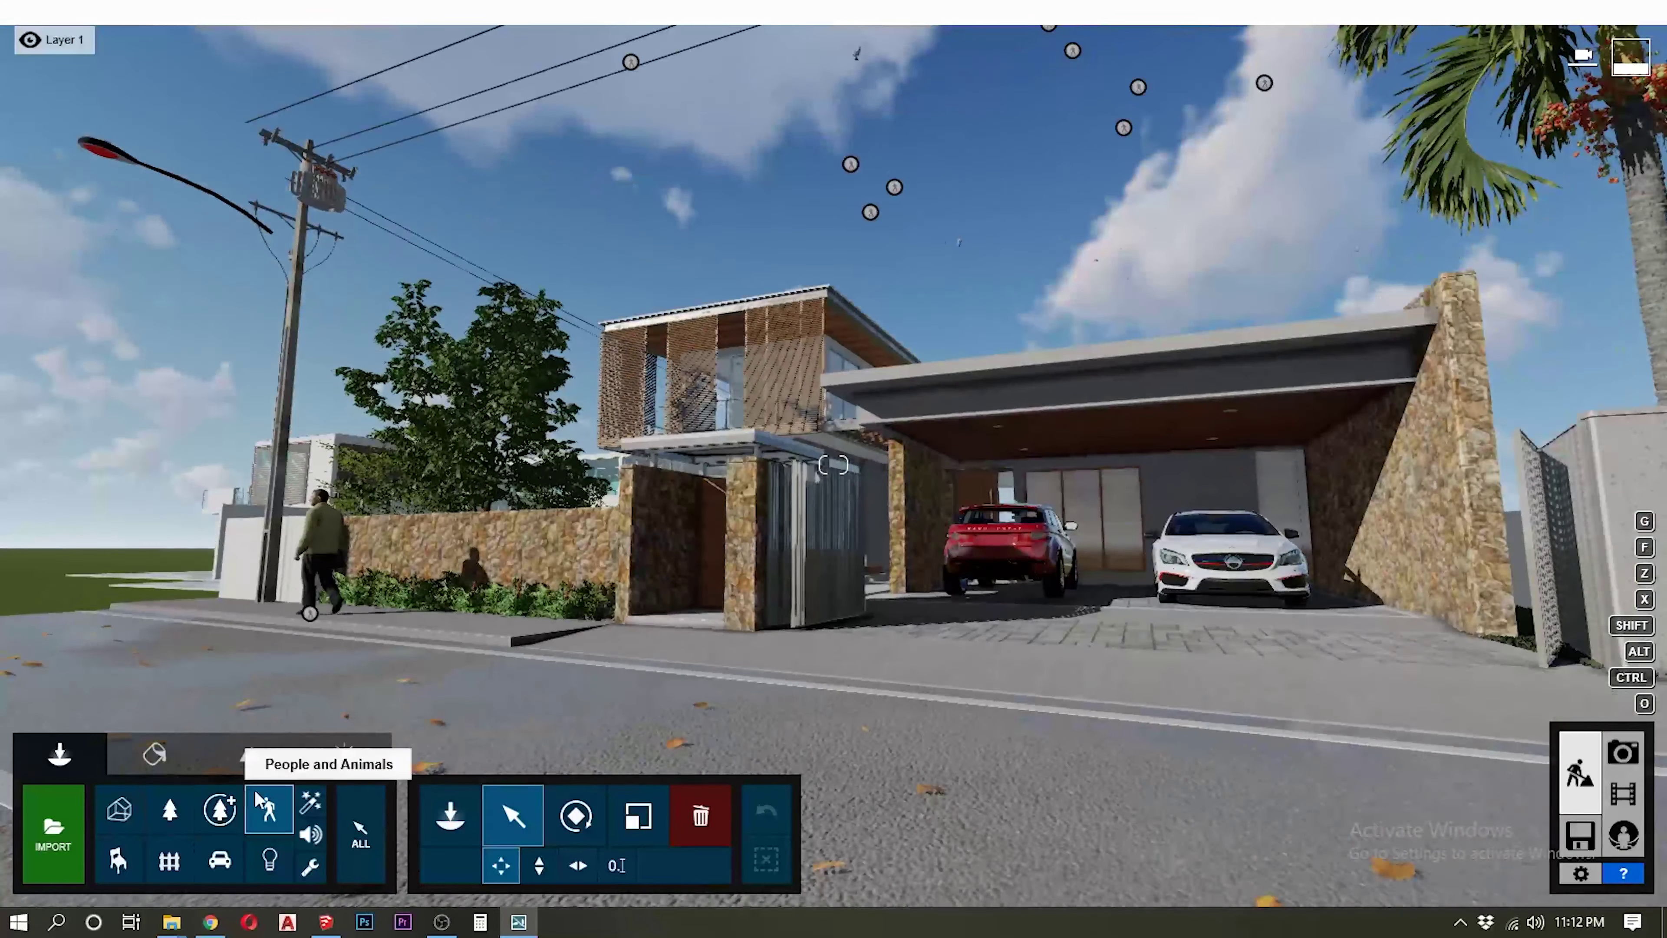
click(343, 754)
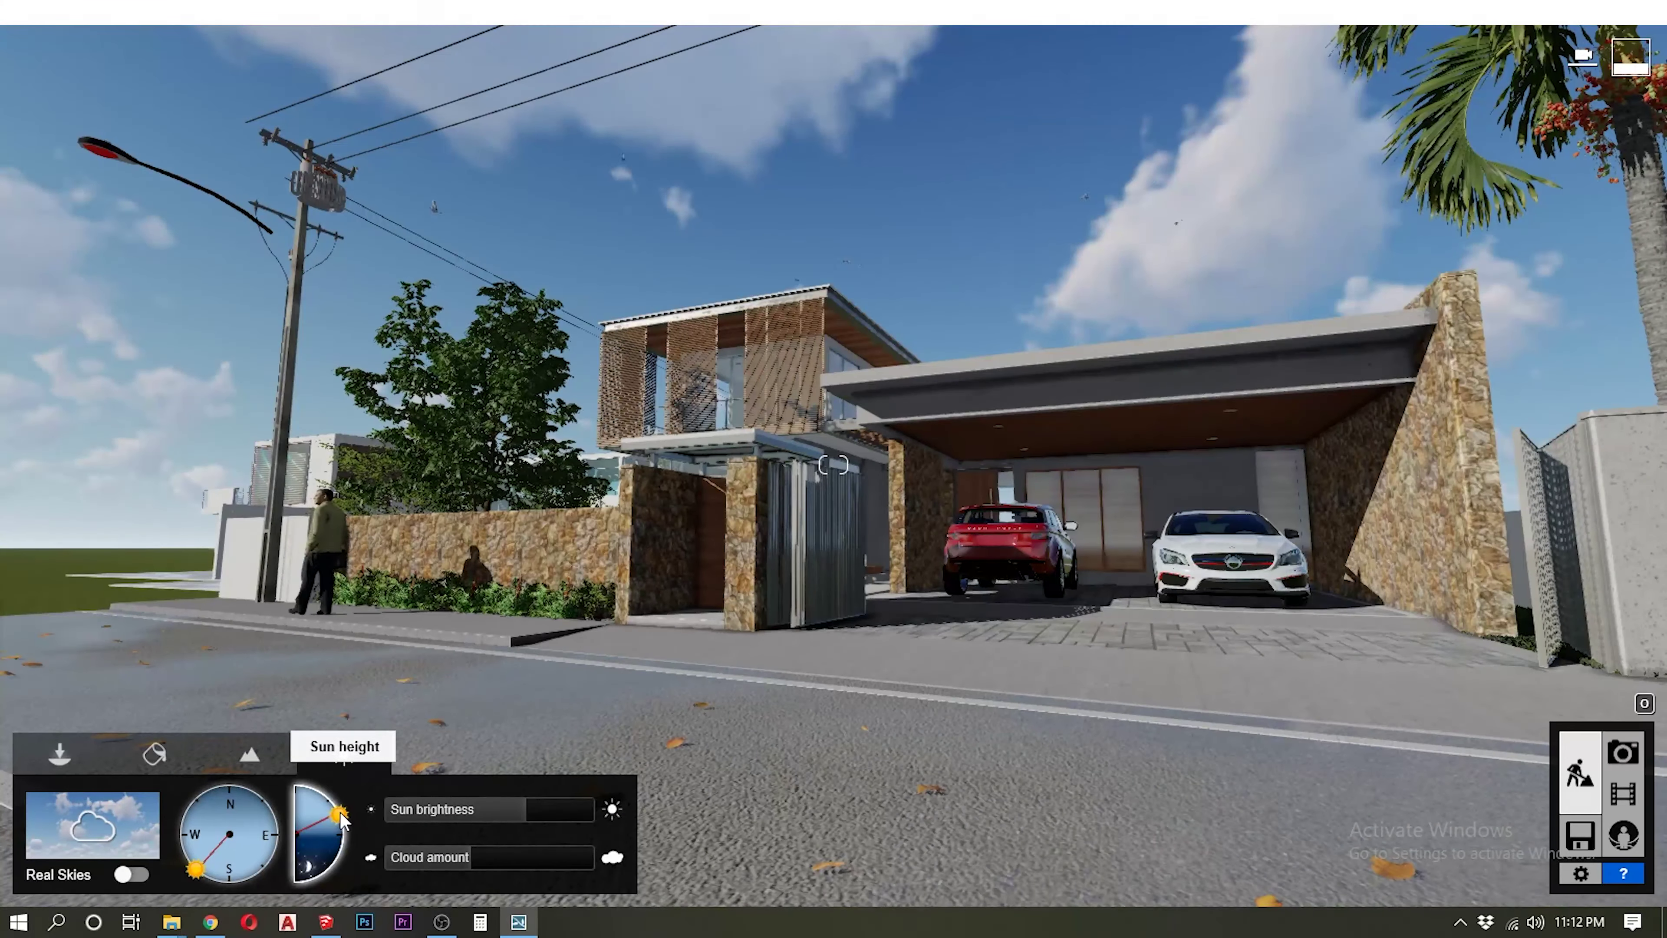
drag(339, 815, 336, 853)
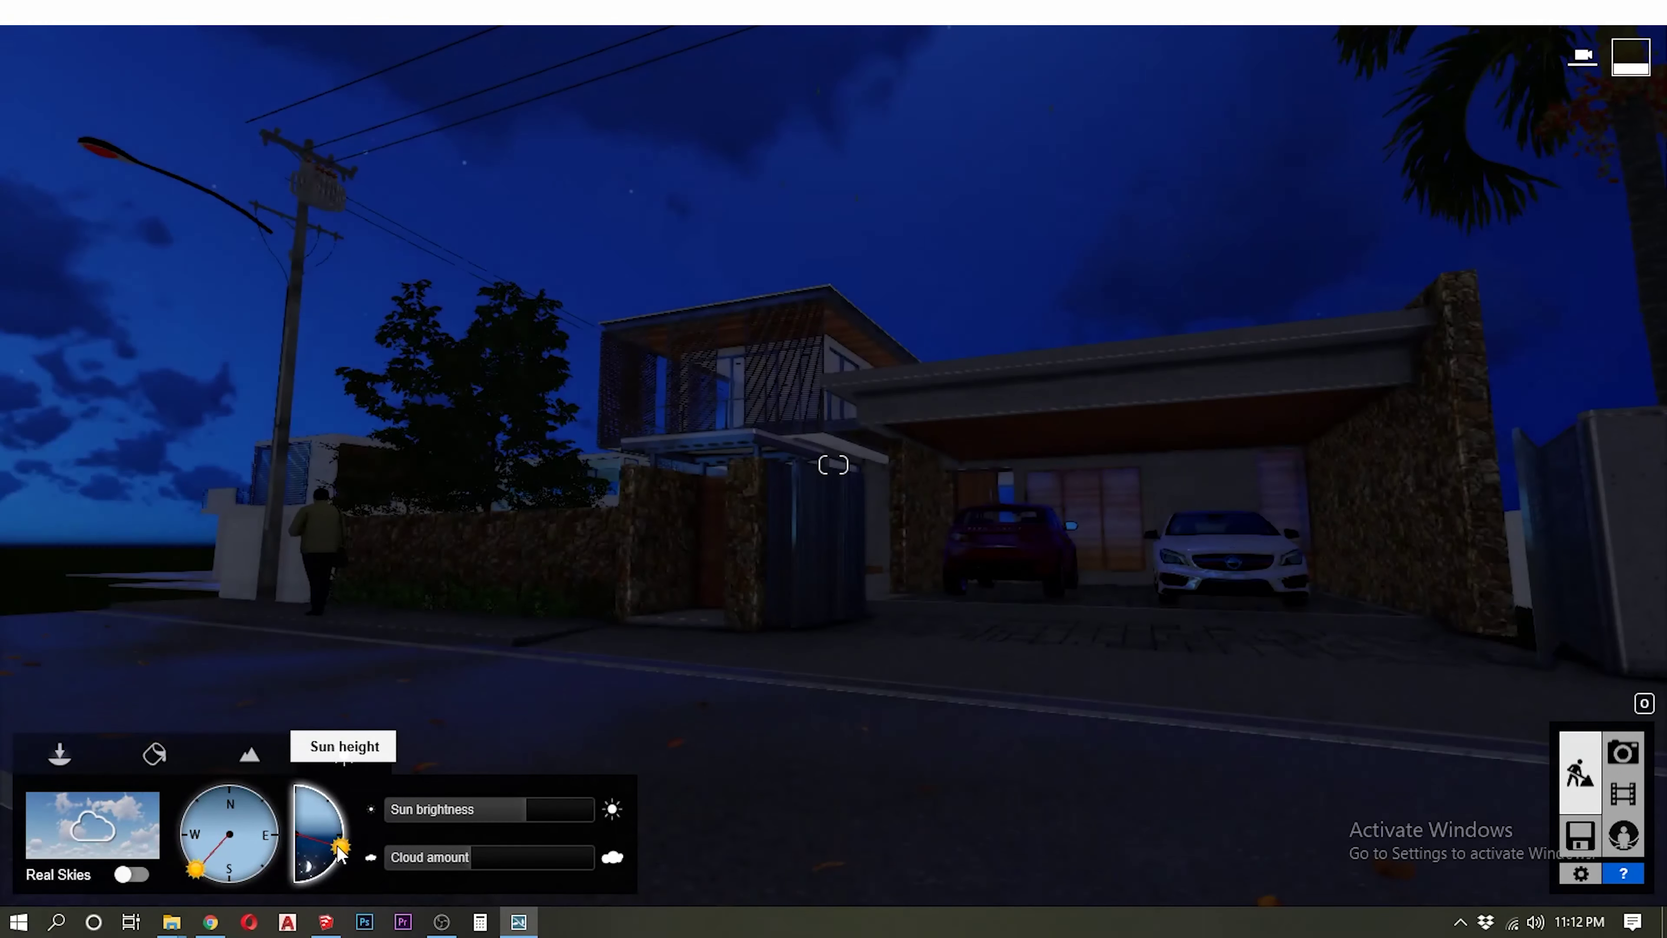
key(w)
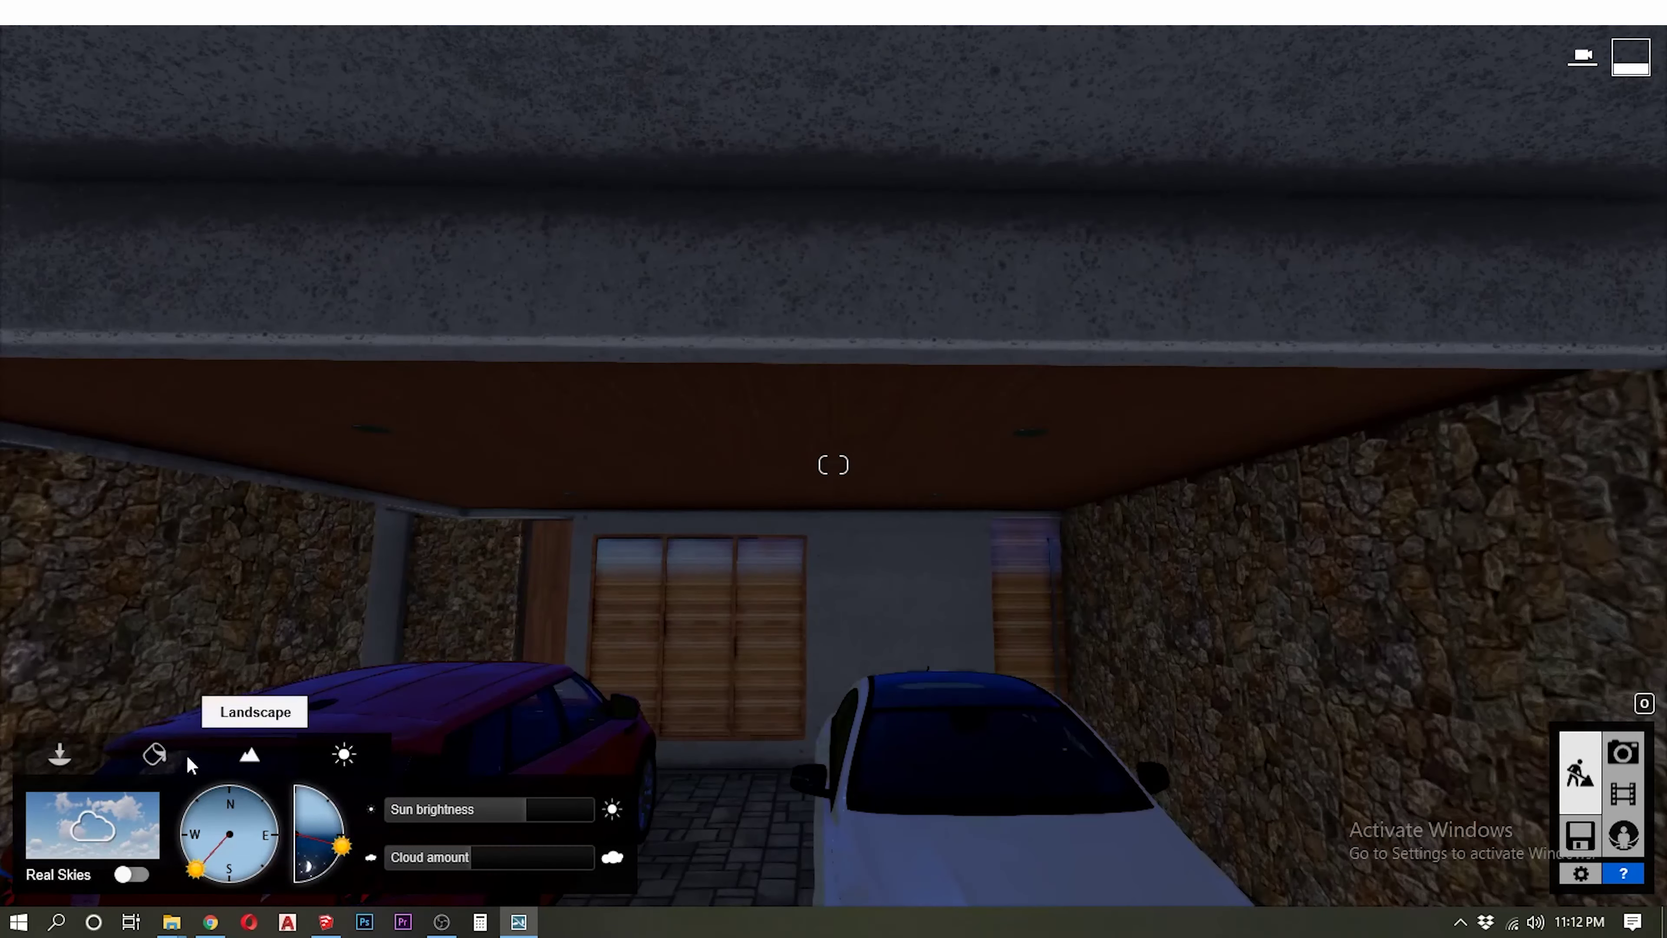
click(154, 755)
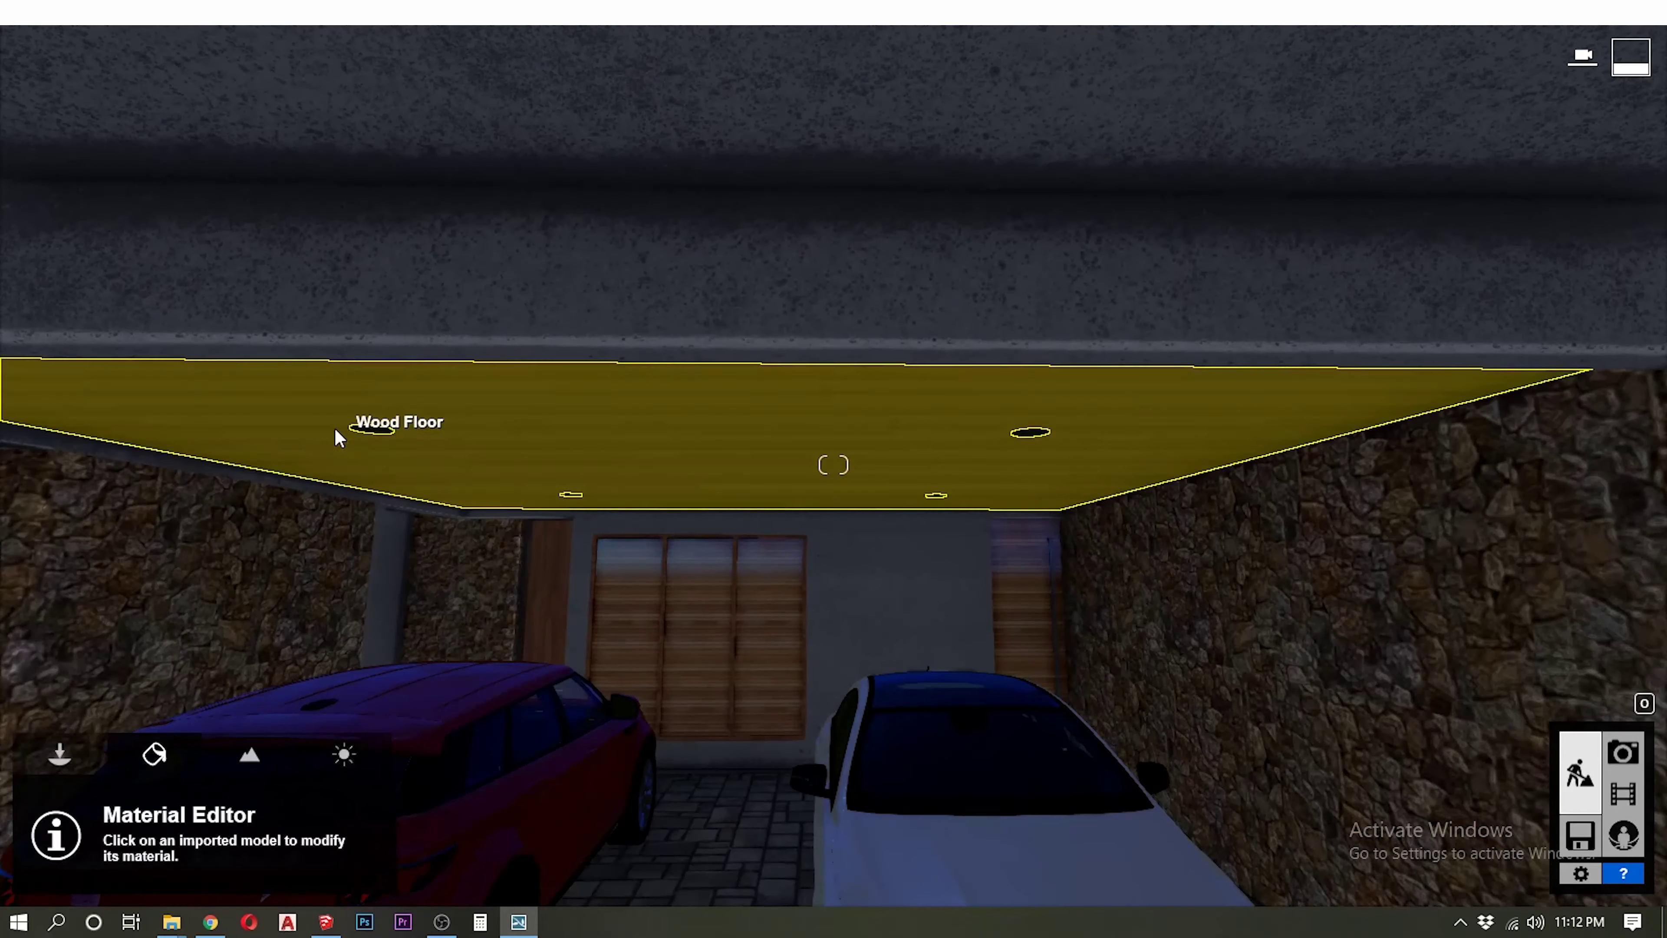
Replace the carport downlight glass with a Standard material and make it emissive
right_drag(335, 435, 324, 465)
click(333, 261)
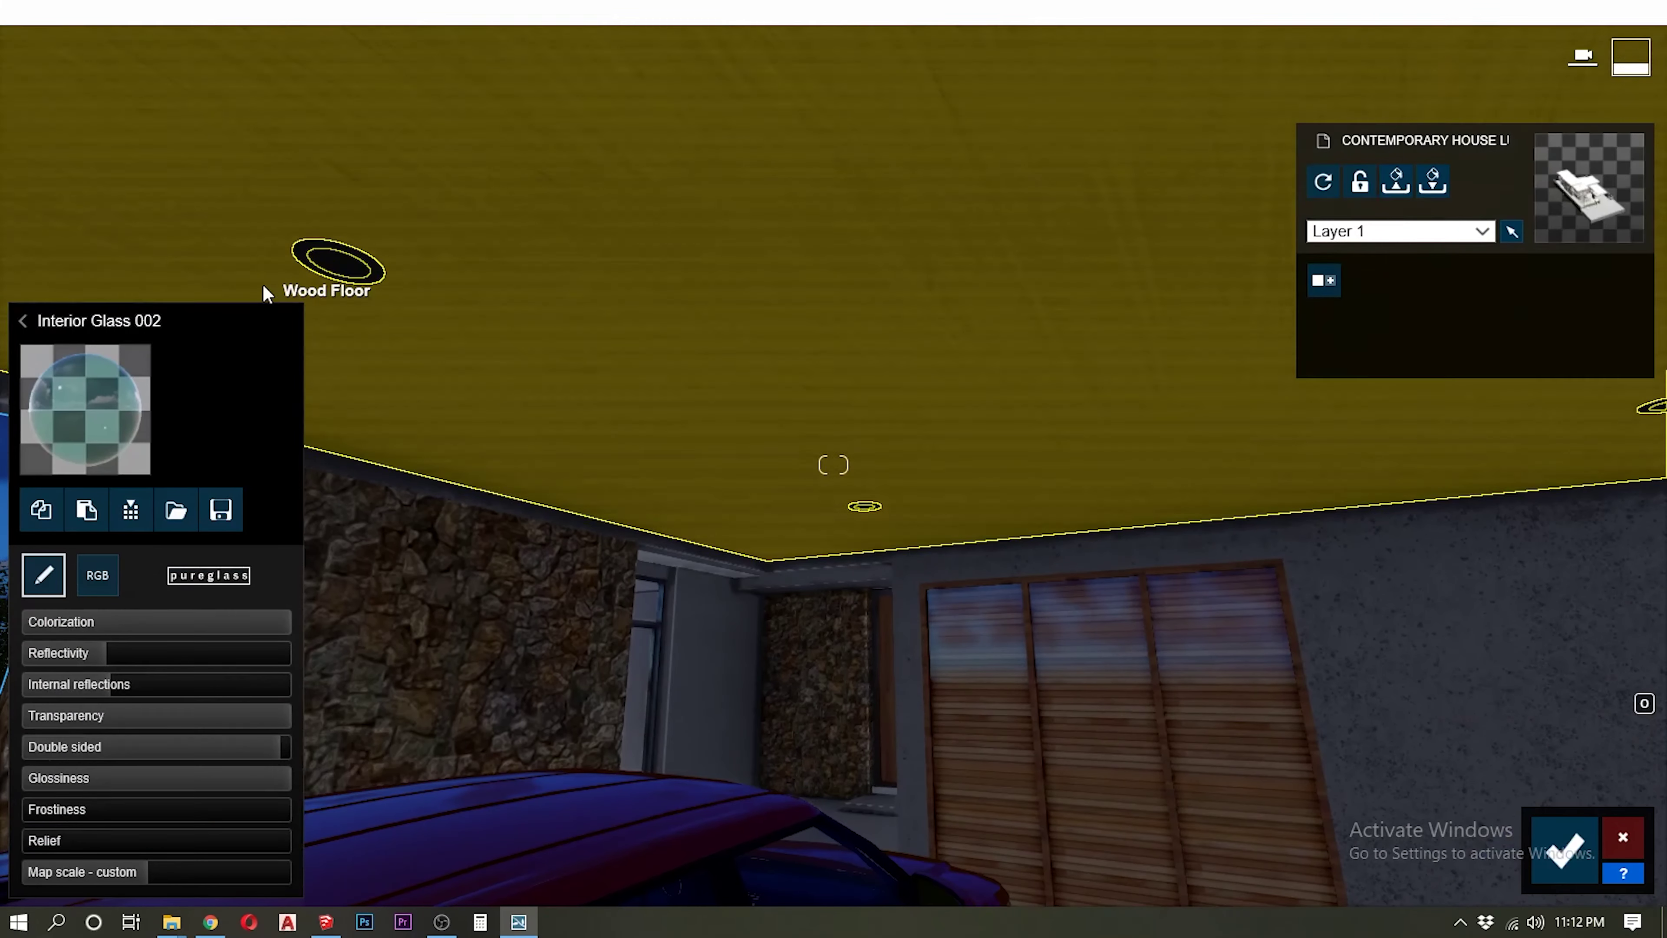
click(34, 466)
click(365, 205)
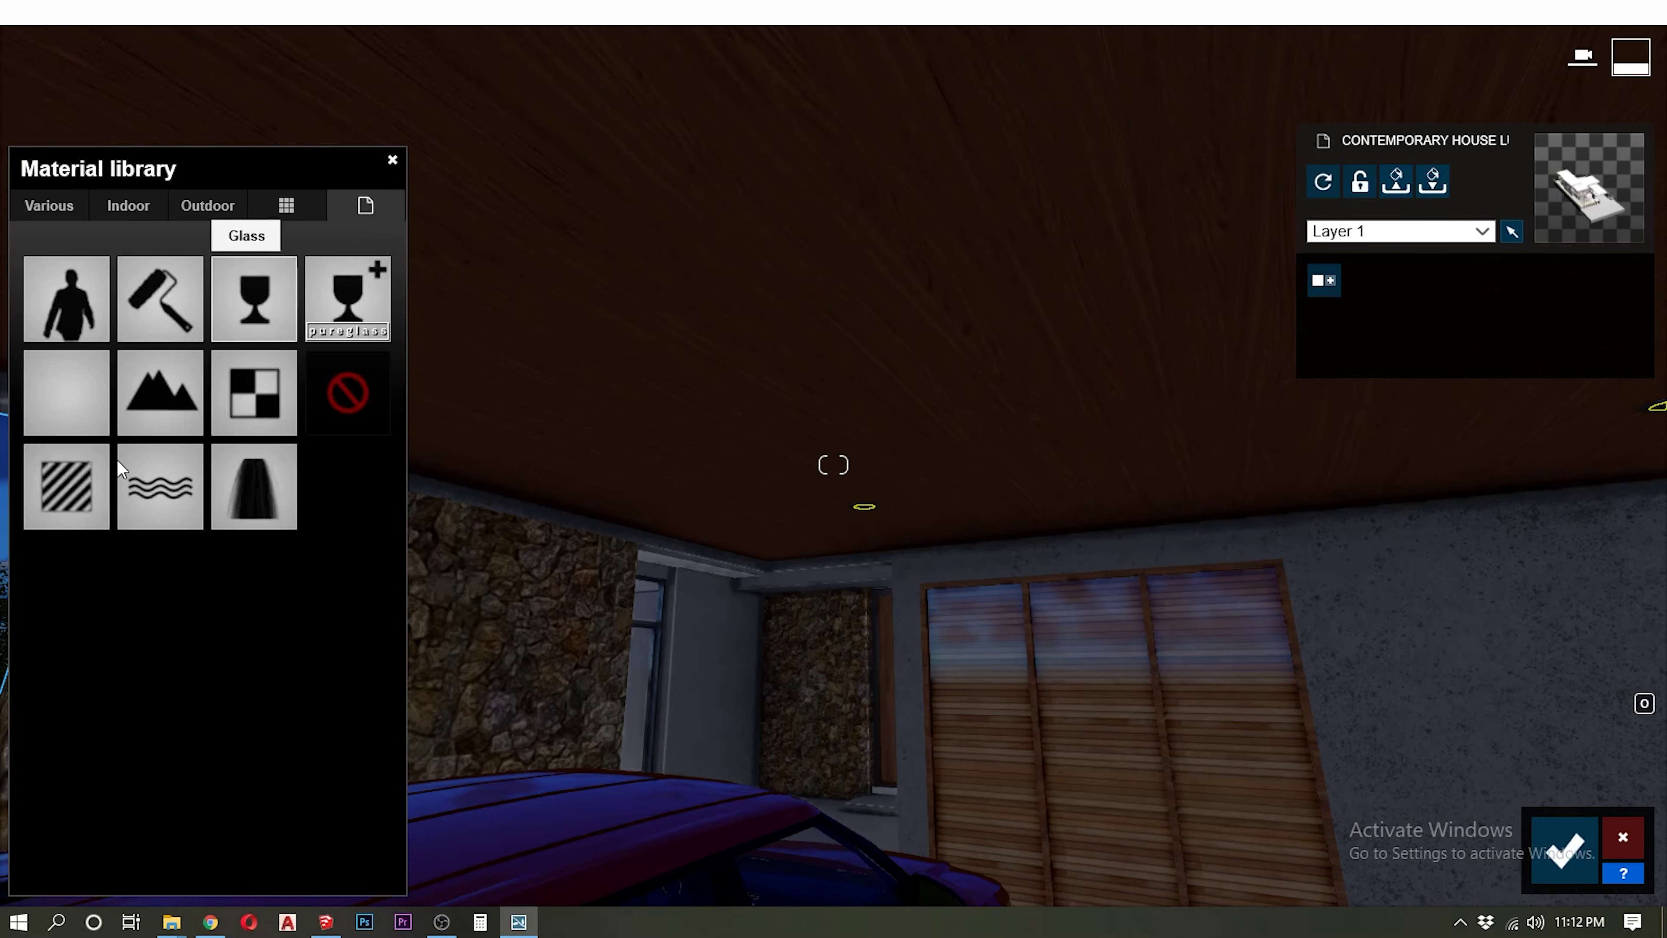
click(64, 517)
click(180, 714)
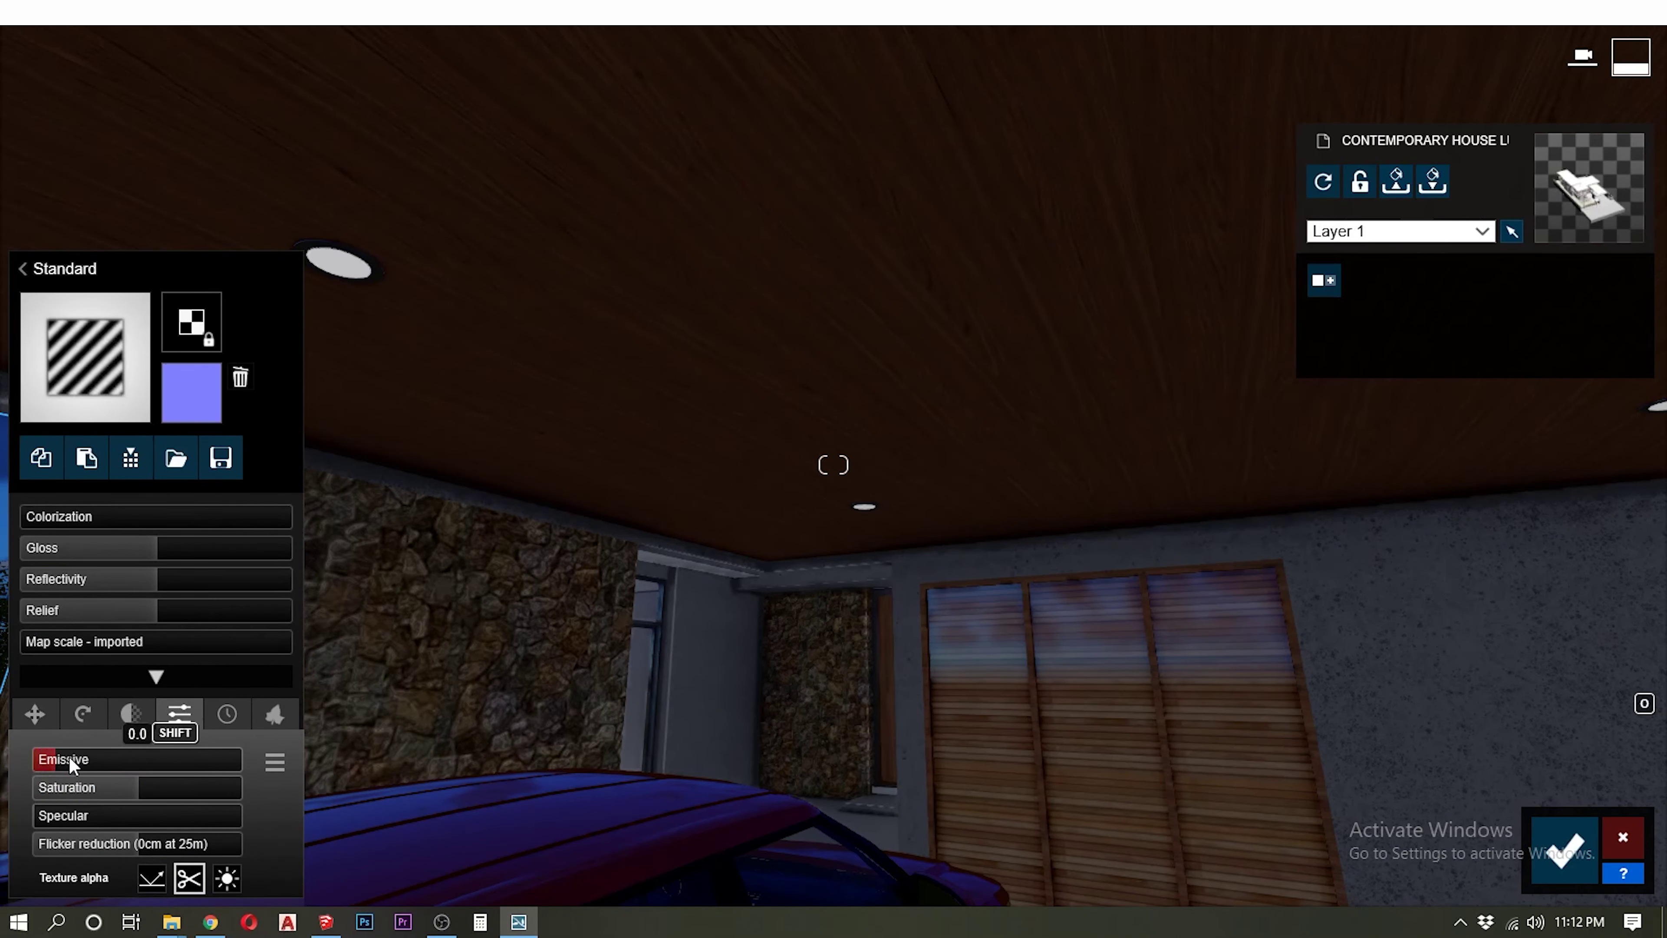
drag(71, 764, 157, 773)
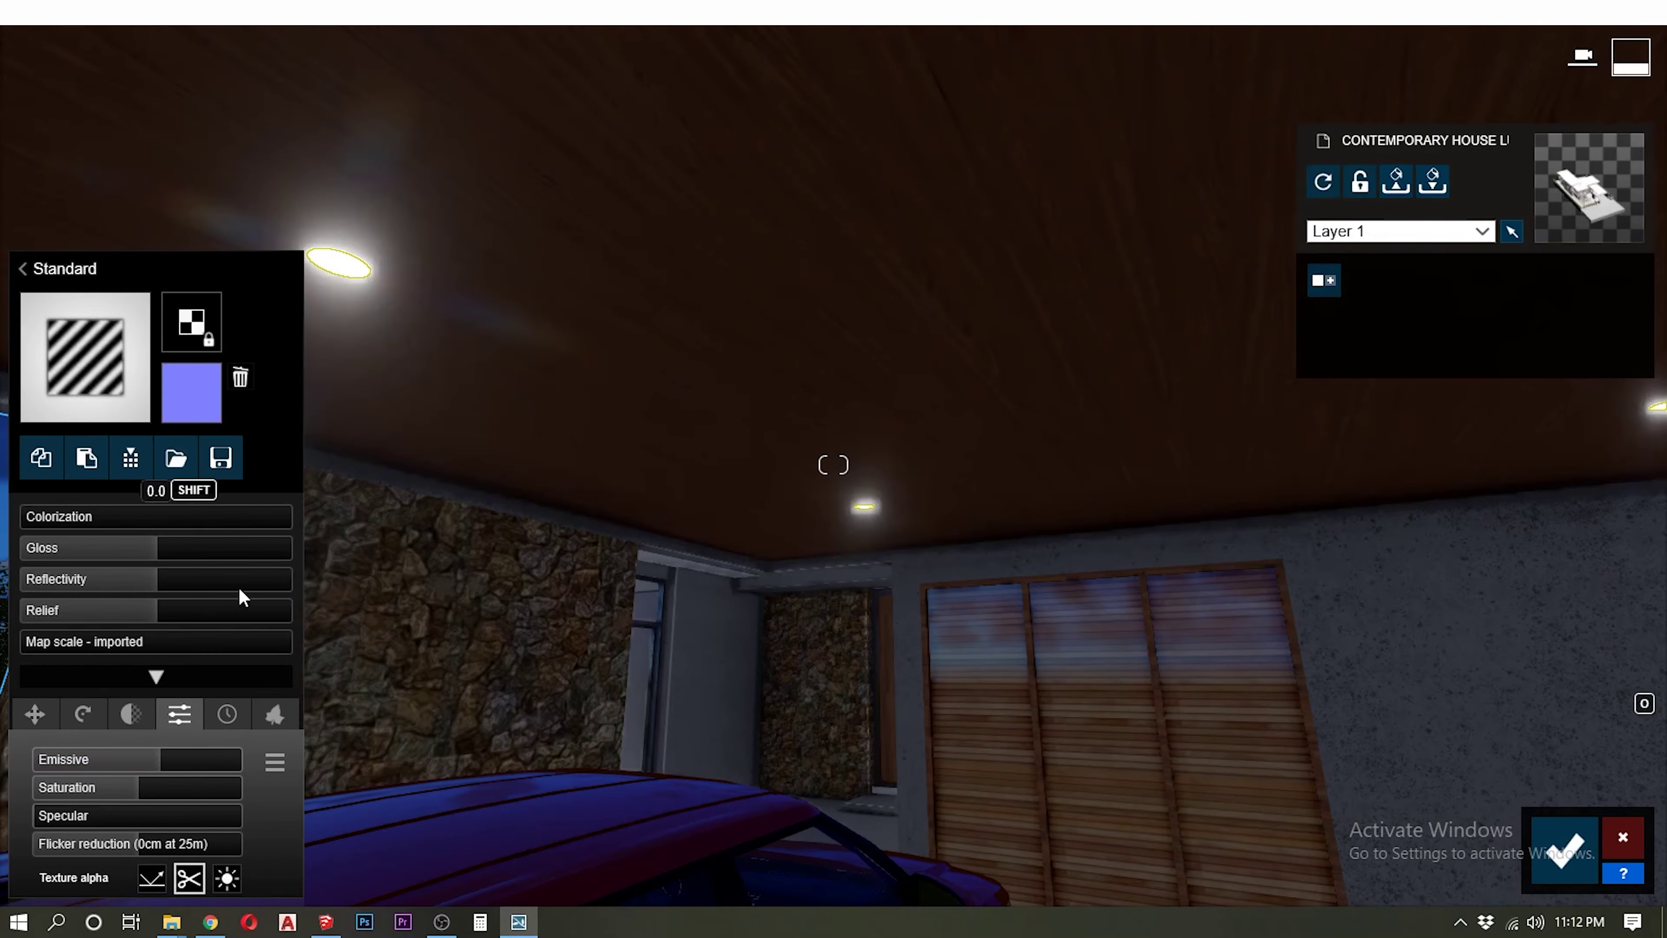
click(281, 775)
click(273, 731)
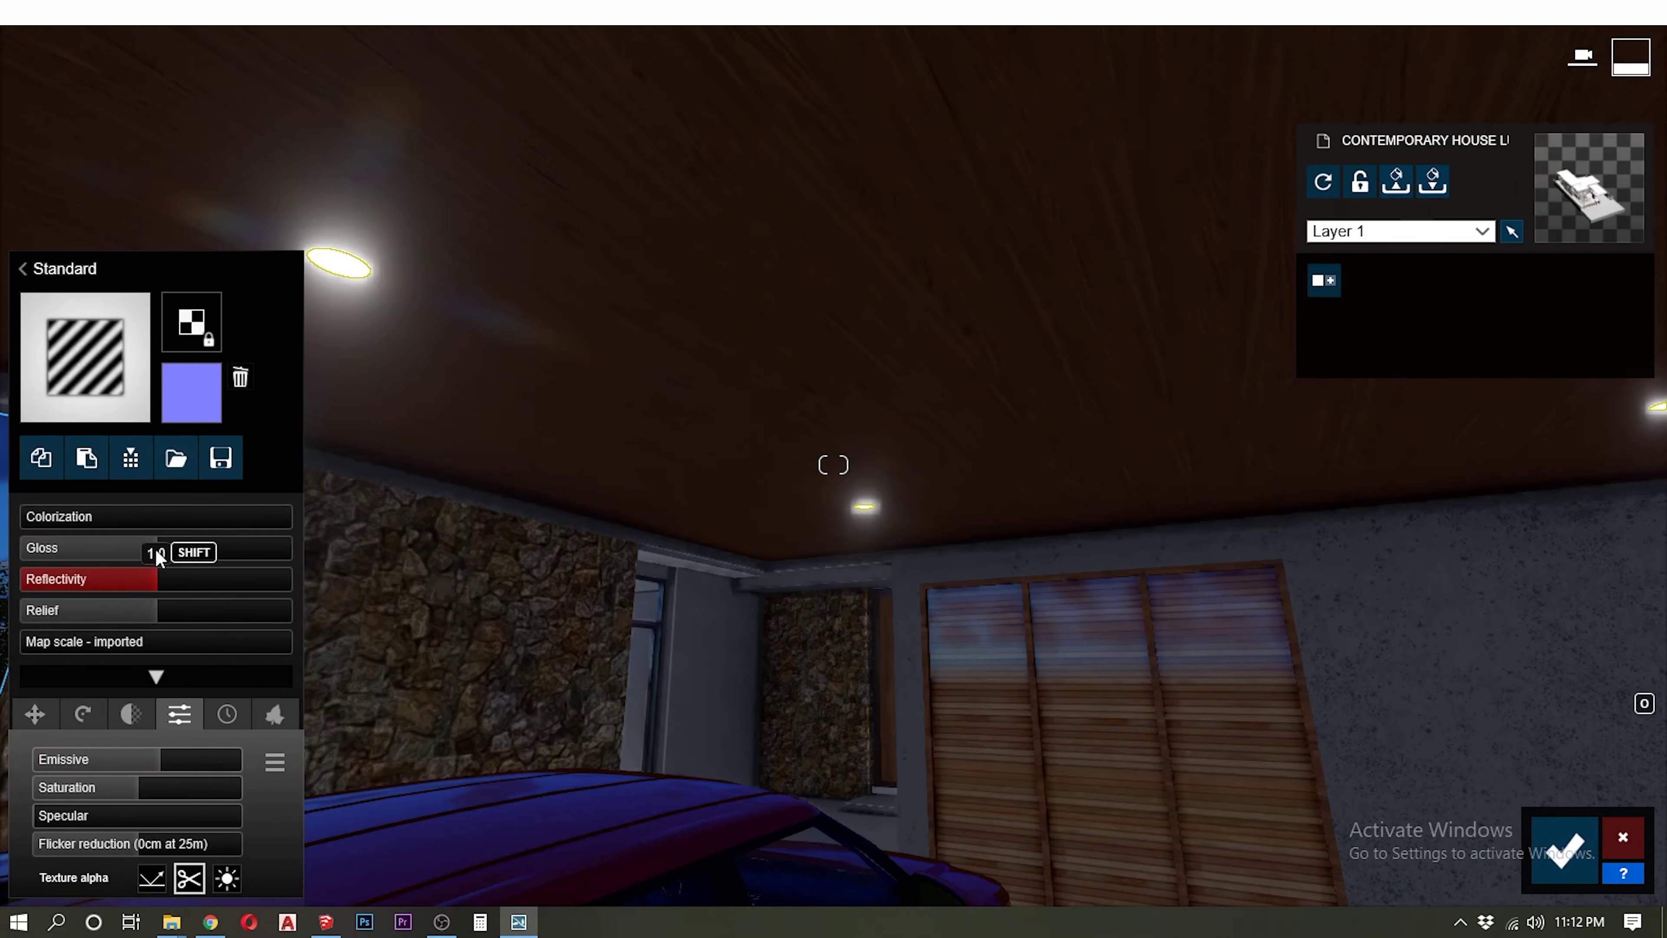
Tint the downlights warm yellow-orange, set Emissive to 14.7, and save the material
drag(26, 518, 83, 518)
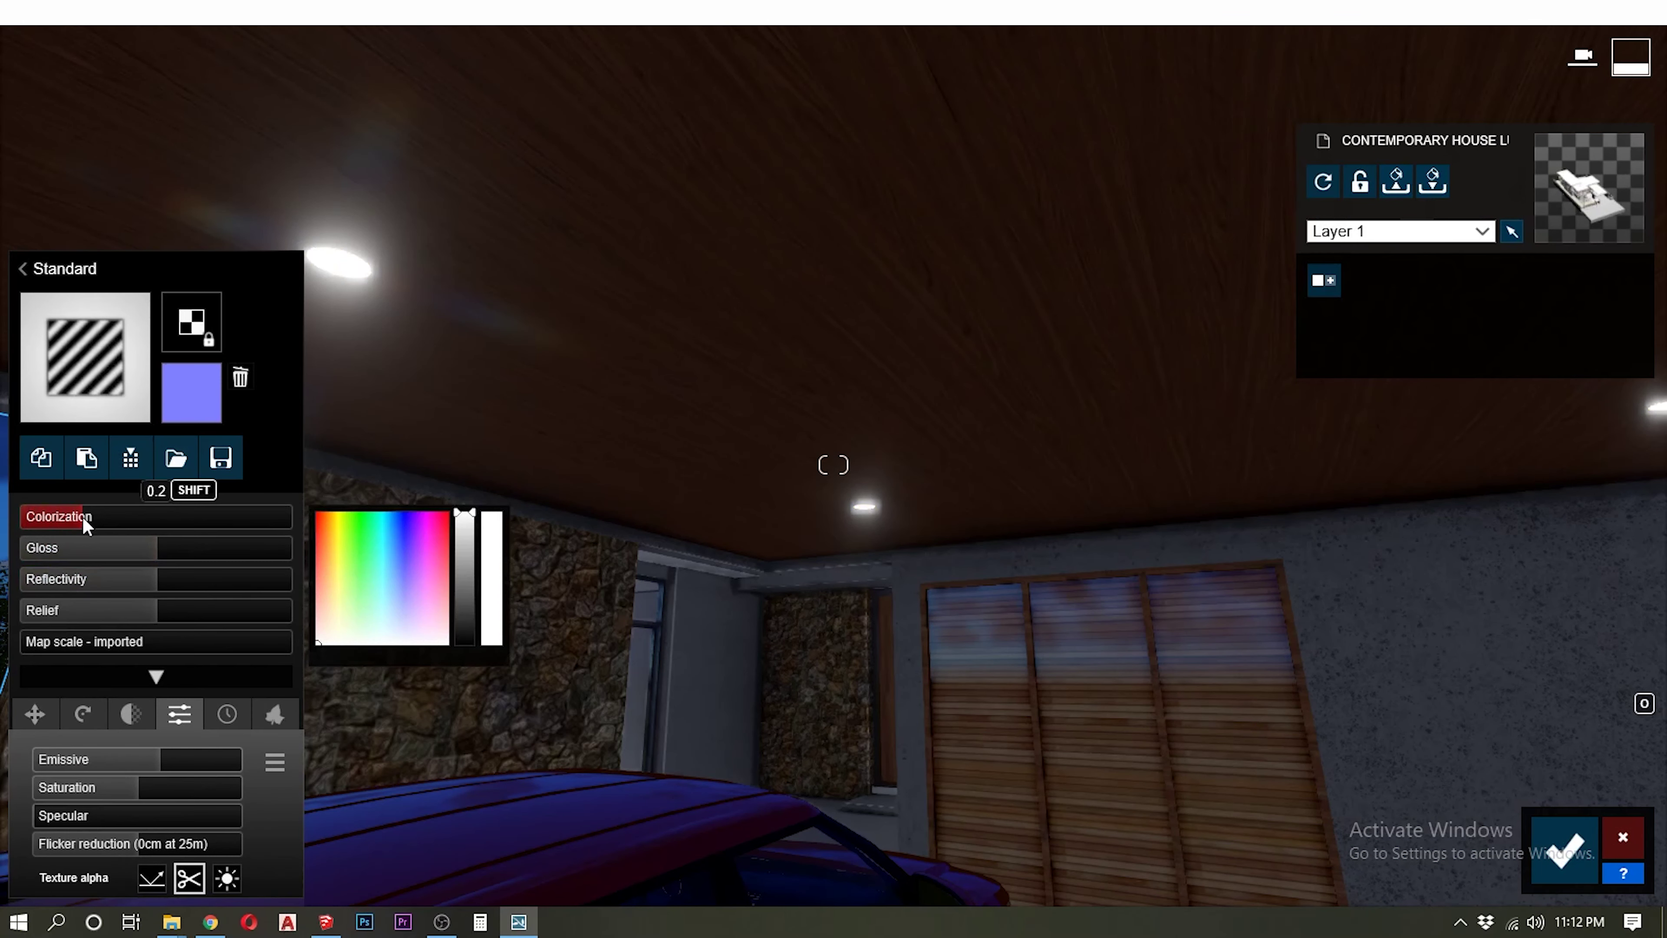
click(331, 533)
drag(159, 522, 282, 531)
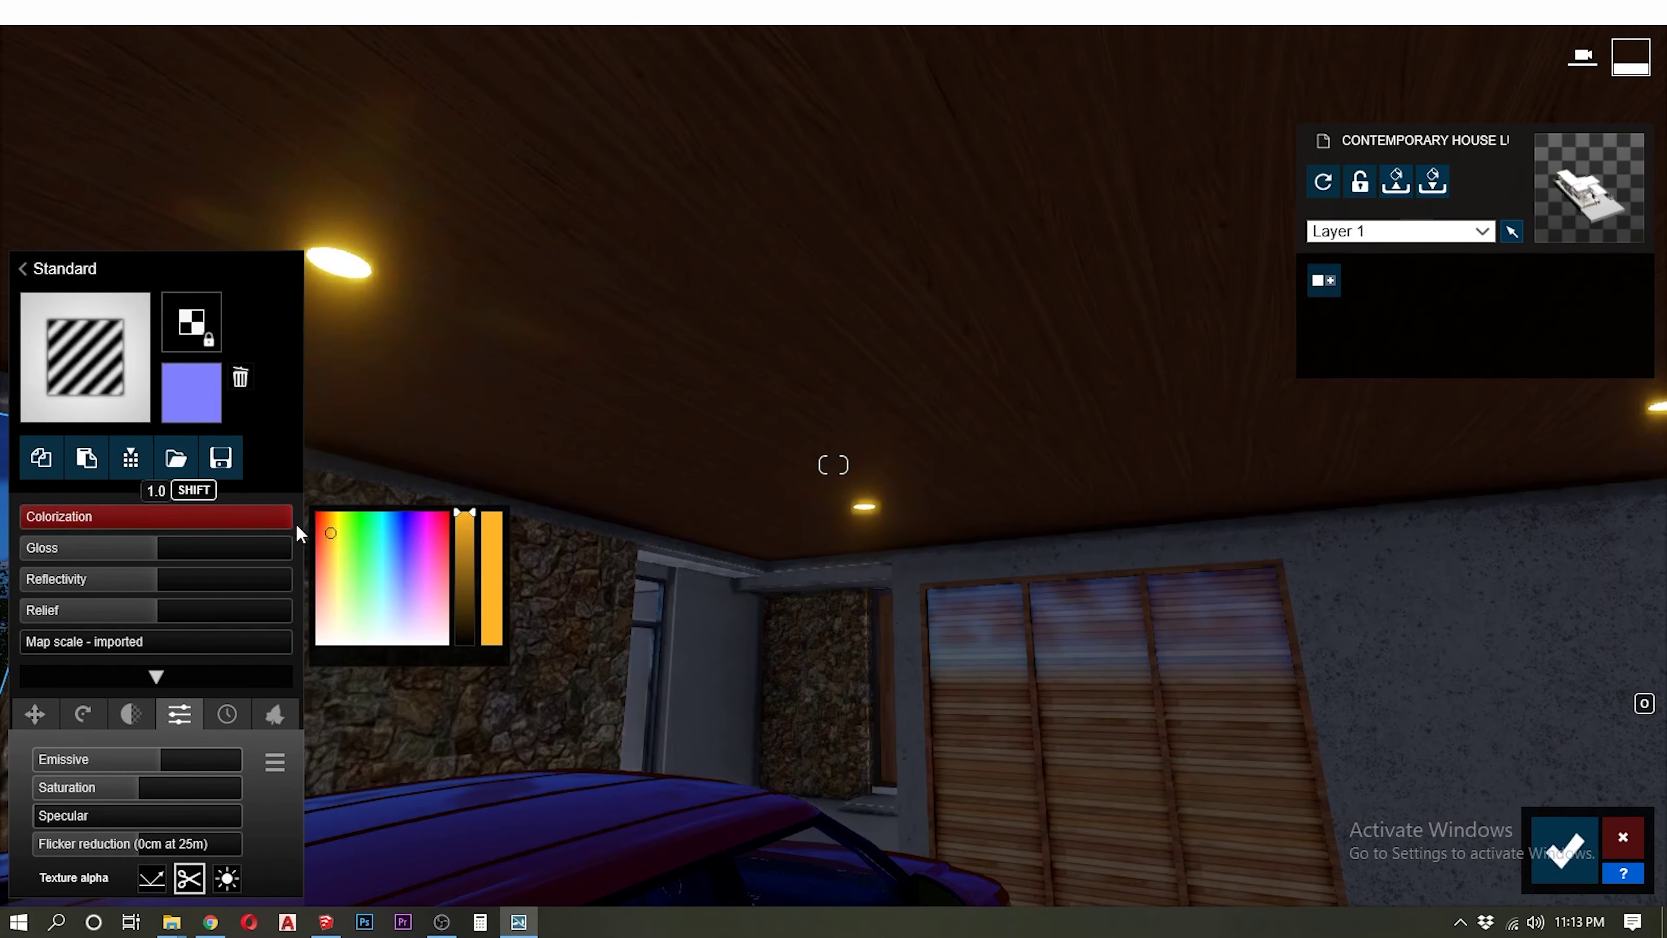
shift+drag(164, 755, 124, 760)
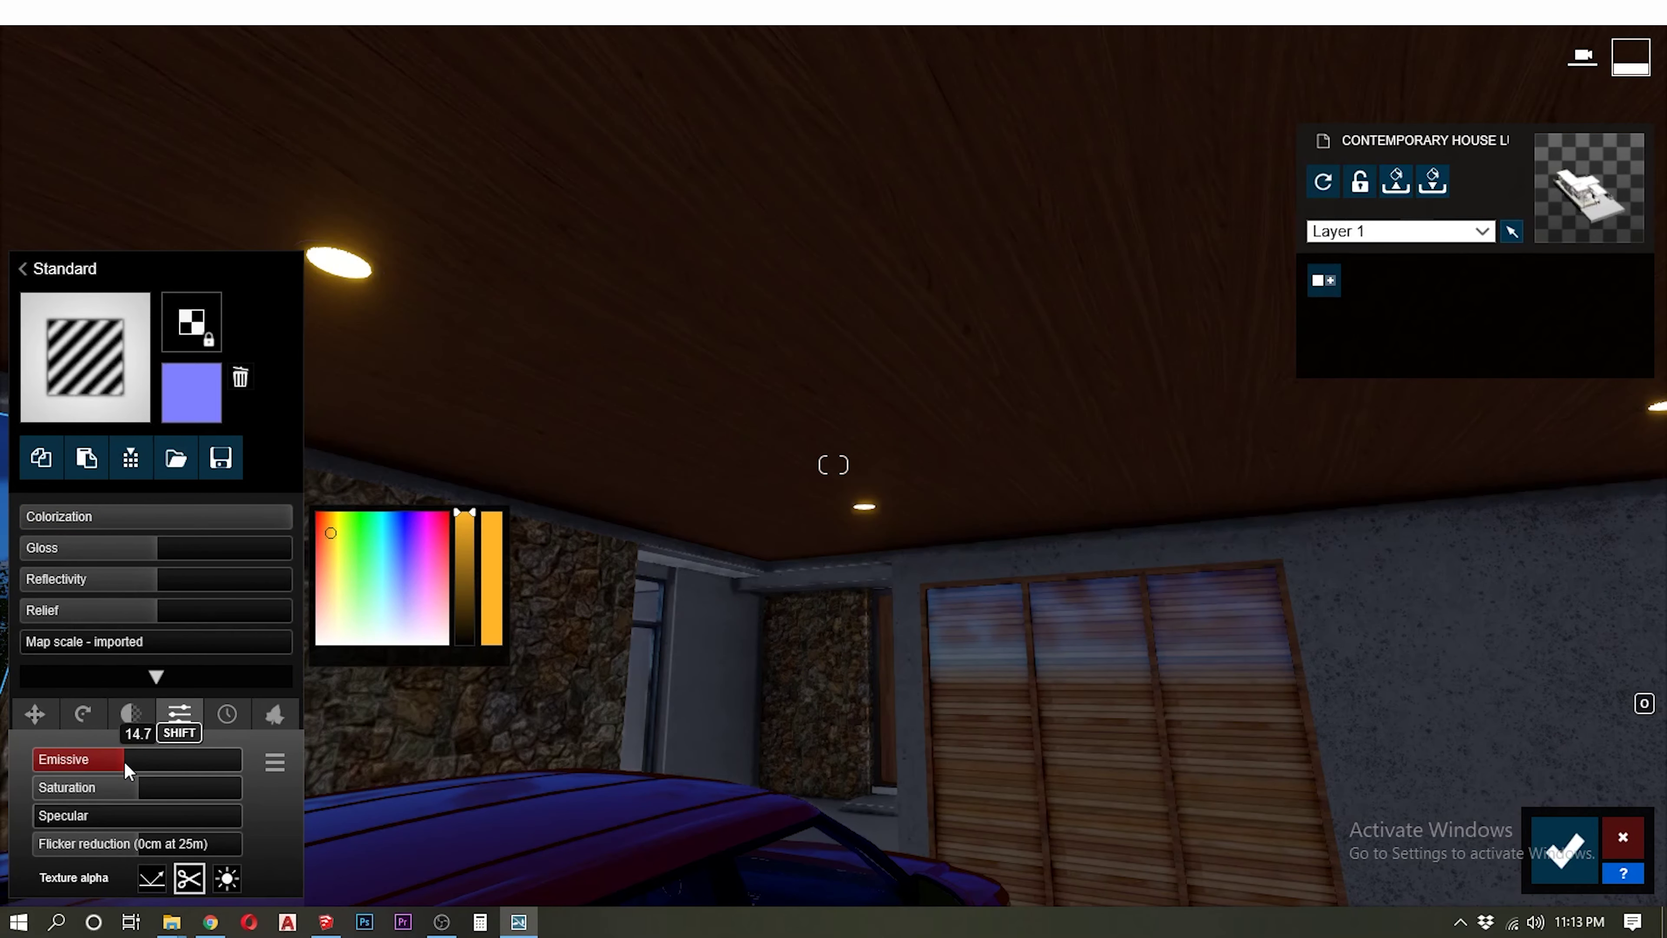
click(1565, 847)
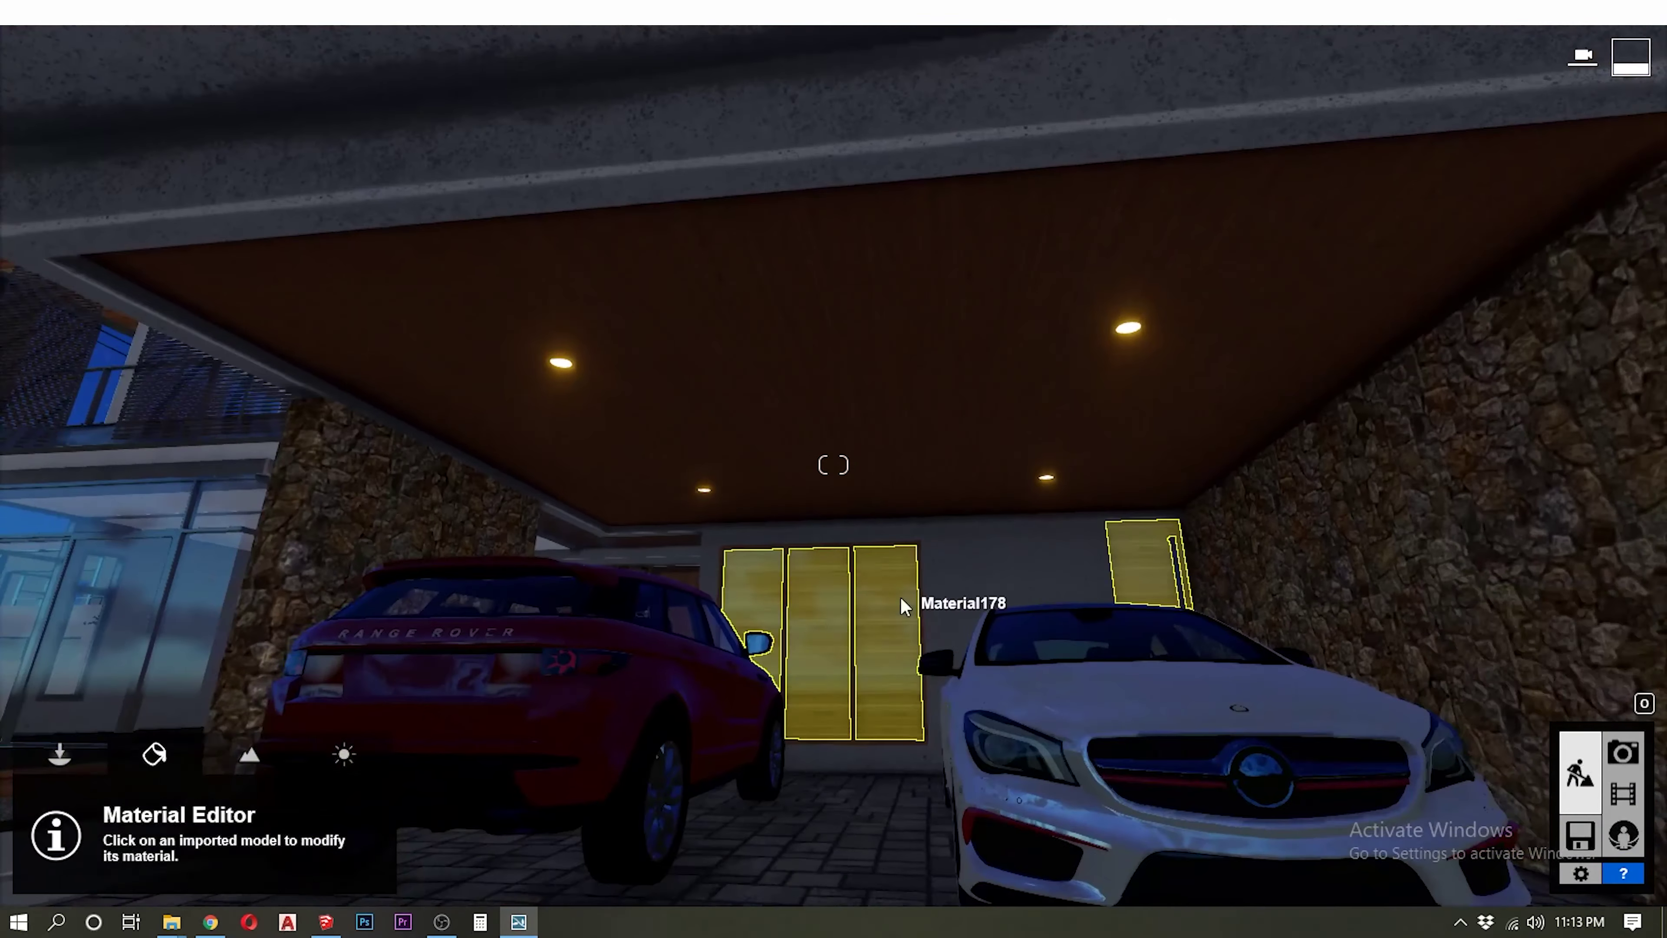
Check the night view in Photo mode, then bring up the Lights library
key(s)
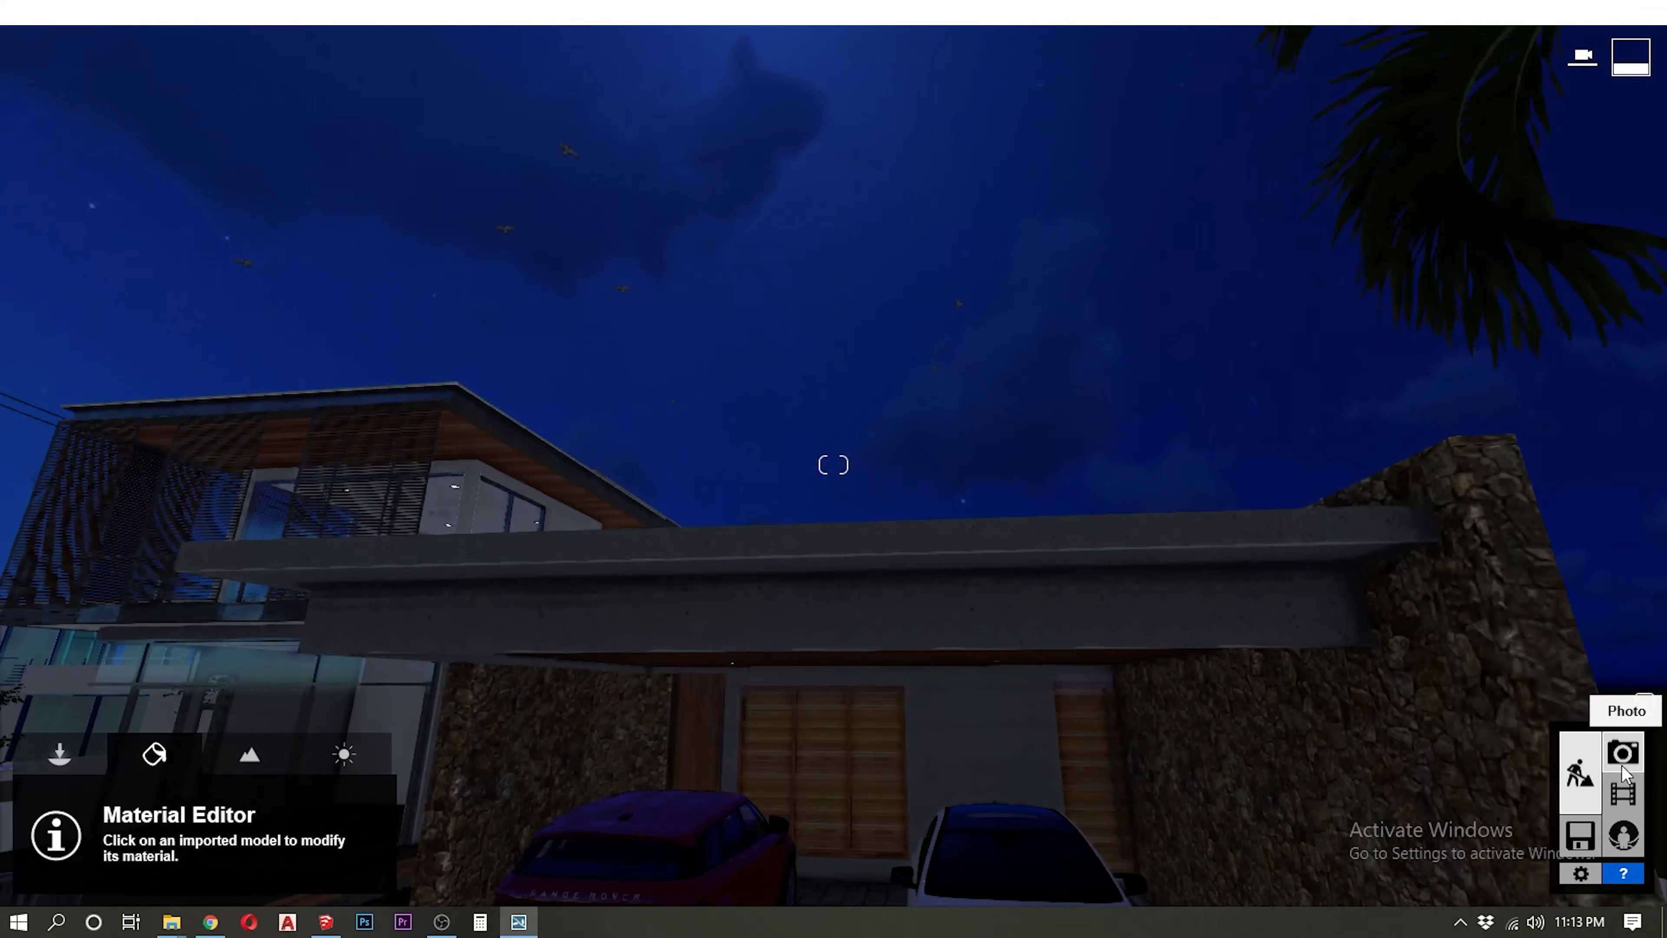
click(1623, 768)
click(1581, 788)
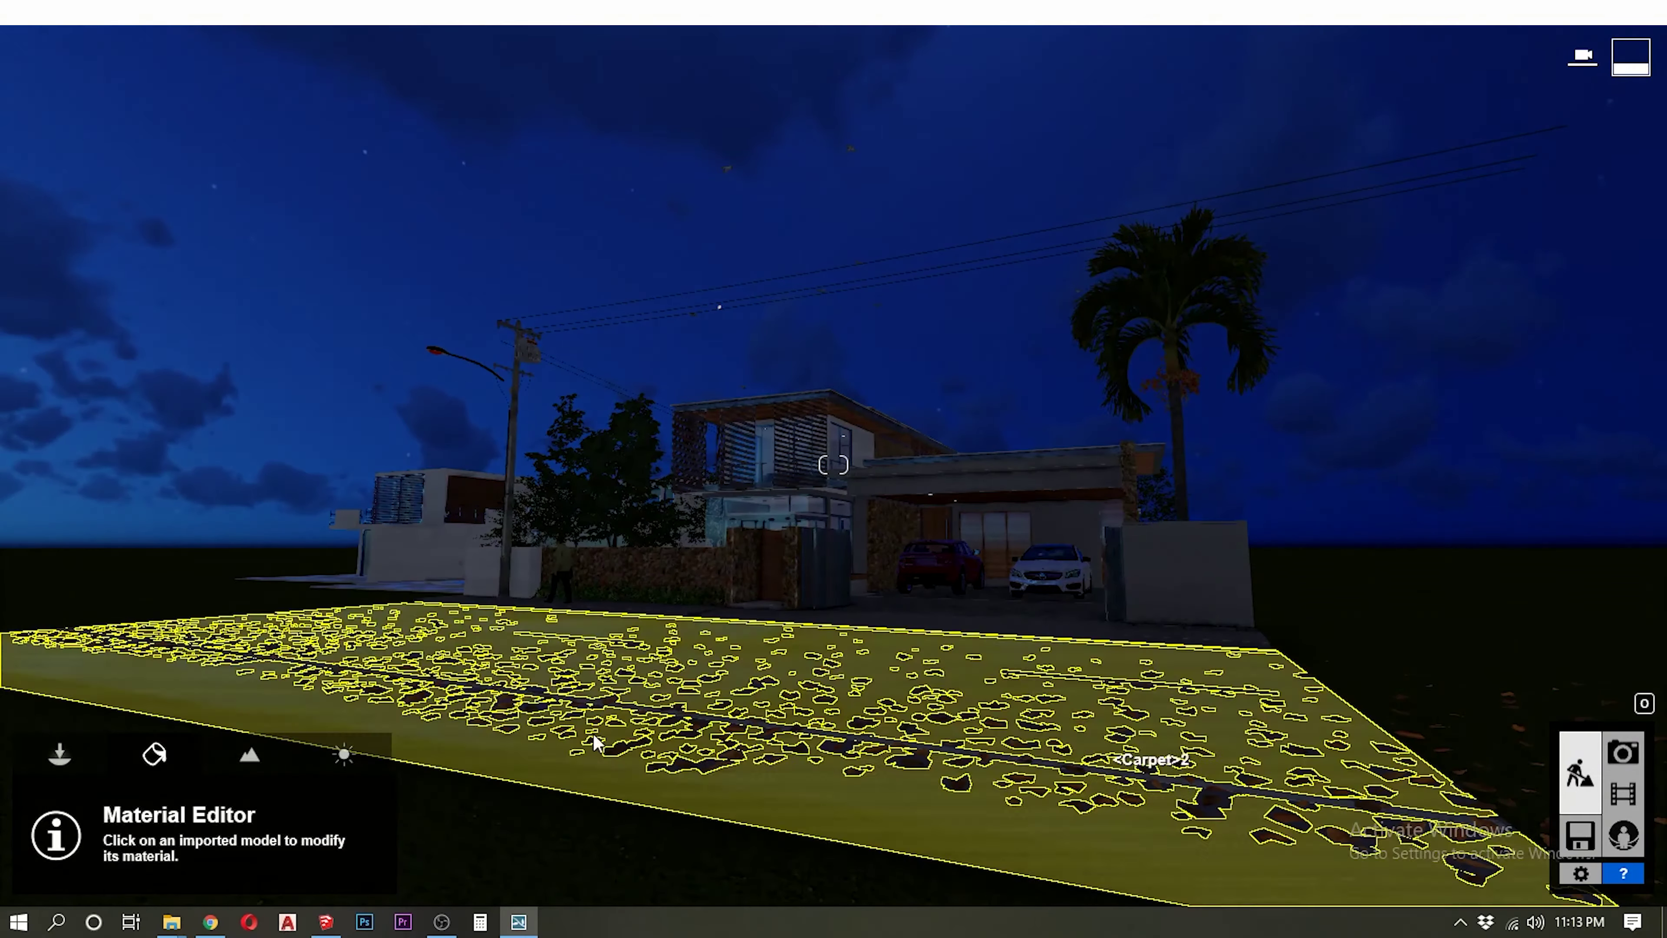
click(459, 824)
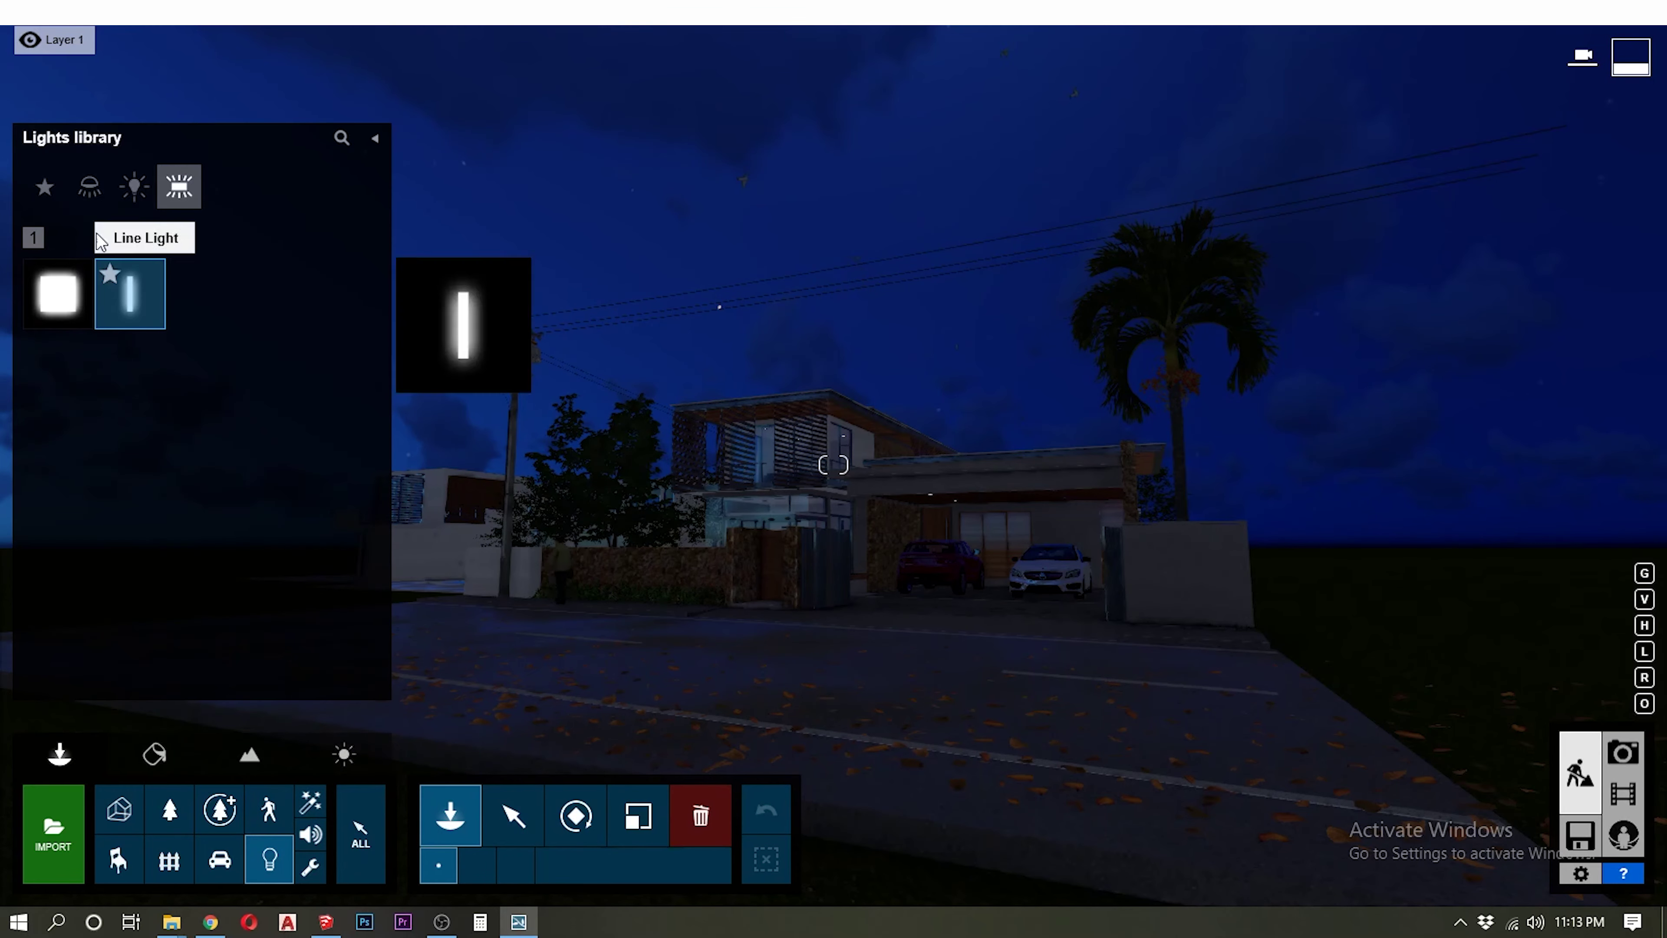
Place a warm orange spotlight in the street lamp head lighting the road
click(89, 190)
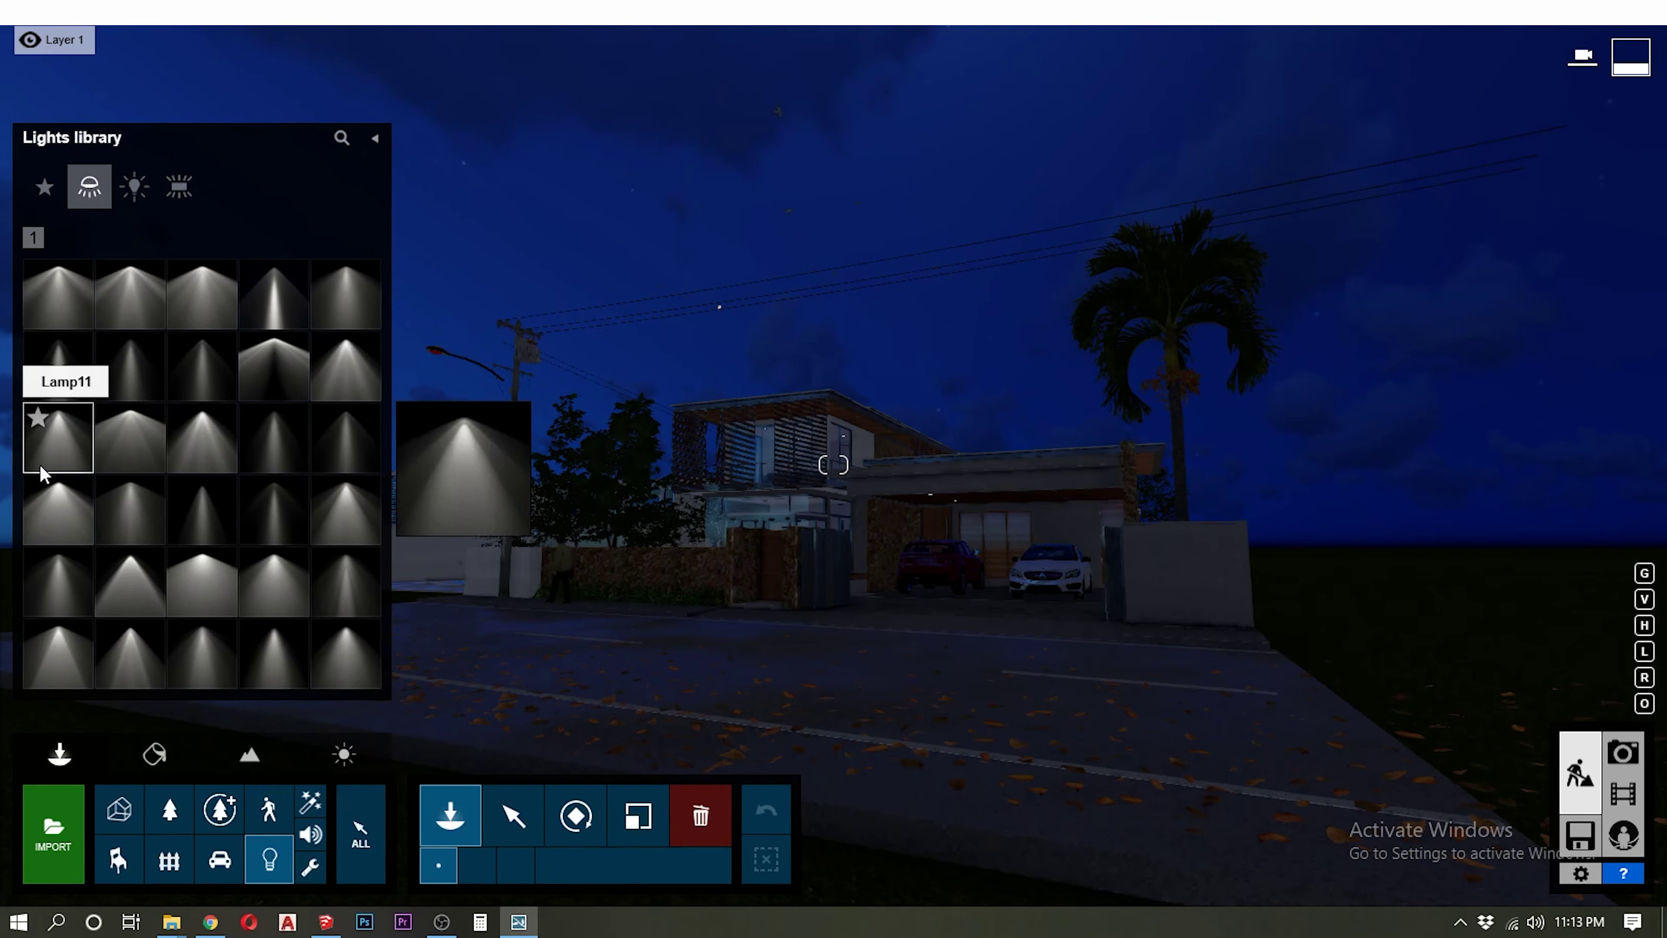
click(59, 289)
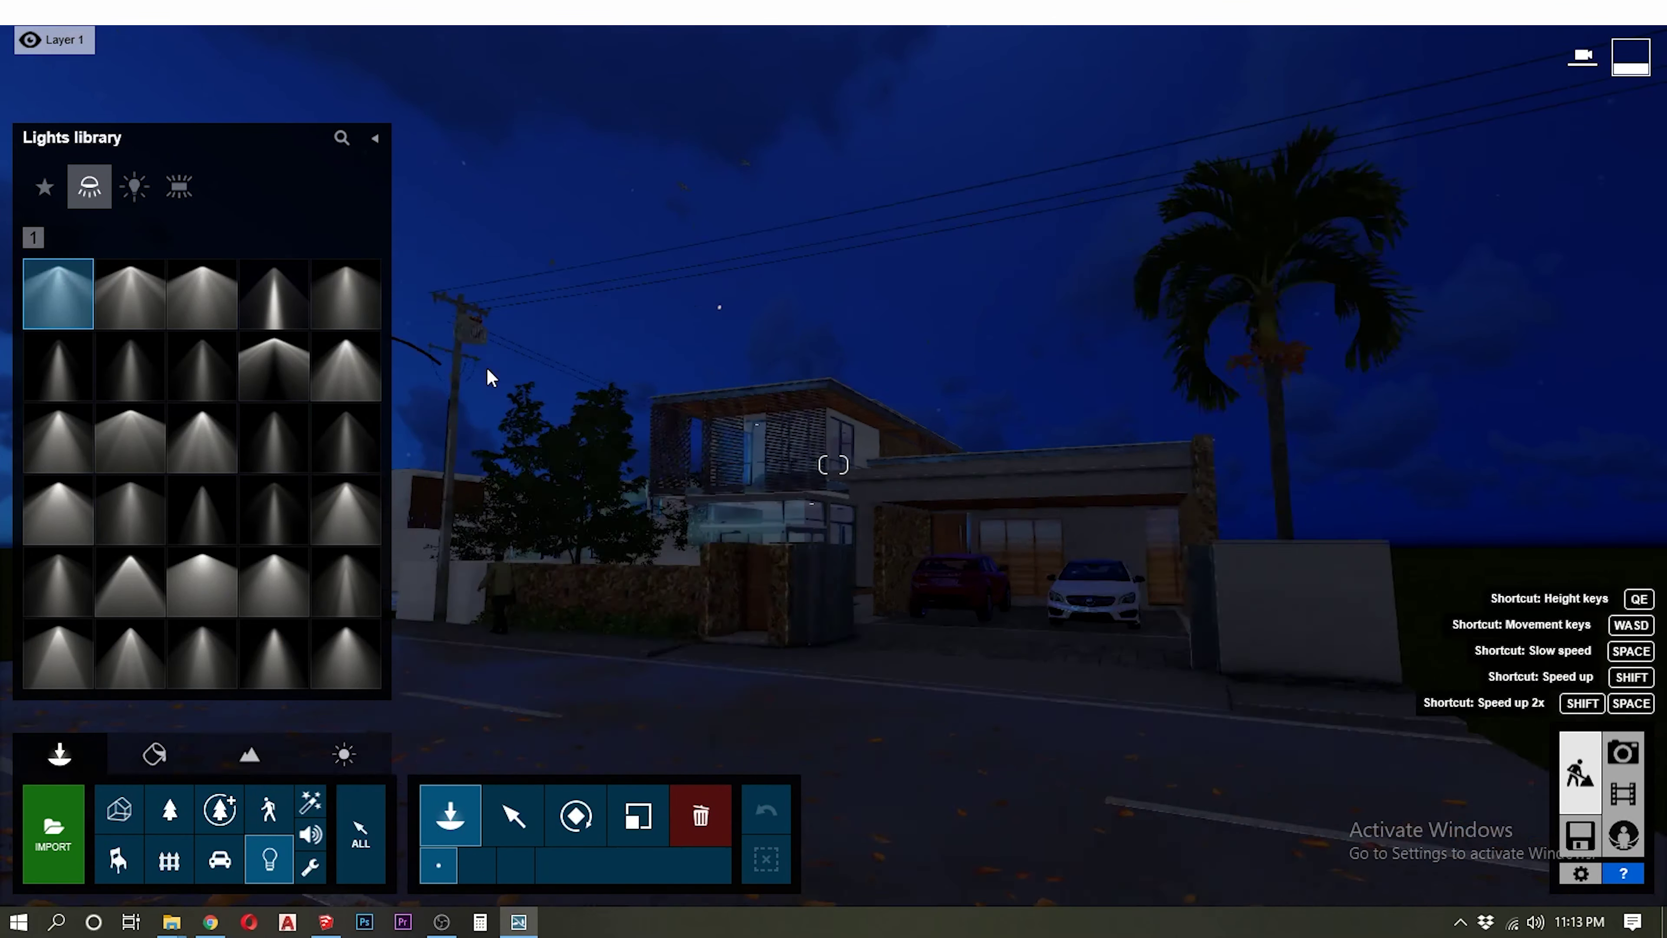
key(w)
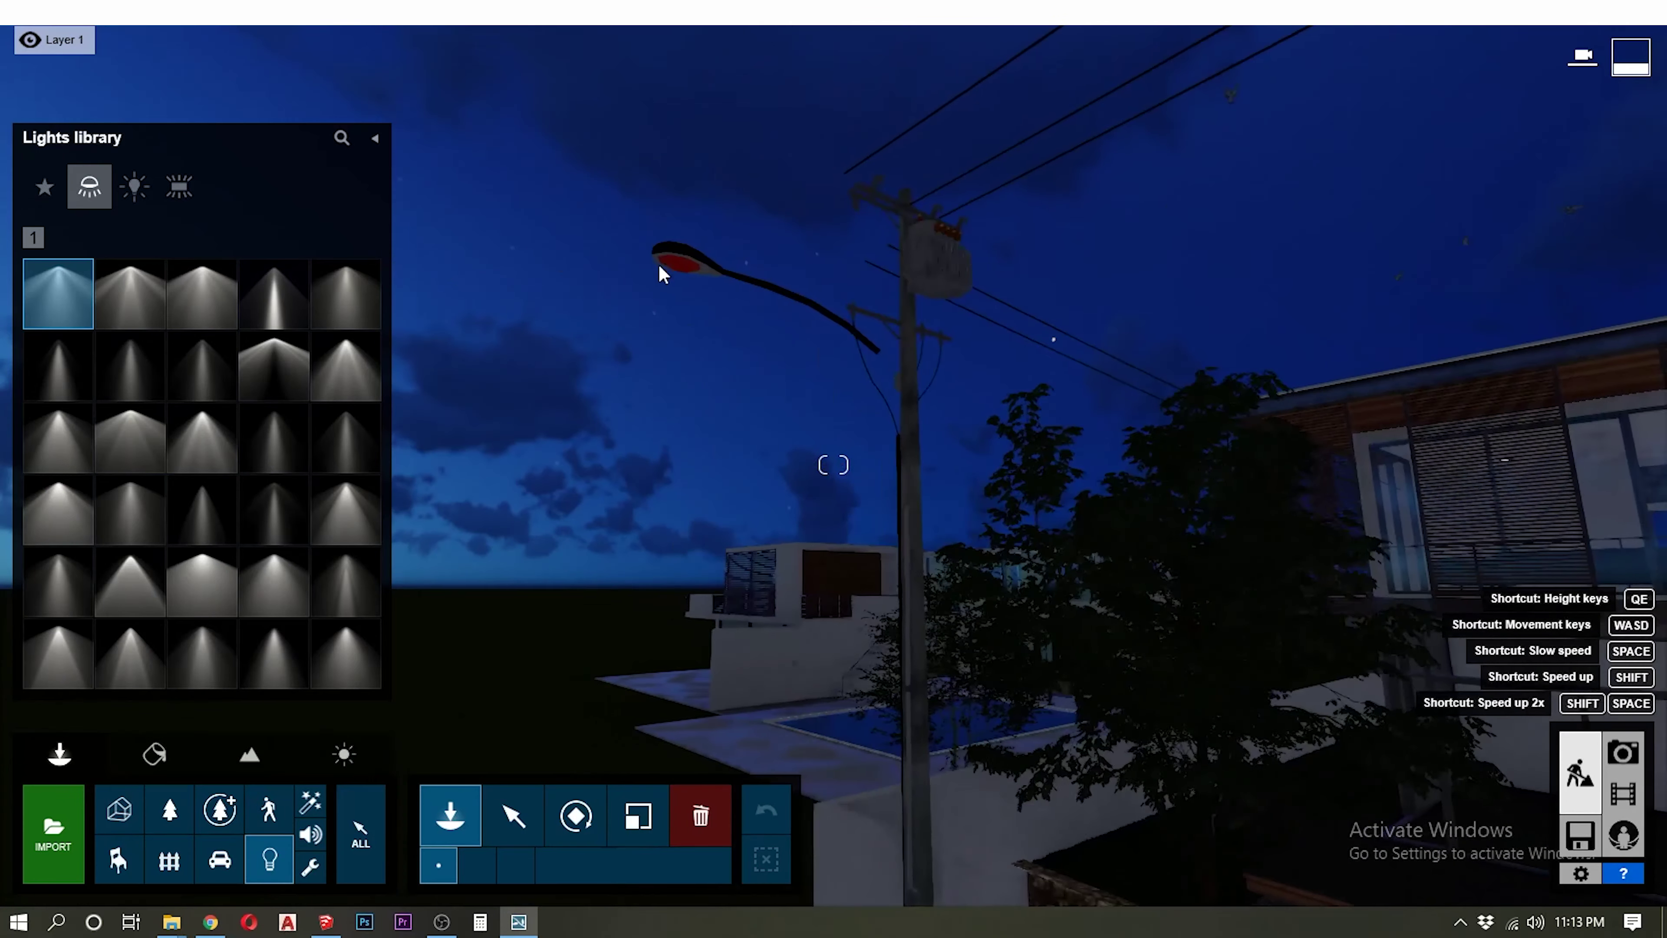
click(681, 268)
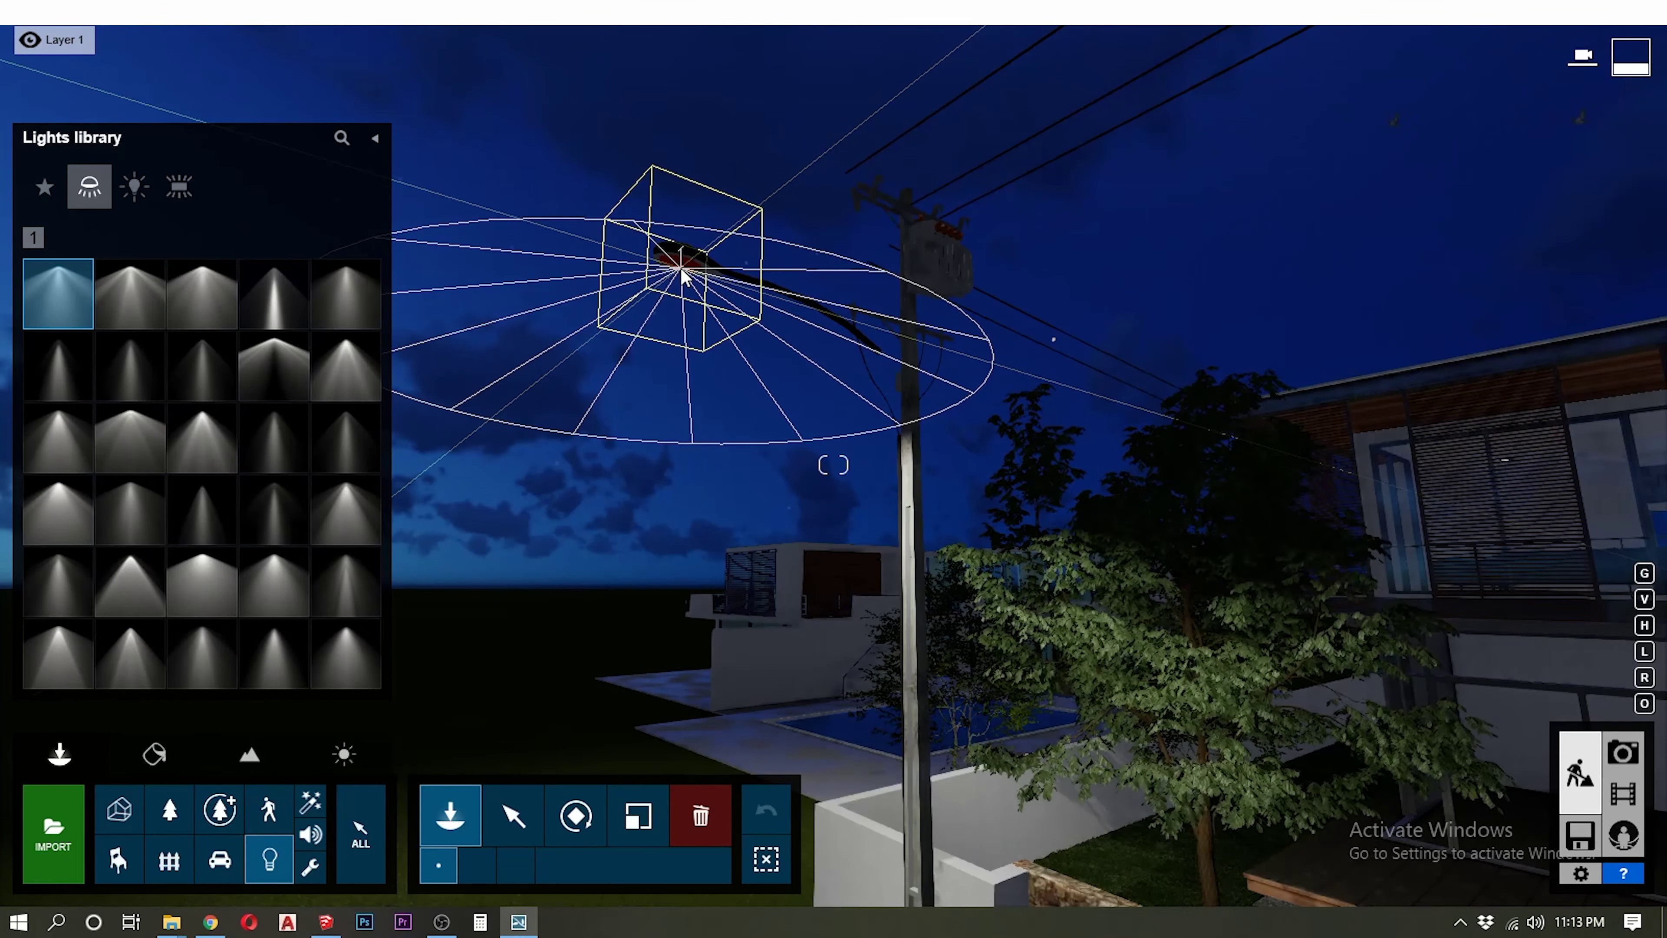
click(1341, 297)
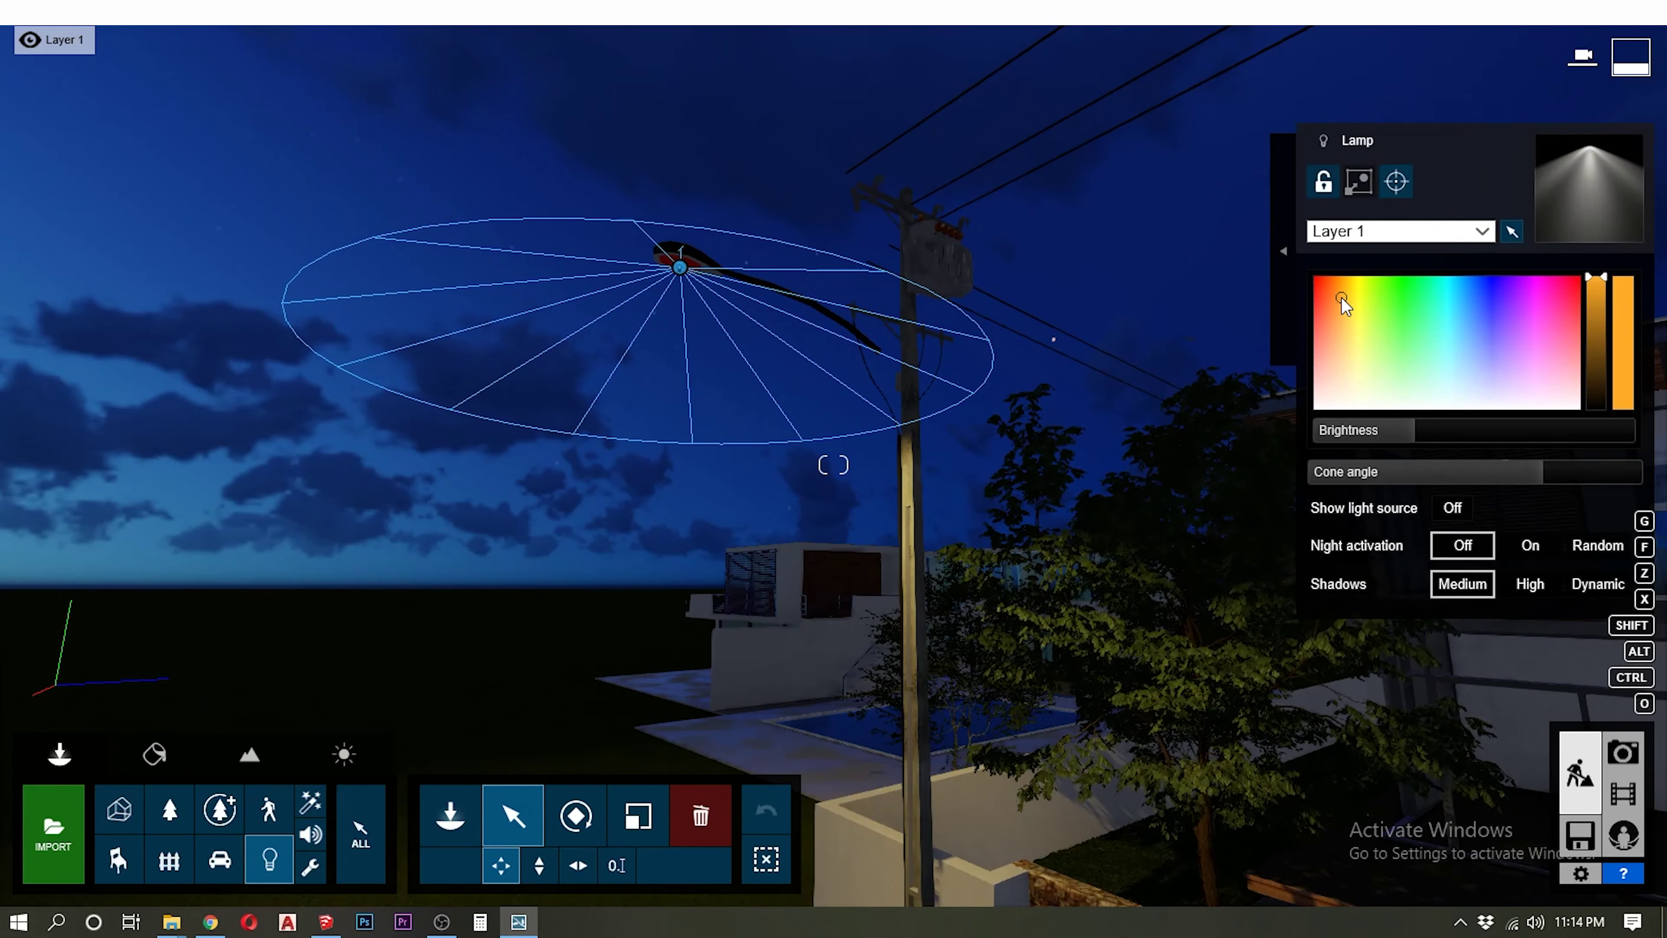
right_drag(857, 484, 842, 480)
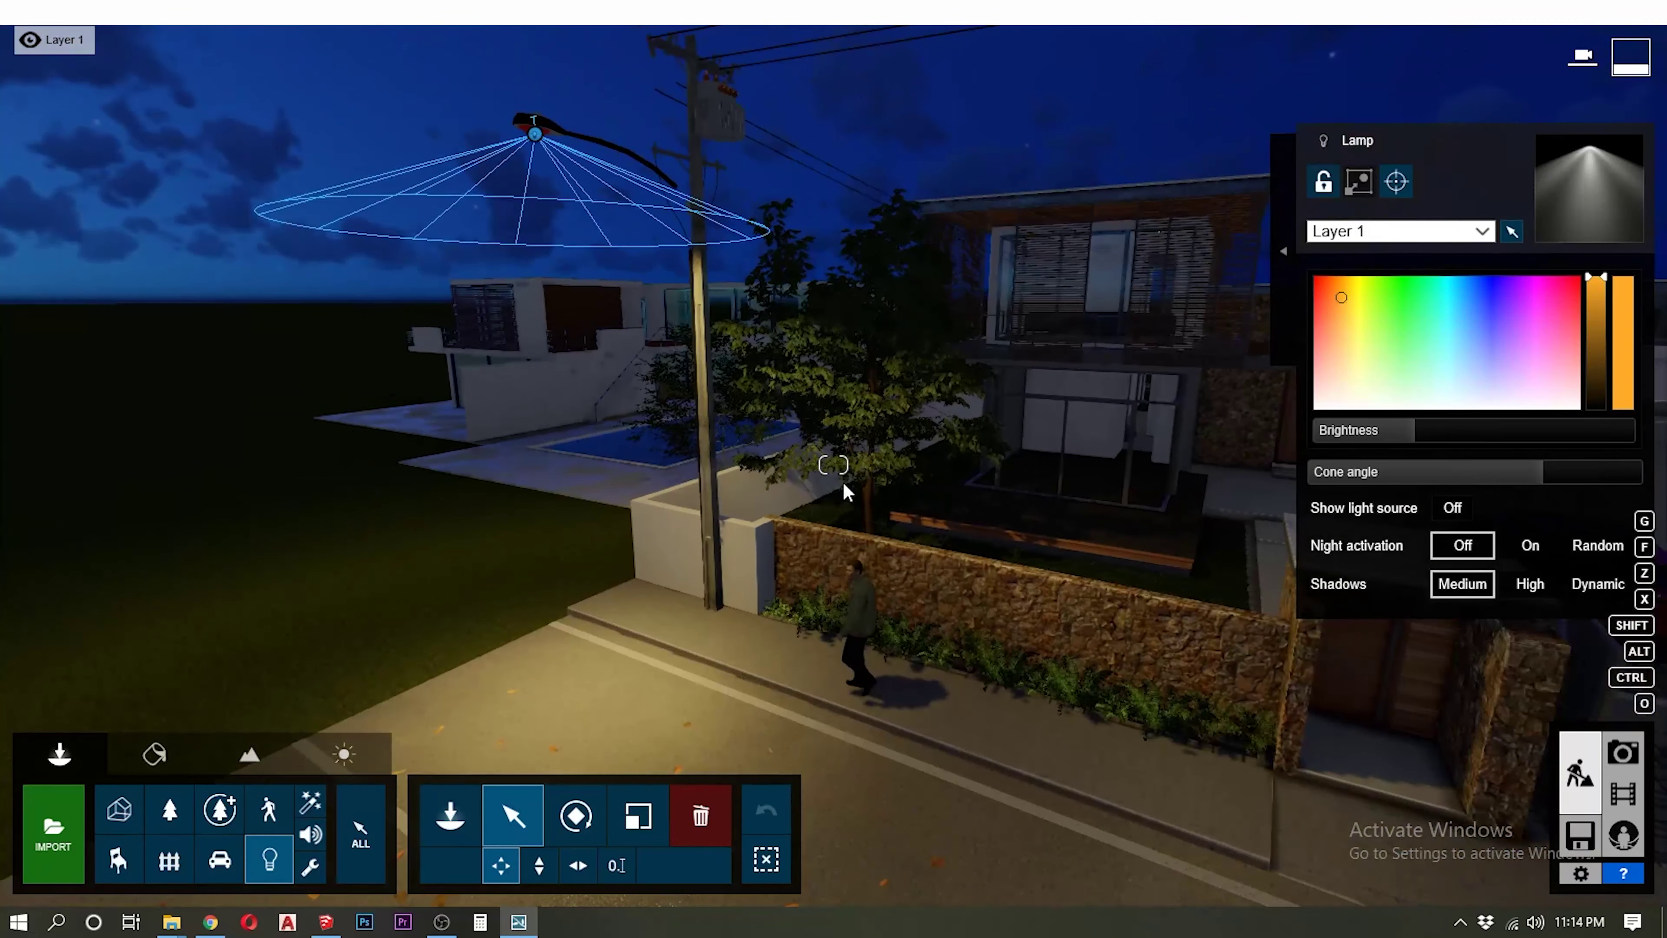
Give the lamp head an emissive Standard material (Emissive 28.2) and save it
click(154, 754)
click(535, 128)
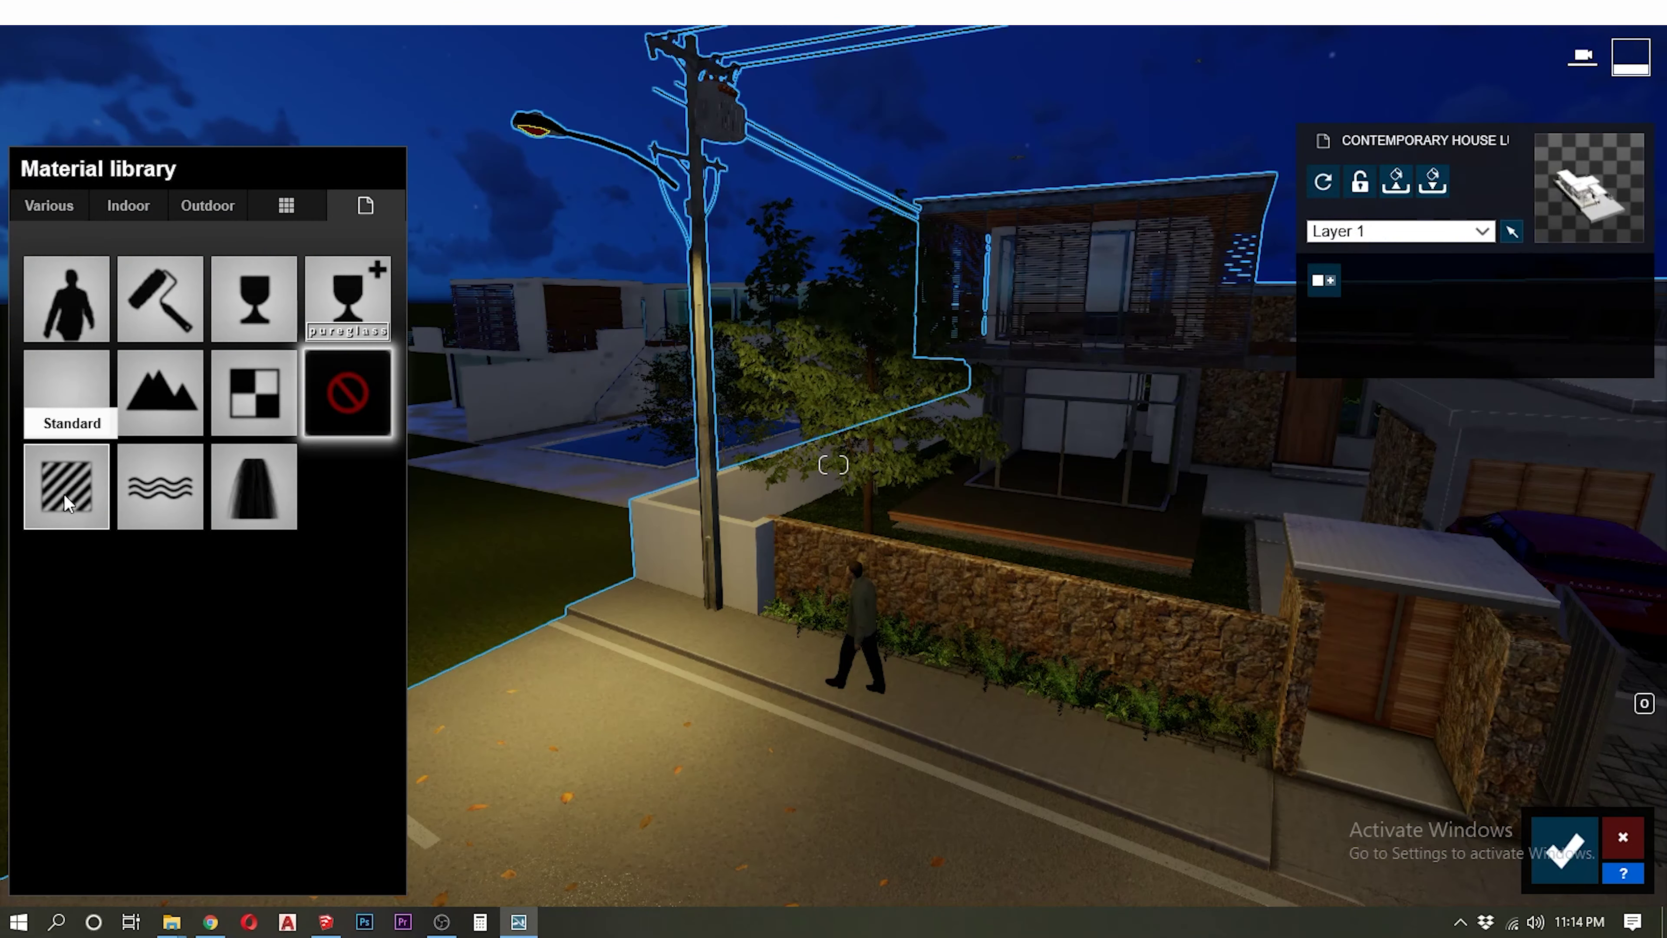
click(68, 503)
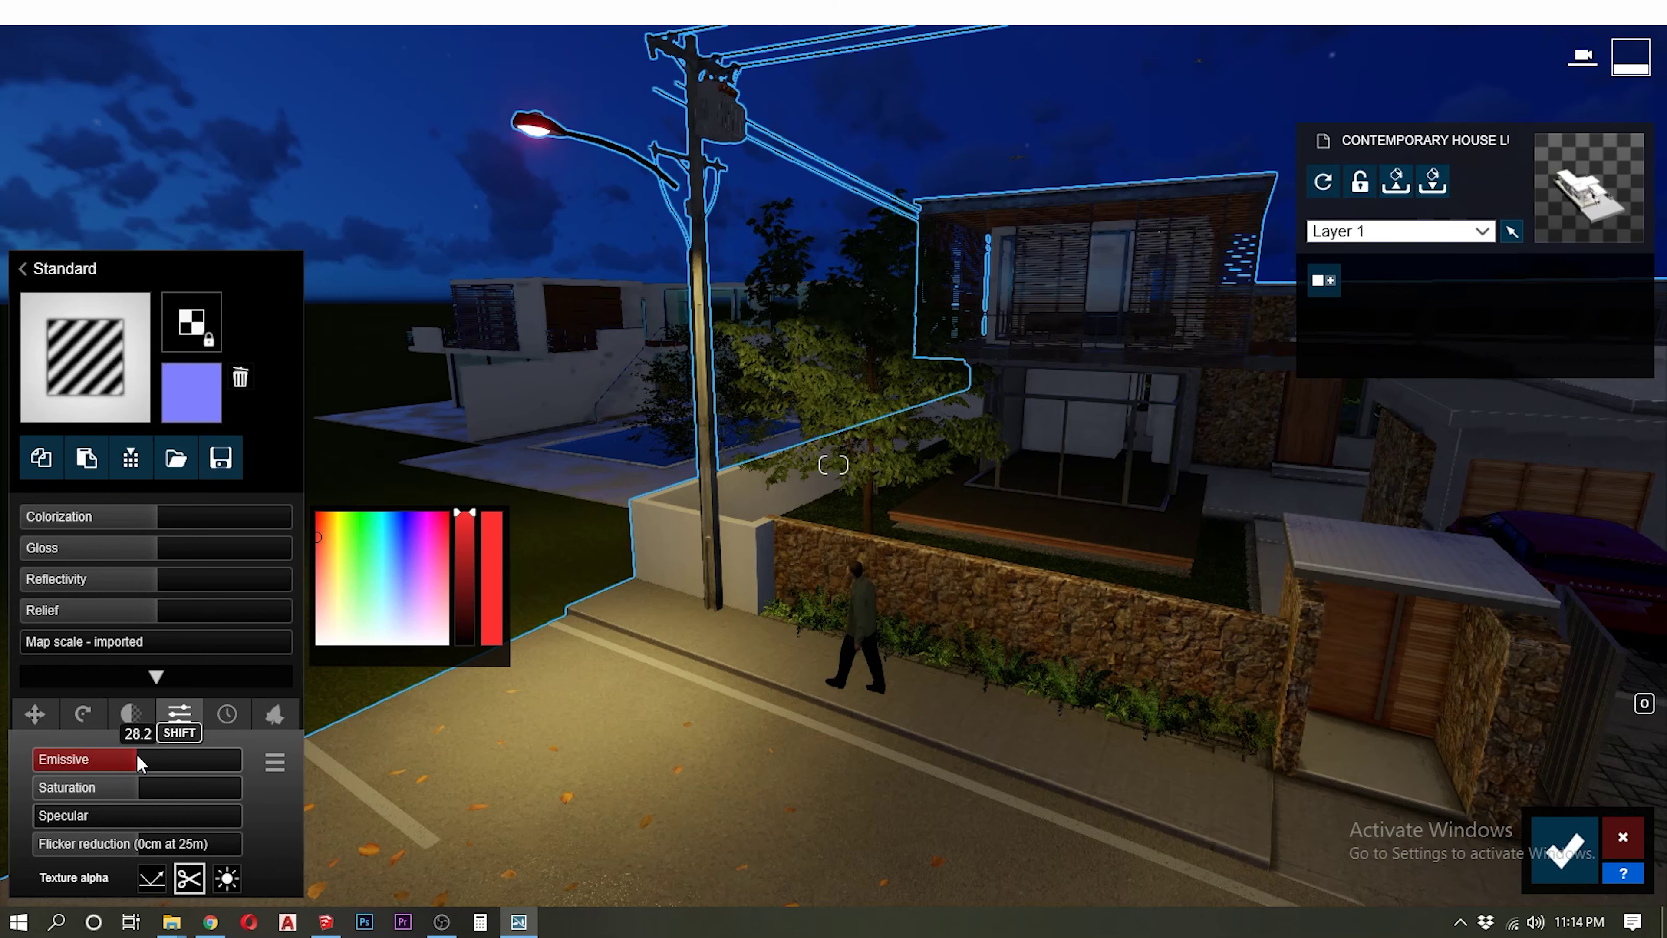
click(1499, 852)
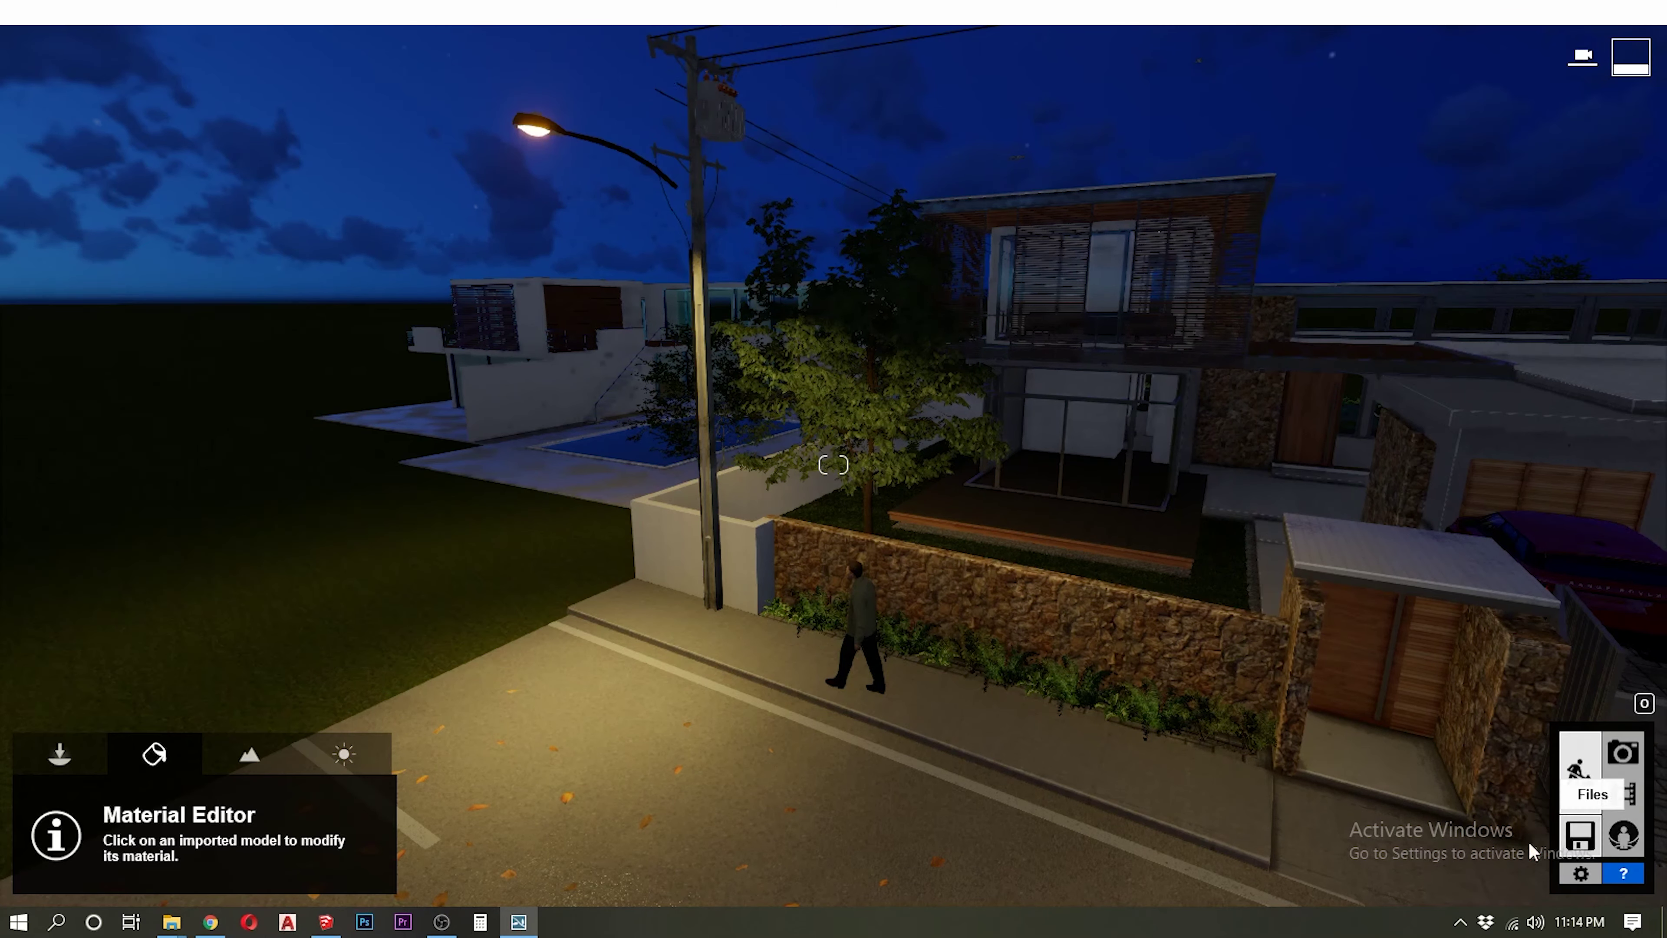
right_drag(1530, 808, 923, 692)
Place a spotlight from the Lights library on the carport ceiling and preview it
click(1619, 765)
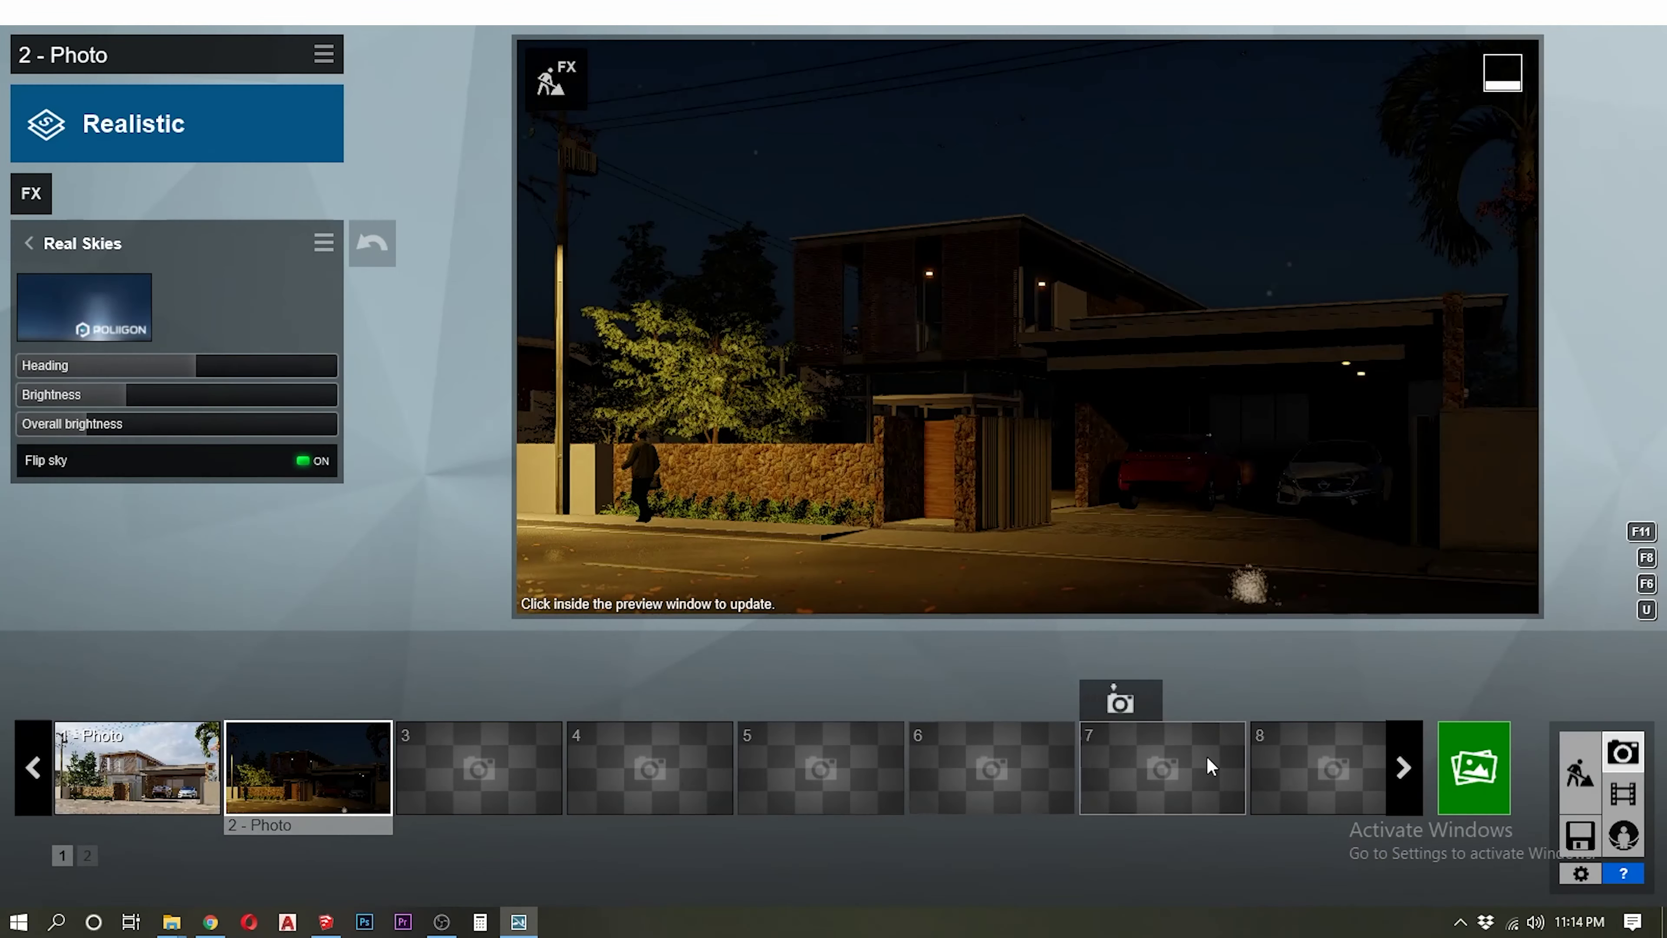
click(1578, 771)
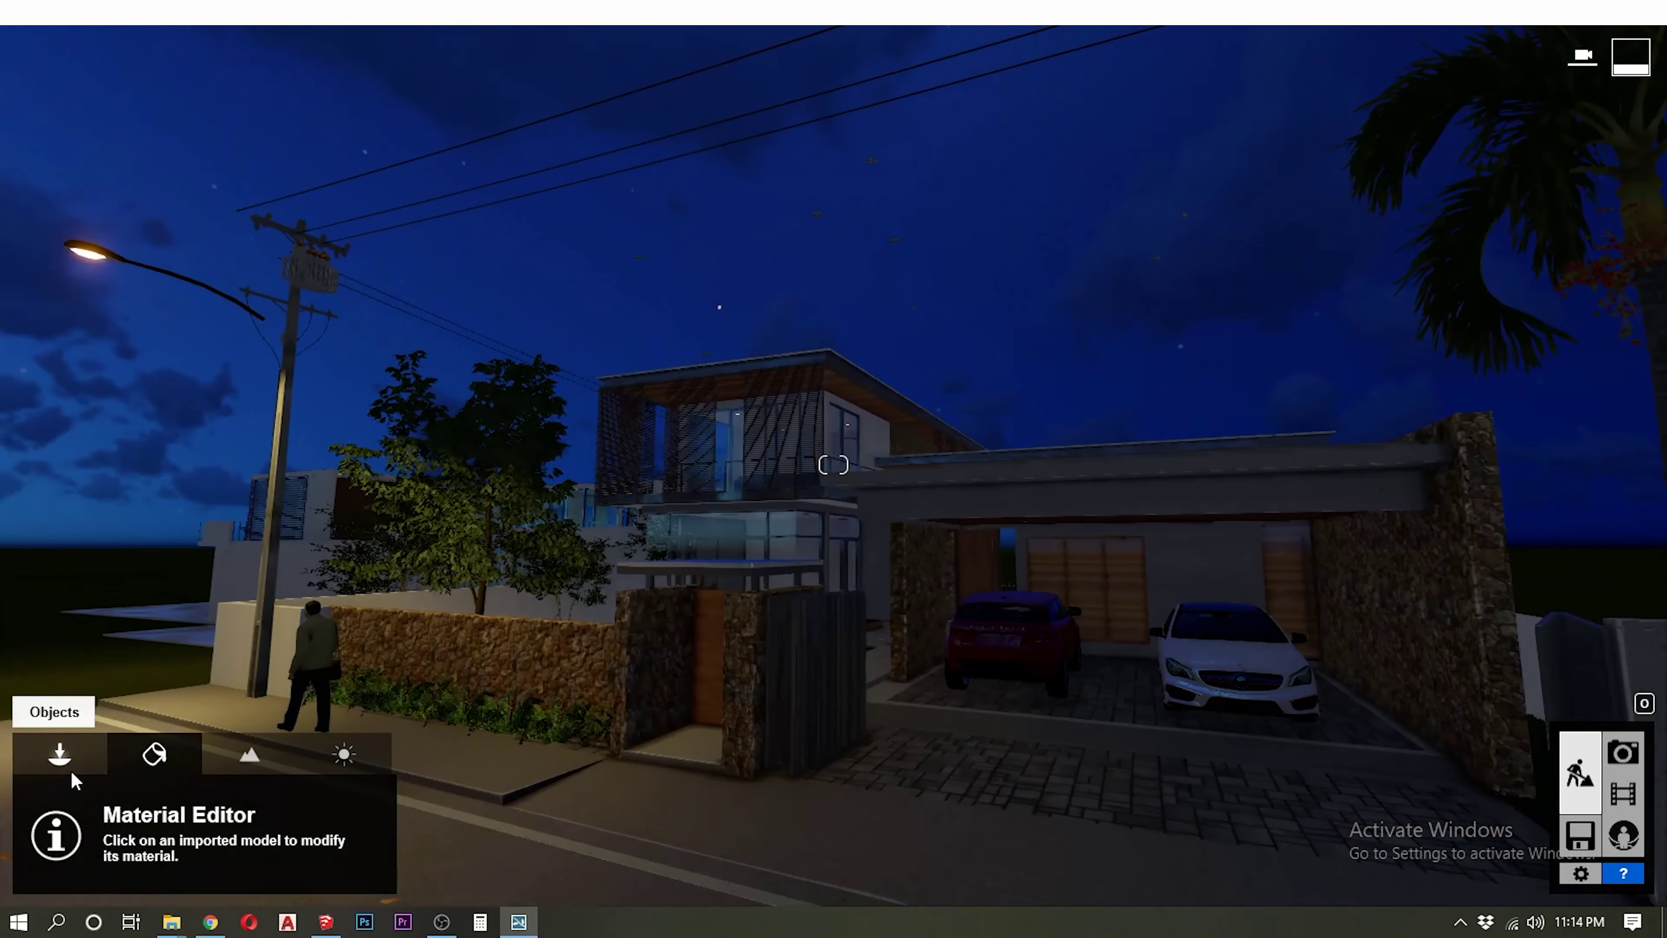
click(61, 754)
click(463, 683)
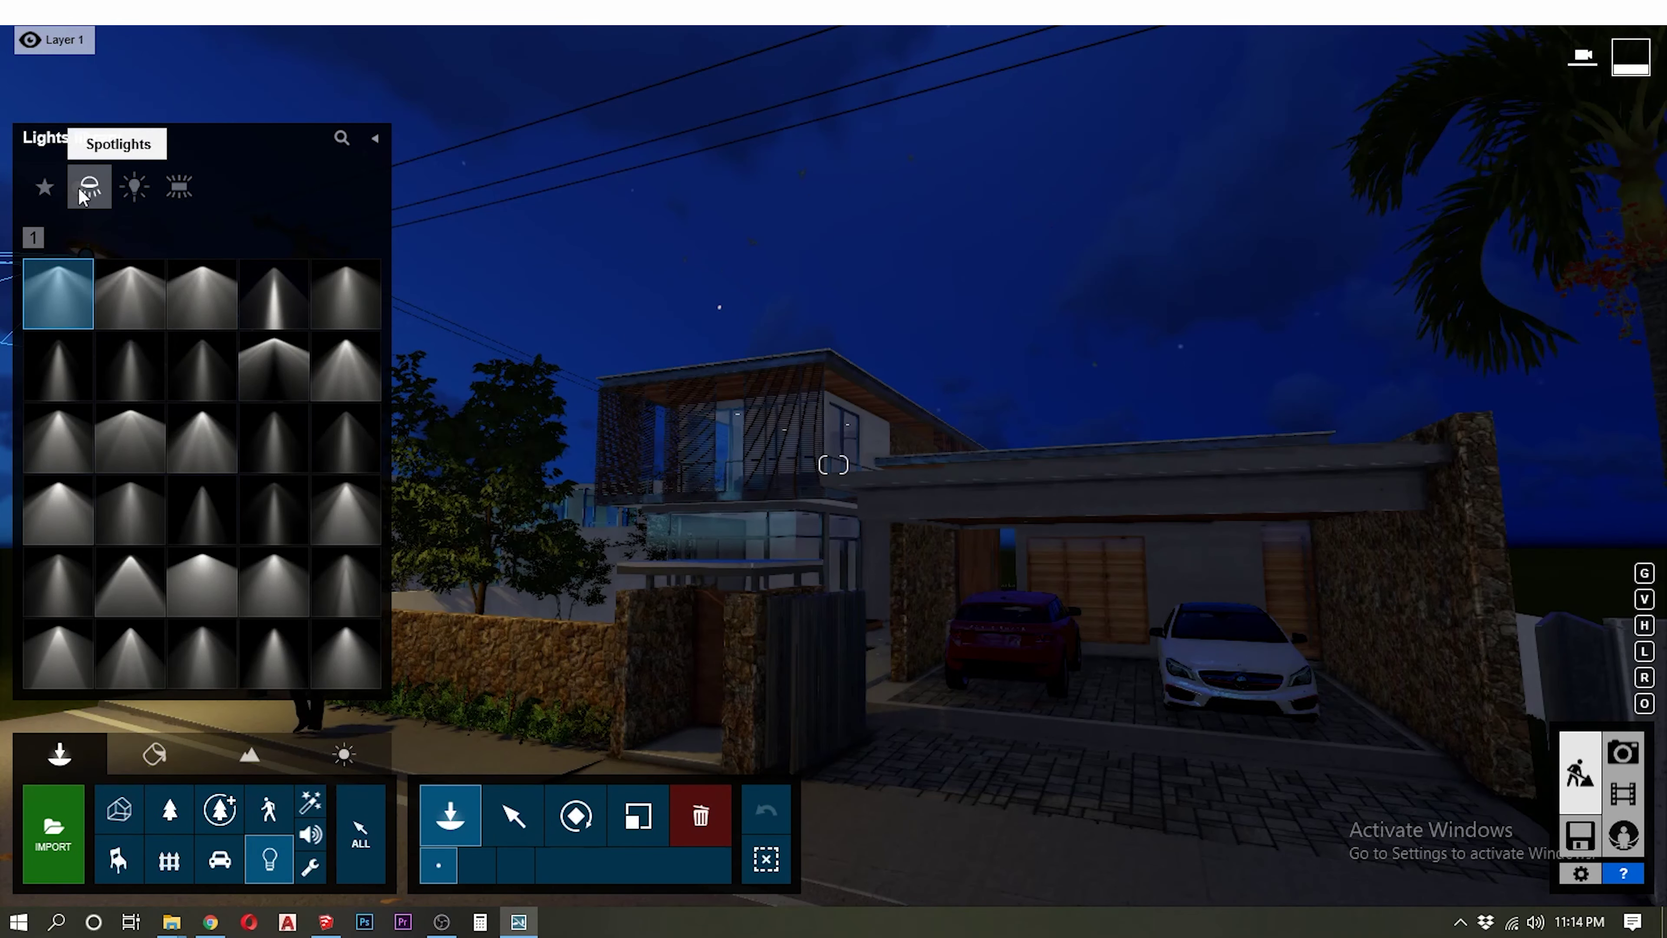
click(130, 578)
mouse_move(978, 729)
right_down()
mouse_move(1156, 509)
mouse_move(970, 486)
right_up()
click(1157, 508)
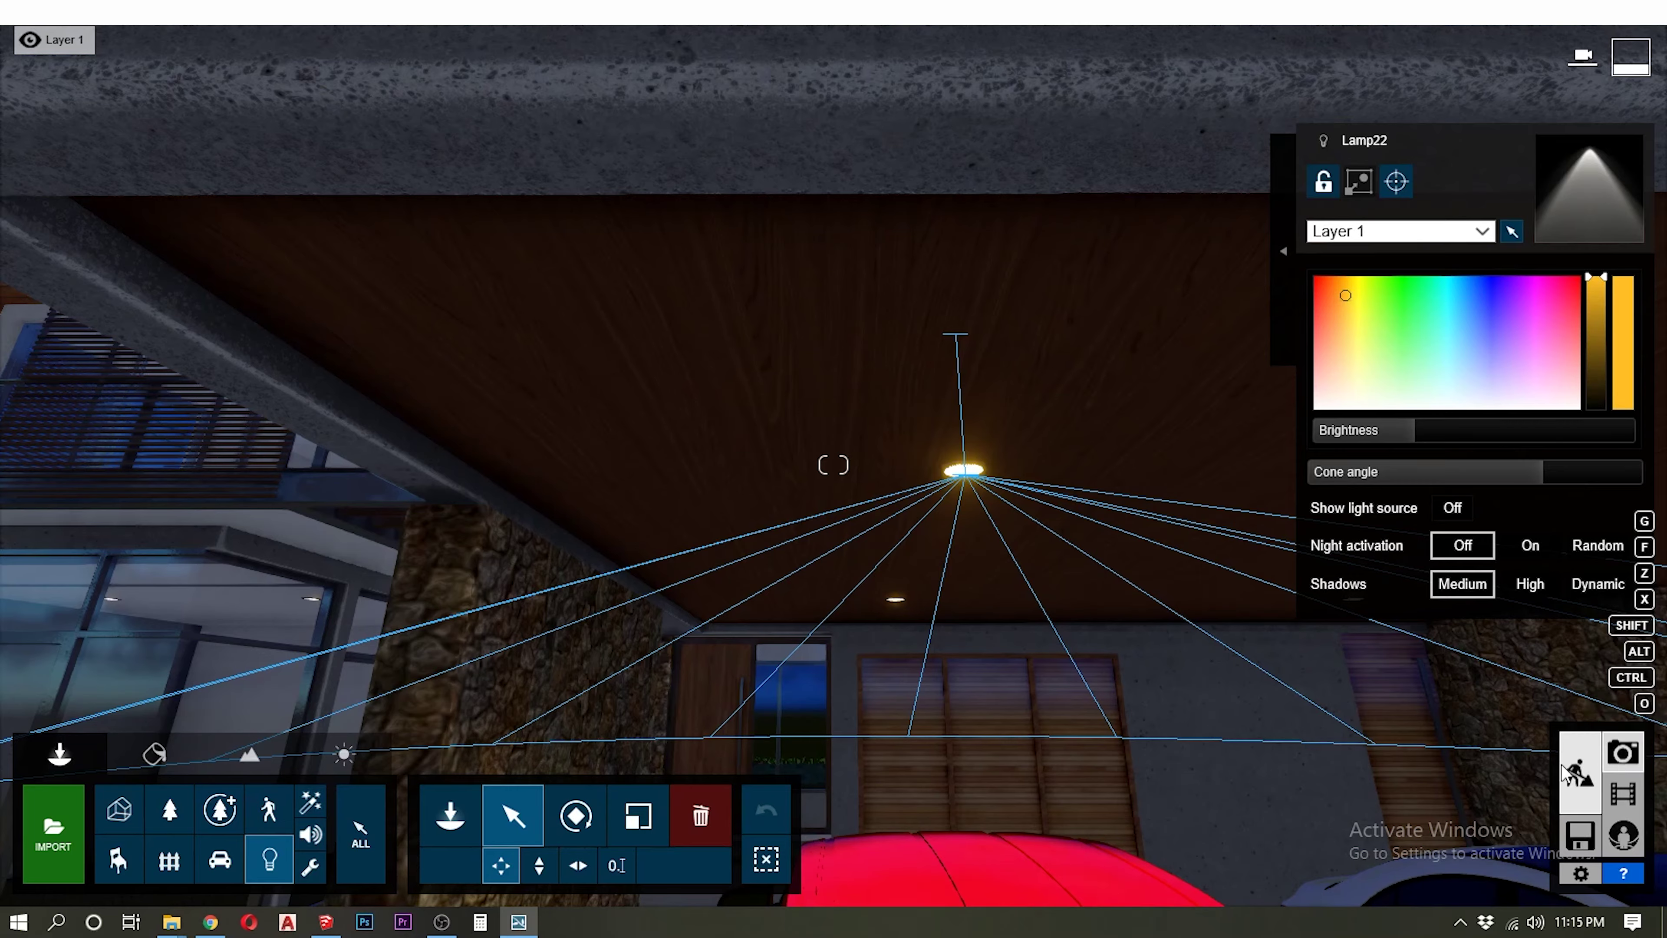
click(1621, 765)
click(1579, 778)
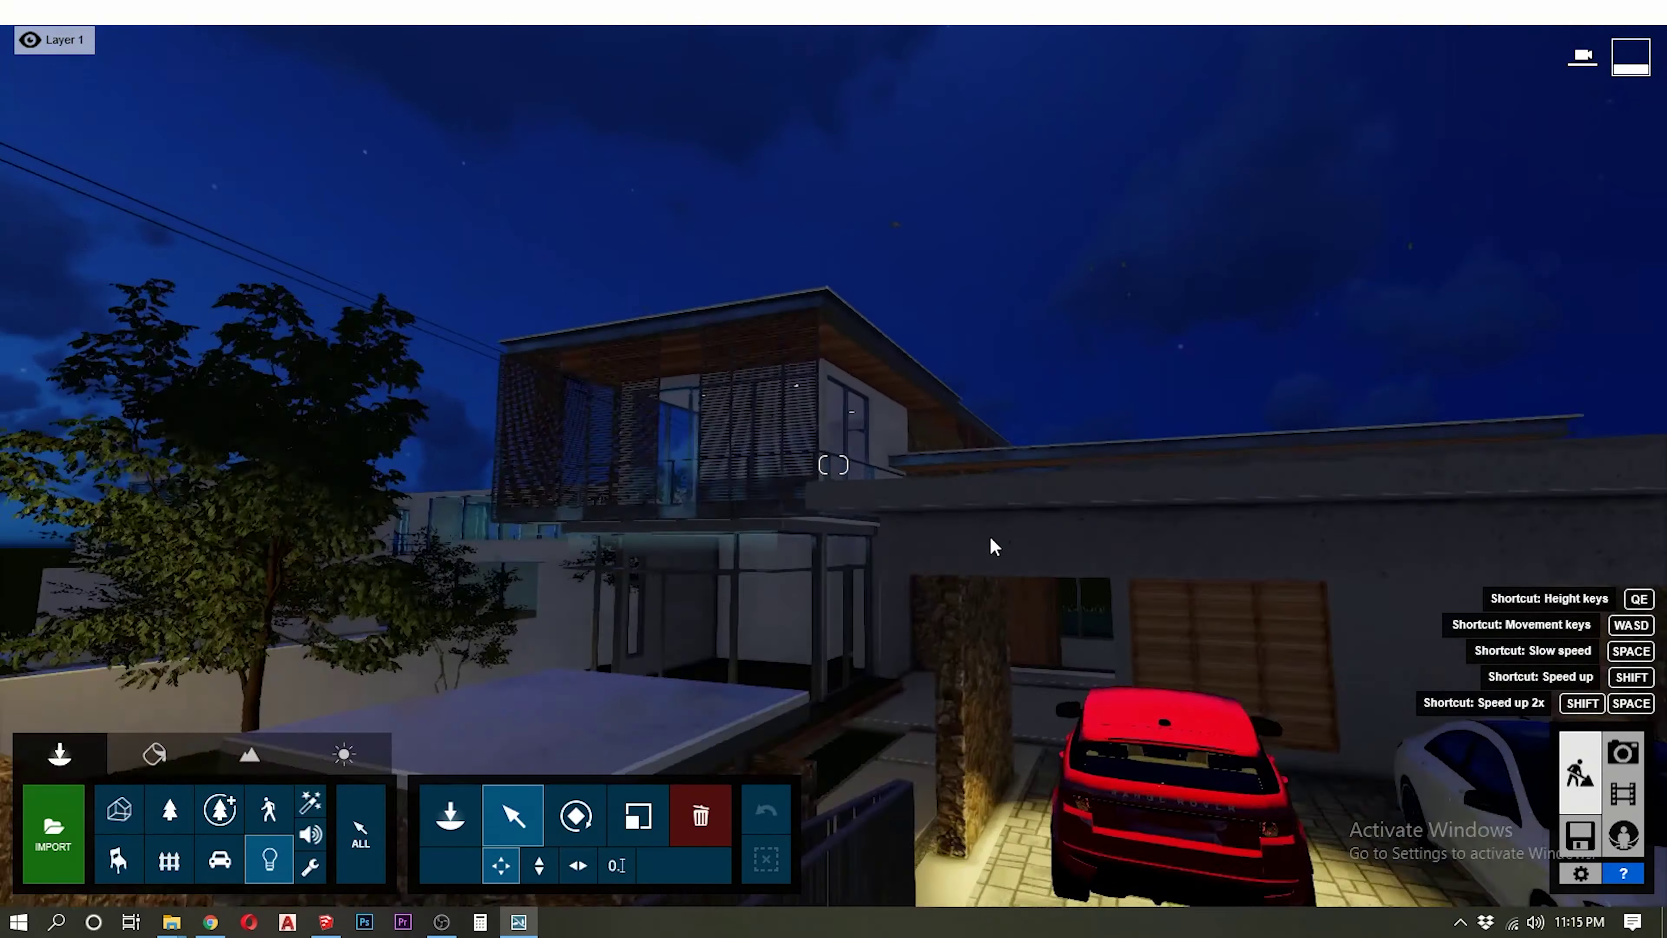
mouse_move(1389, 431)
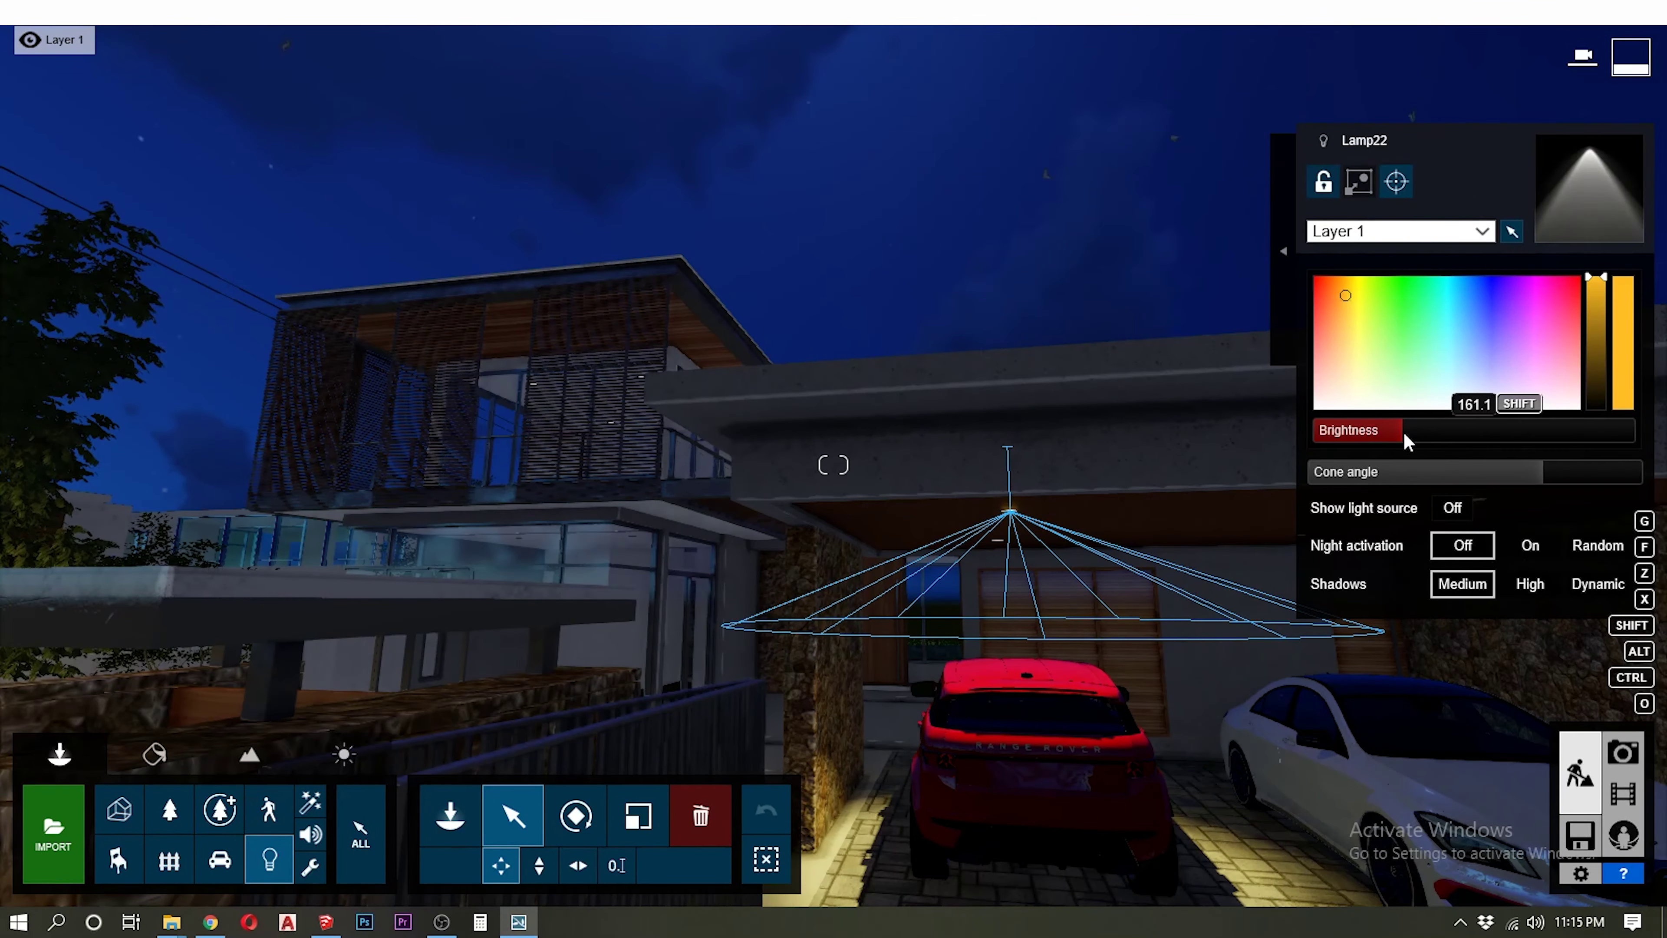
Narrow the spotlight's cone, set it under one downlight, and copy it to the second
drag(1437, 472, 1497, 478)
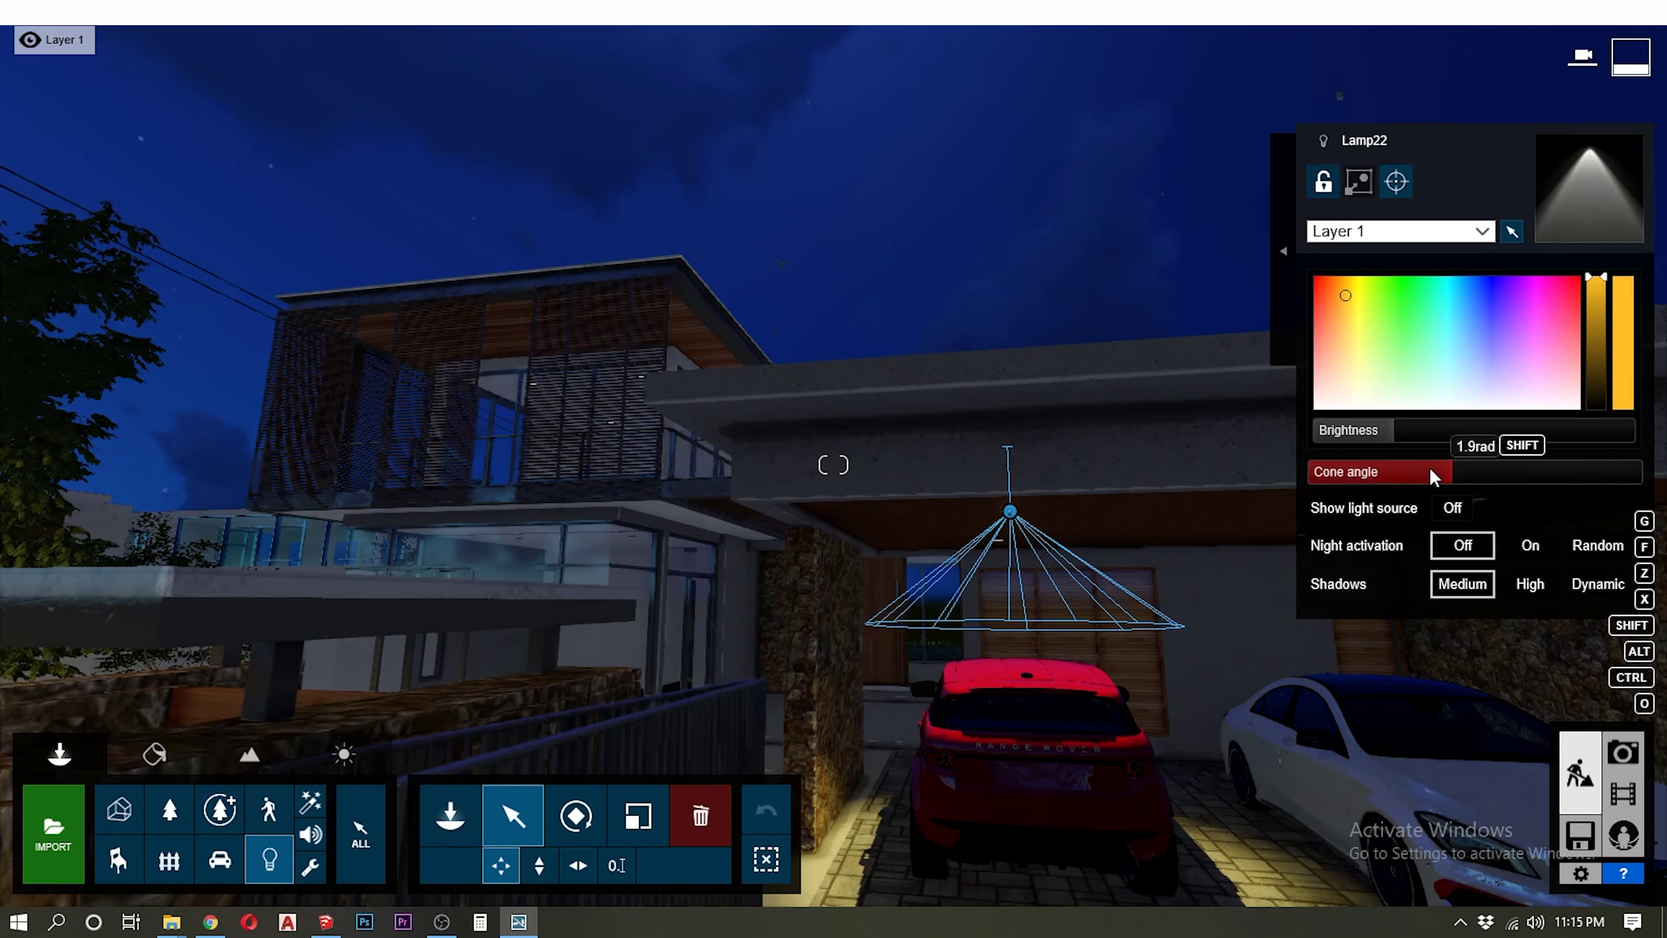
right_drag(1189, 501, 1016, 510)
right_drag(849, 558, 840, 650)
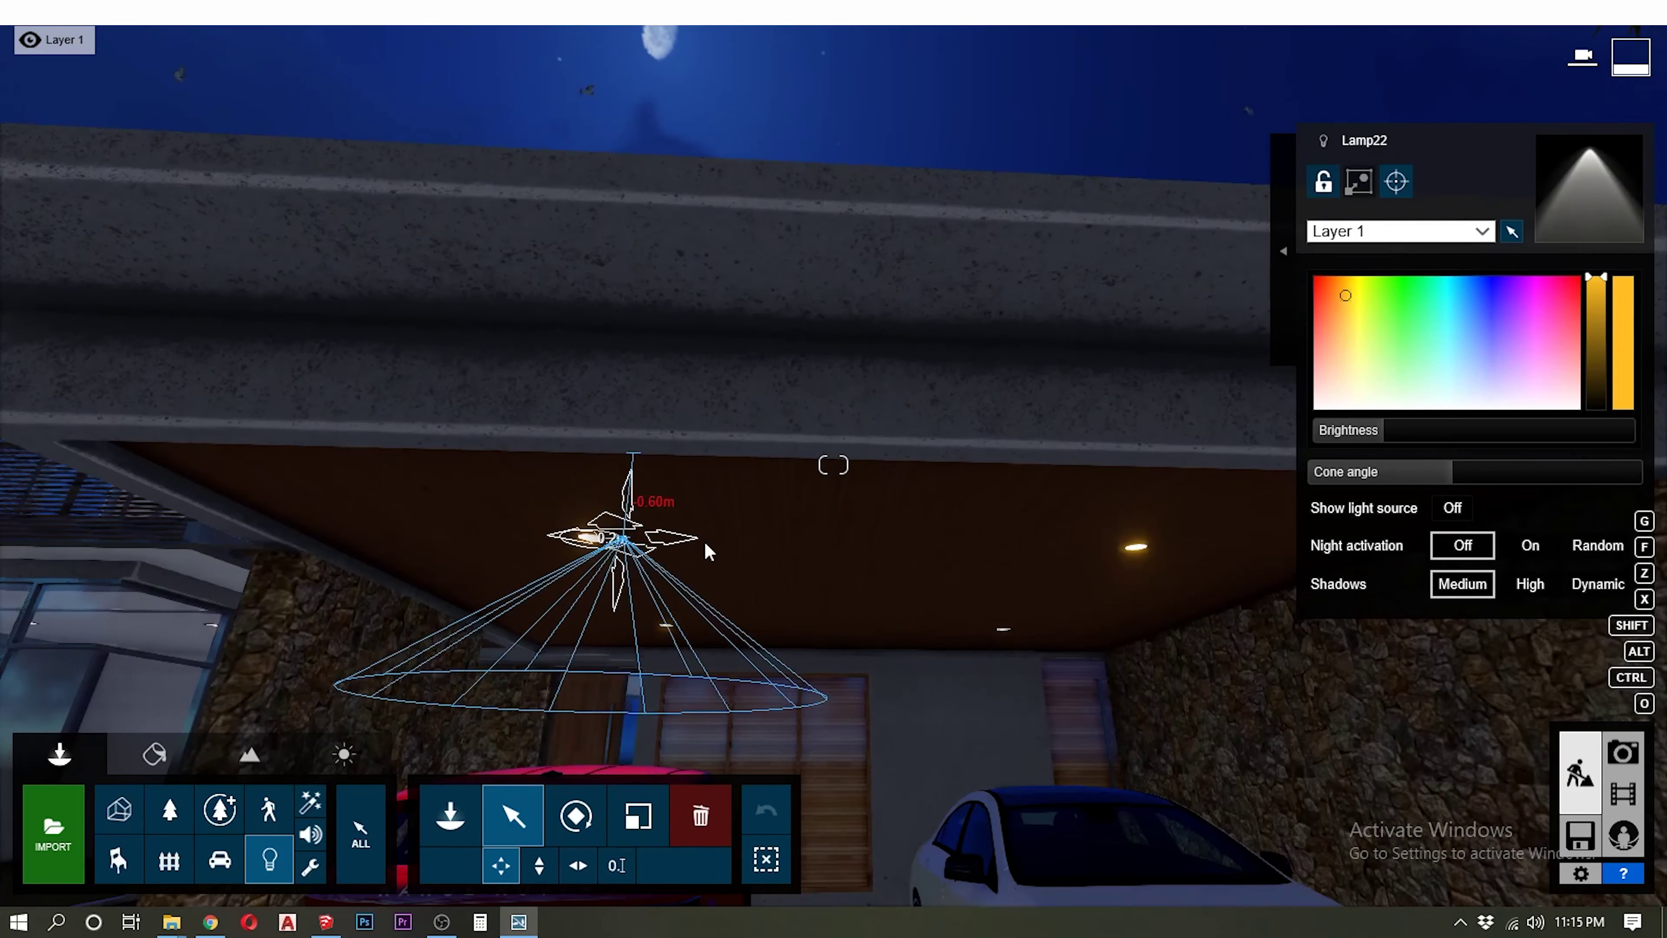
drag(586, 536, 1138, 557)
right_drag(974, 677, 952, 754)
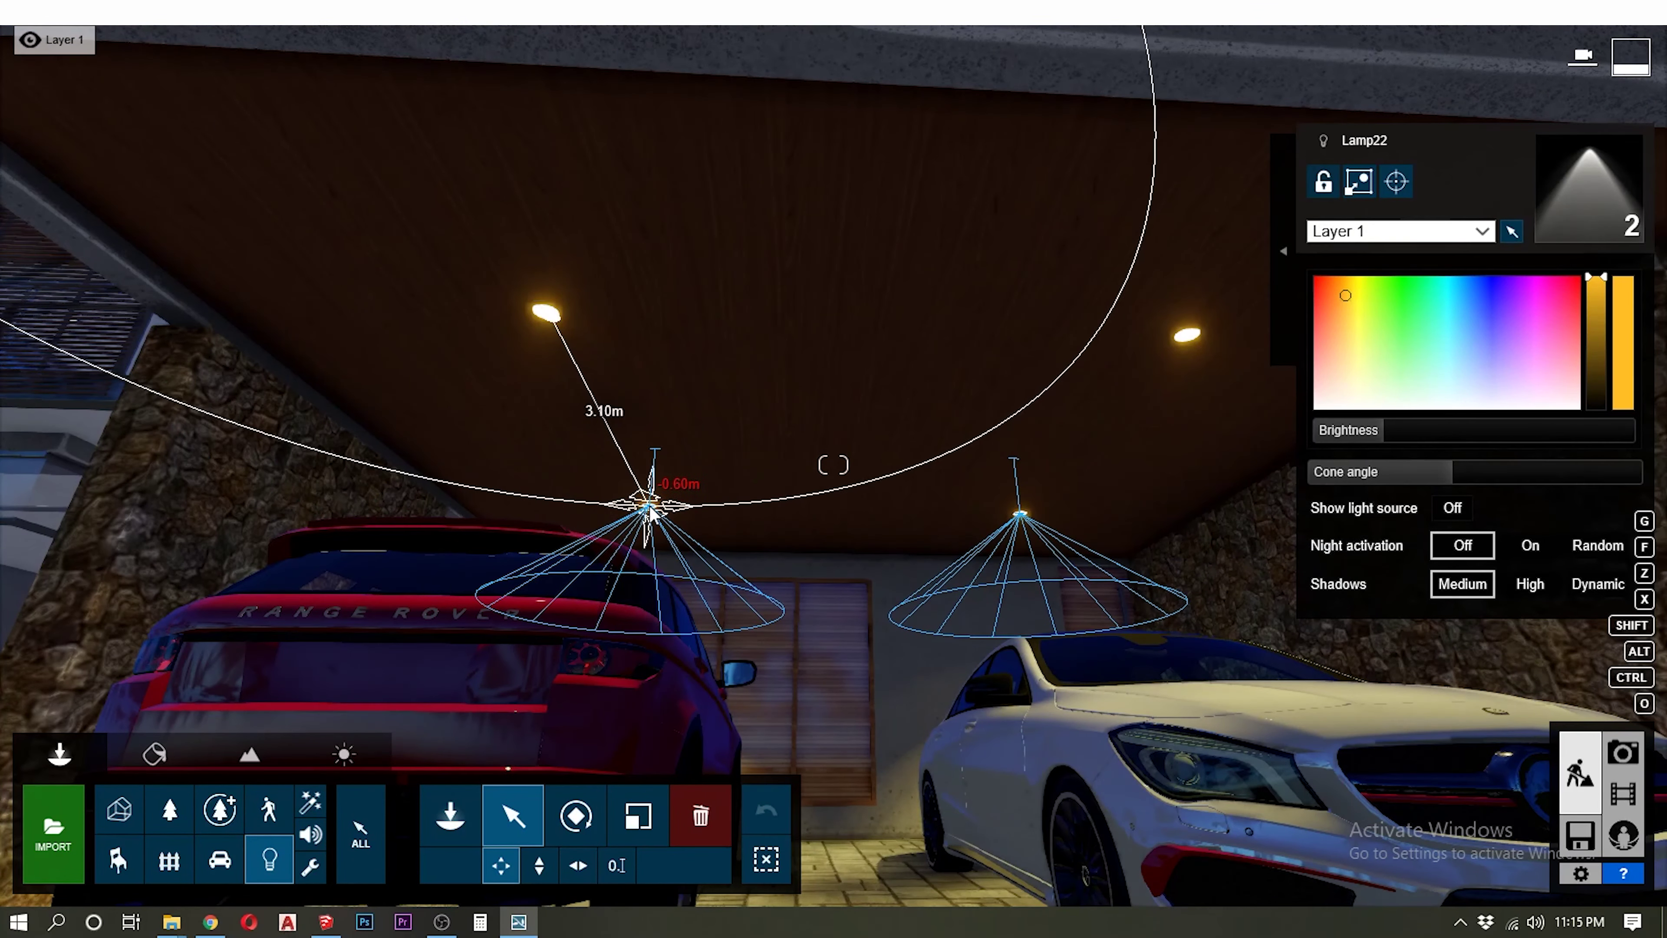
click(1623, 752)
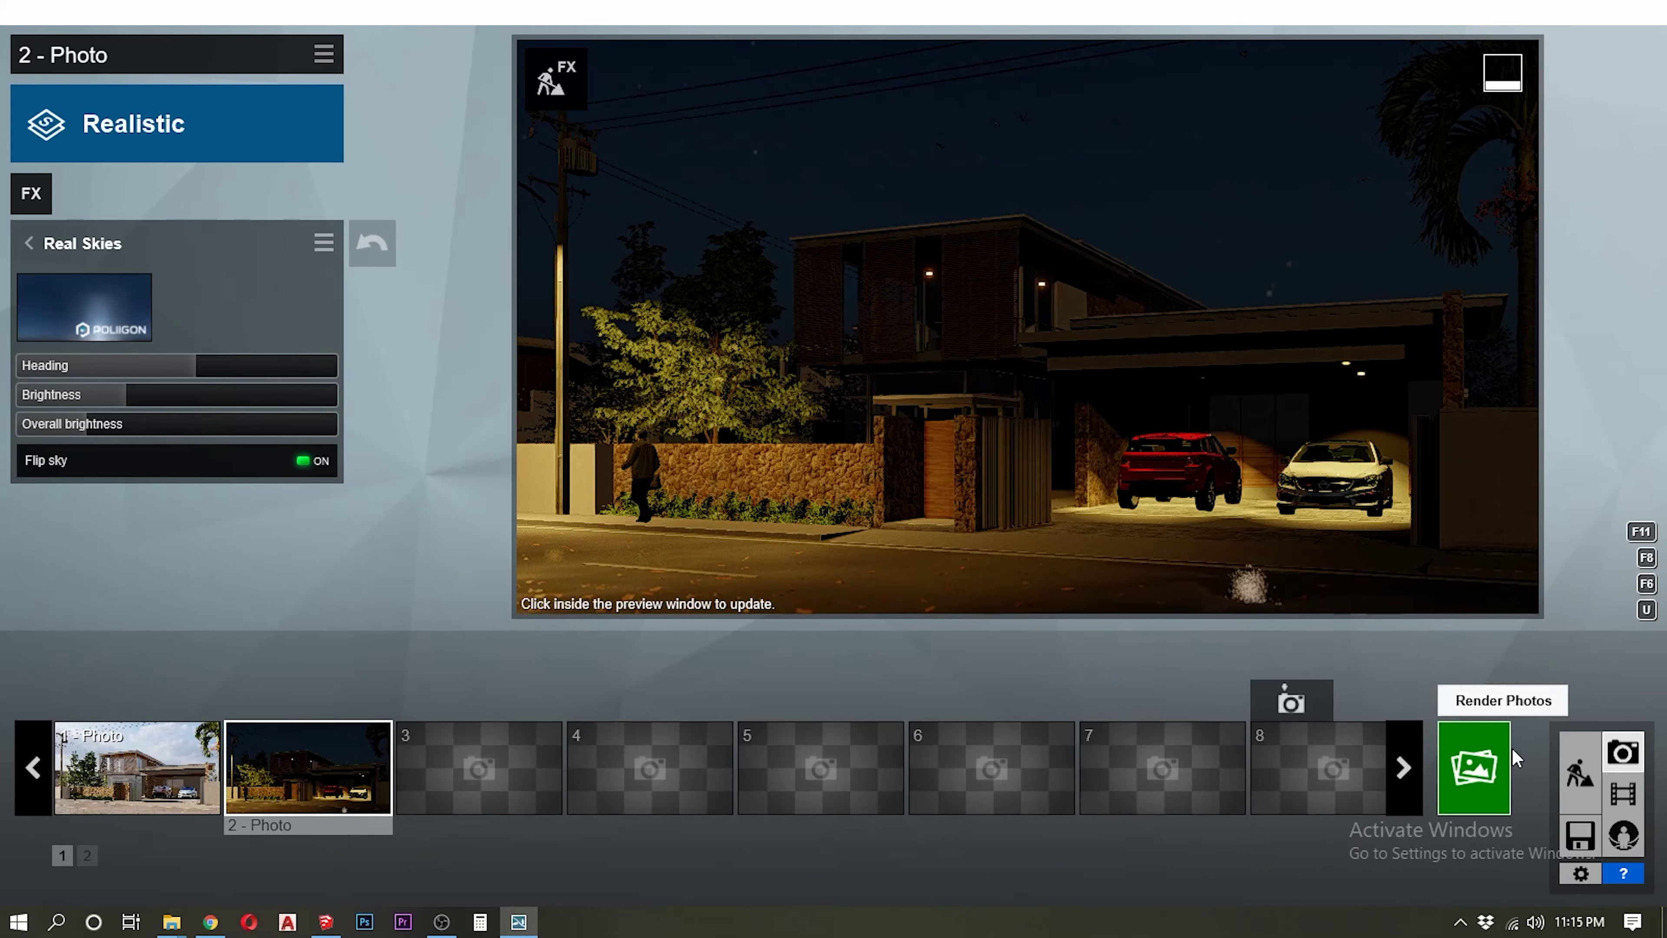
Refresh the photo 2 preview of the lit carport, then show the omni lights
click(1579, 774)
scroll(998, 460, up, 5)
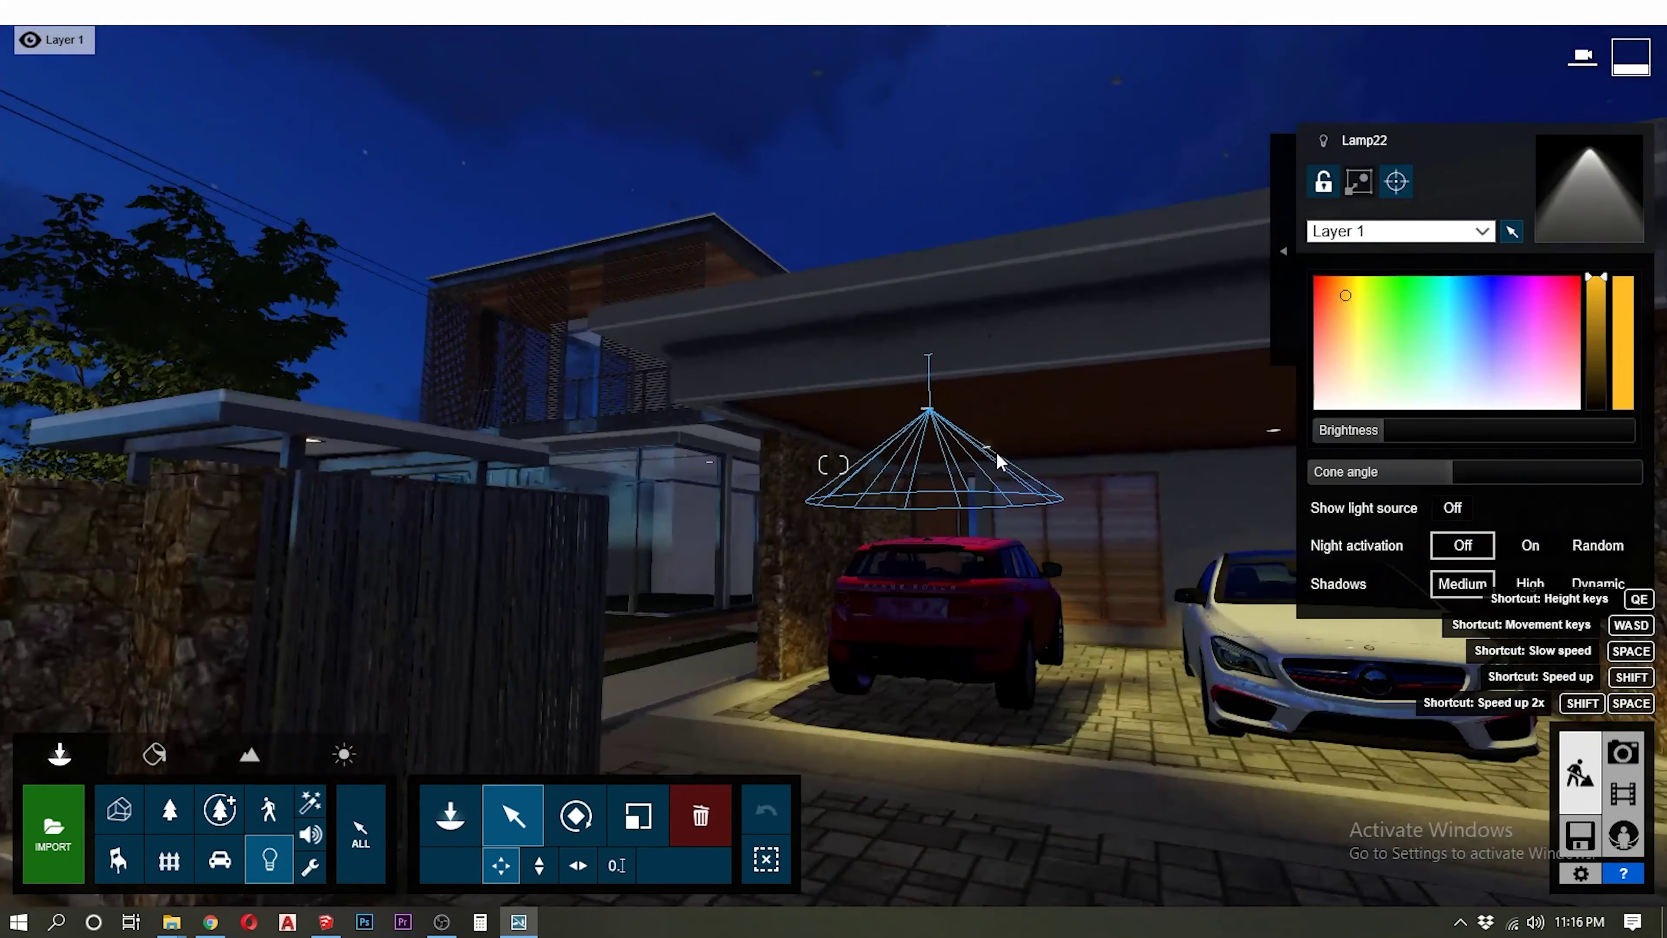
click(1623, 752)
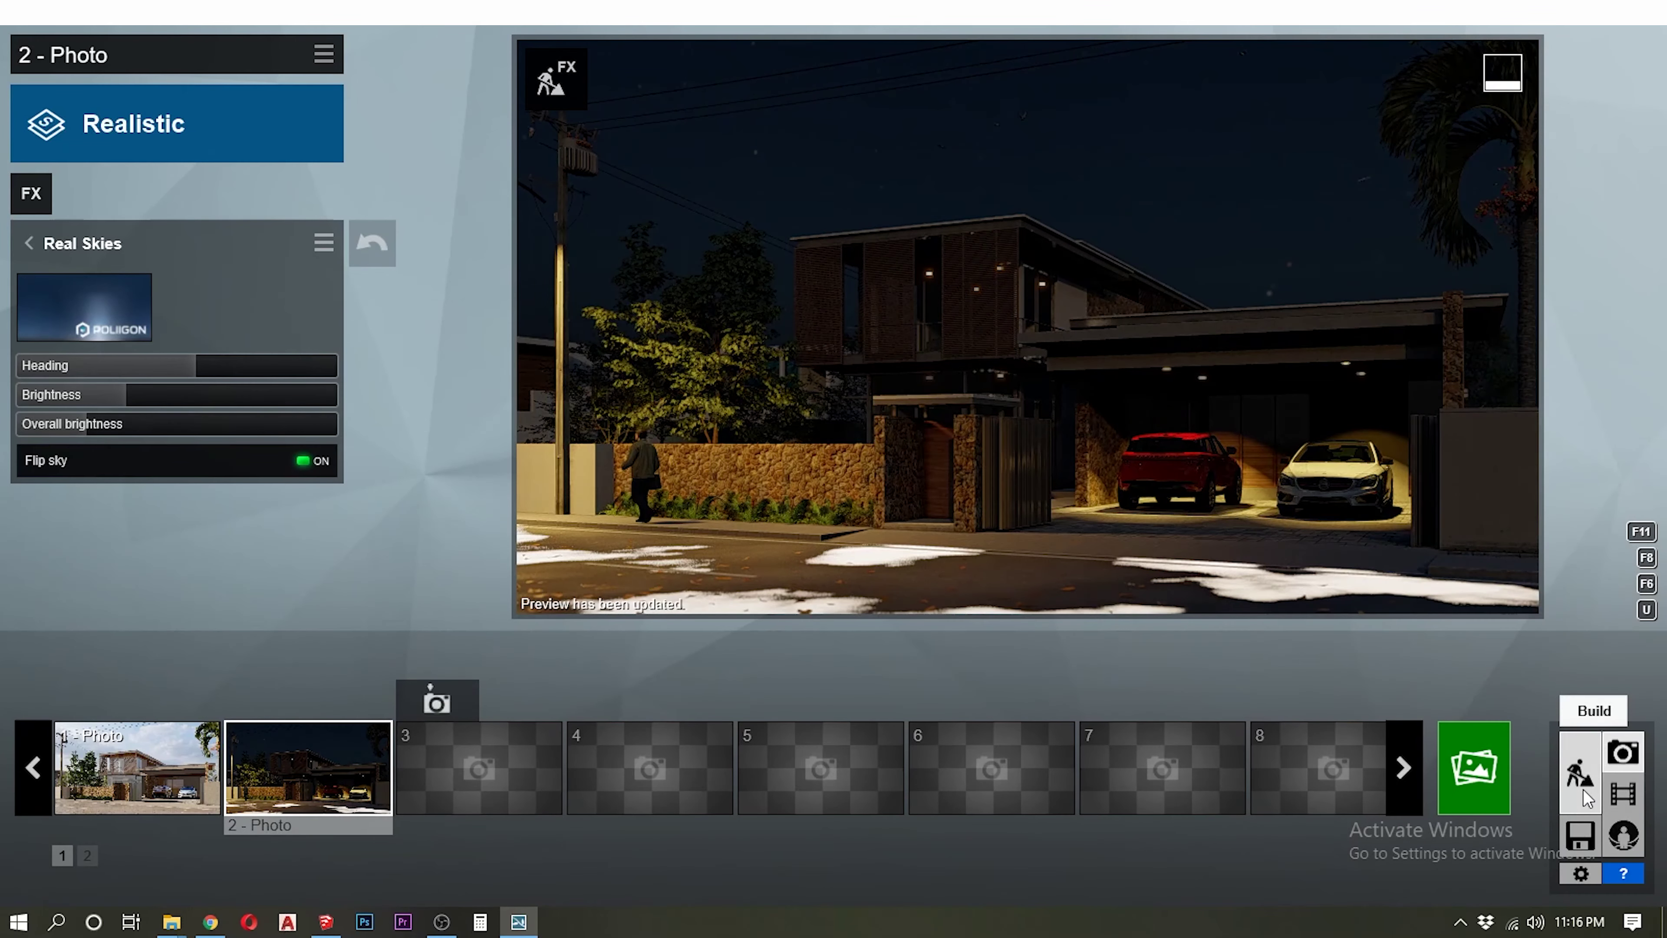
click(1579, 773)
click(450, 816)
click(133, 187)
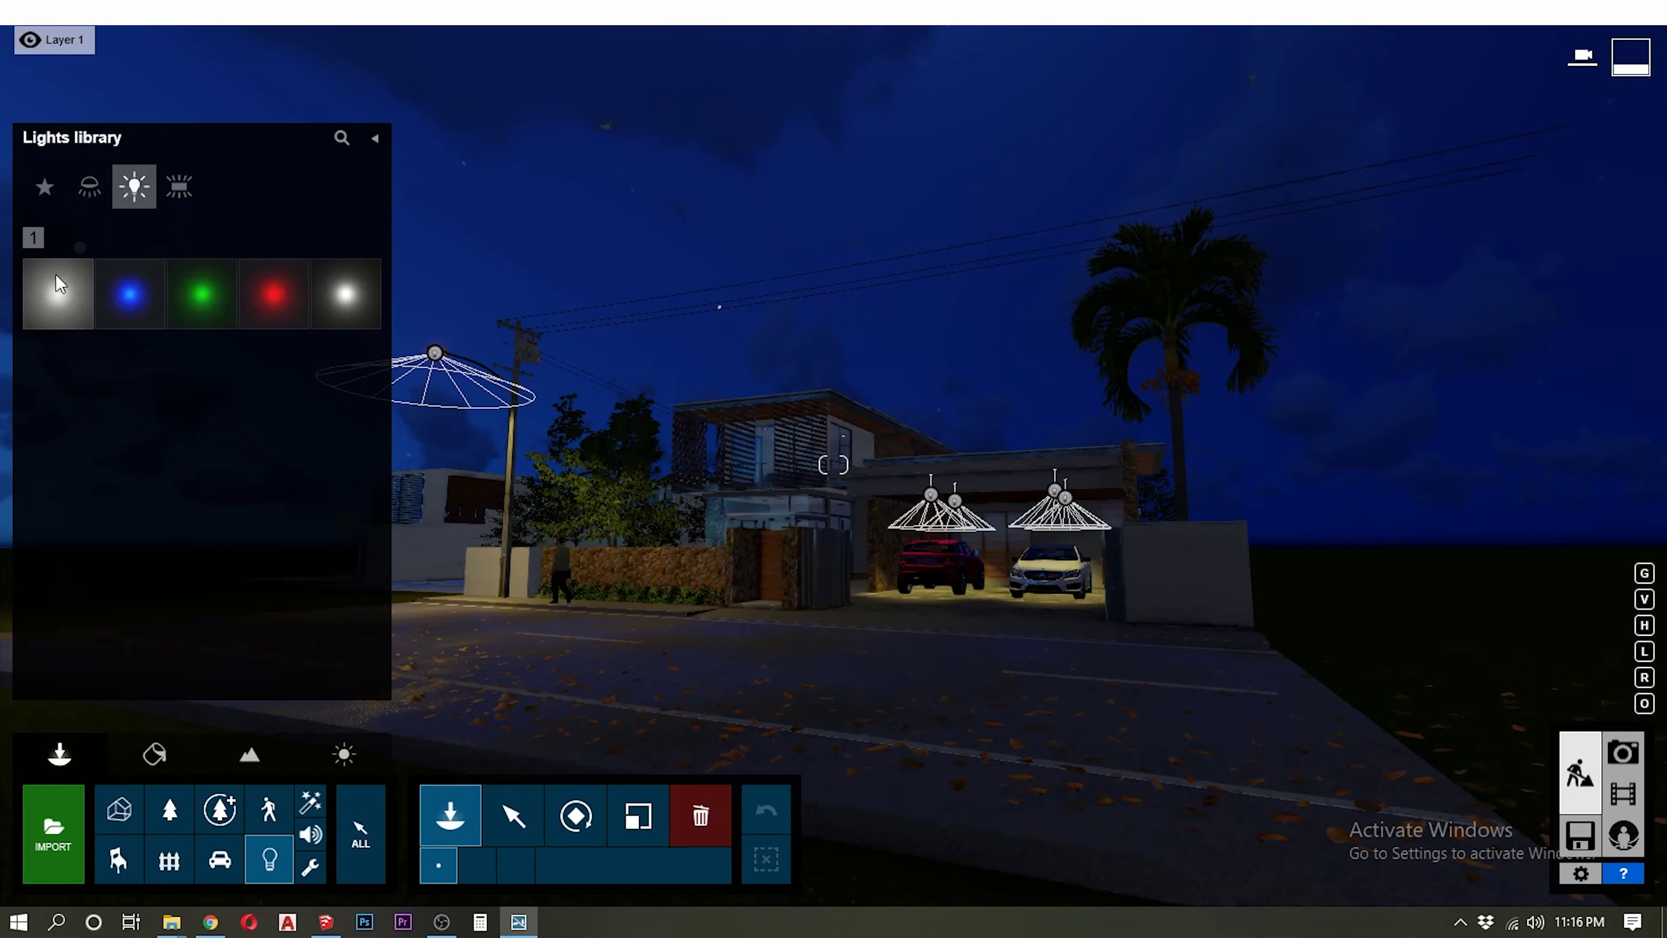
Place an orange omni fill light raised between the cars in the garage
click(58, 293)
key(w)
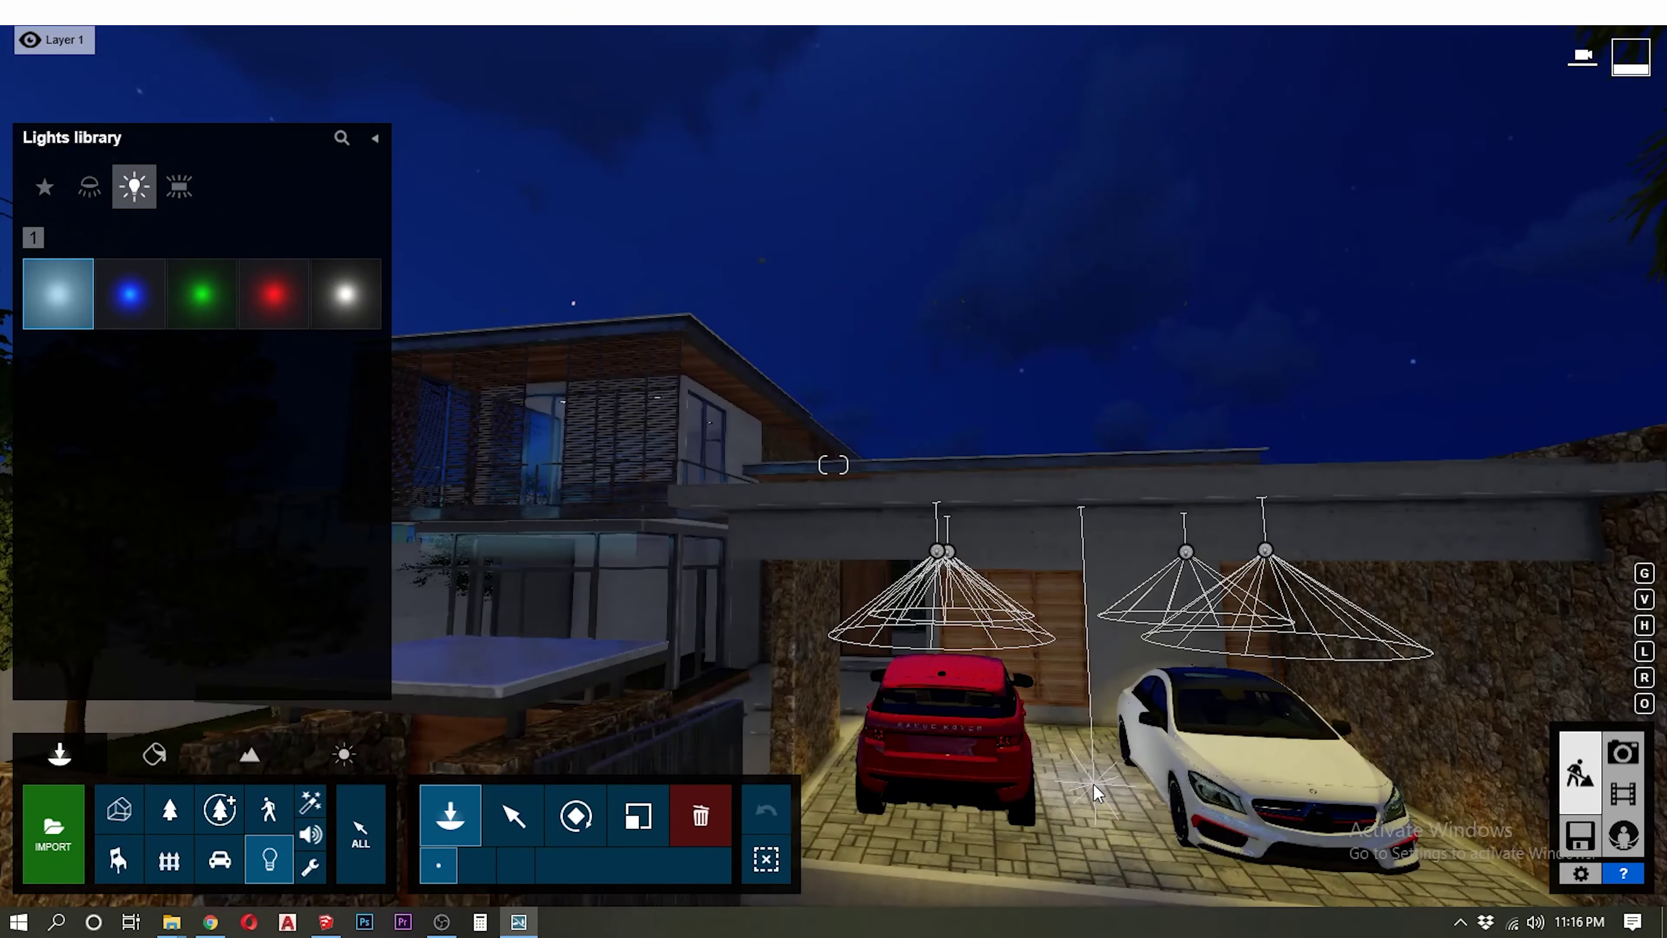
click(1092, 783)
drag(1099, 793, 1095, 701)
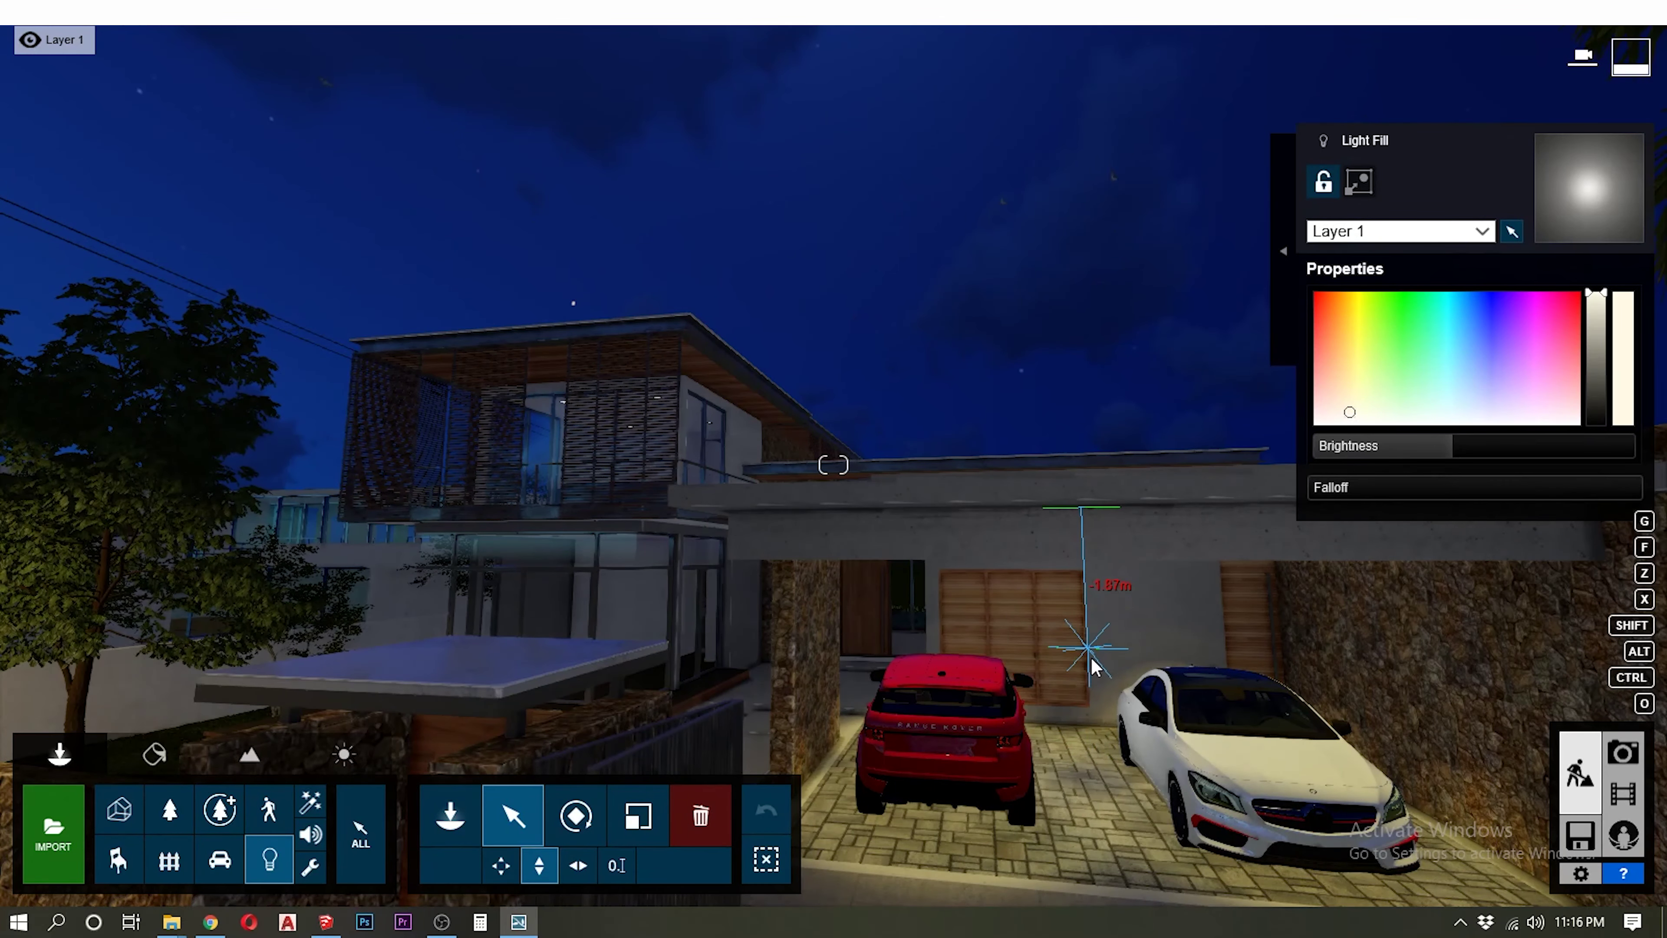
click(1343, 312)
click(1618, 754)
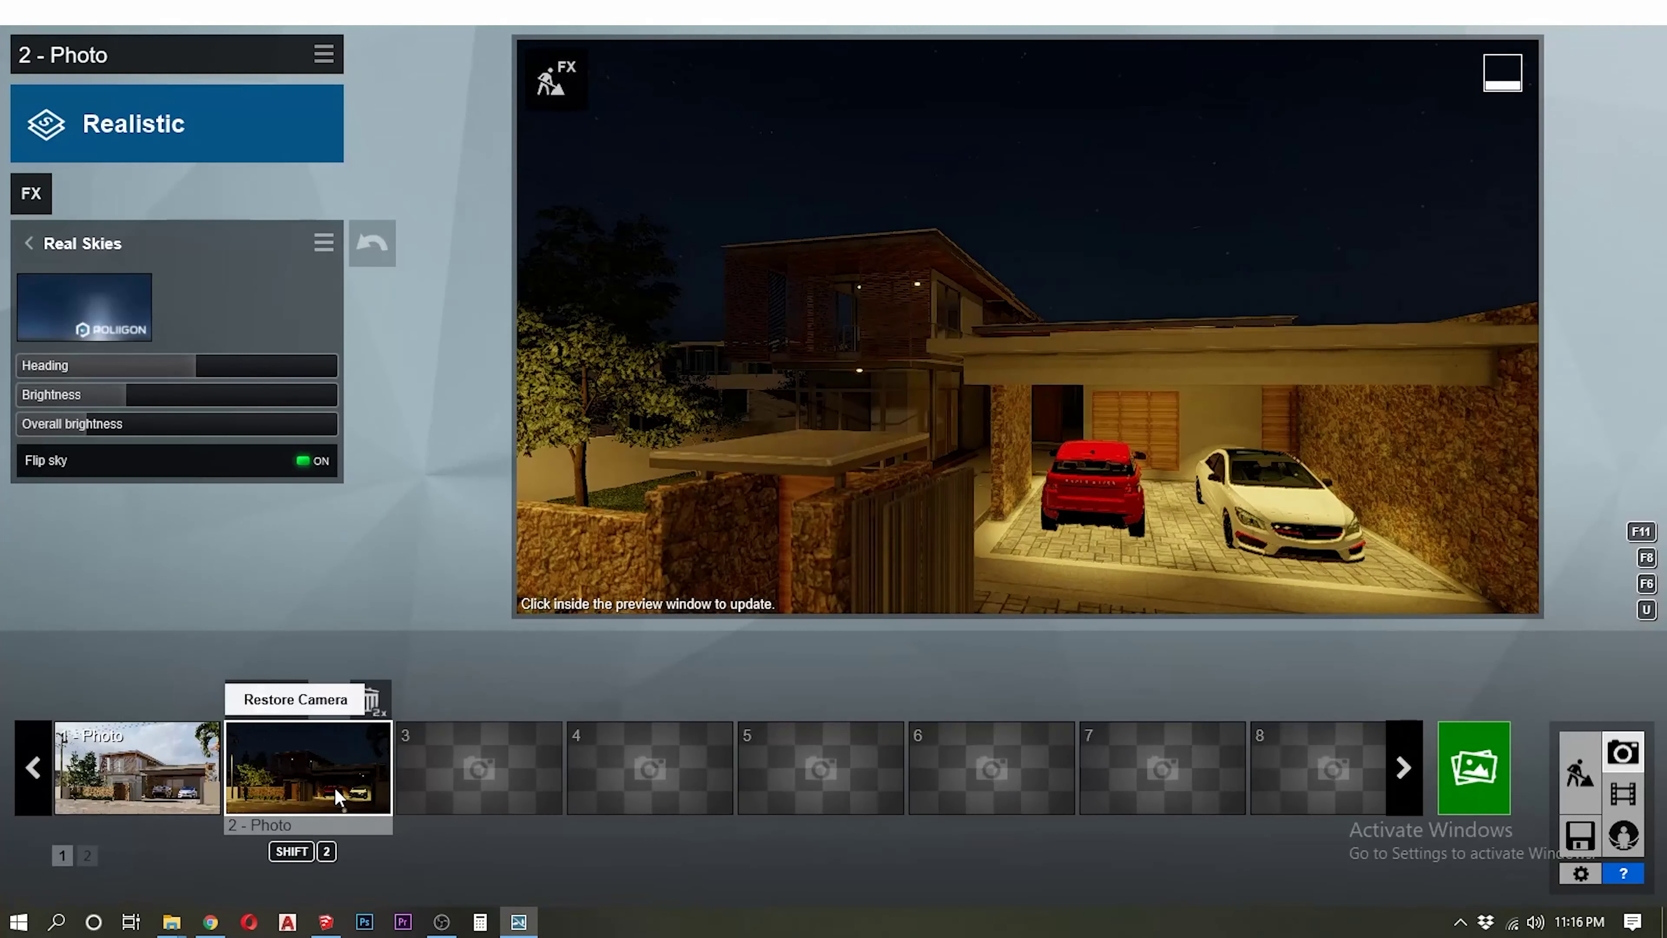
click(1580, 775)
Raise the fill light's brightness to 151.9 and refresh the photo preview
drag(1452, 448, 1406, 454)
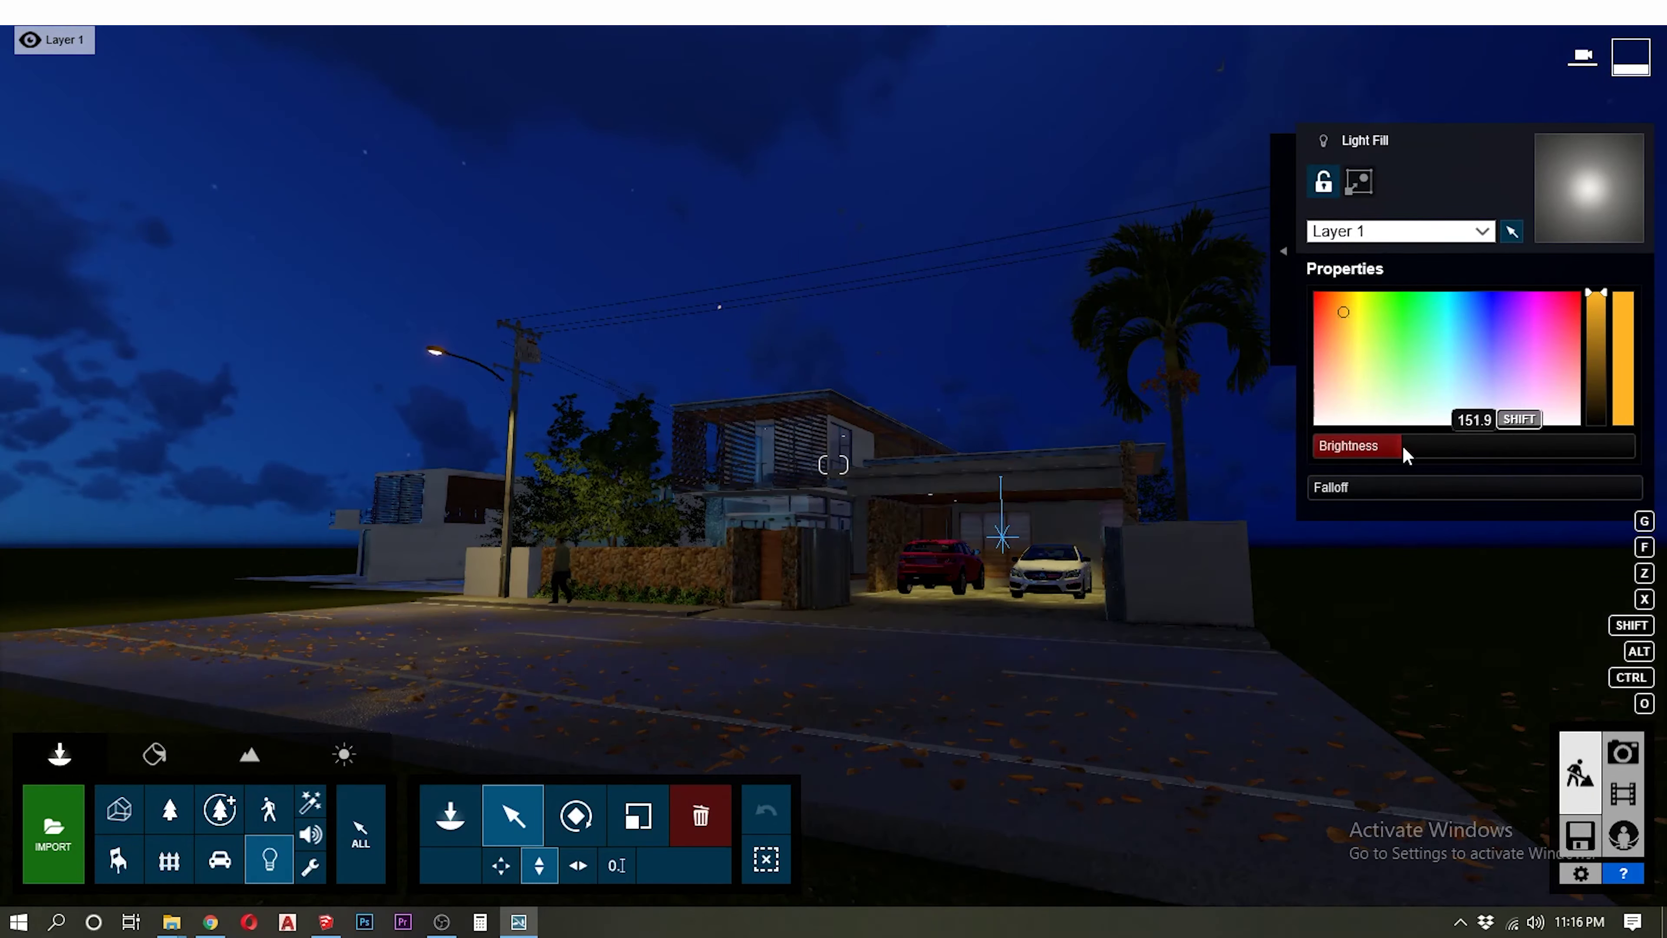
click(1621, 753)
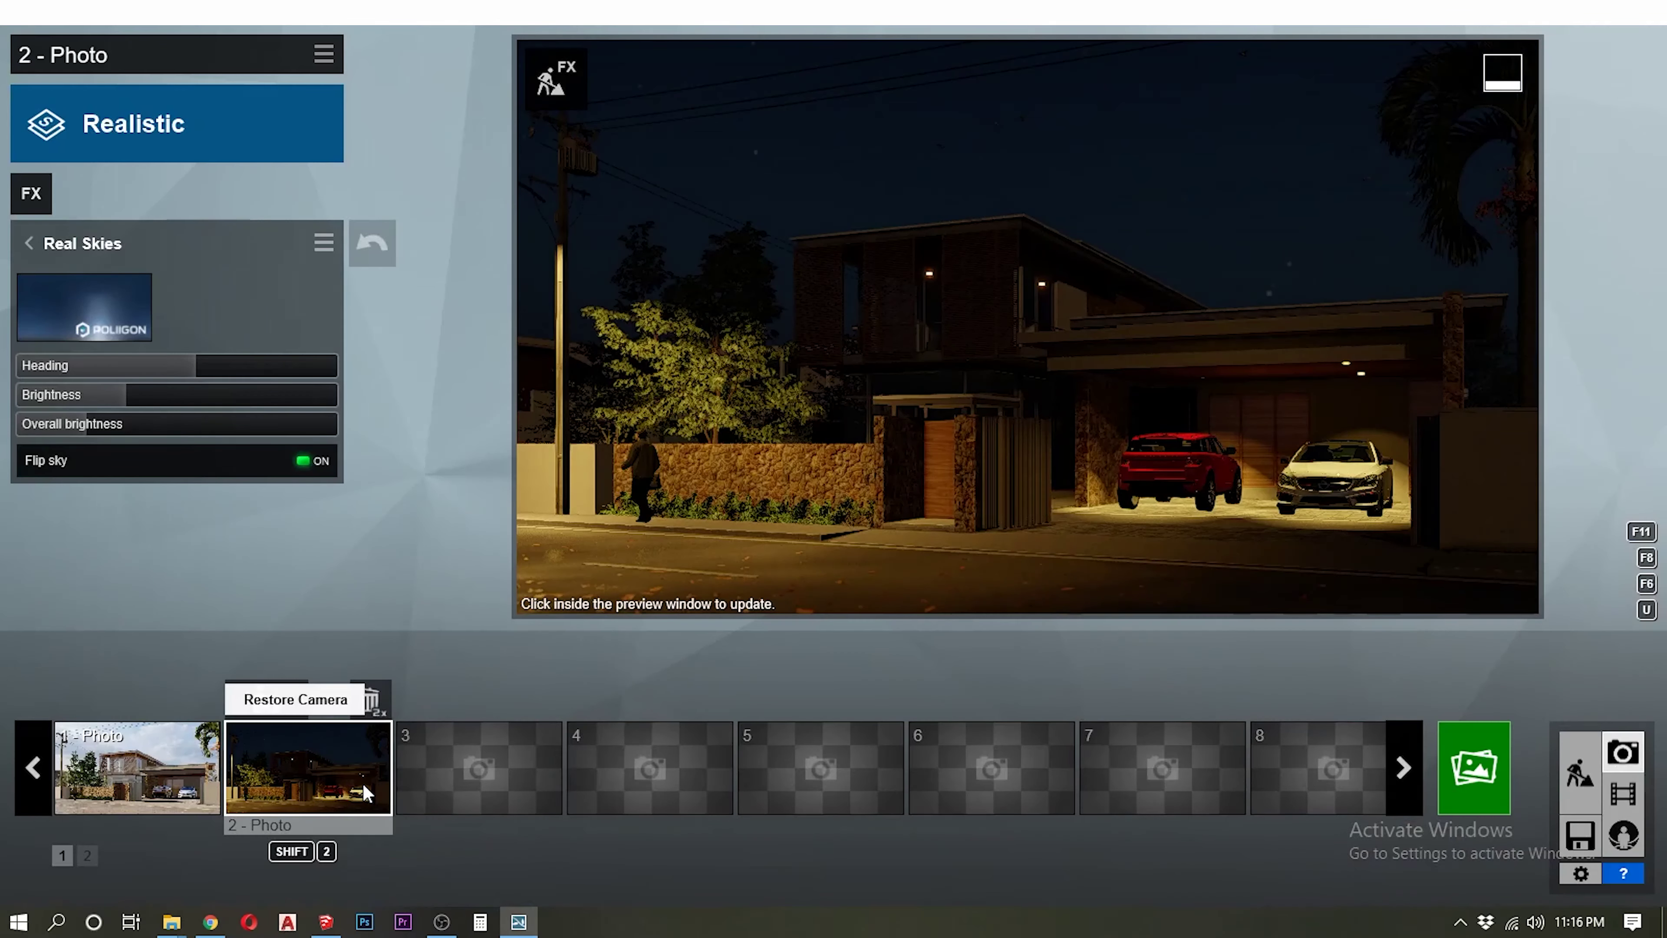
click(1299, 411)
mouse_move(1315, 446)
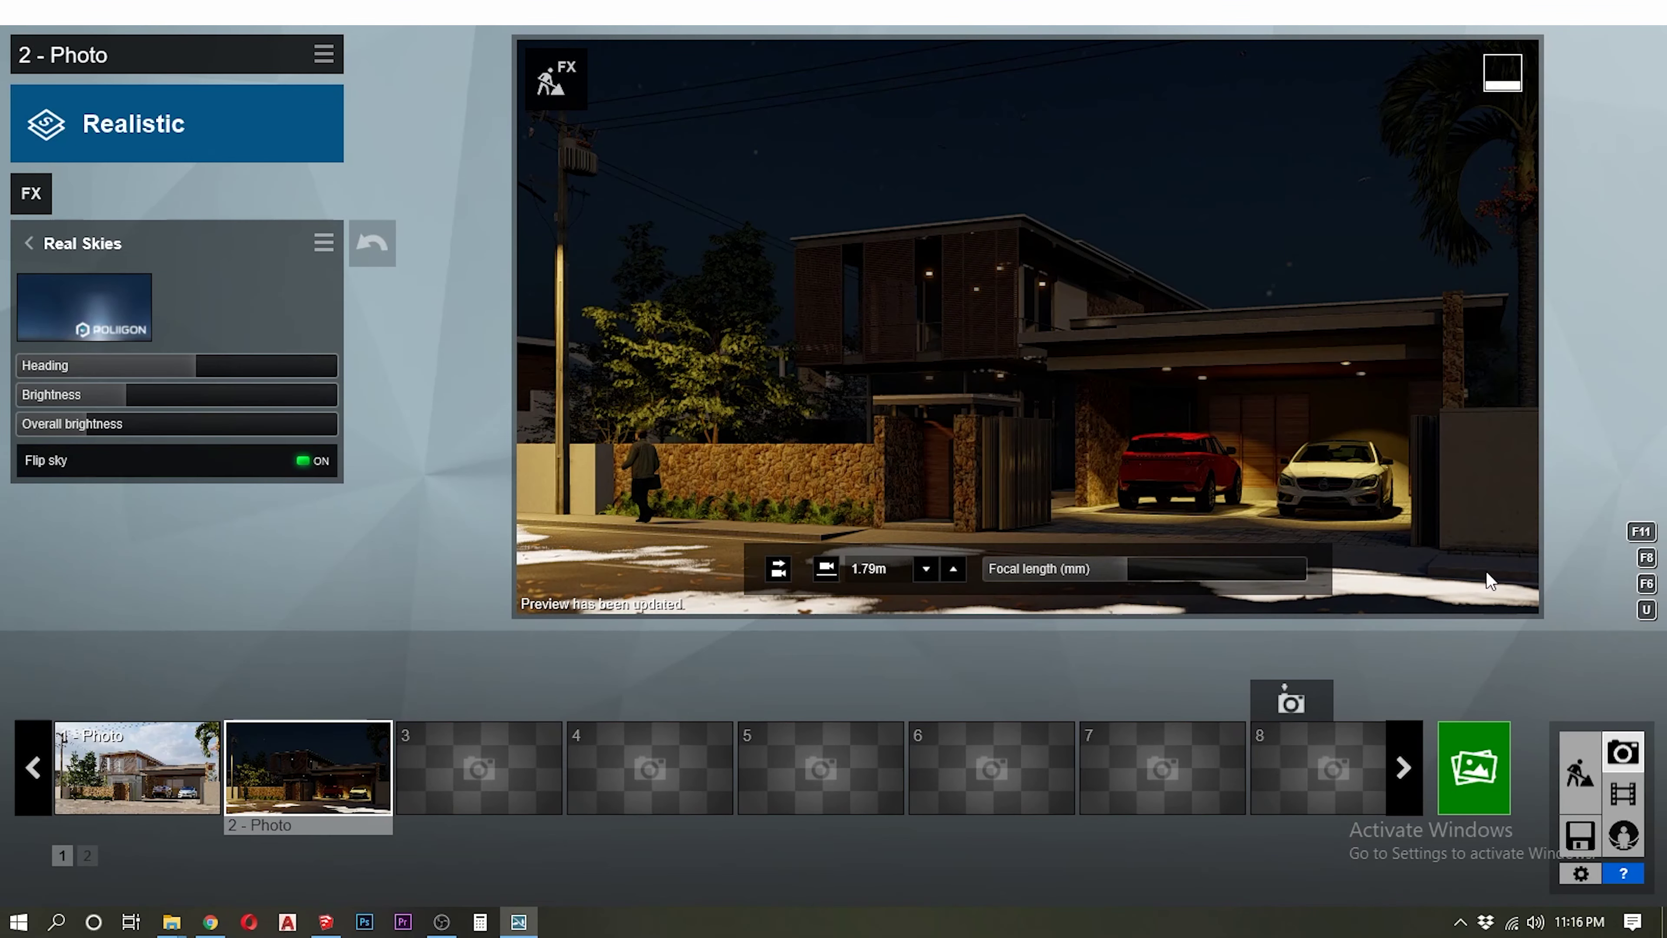
click(1580, 771)
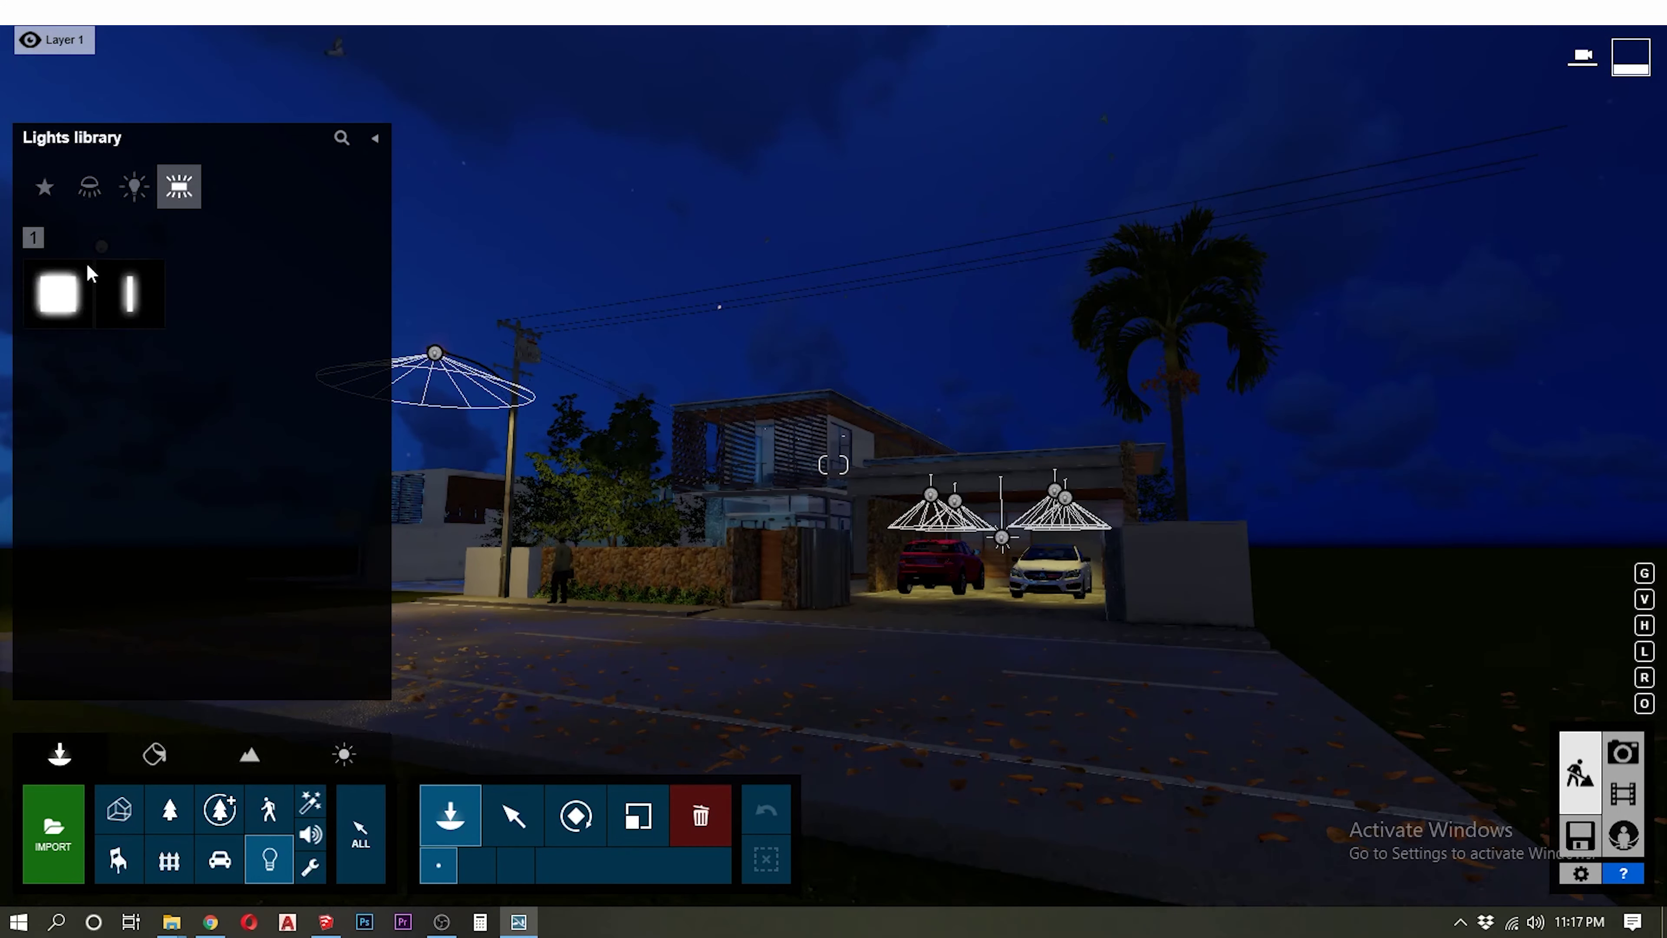
Place an area light on the carport ceiling, widen and lengthen it, and shift it left
click(58, 293)
scroll(1080, 545, up, 10)
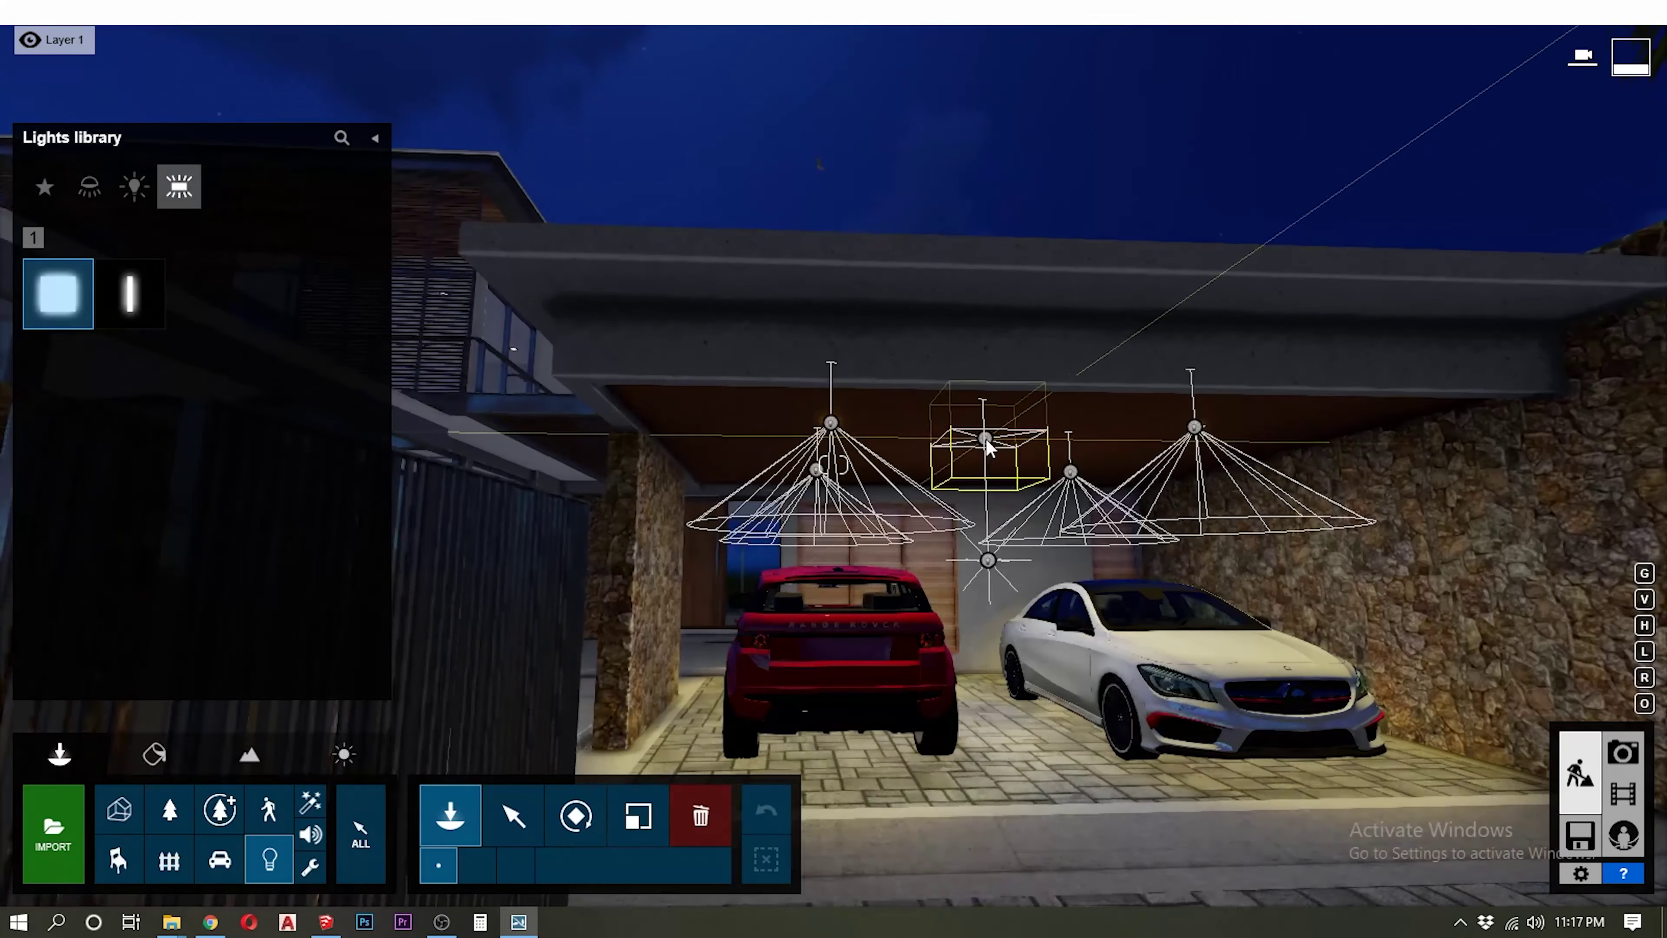
click(990, 448)
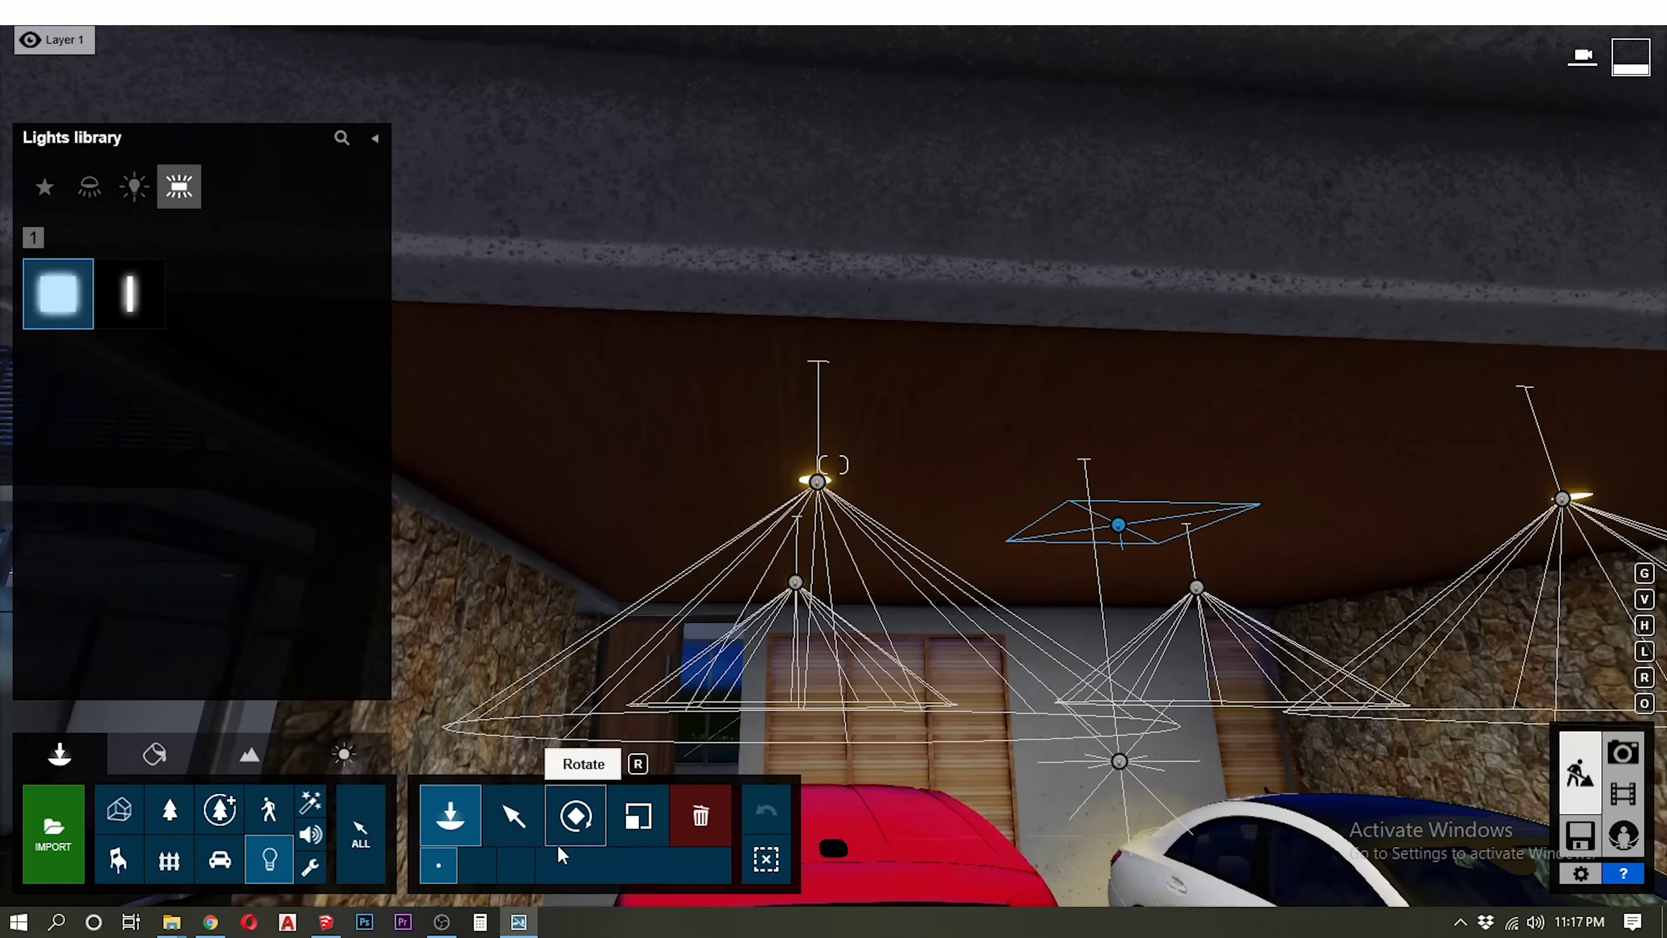
click(513, 814)
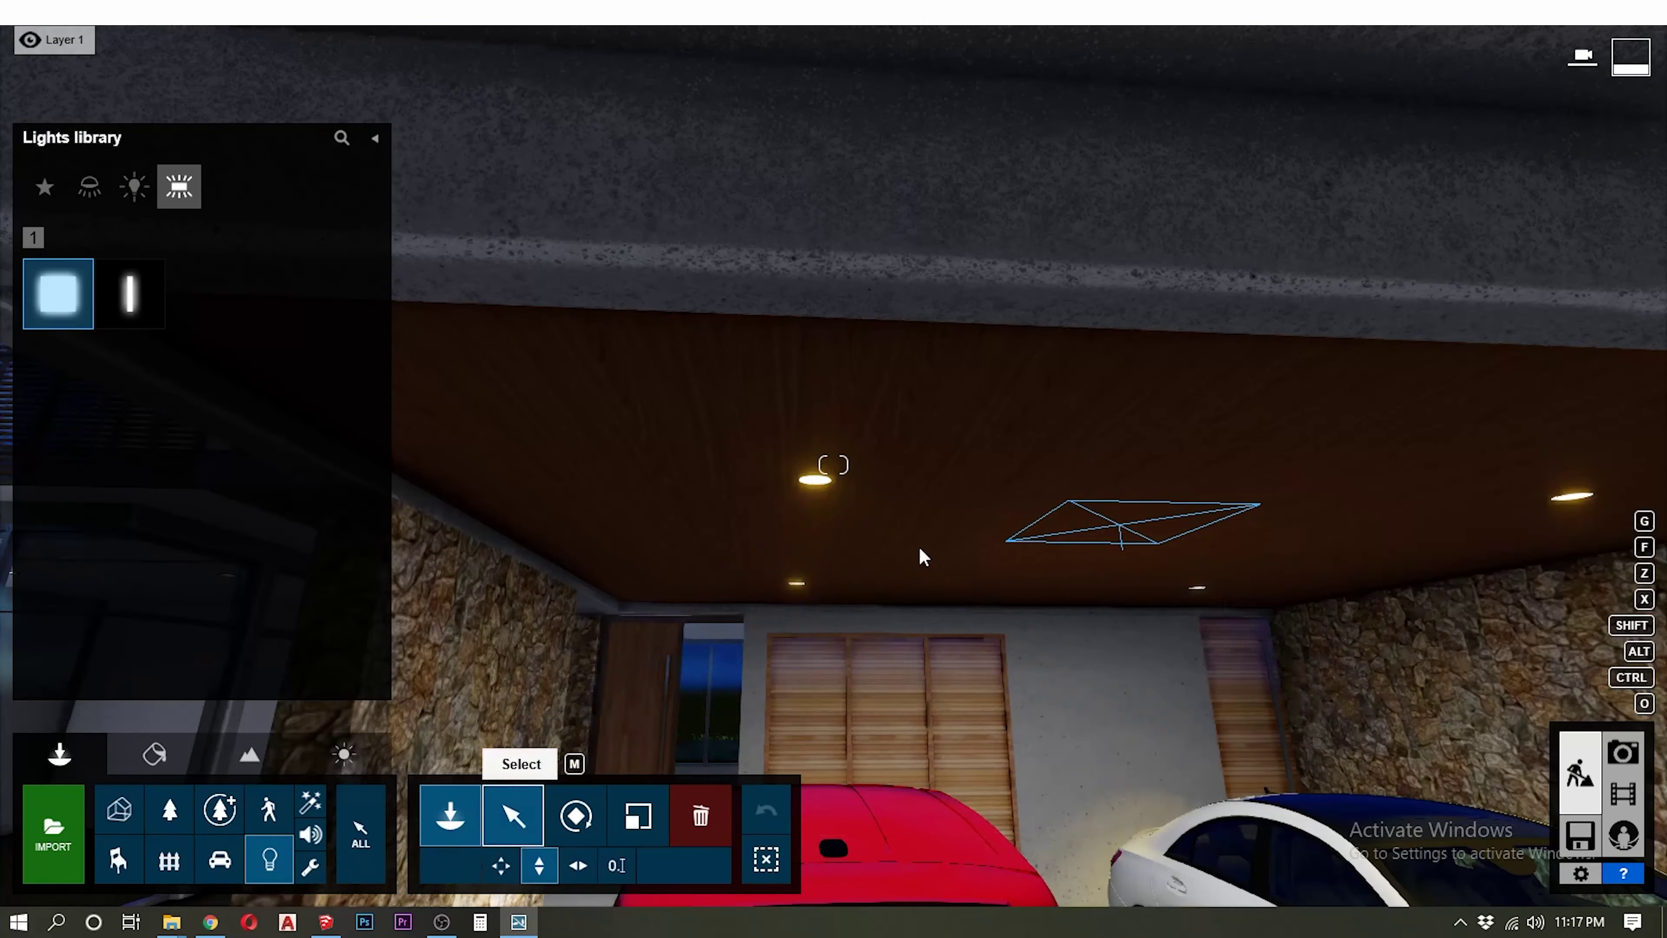
click(1119, 526)
drag(1413, 575, 1536, 571)
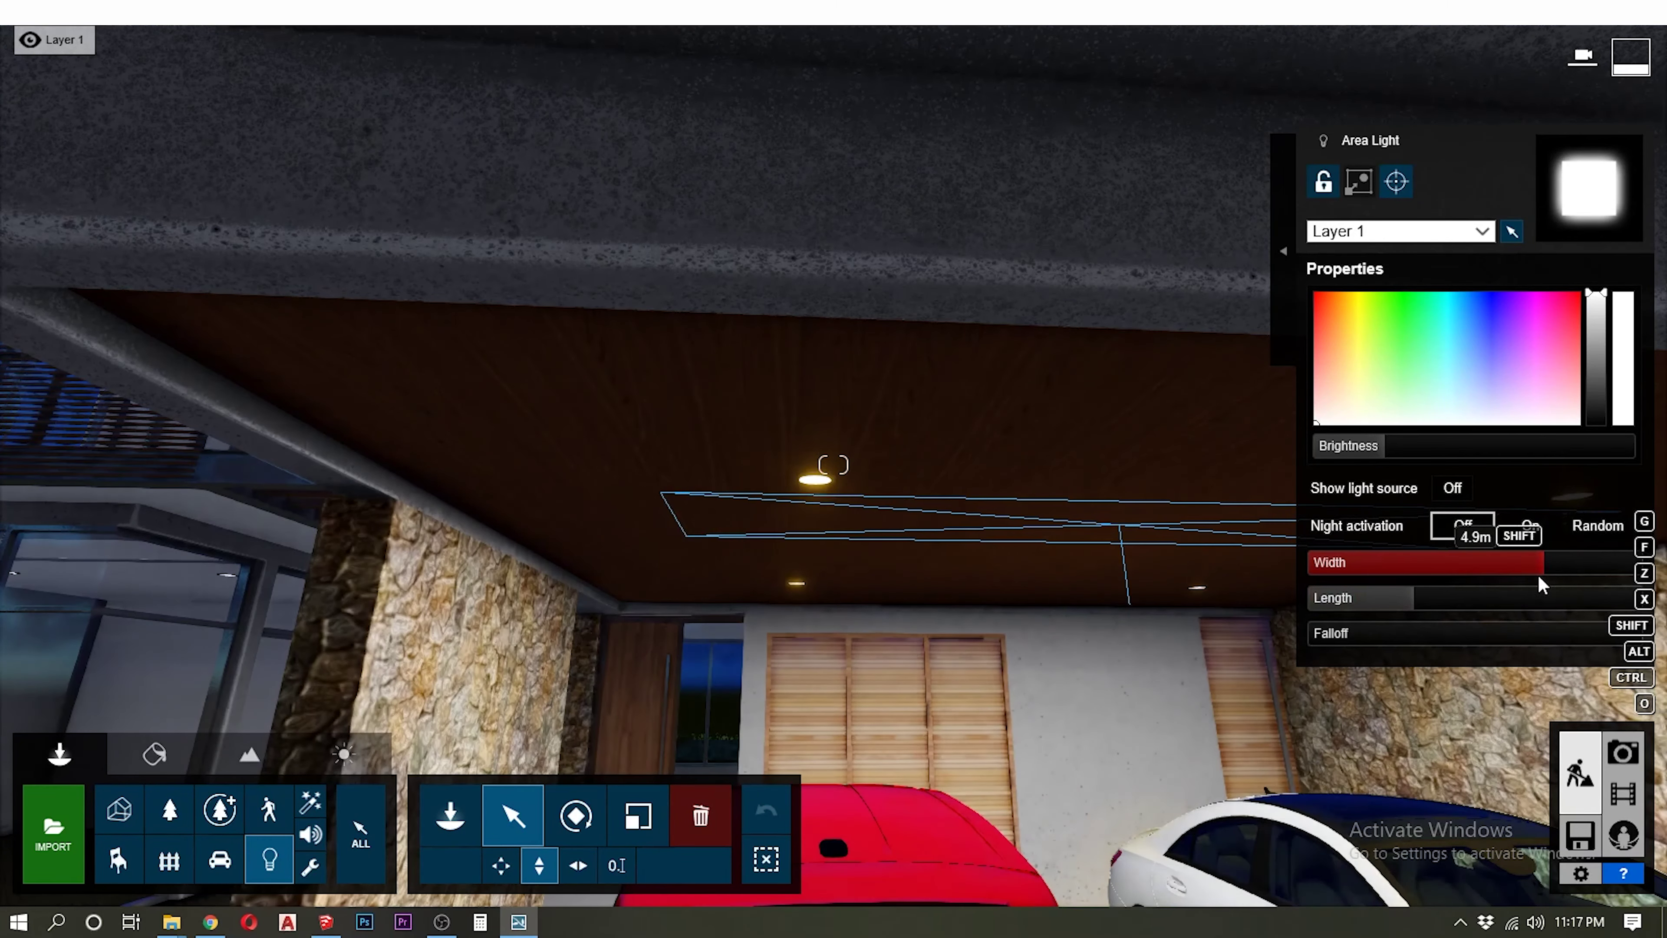
key(d)
drag(1386, 594, 1497, 597)
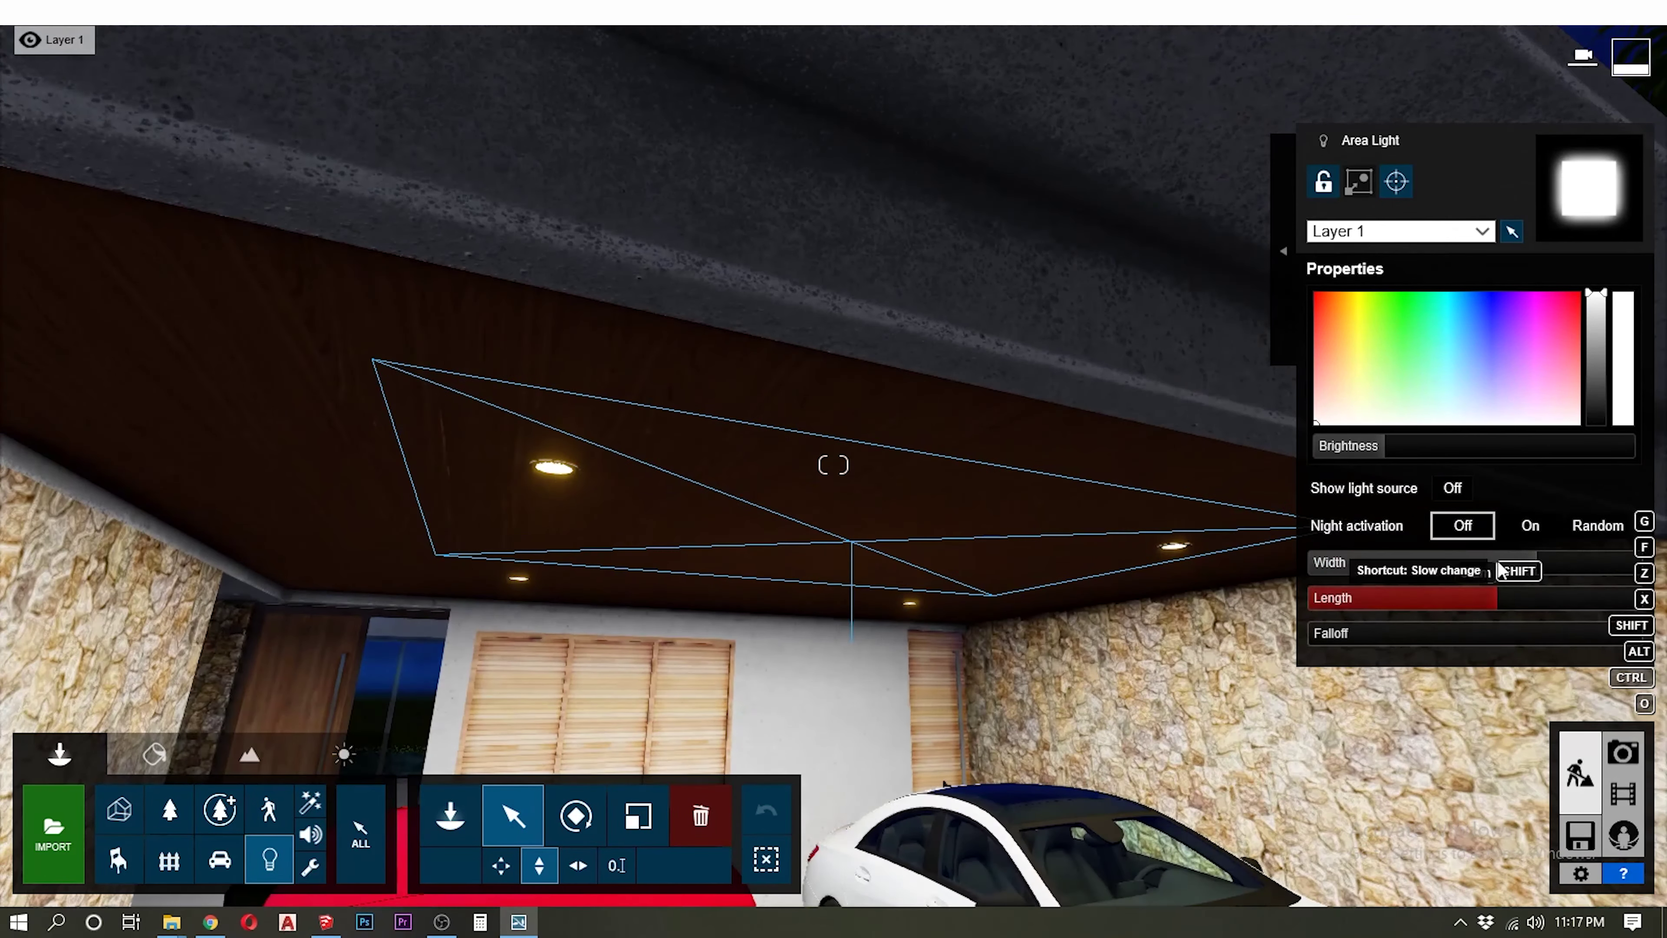
mouse_move(852, 552)
mouse_down()
mouse_move(763, 563)
mouse_move(803, 564)
mouse_up()
Tint the area light warm yellow, set its brightness, and refresh the photo preview
click(1344, 314)
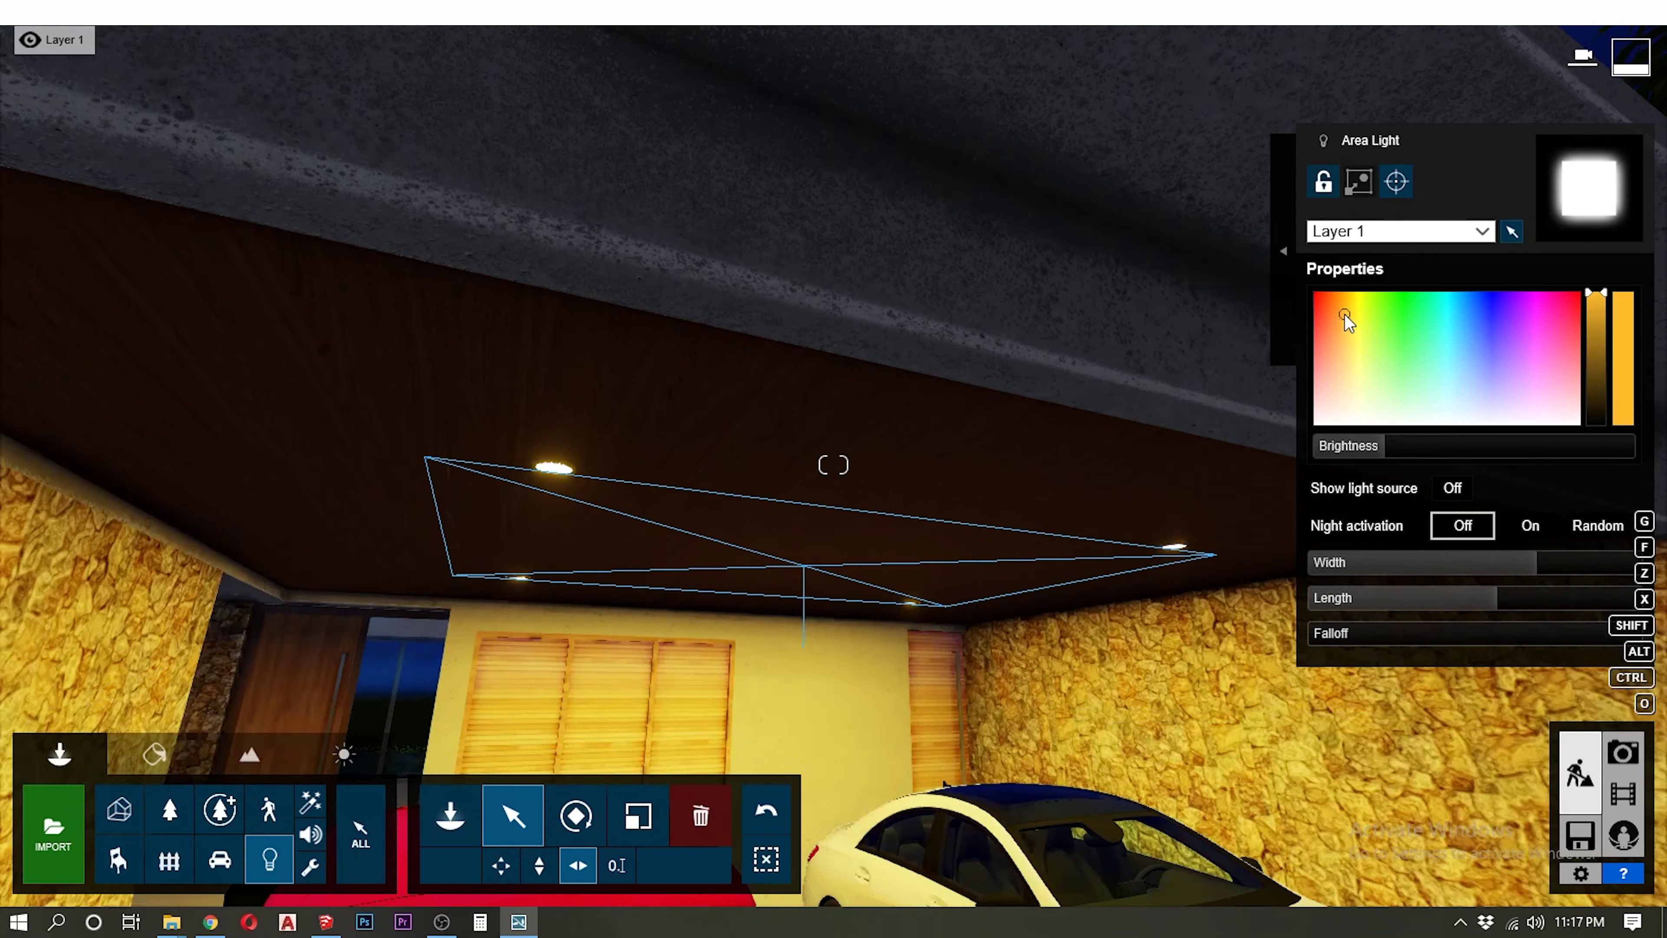
click(1344, 351)
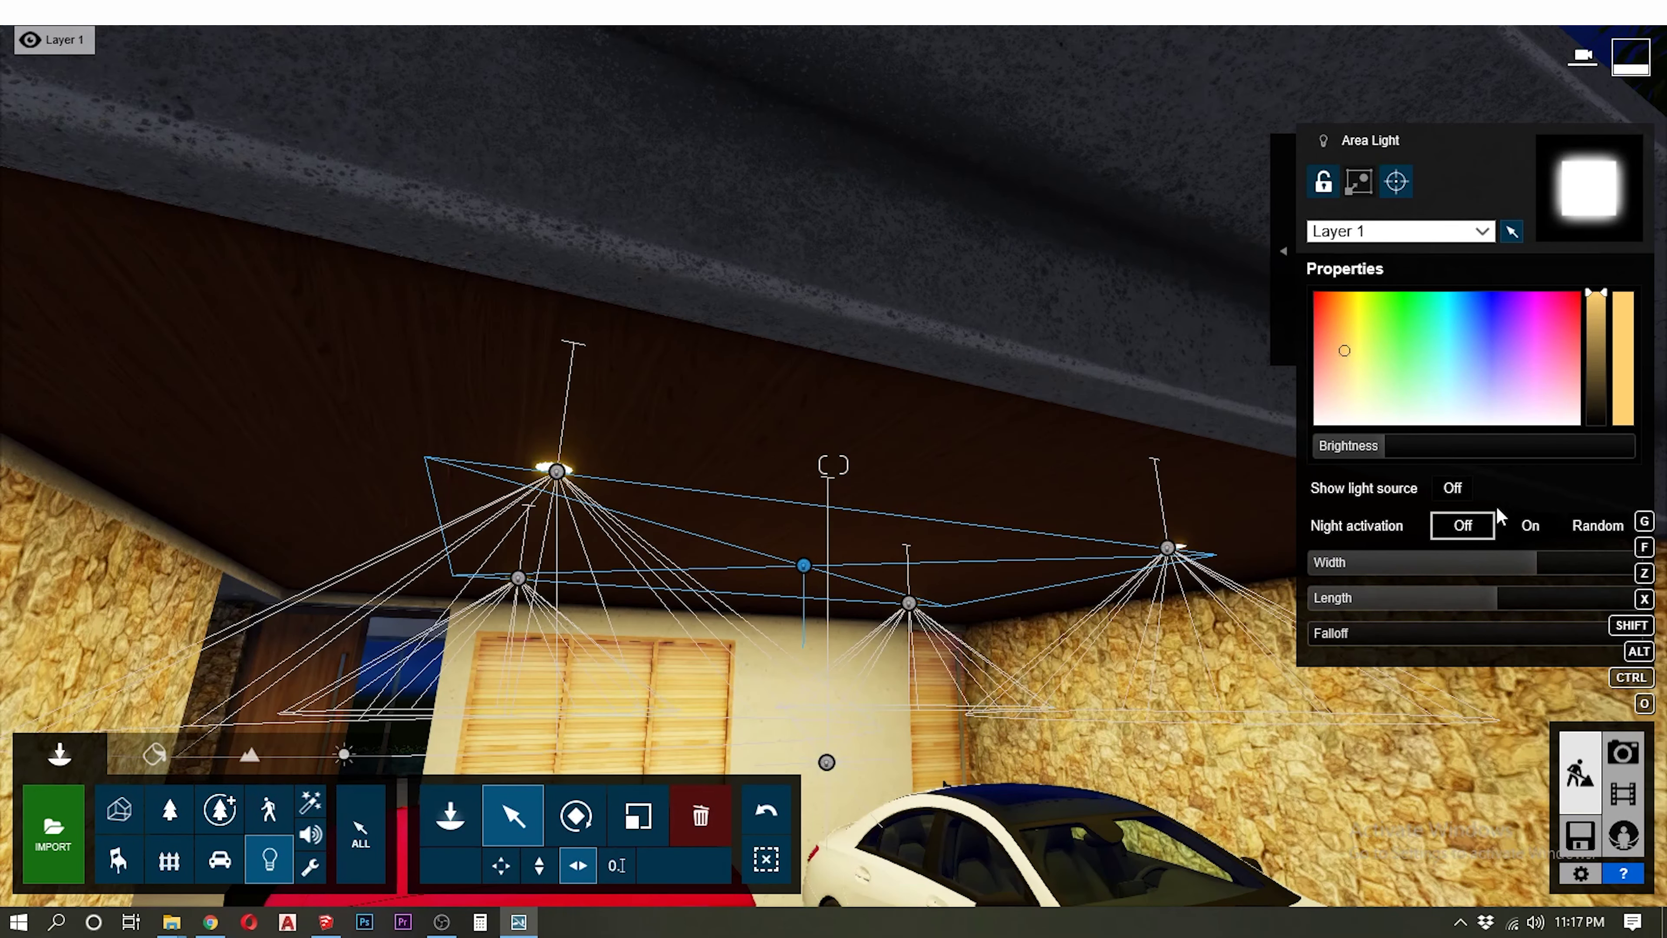
drag(1372, 447, 1392, 489)
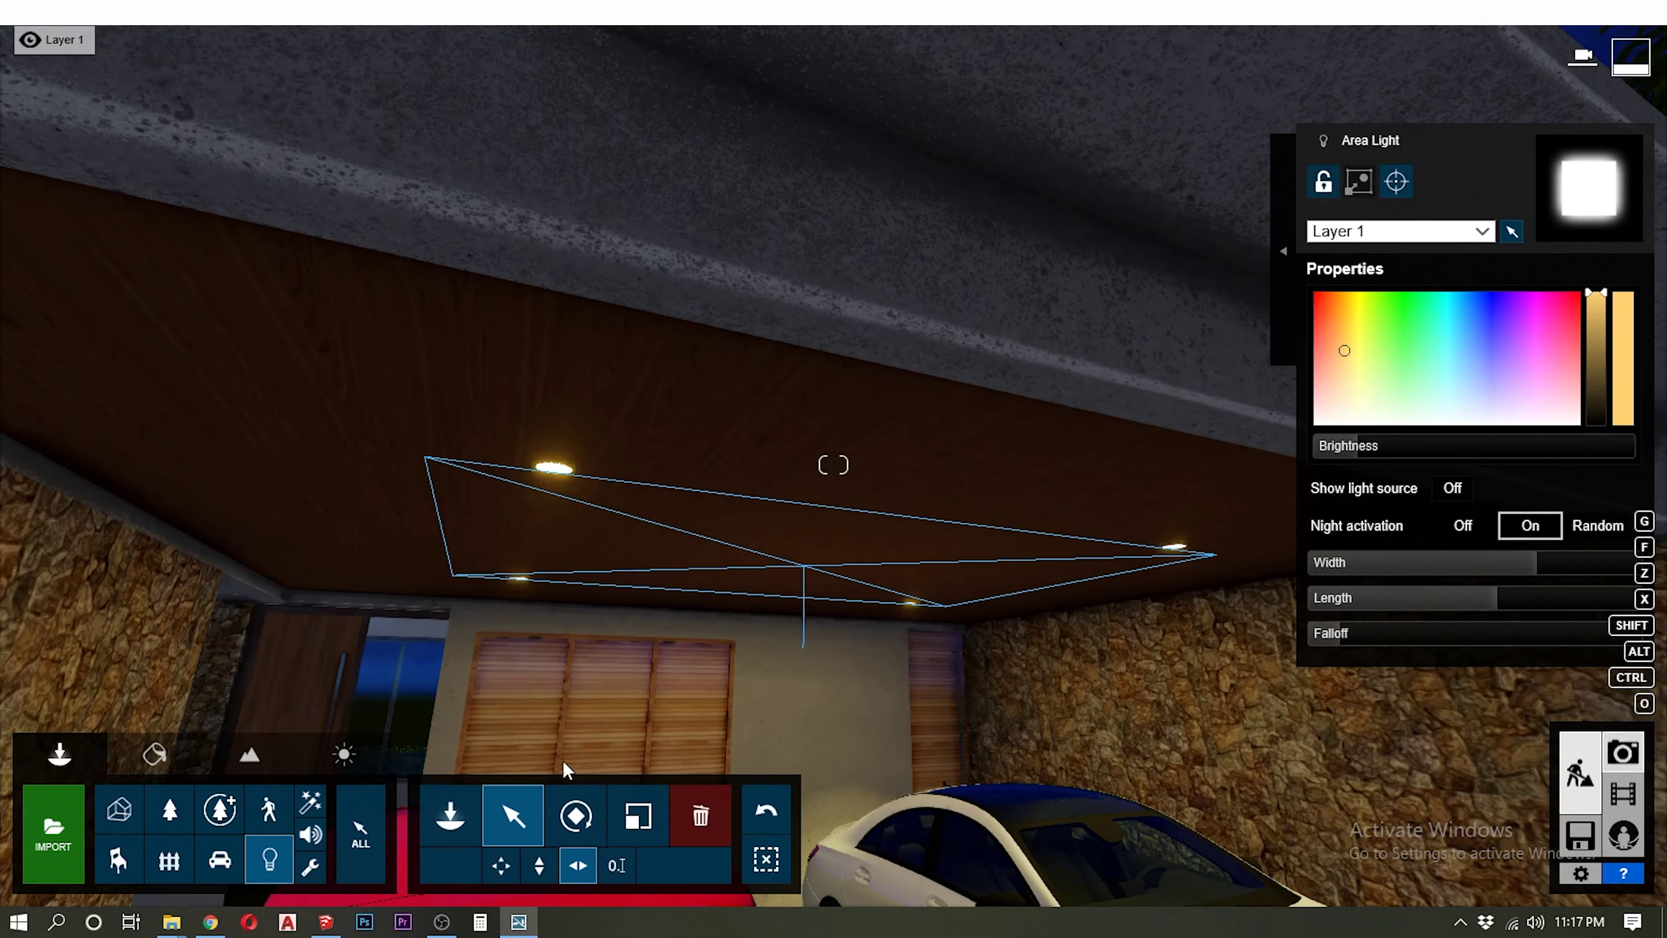
click(1623, 752)
click(882, 344)
mouse_move(1026, 325)
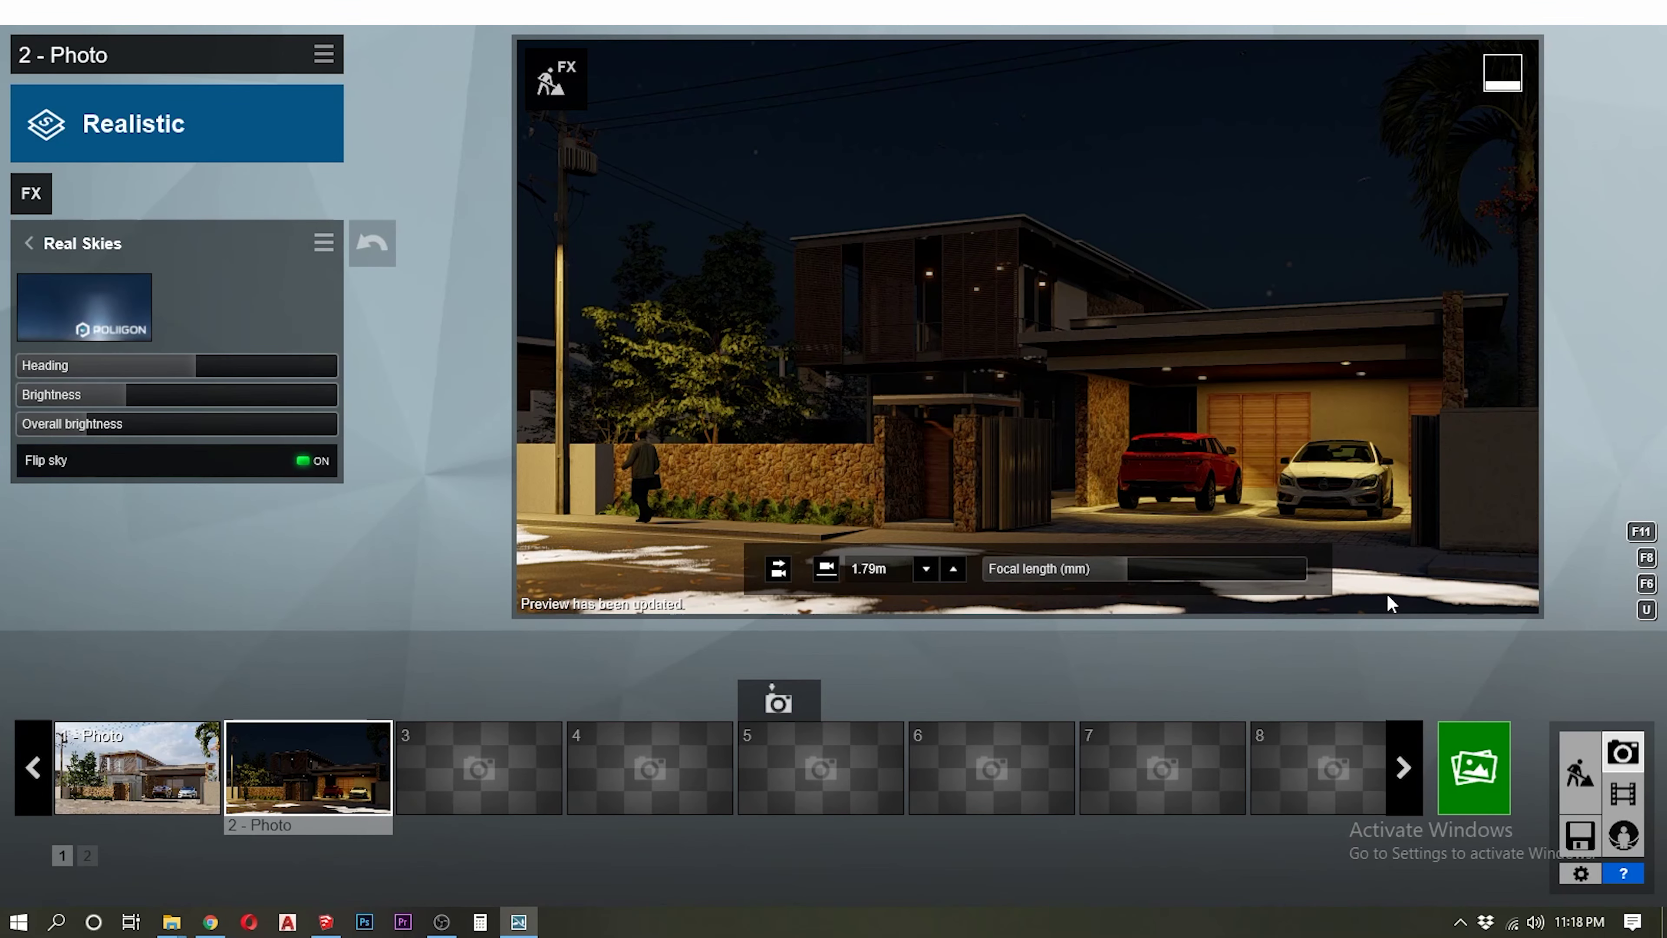
Move two carport spotlights under the living-room downlights, copying one to the right downlight
click(1572, 787)
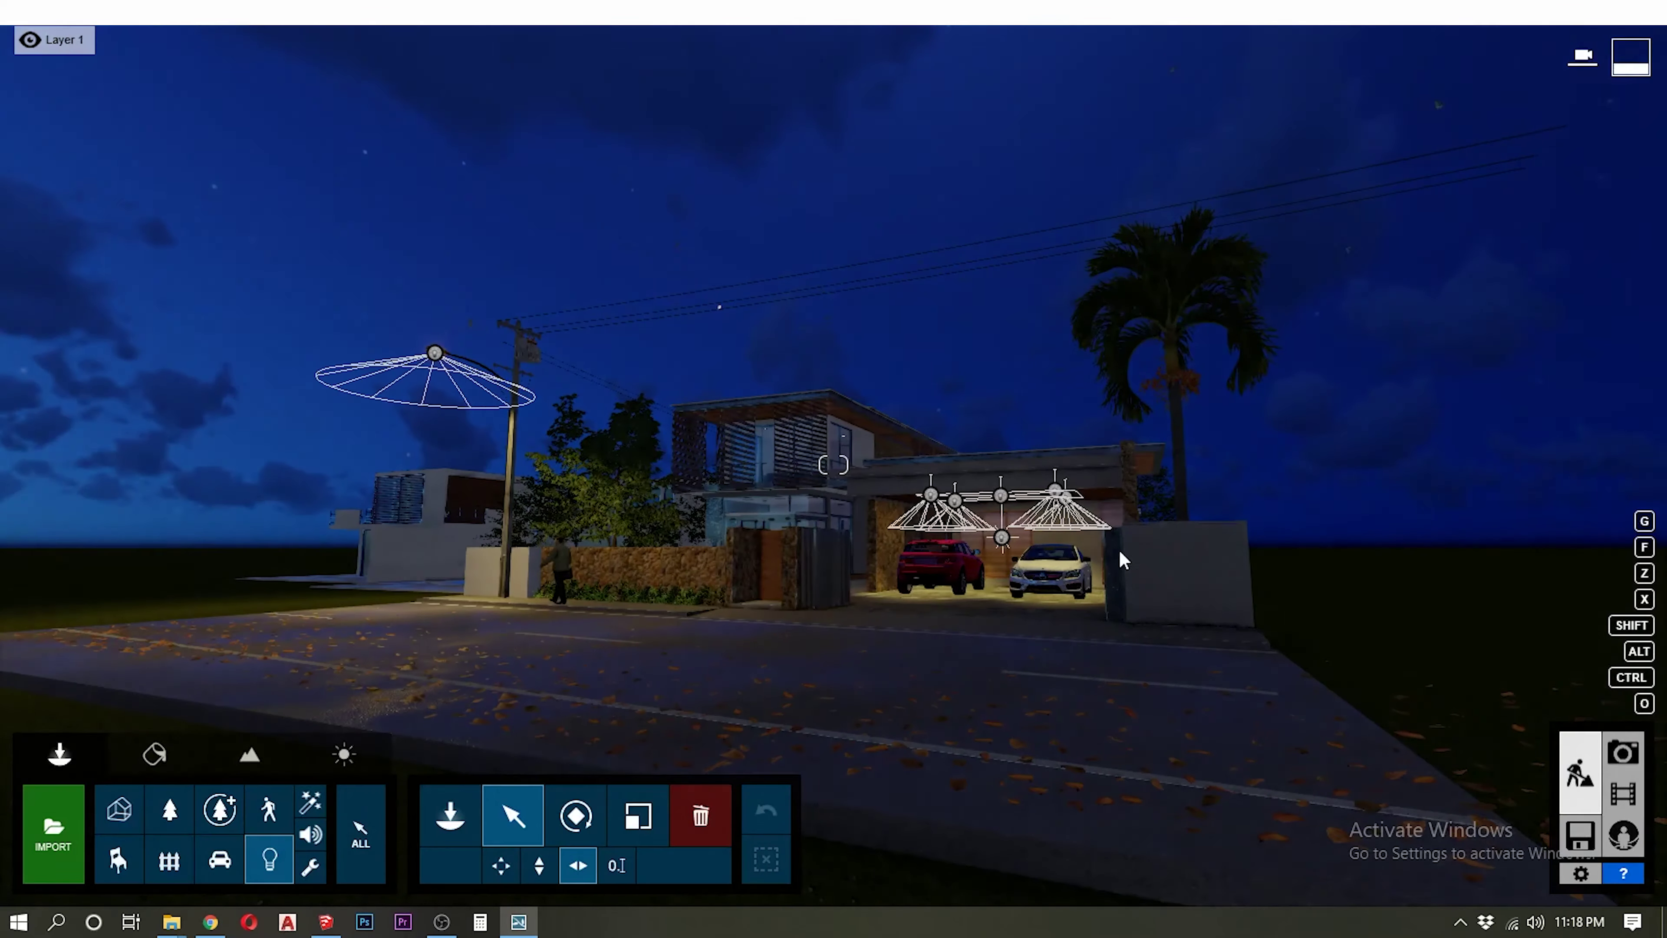
key(m)
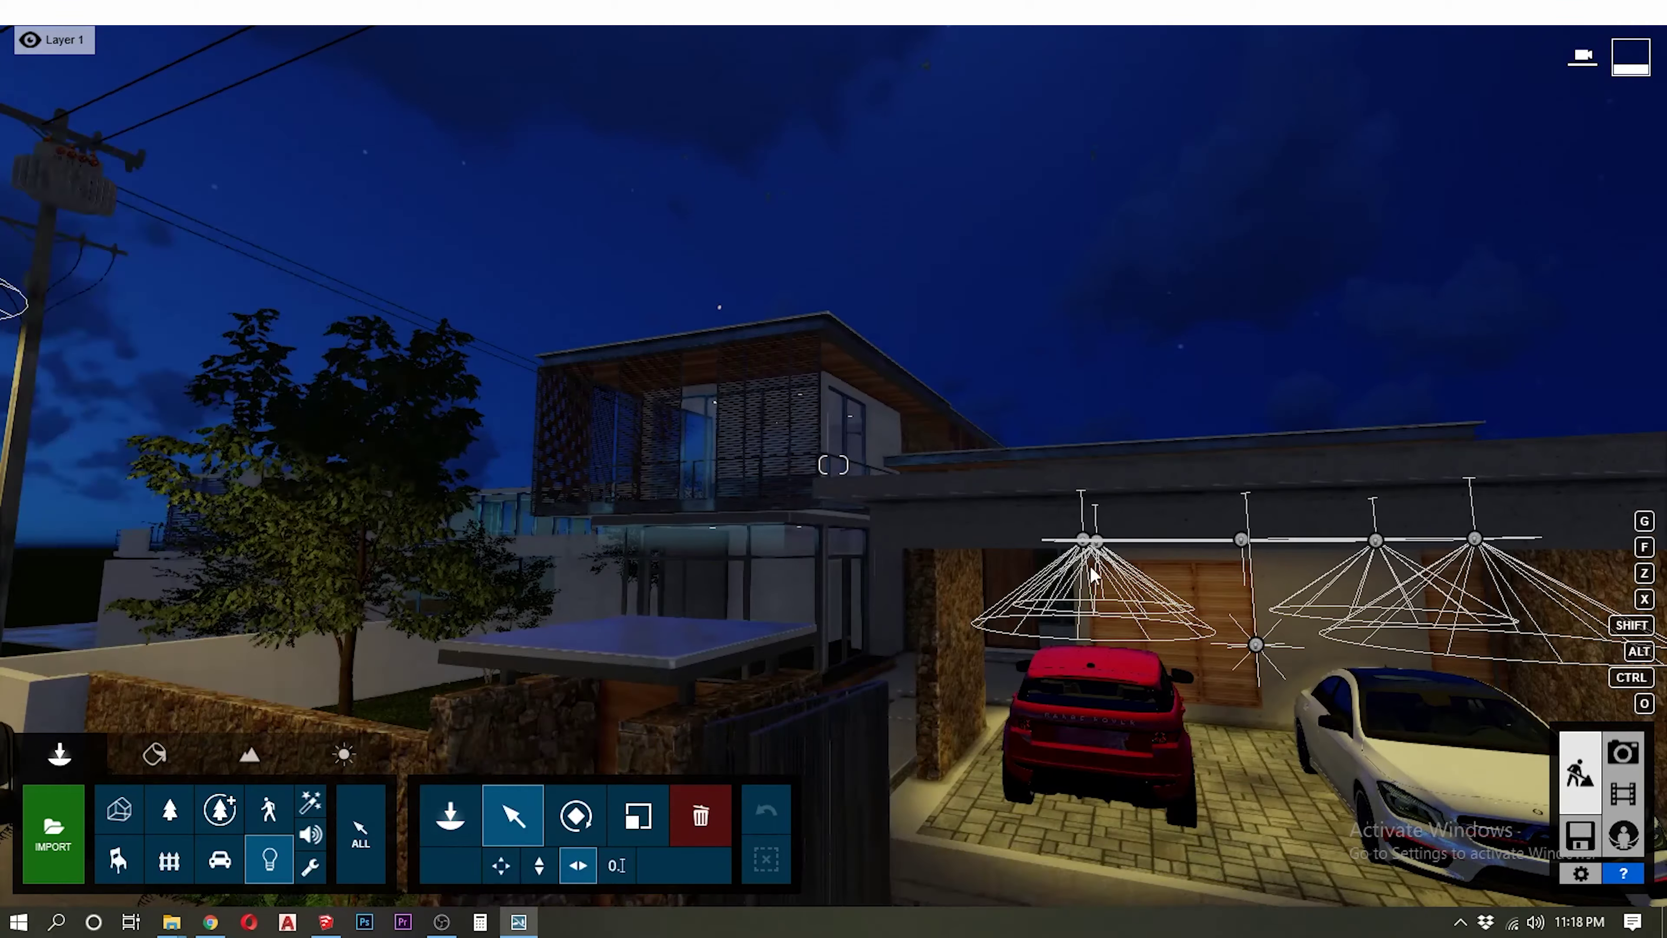
click(1086, 549)
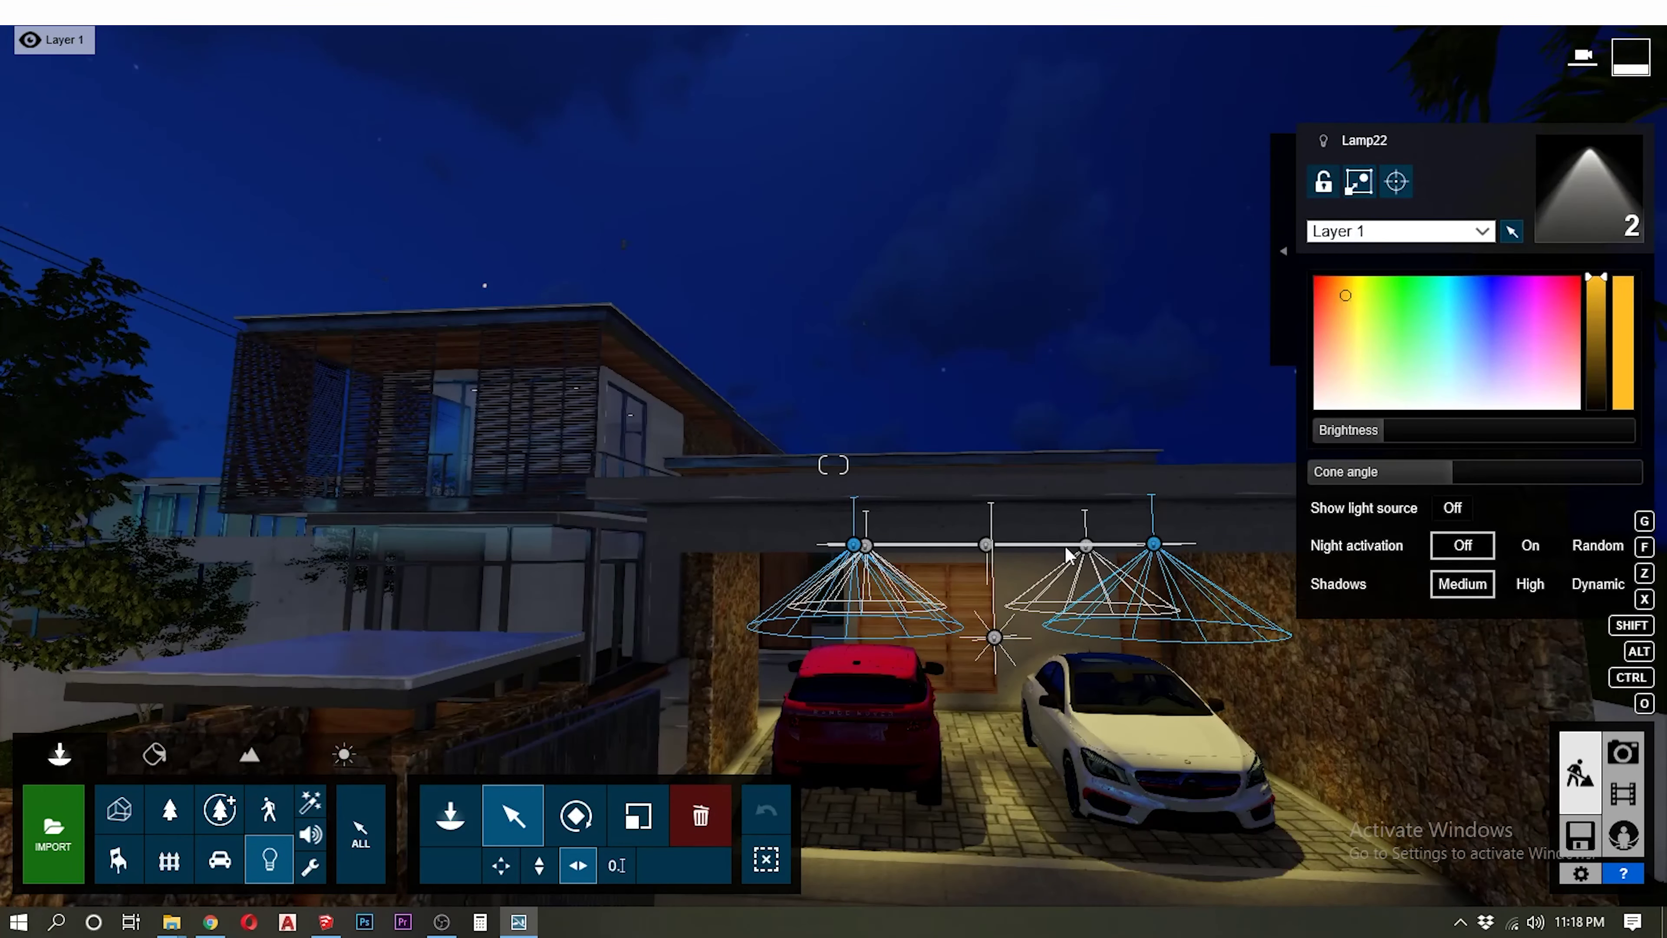
mouse_move(1153, 545)
mouse_down()
mouse_move(450, 481)
mouse_move(455, 454)
mouse_up()
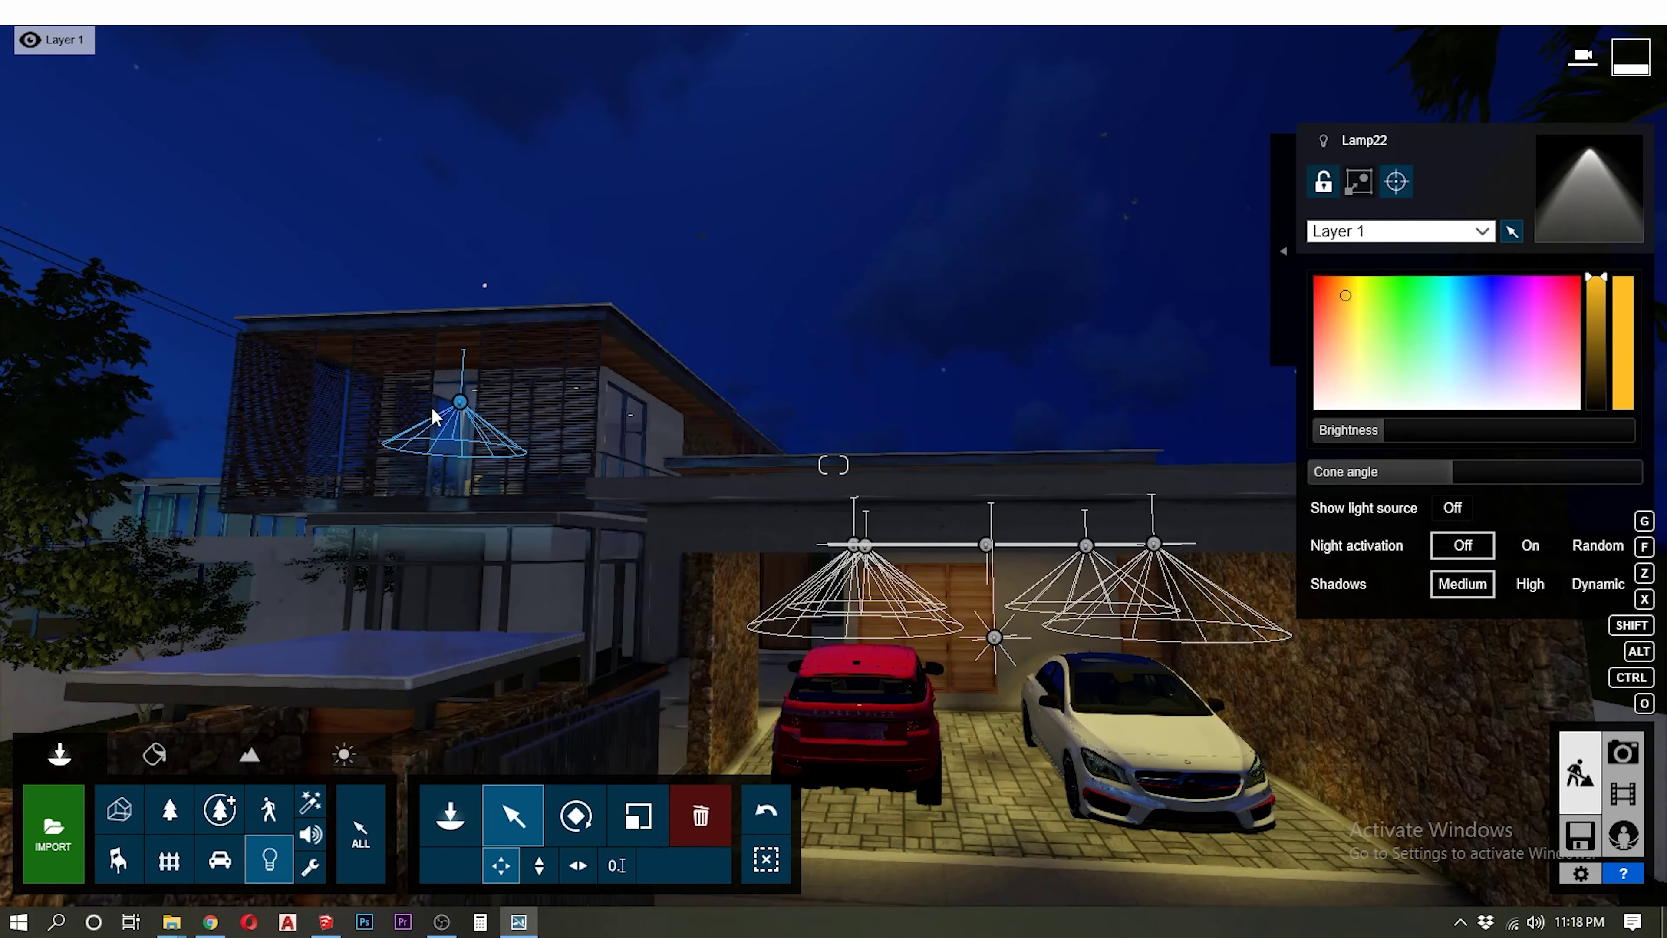
key(w)
mouse_move(412, 411)
right_down()
mouse_move(413, 391)
mouse_move(70, 235)
right_up()
drag(70, 234, 1023, 373)
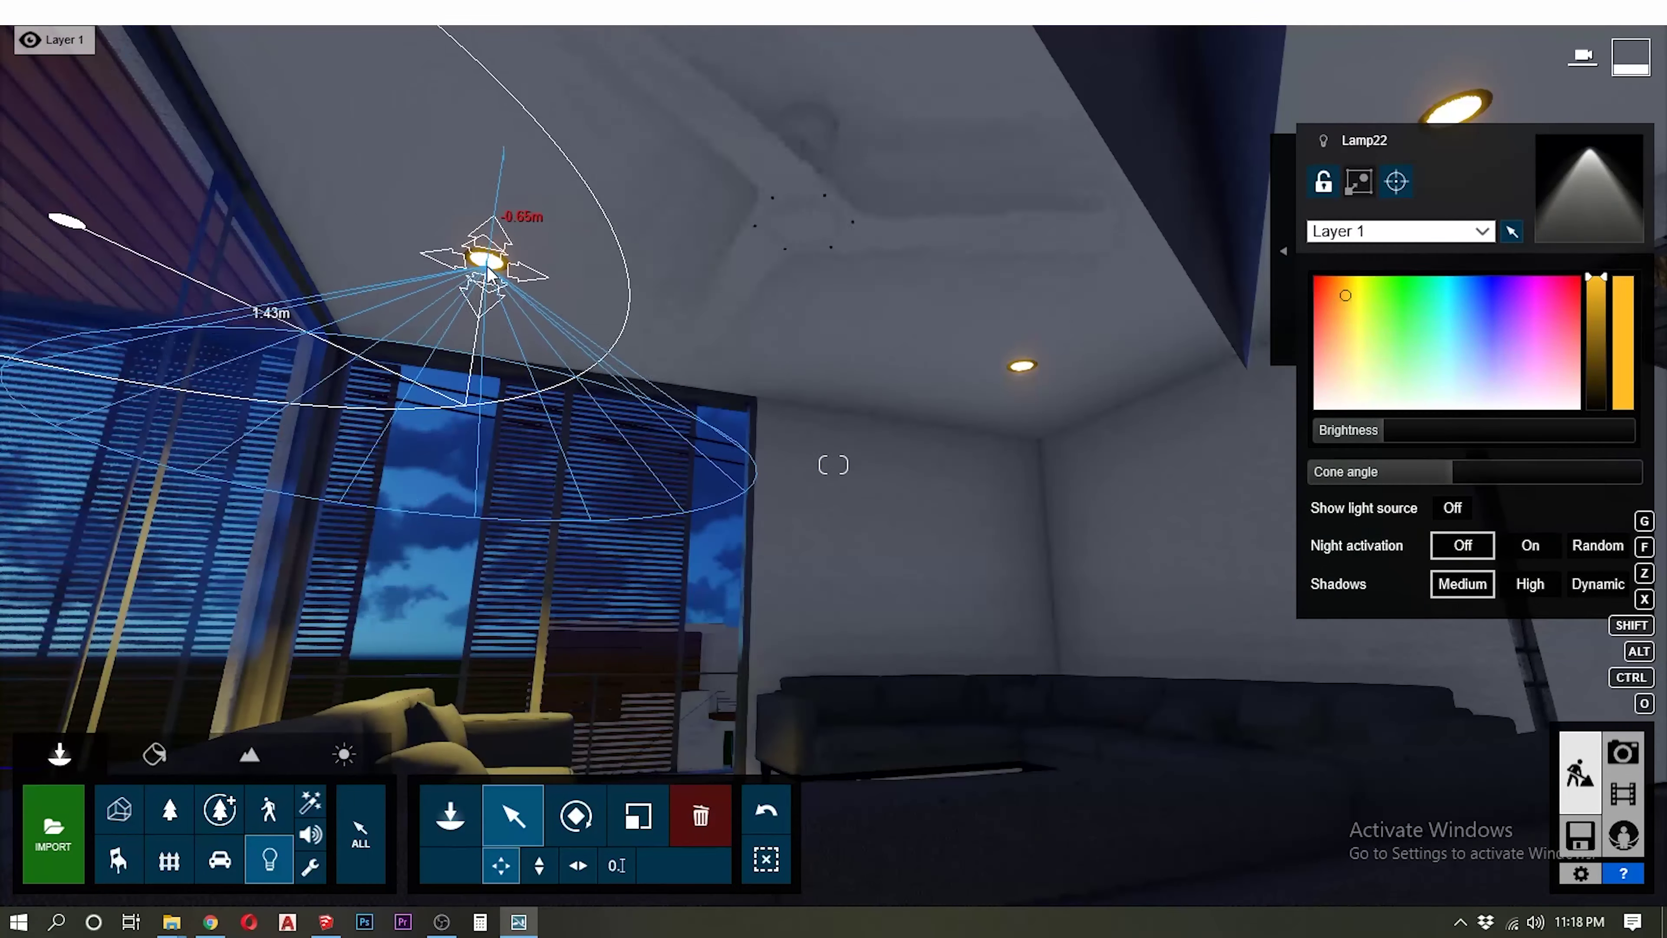
right_drag(1023, 373, 513, 441)
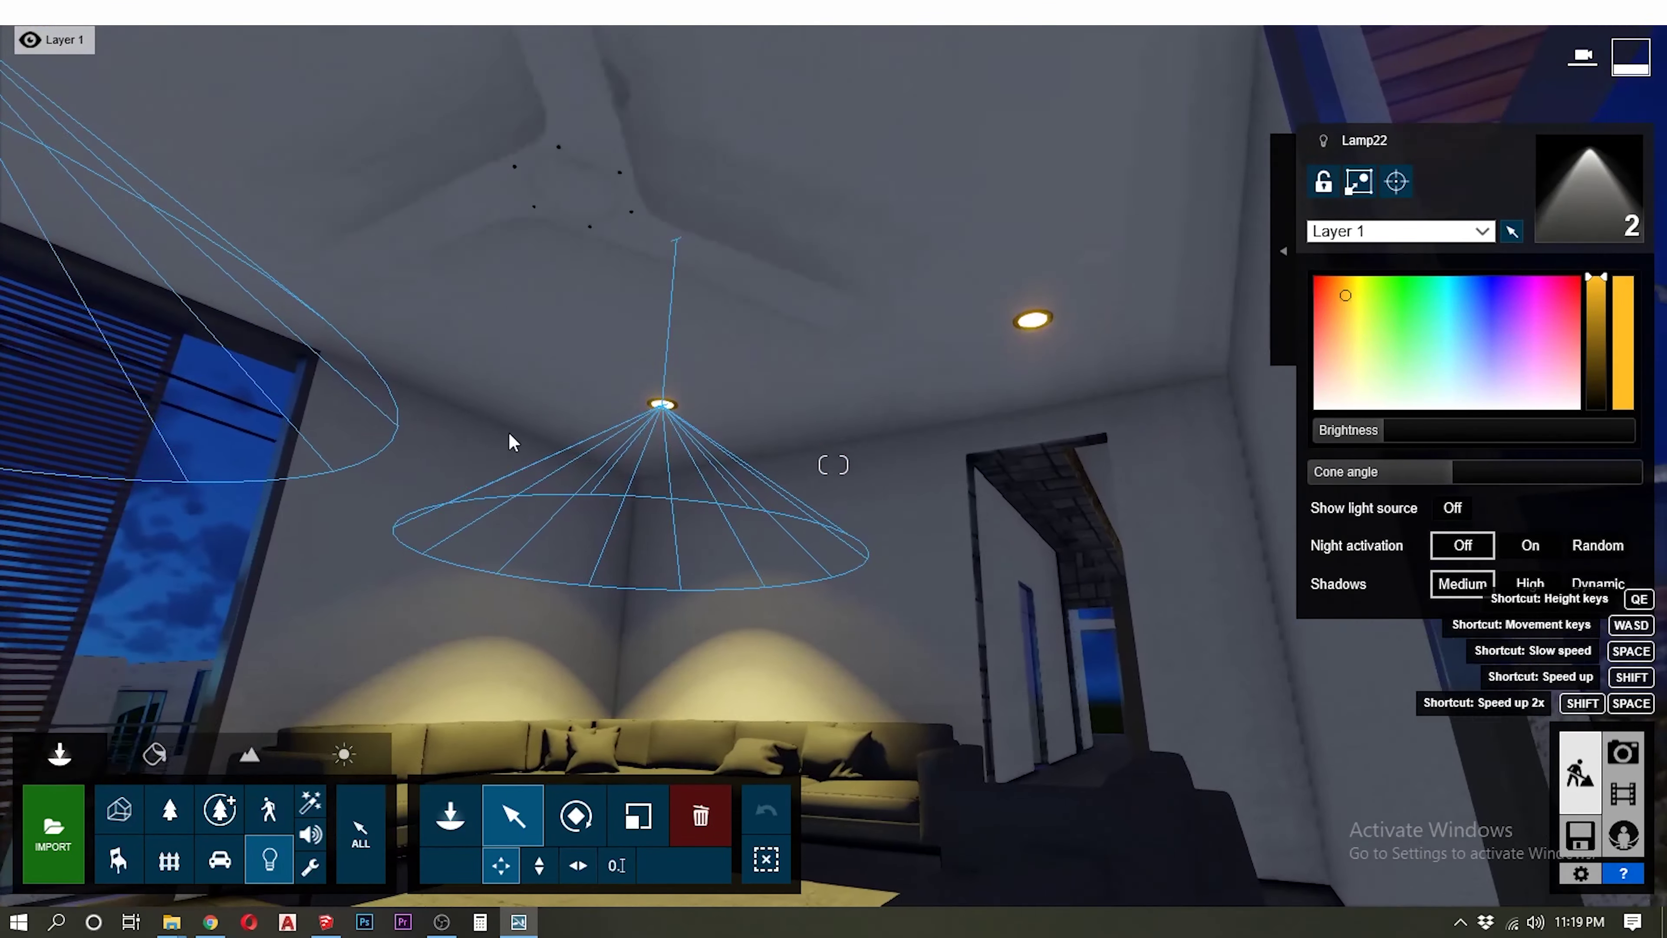
alt+drag(662, 404, 1027, 320)
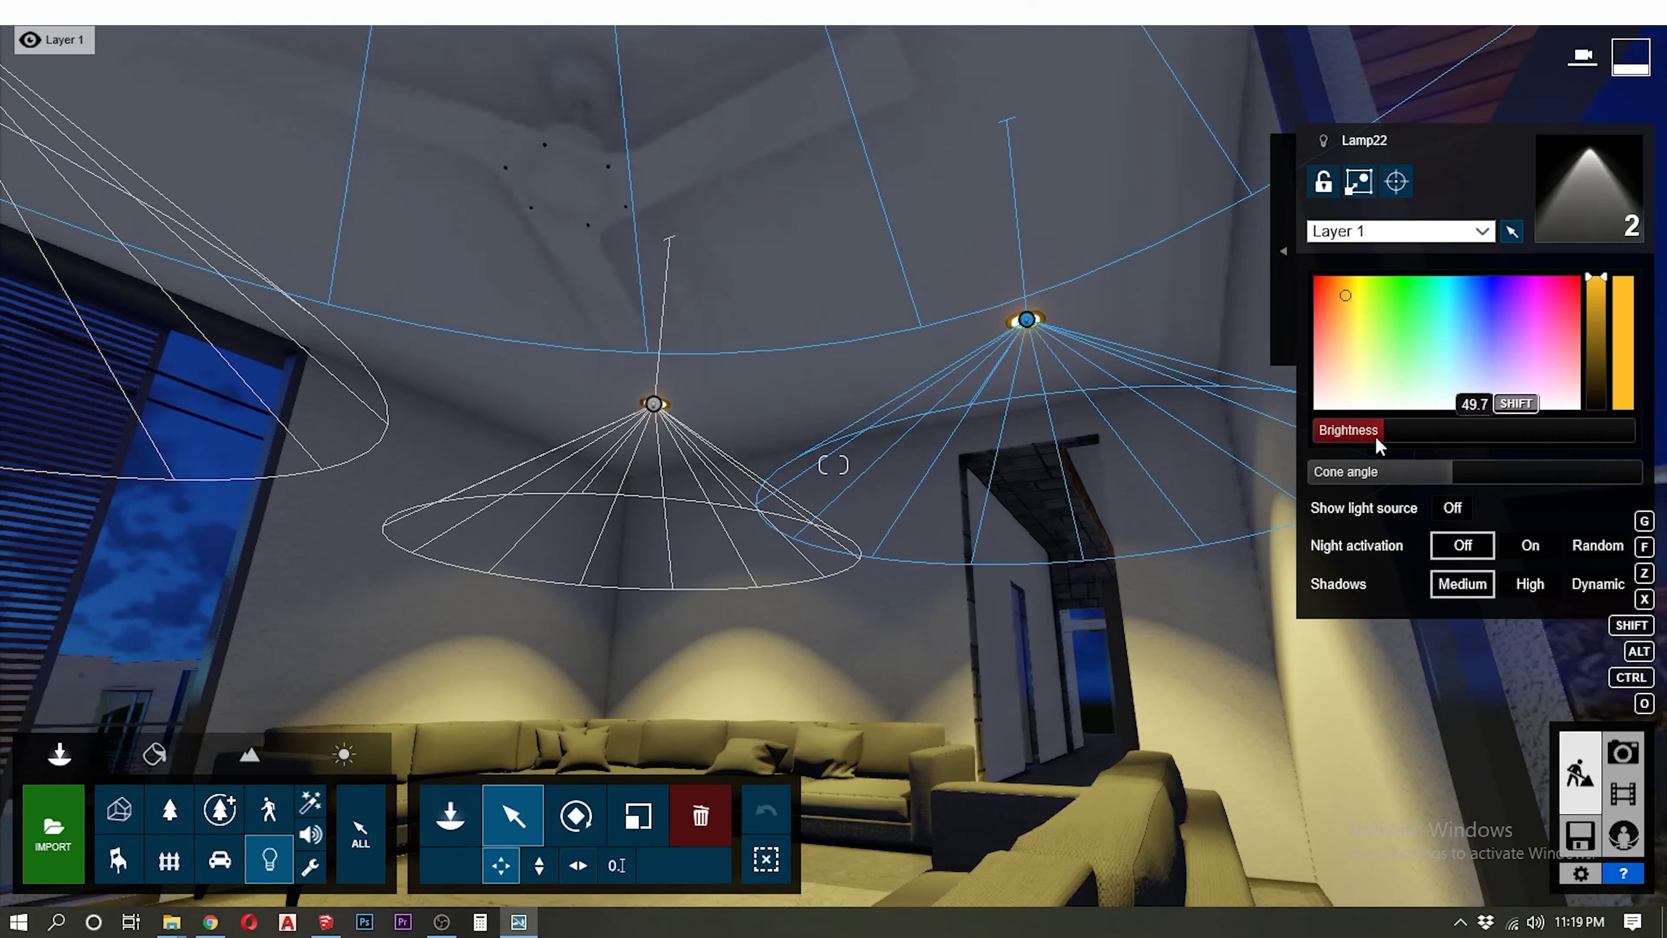
Dim the living-room ceiling lamp to about 9.3 brightness and pick an area light
drag(1364, 431, 1369, 439)
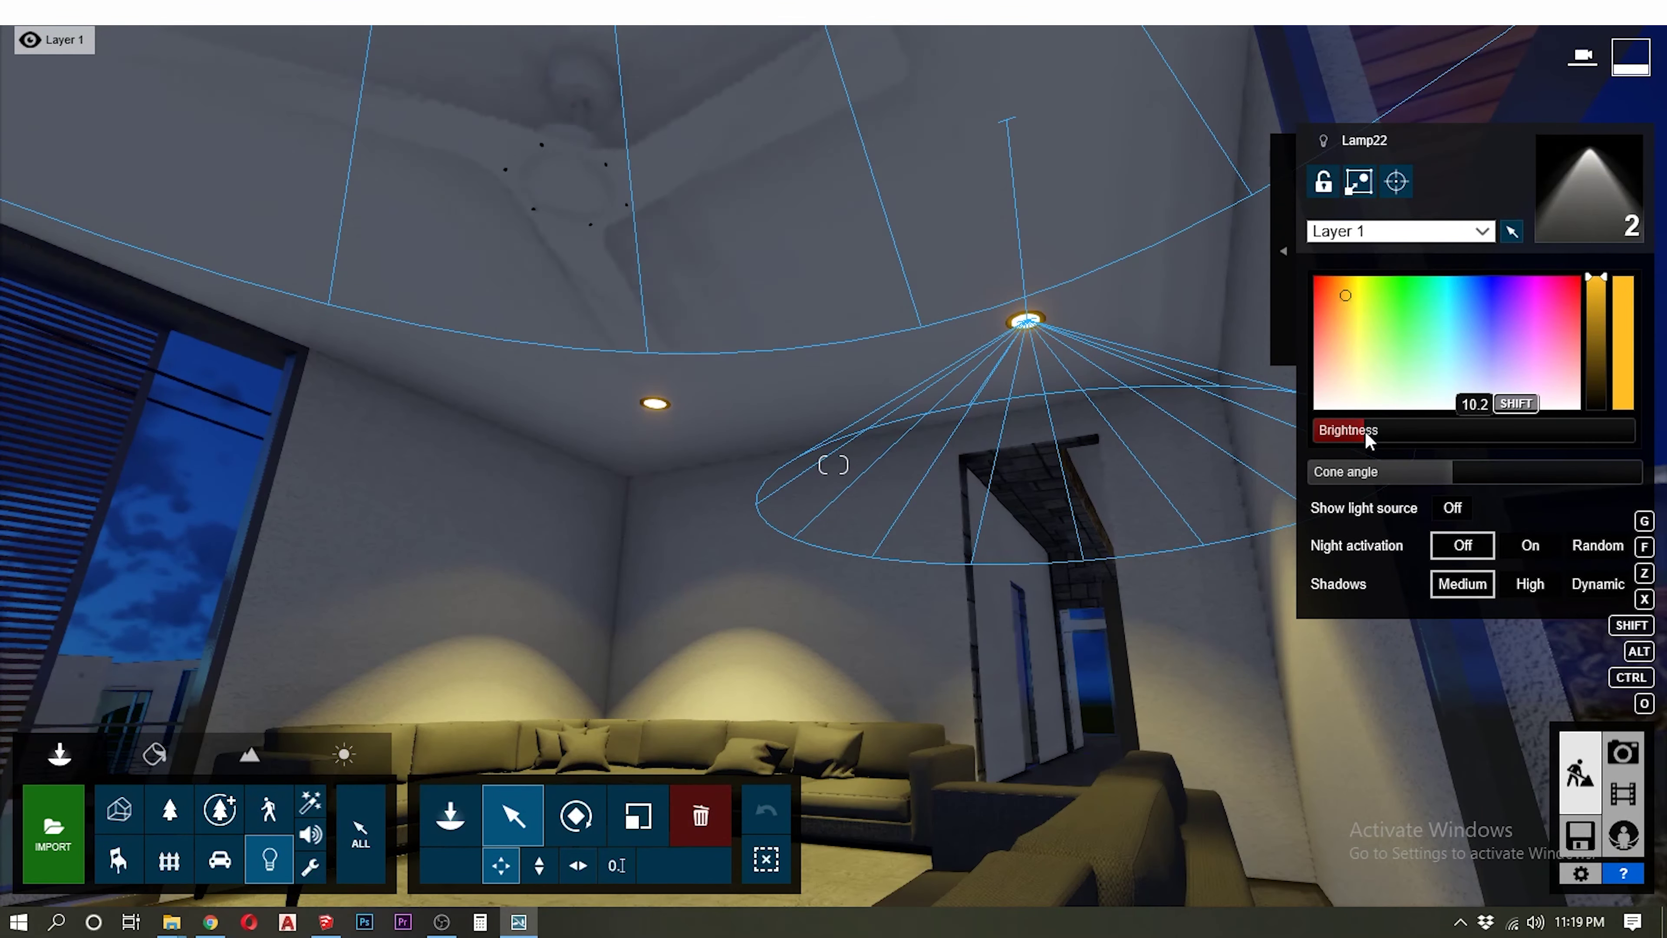
right_drag(722, 451, 495, 368)
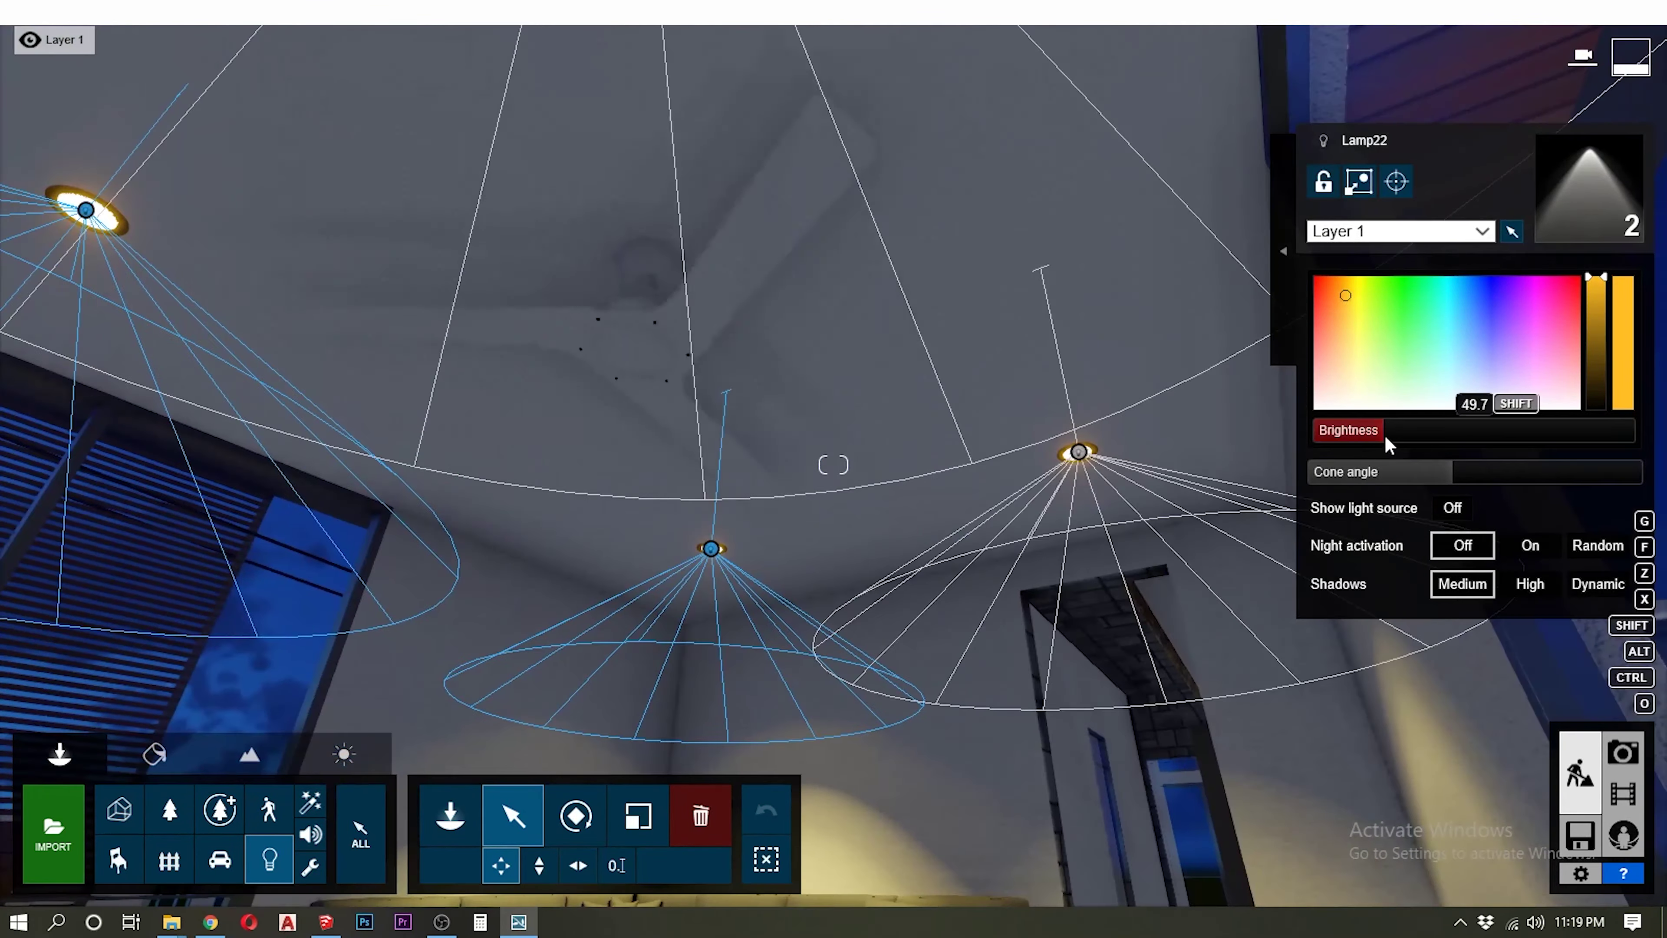
drag(1384, 434, 1364, 433)
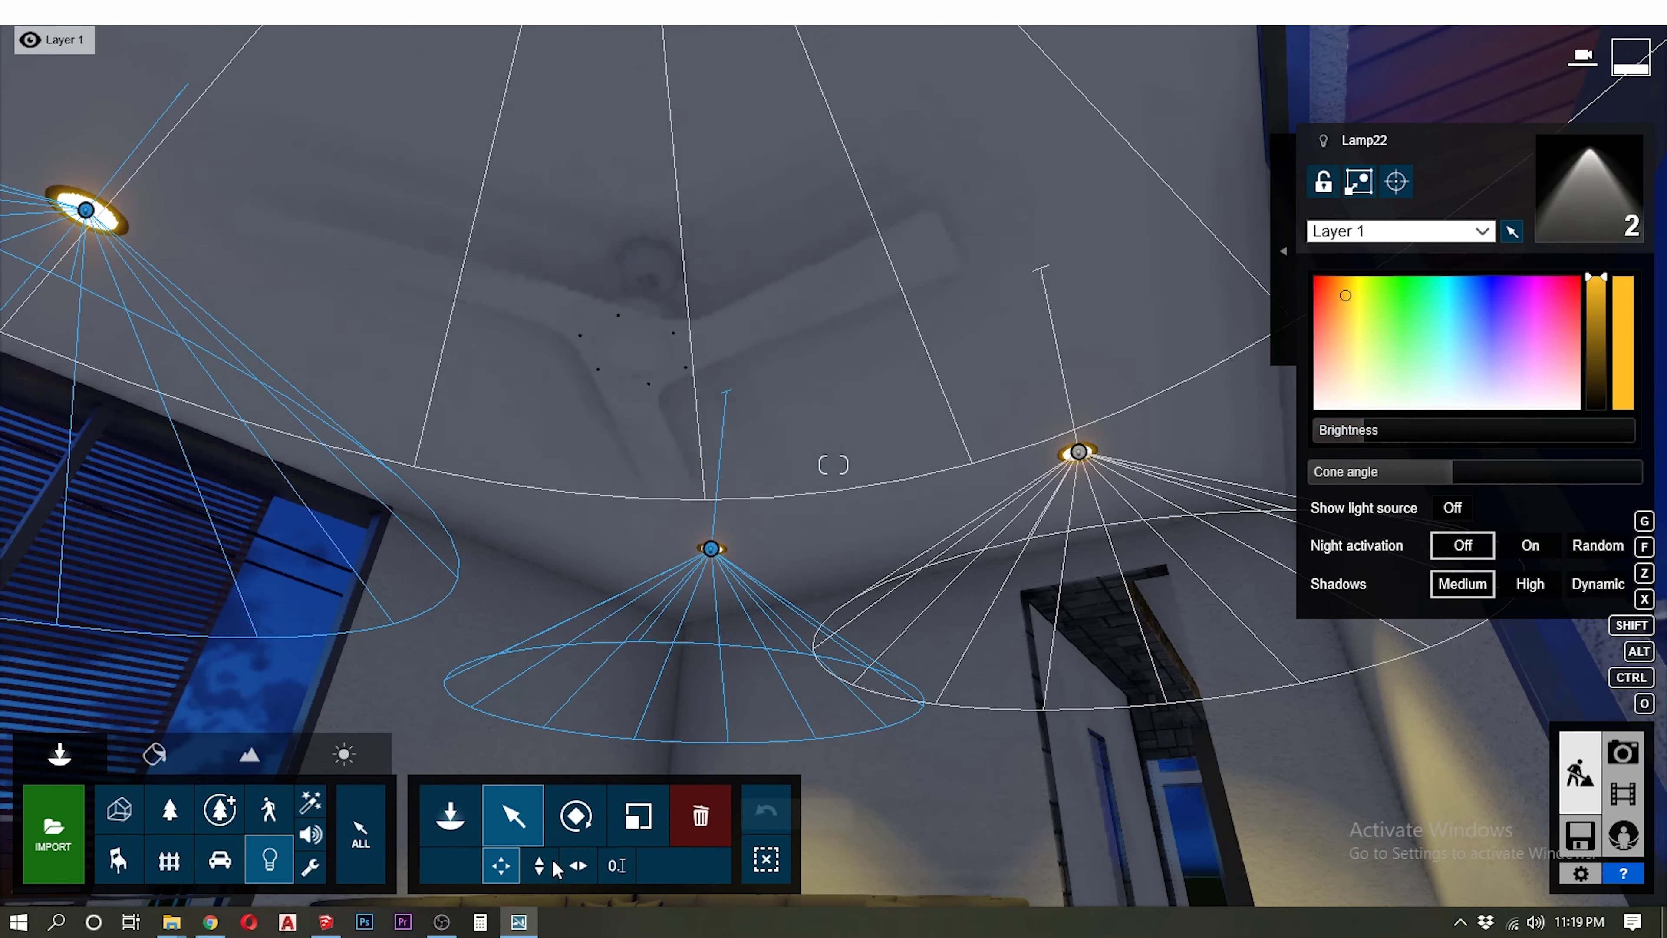
click(269, 859)
click(58, 293)
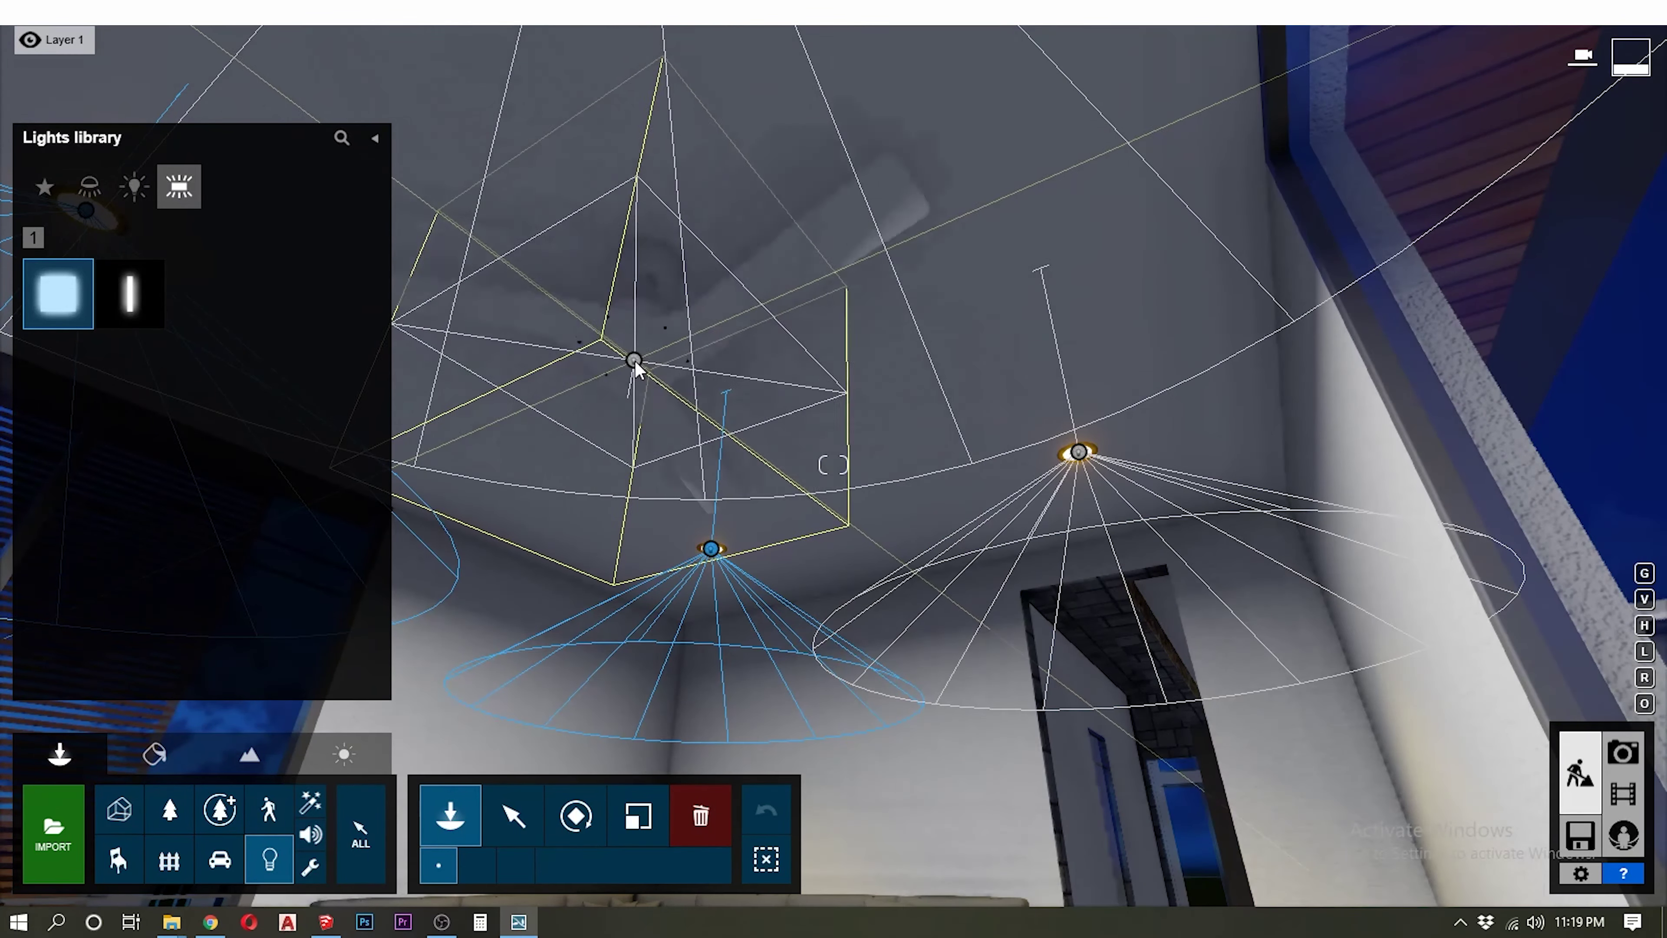
Place a widened, lengthened area light with falloff at the living-room ceiling fan and preview it
click(635, 363)
click(514, 815)
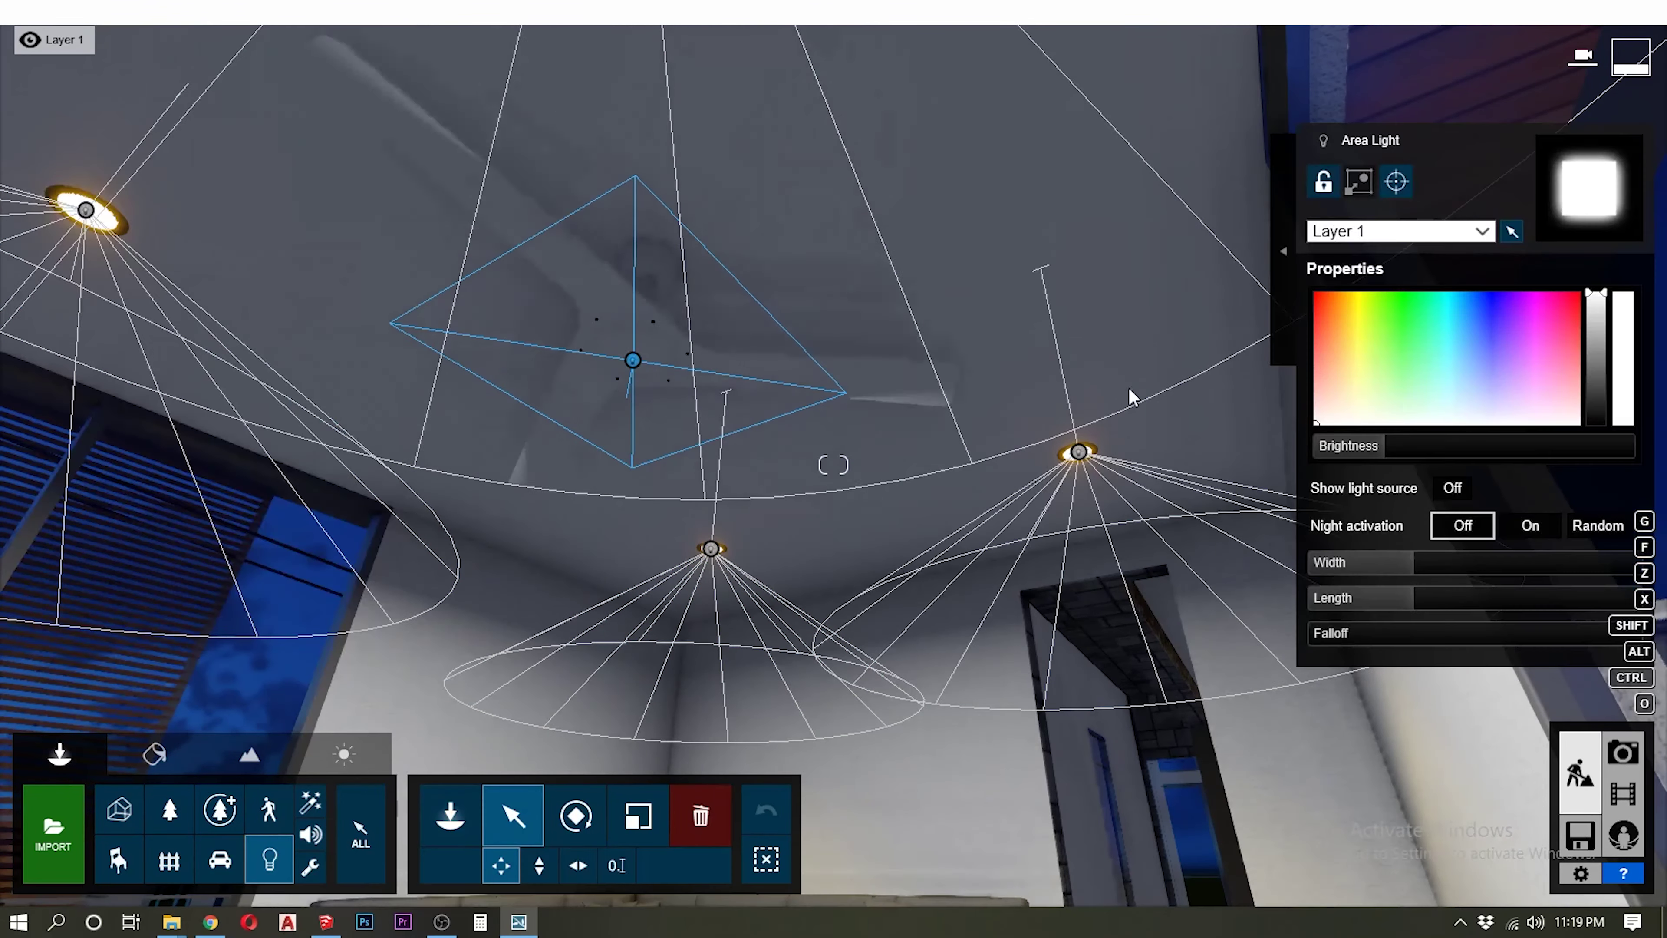
mouse_move(1411, 561)
mouse_down()
mouse_move(1474, 562)
mouse_move(1440, 590)
mouse_up()
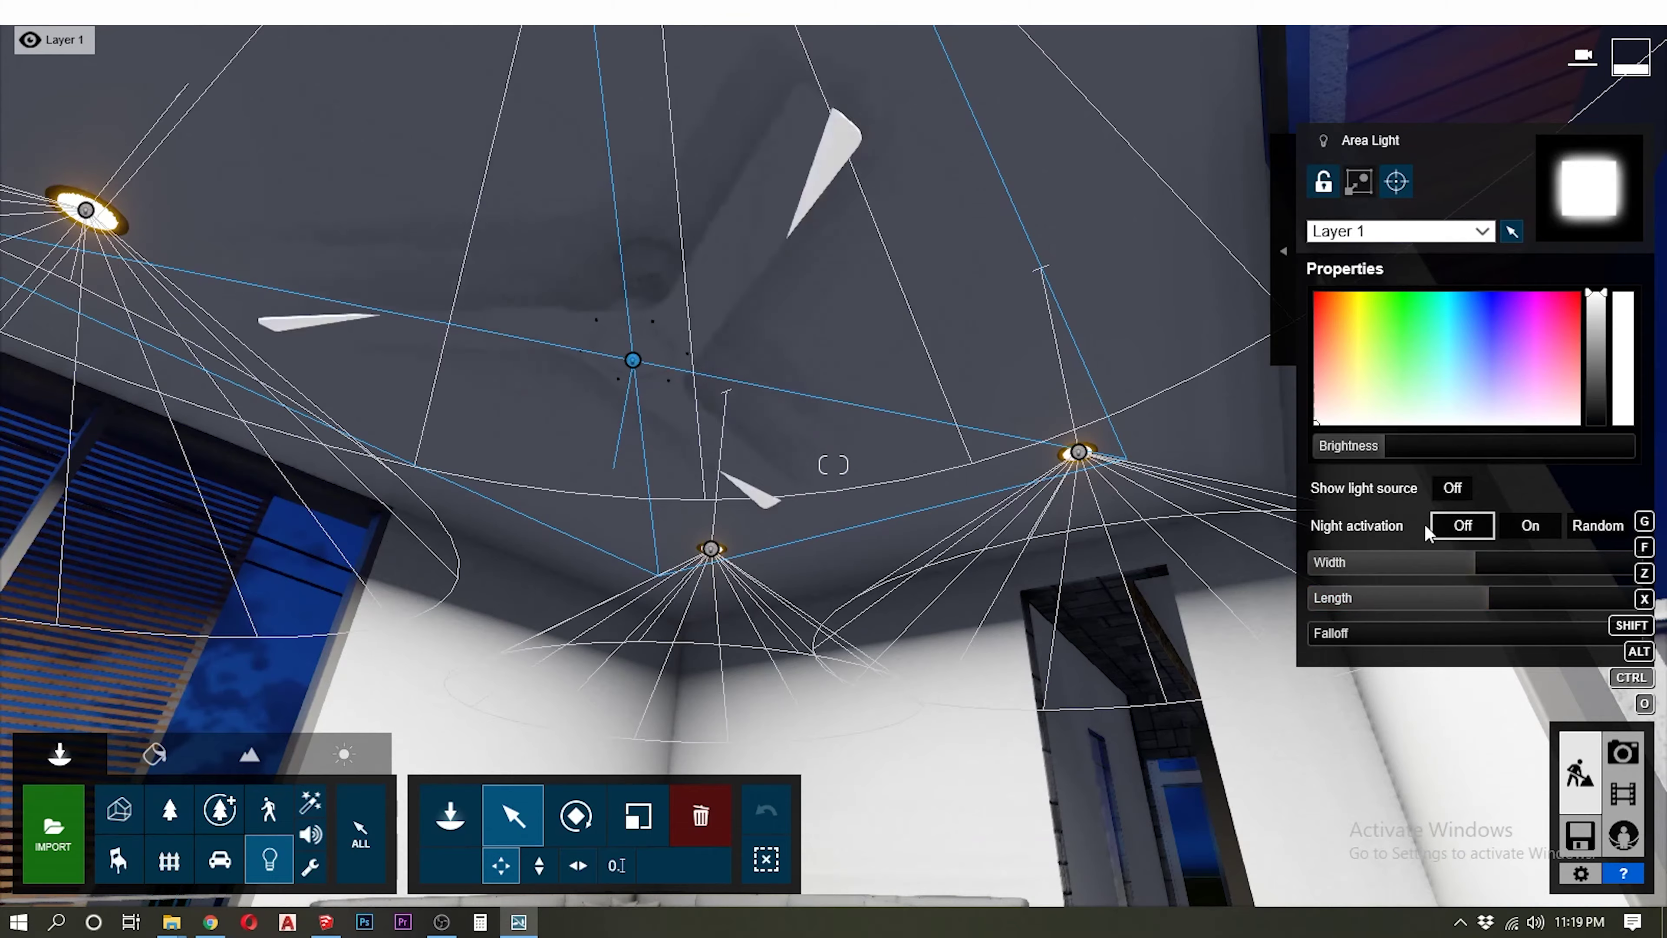
click(1354, 446)
click(1345, 622)
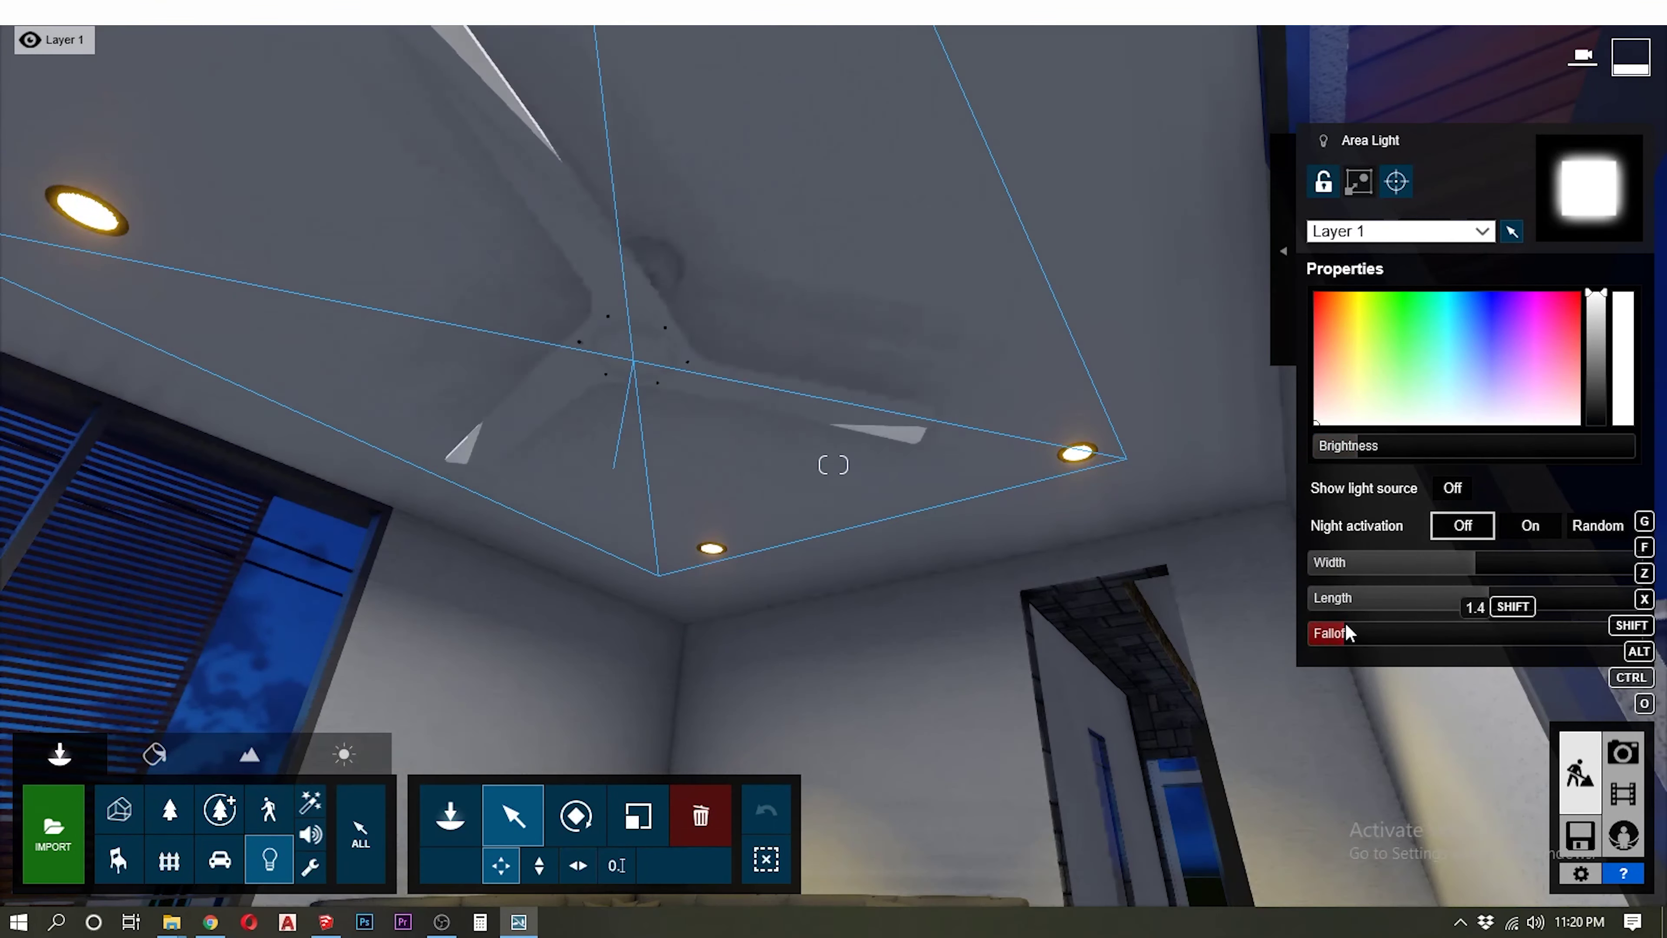
click(1621, 755)
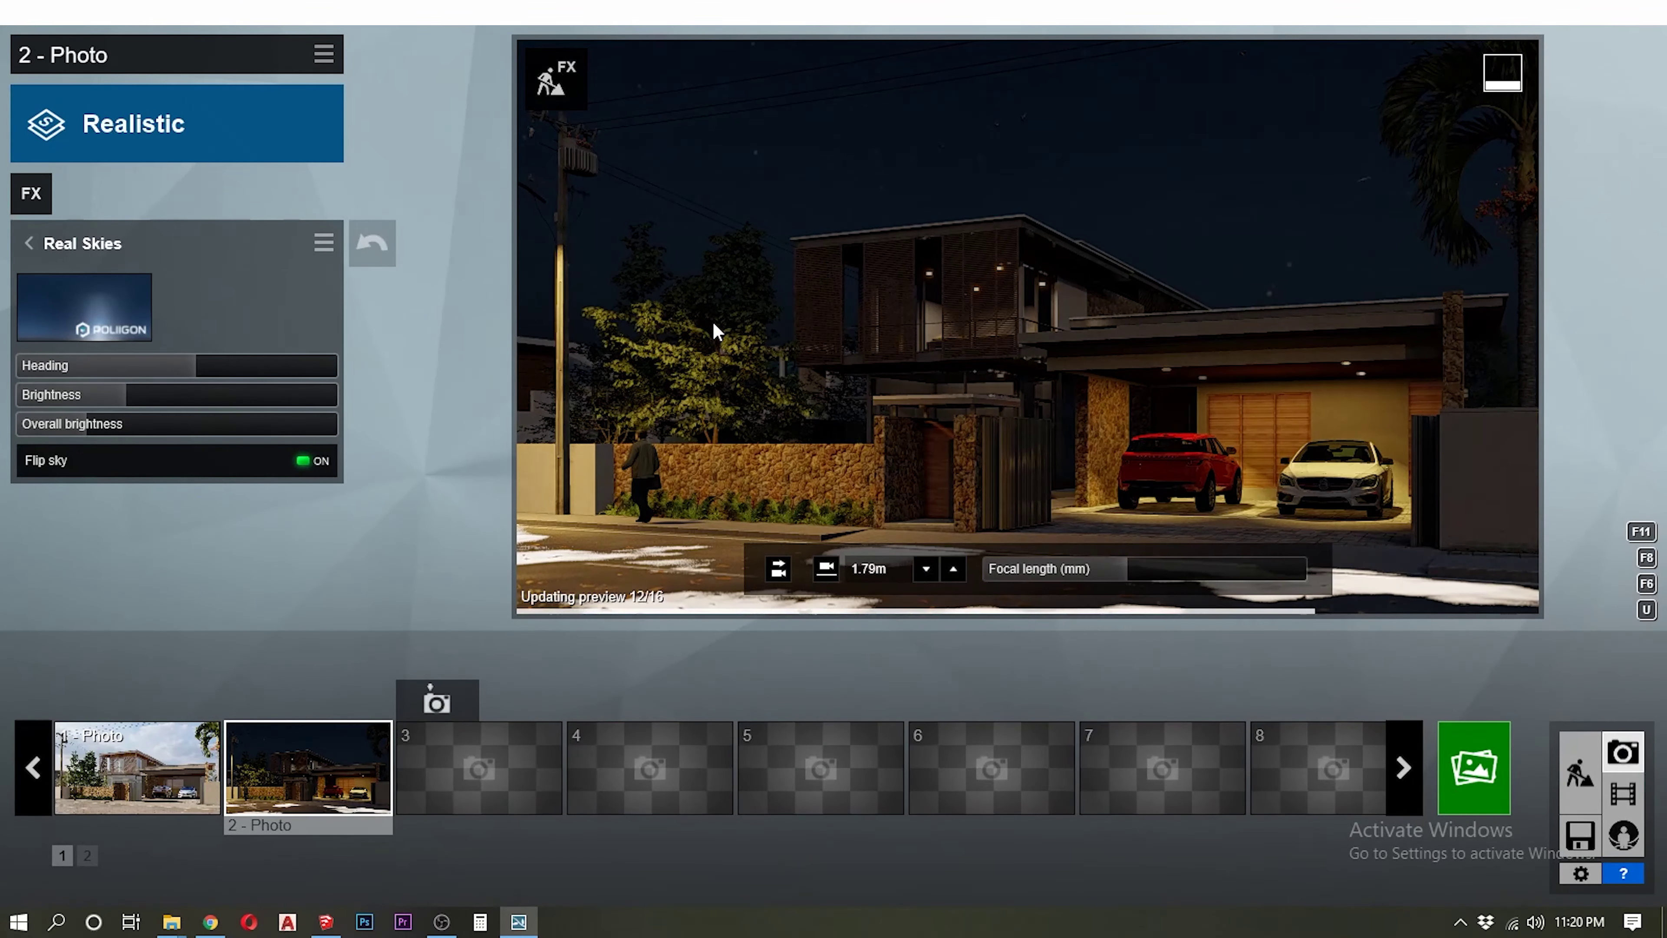
click(1579, 771)
click(450, 814)
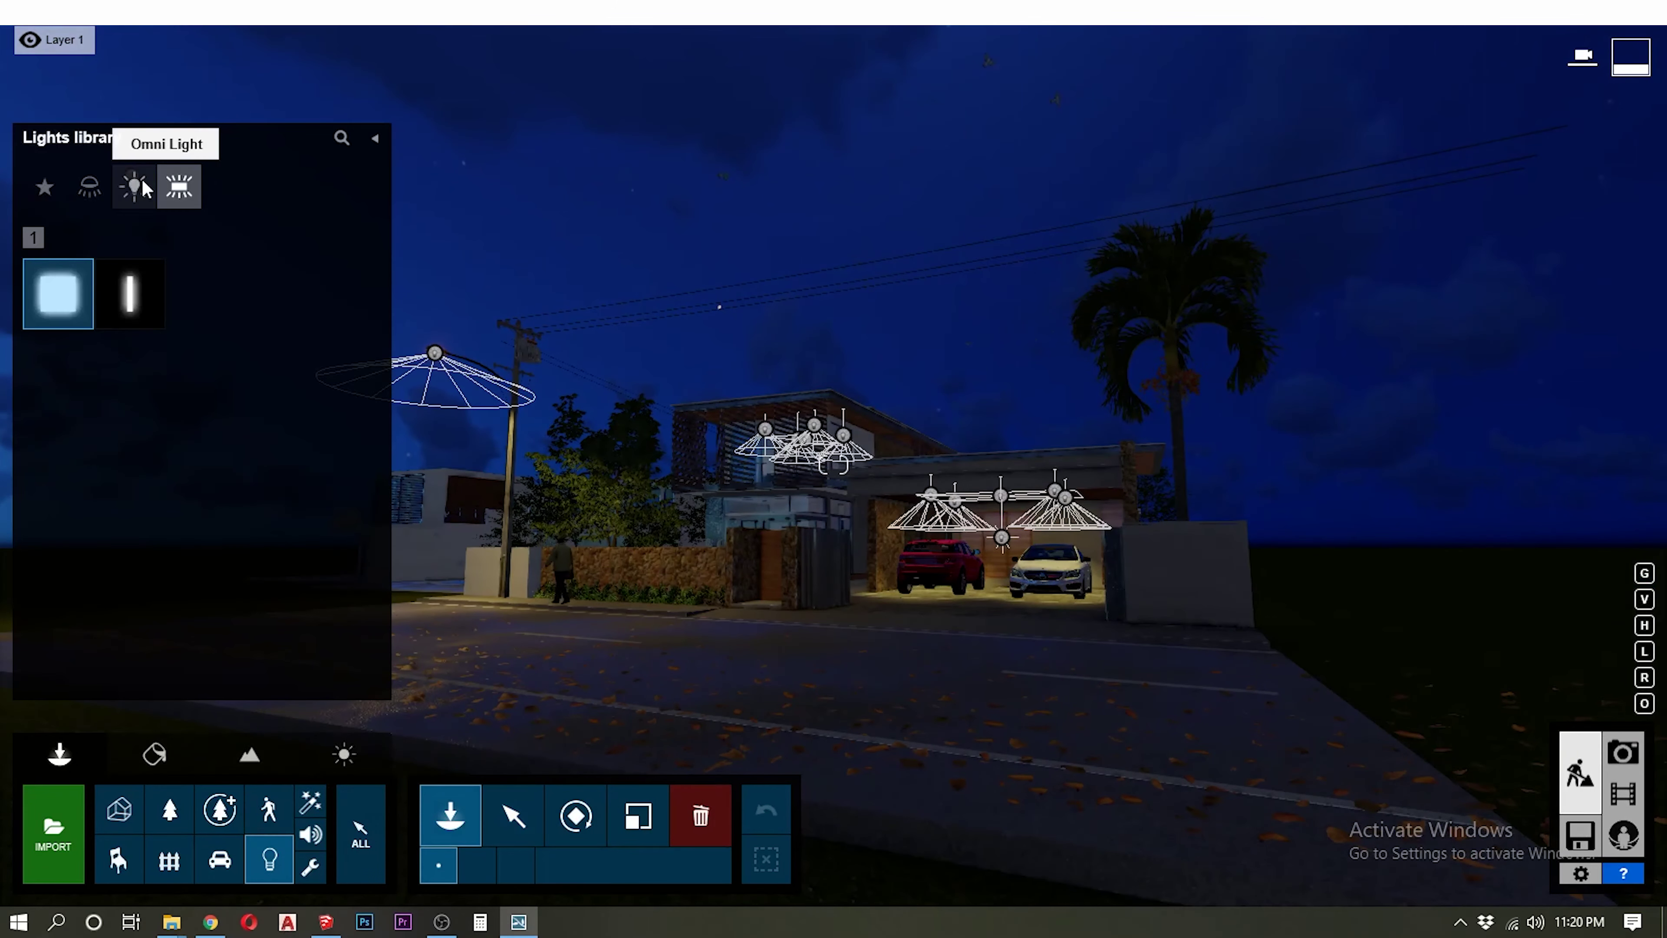
Place a Light Fill above the living-room sofa, raise it, and lower brightness to about 226
click(56, 305)
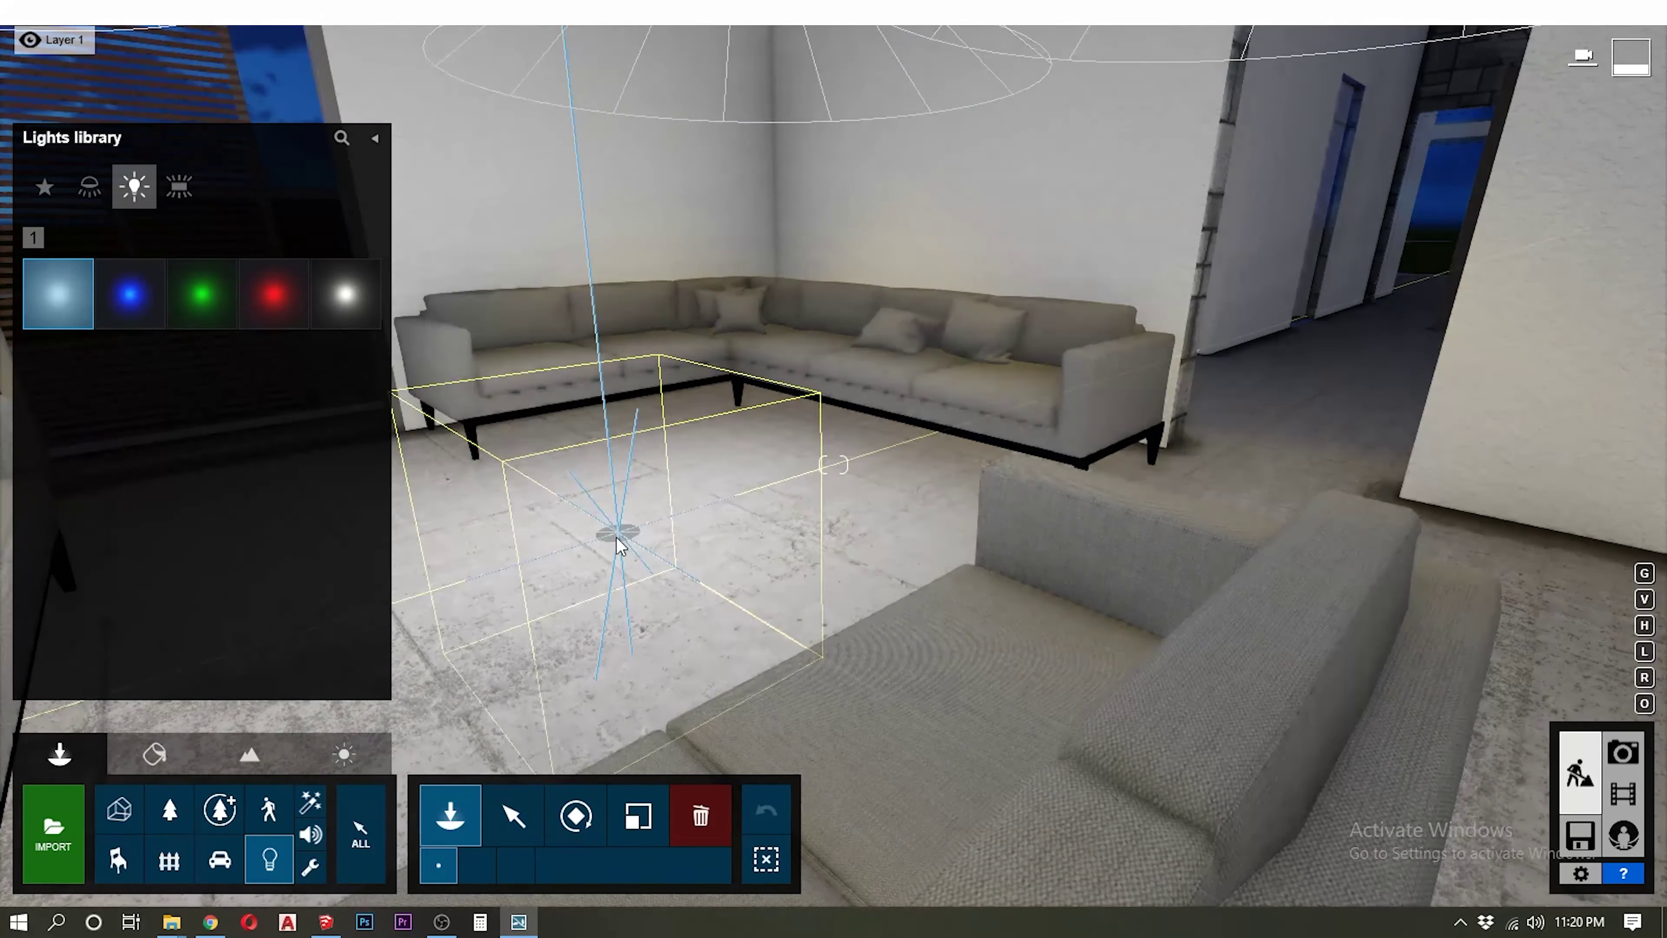
click(617, 542)
drag(617, 533, 614, 420)
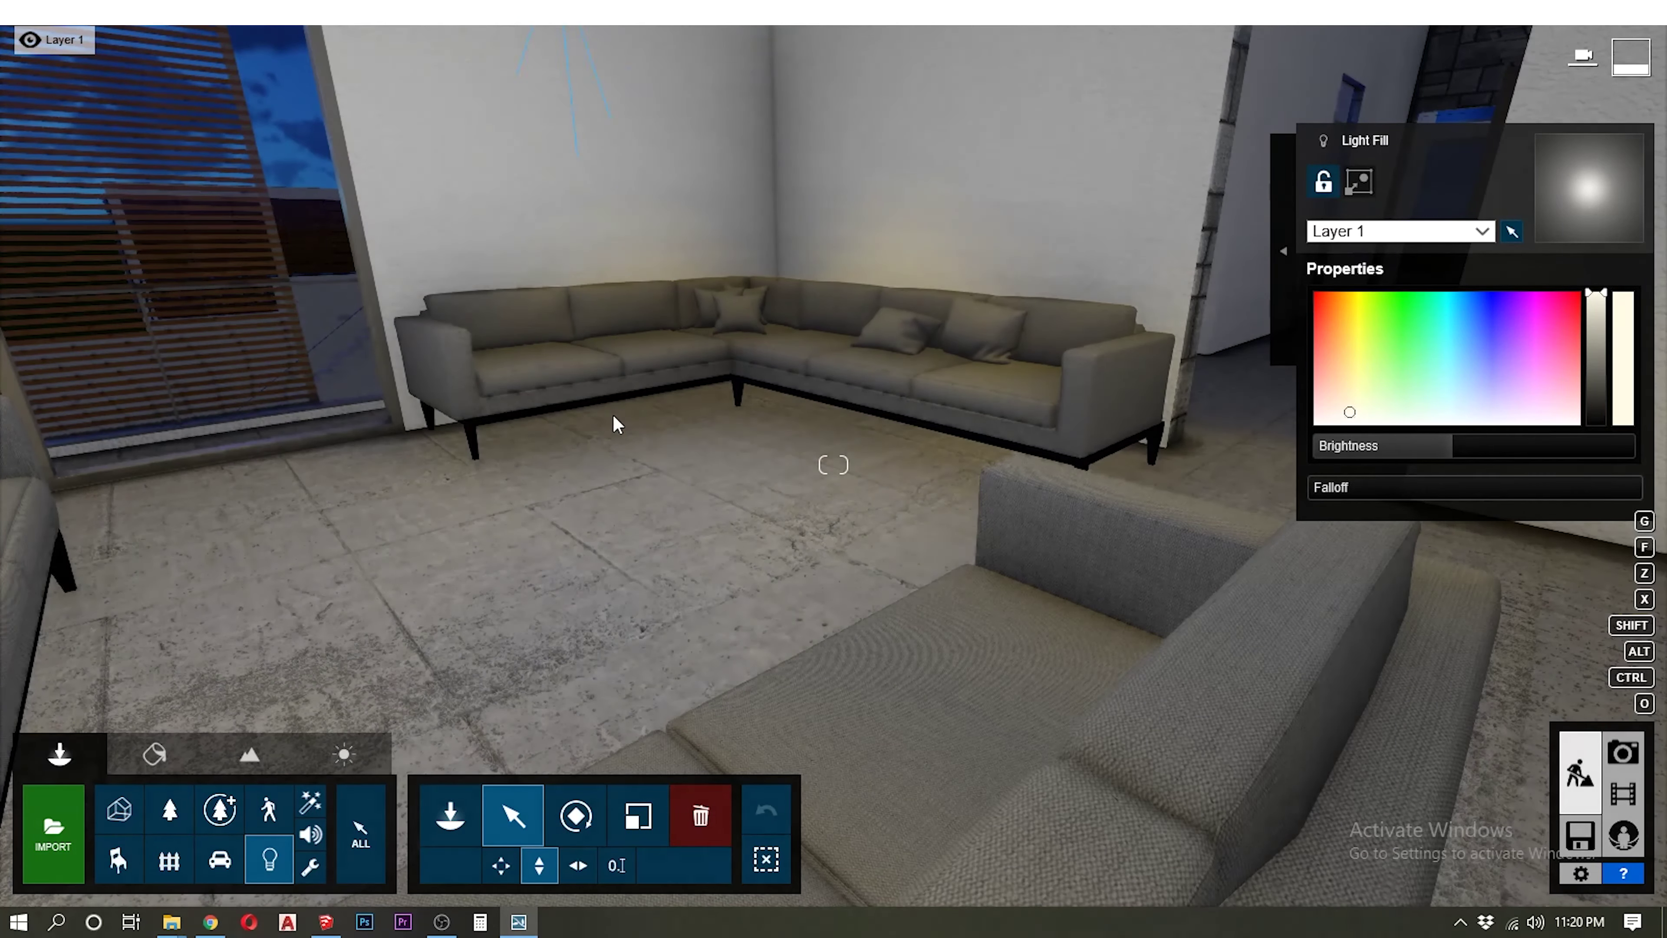
right_drag(614, 421, 614, 342)
drag(1420, 452, 1405, 446)
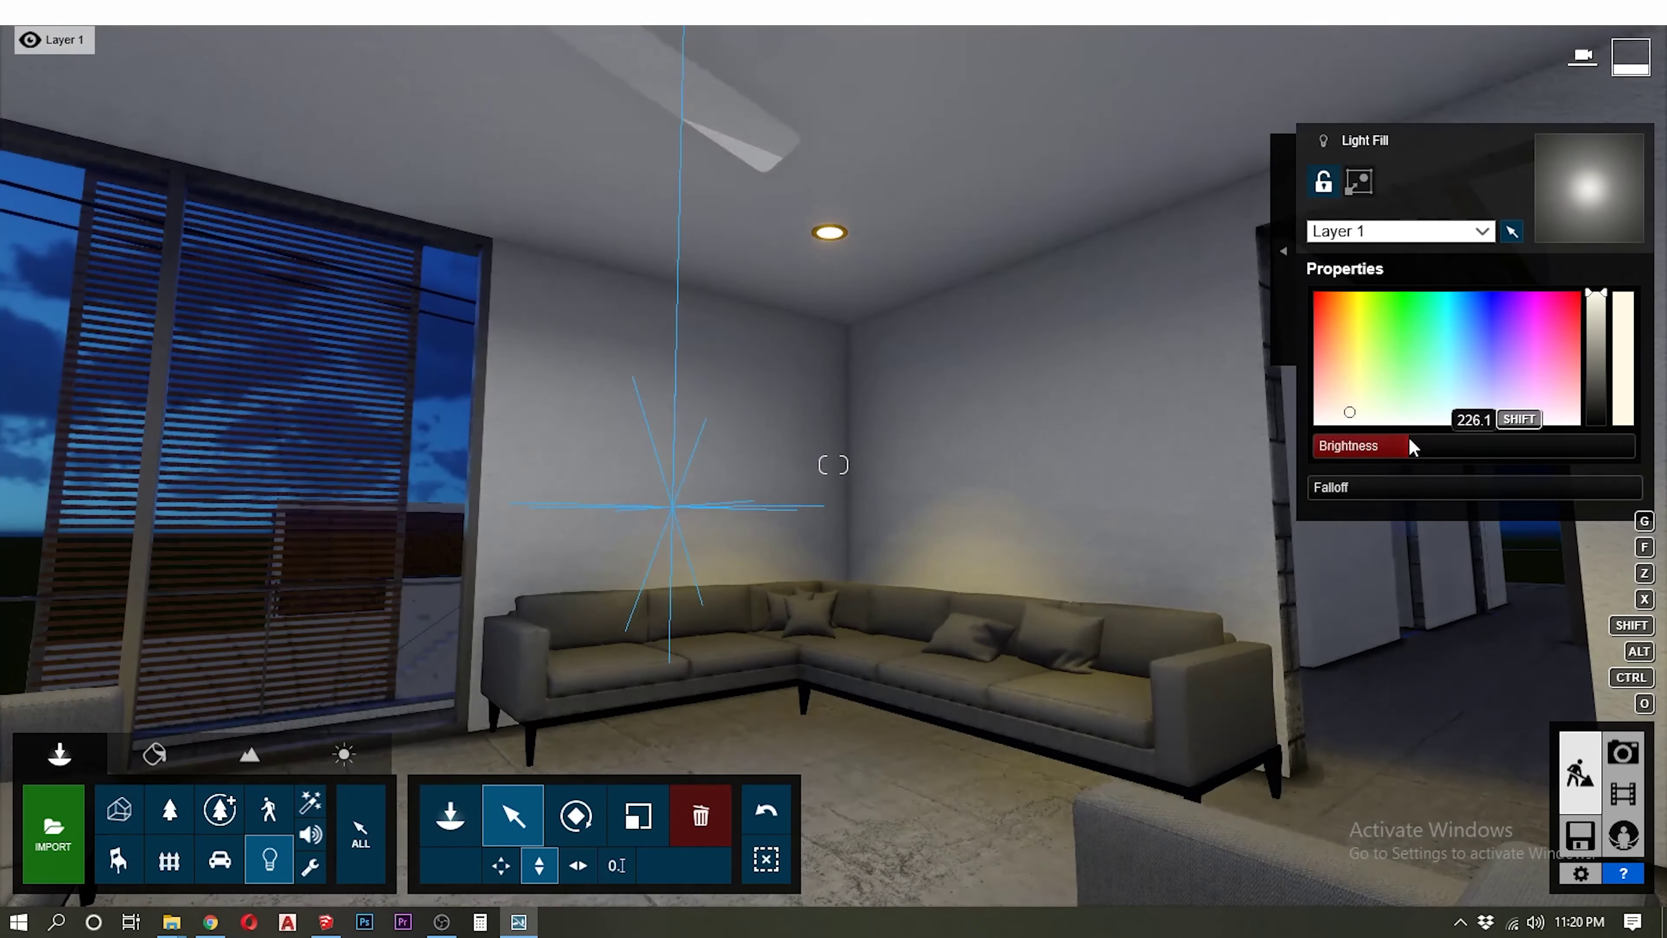
Move the view around the living room and select ceiling spotlight Lamp22
key(s)
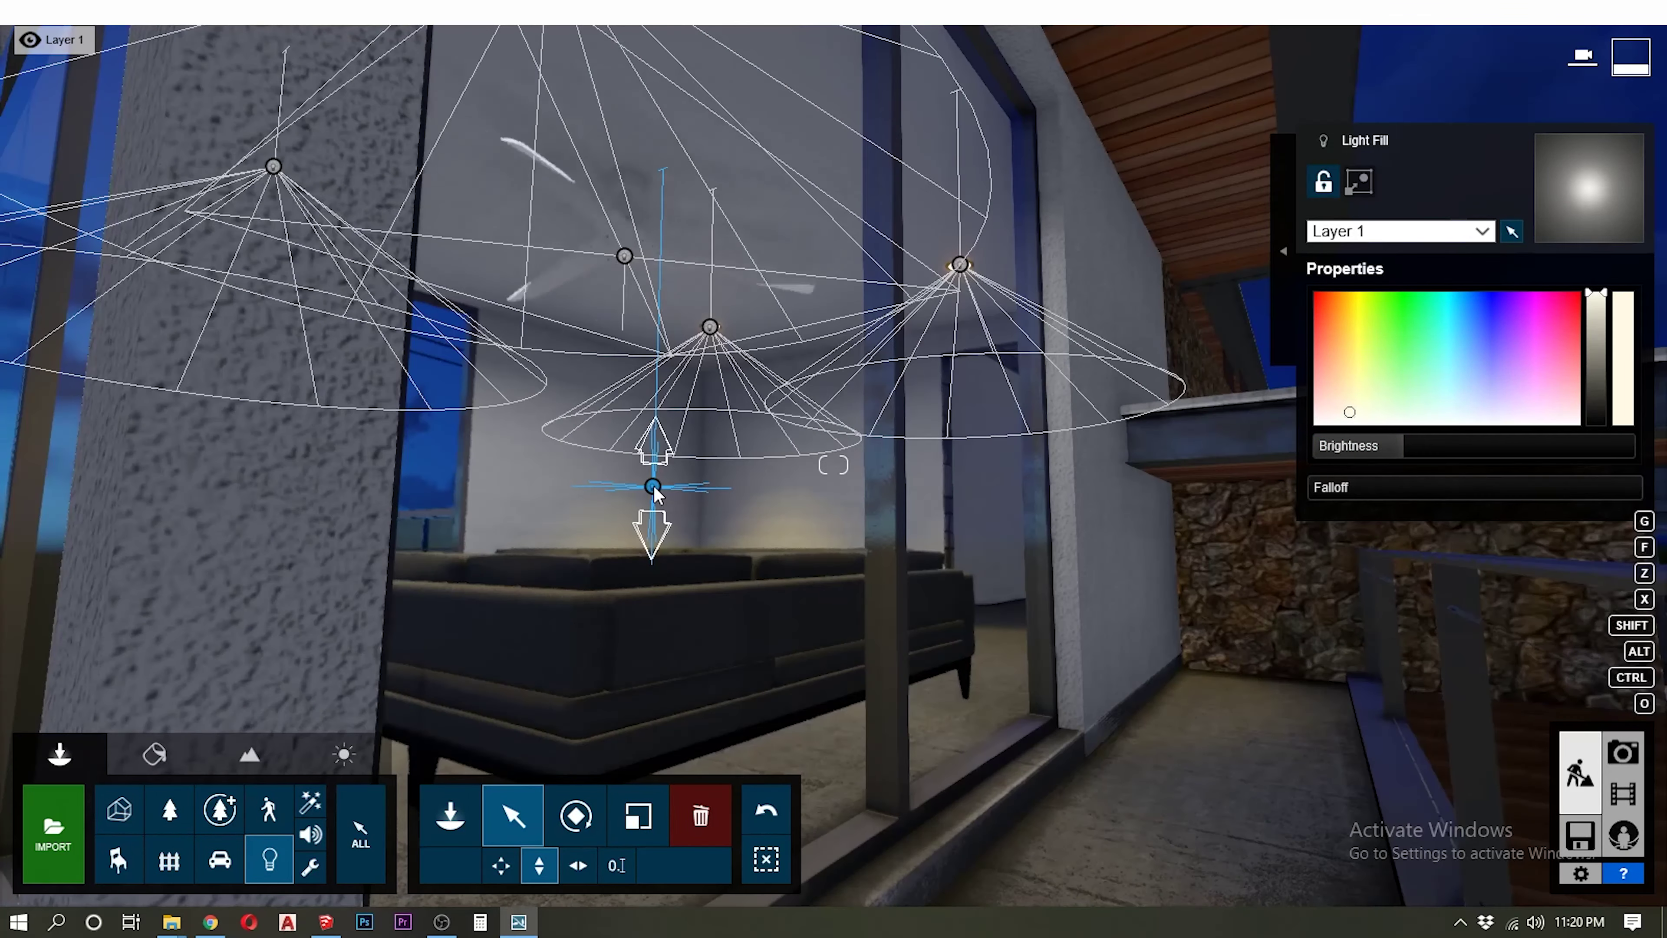
key(w)
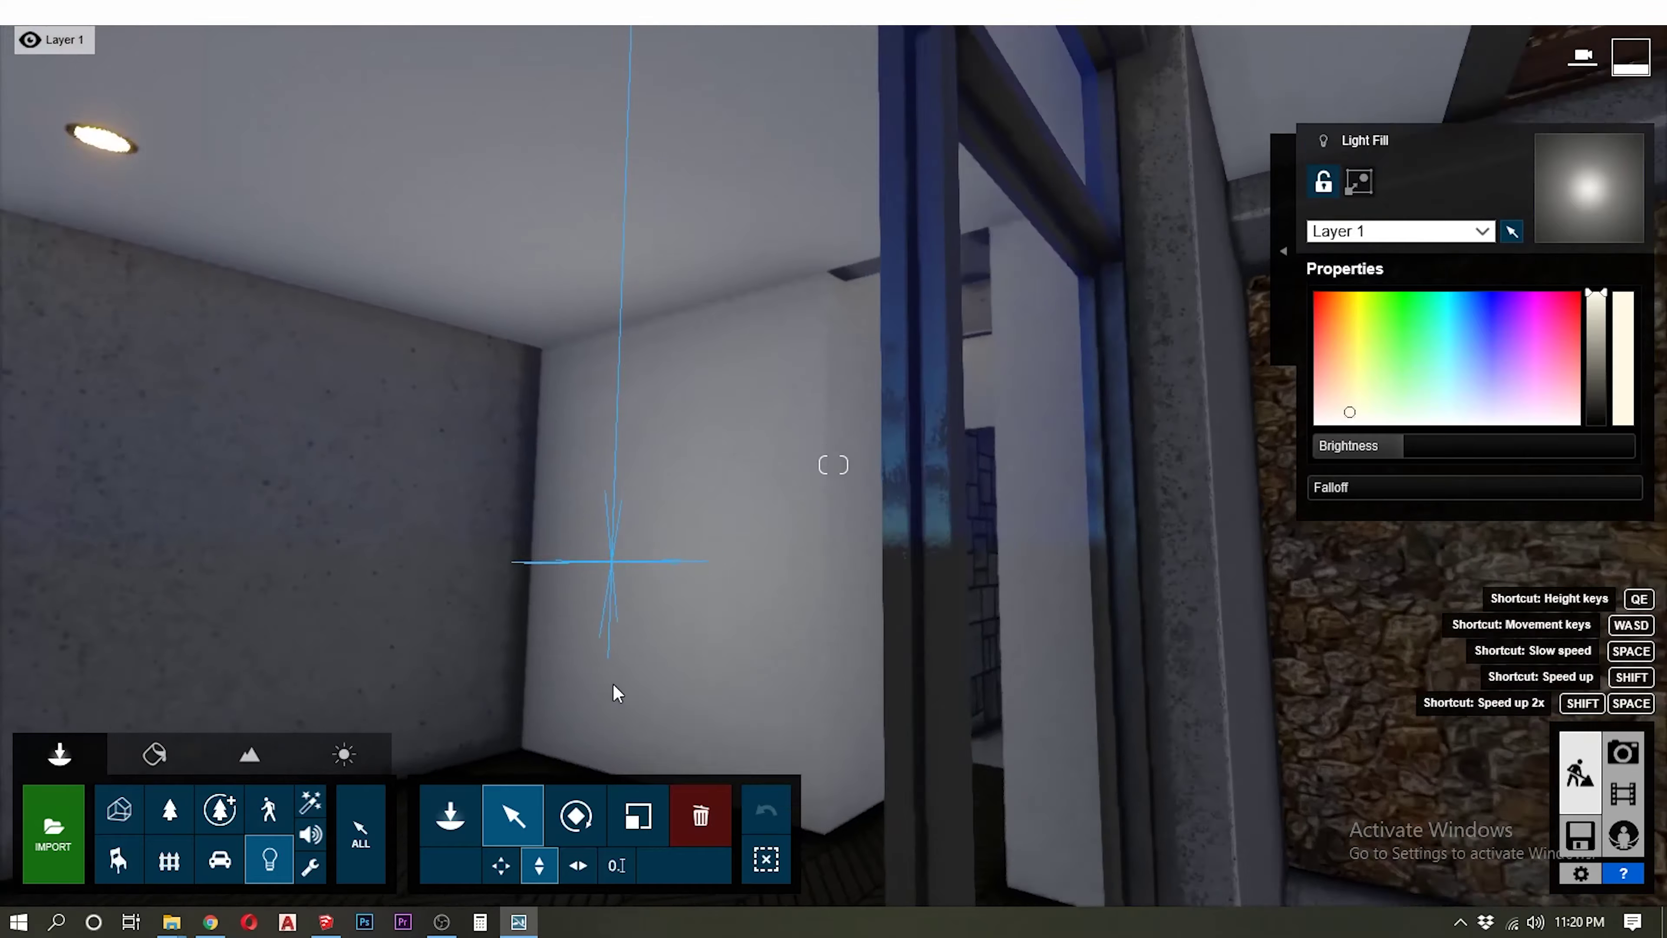
key(s)
mouse_move(818, 640)
right_down()
mouse_move(657, 640)
mouse_move(775, 584)
right_up()
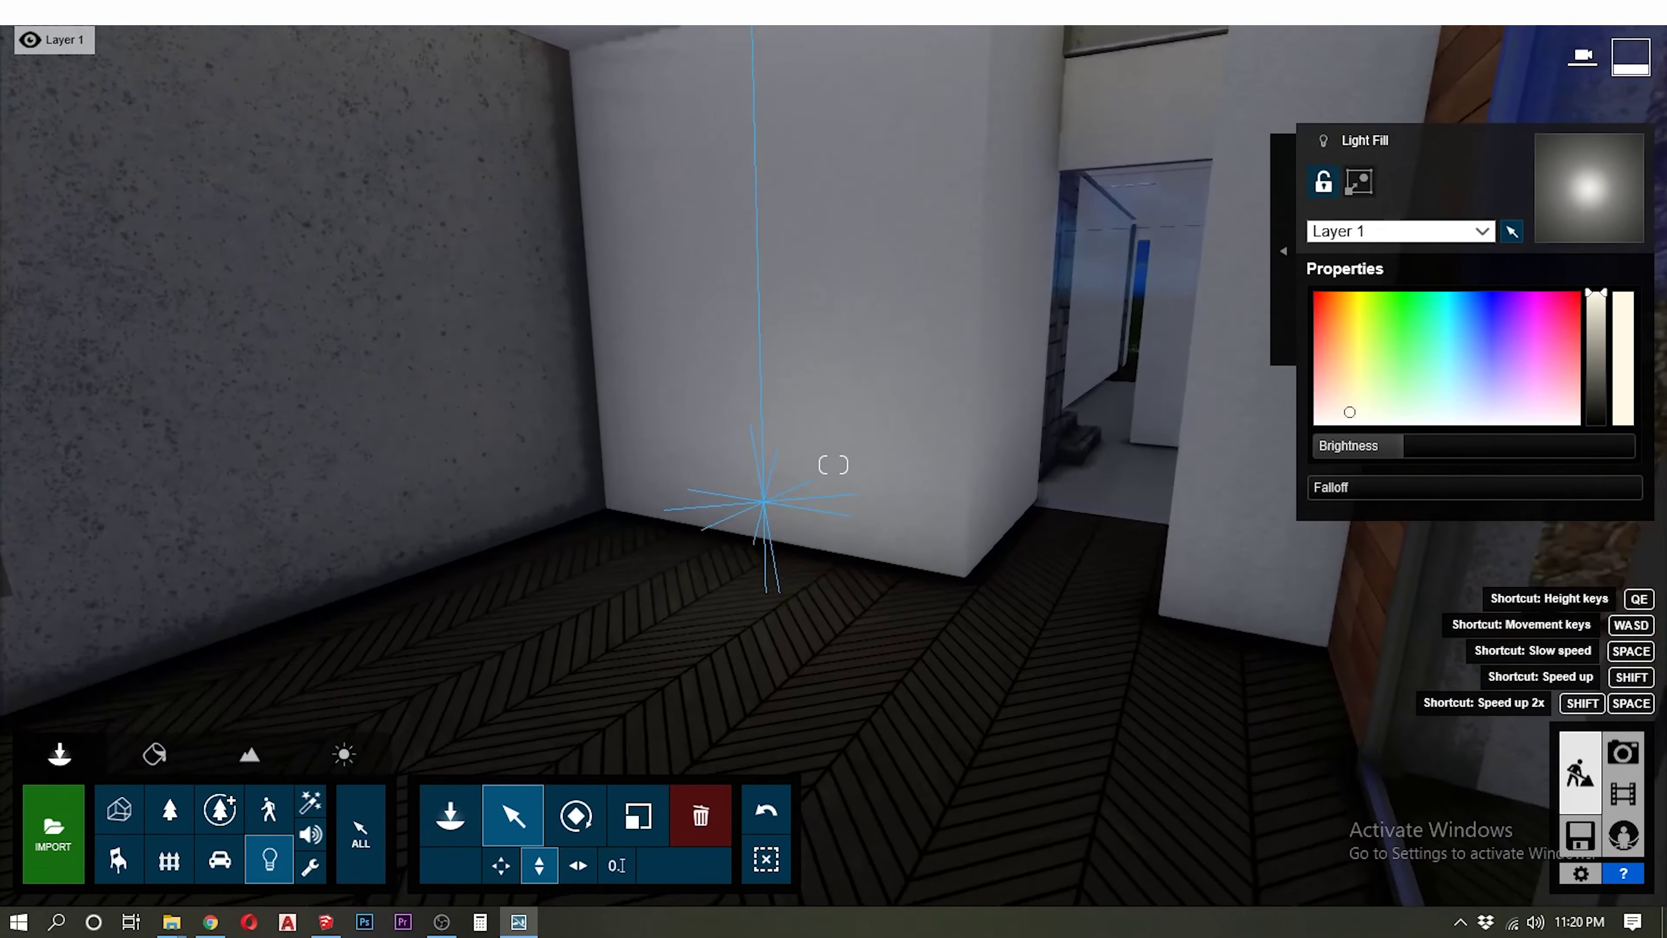
key(s)
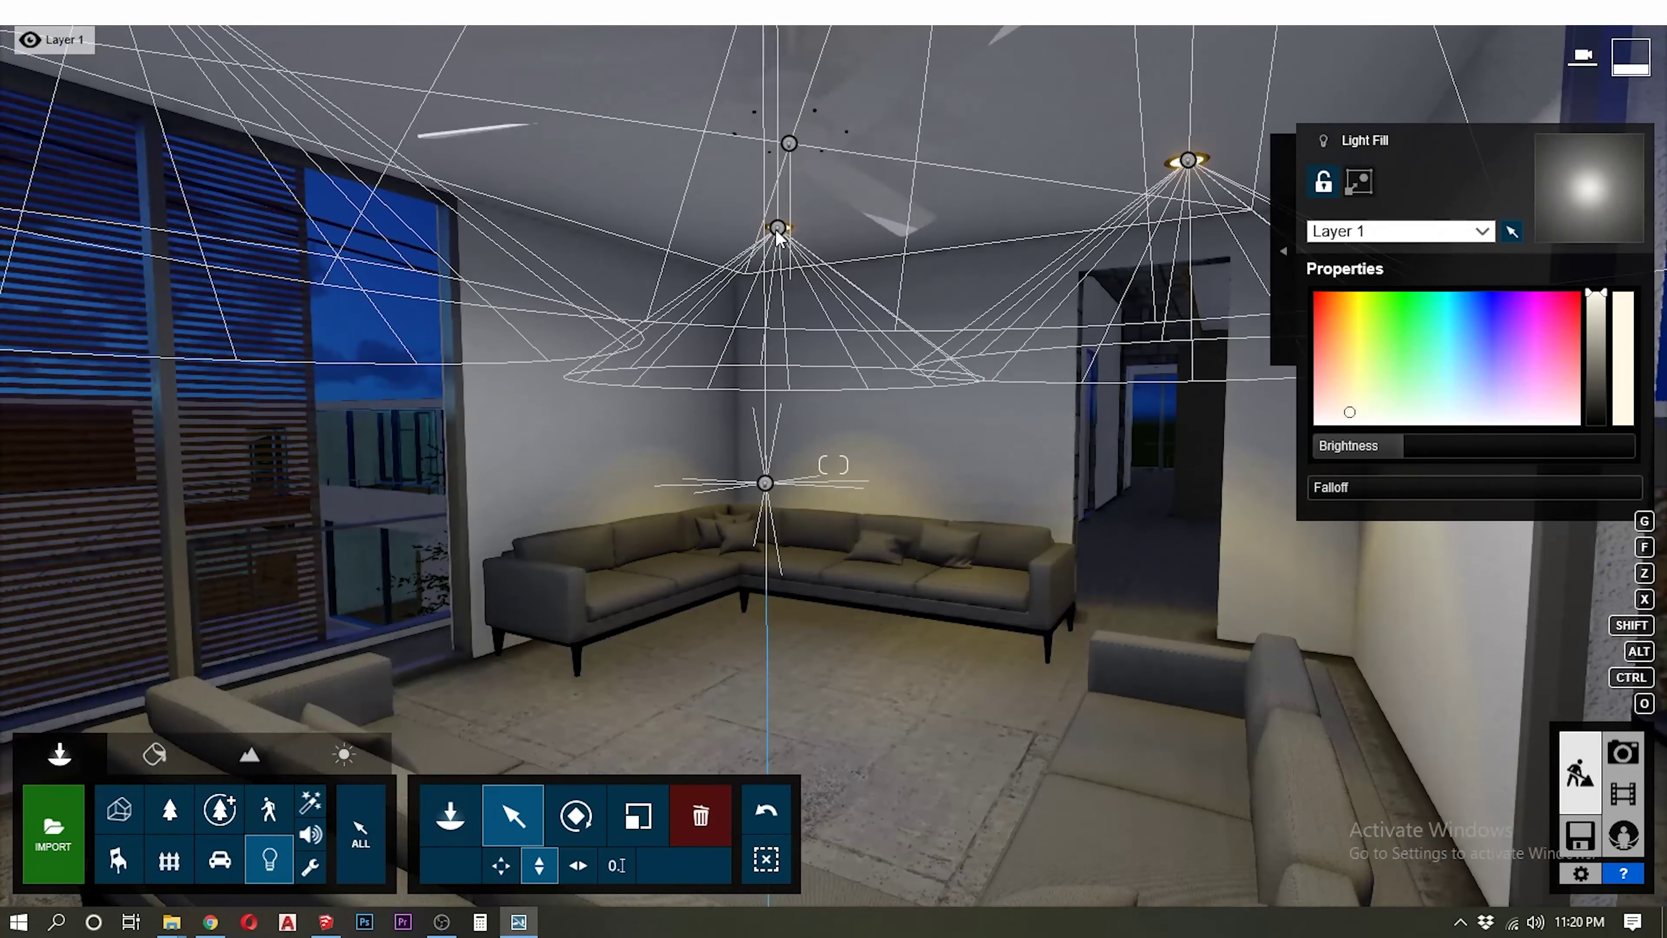
click(1187, 144)
mouse_move(1186, 144)
right_down()
mouse_move(819, 230)
mouse_move(487, 430)
right_up()
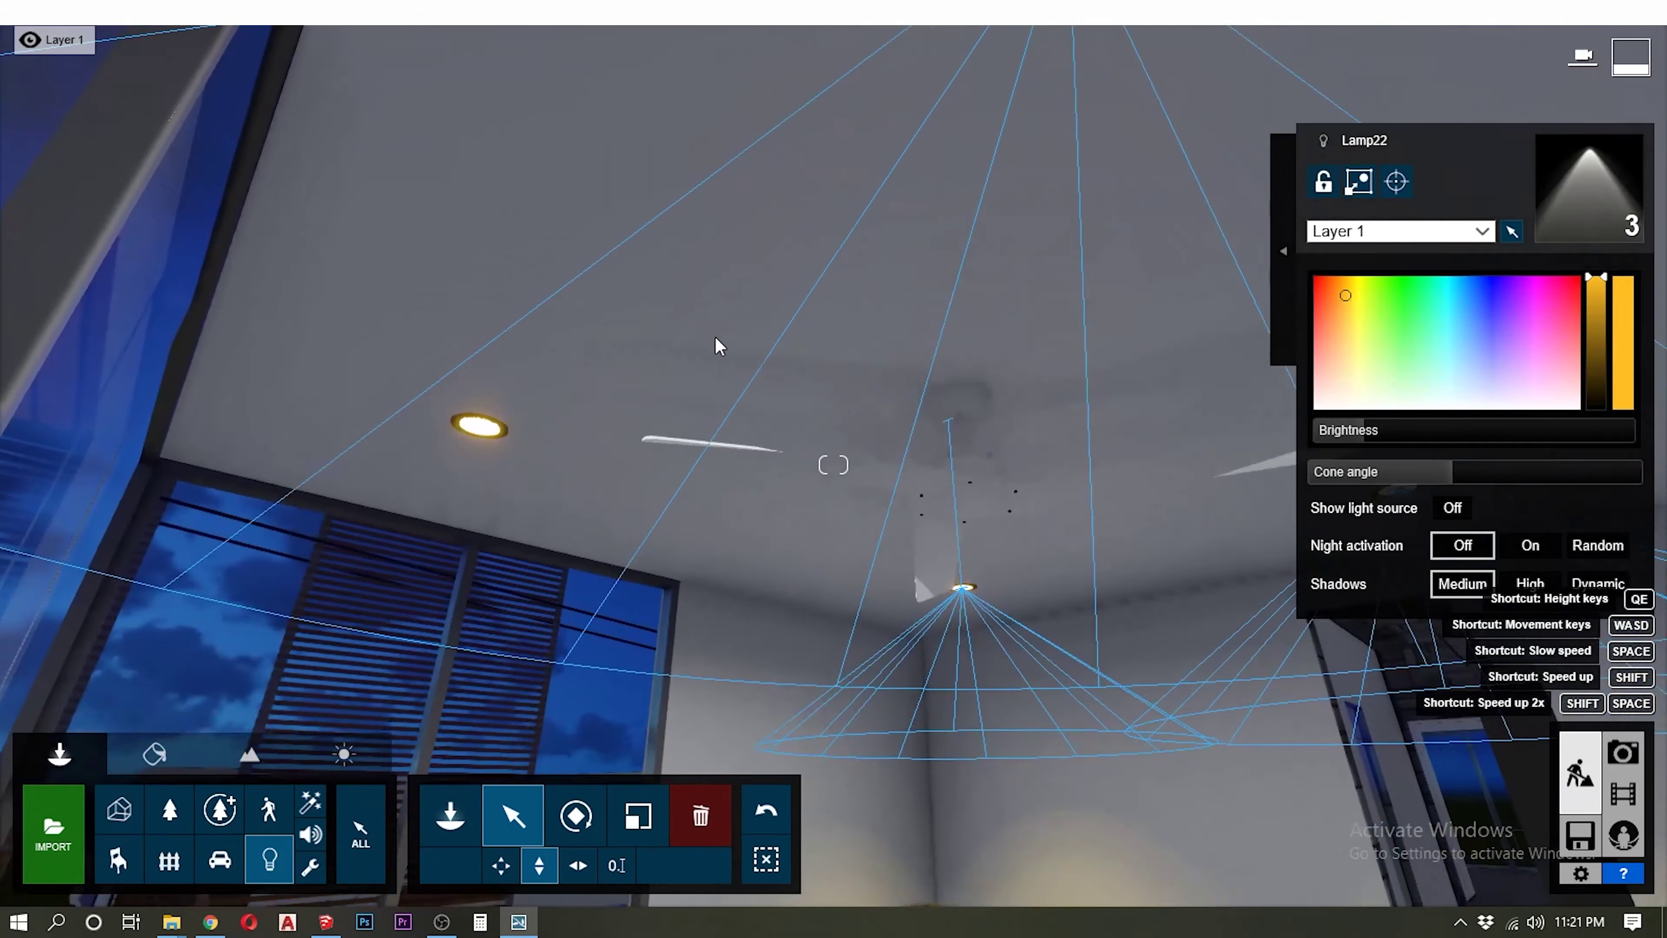
Inspect the ceiling lamps from several angles and adjust the lamp selection
right_drag(977, 507, 1007, 512)
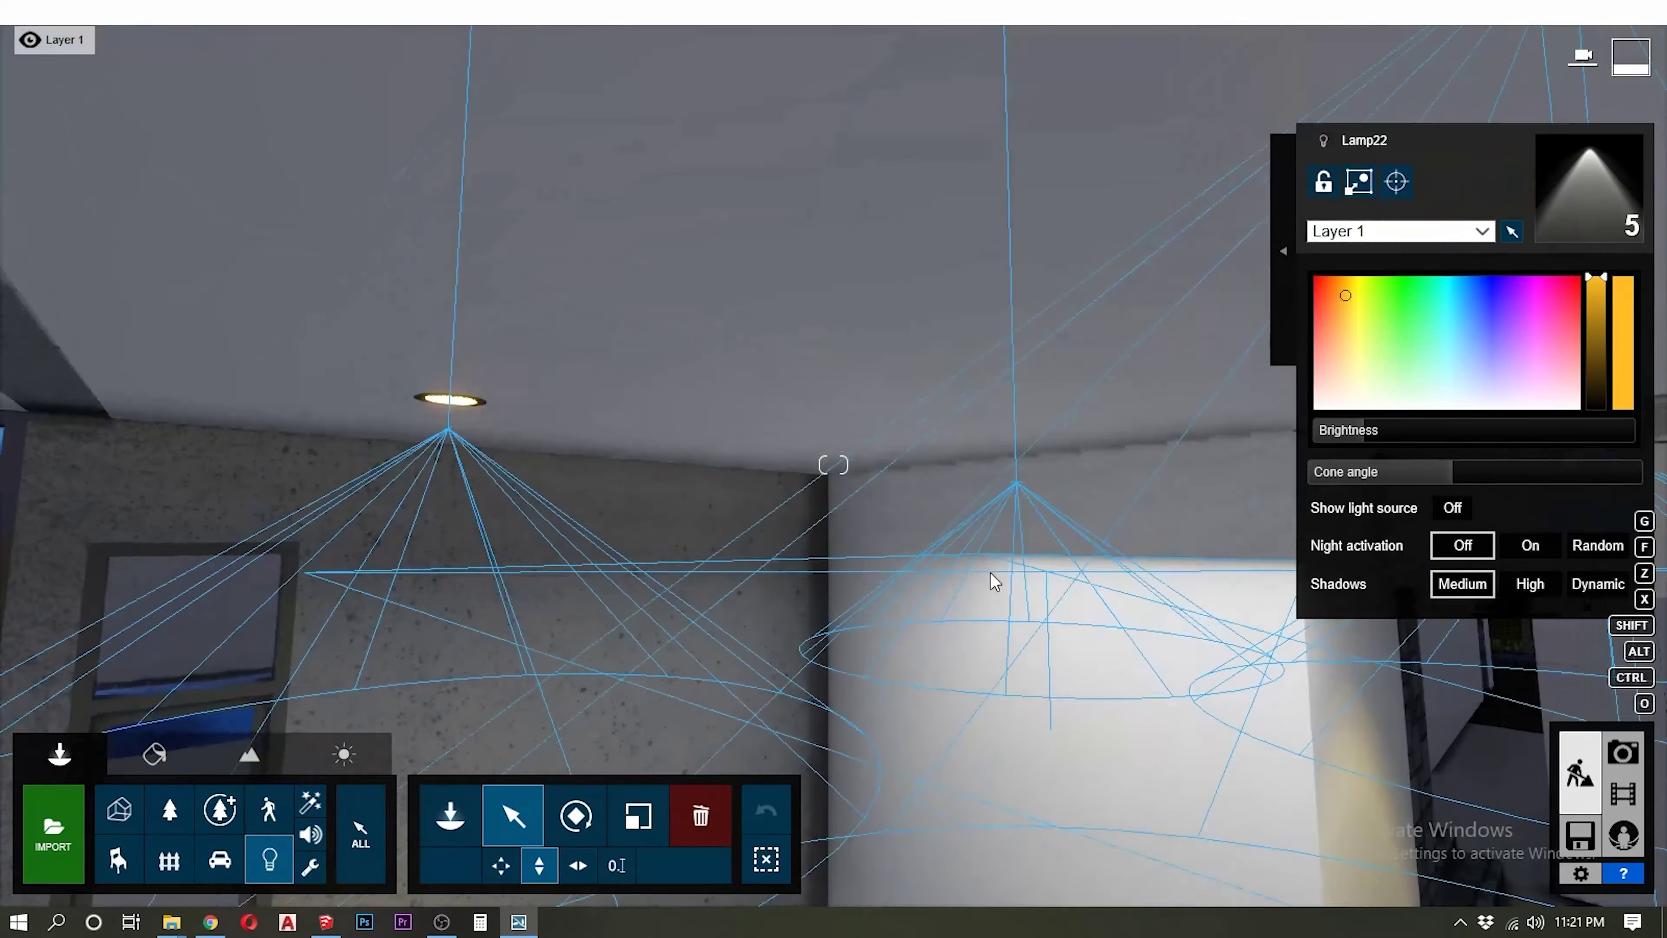
right_drag(1008, 355, 990, 554)
mouse_move(832, 464)
right_down()
mouse_move(493, 353)
mouse_move(826, 596)
mouse_move(506, 580)
right_up()
click(512, 548)
ctrl+click(877, 513)
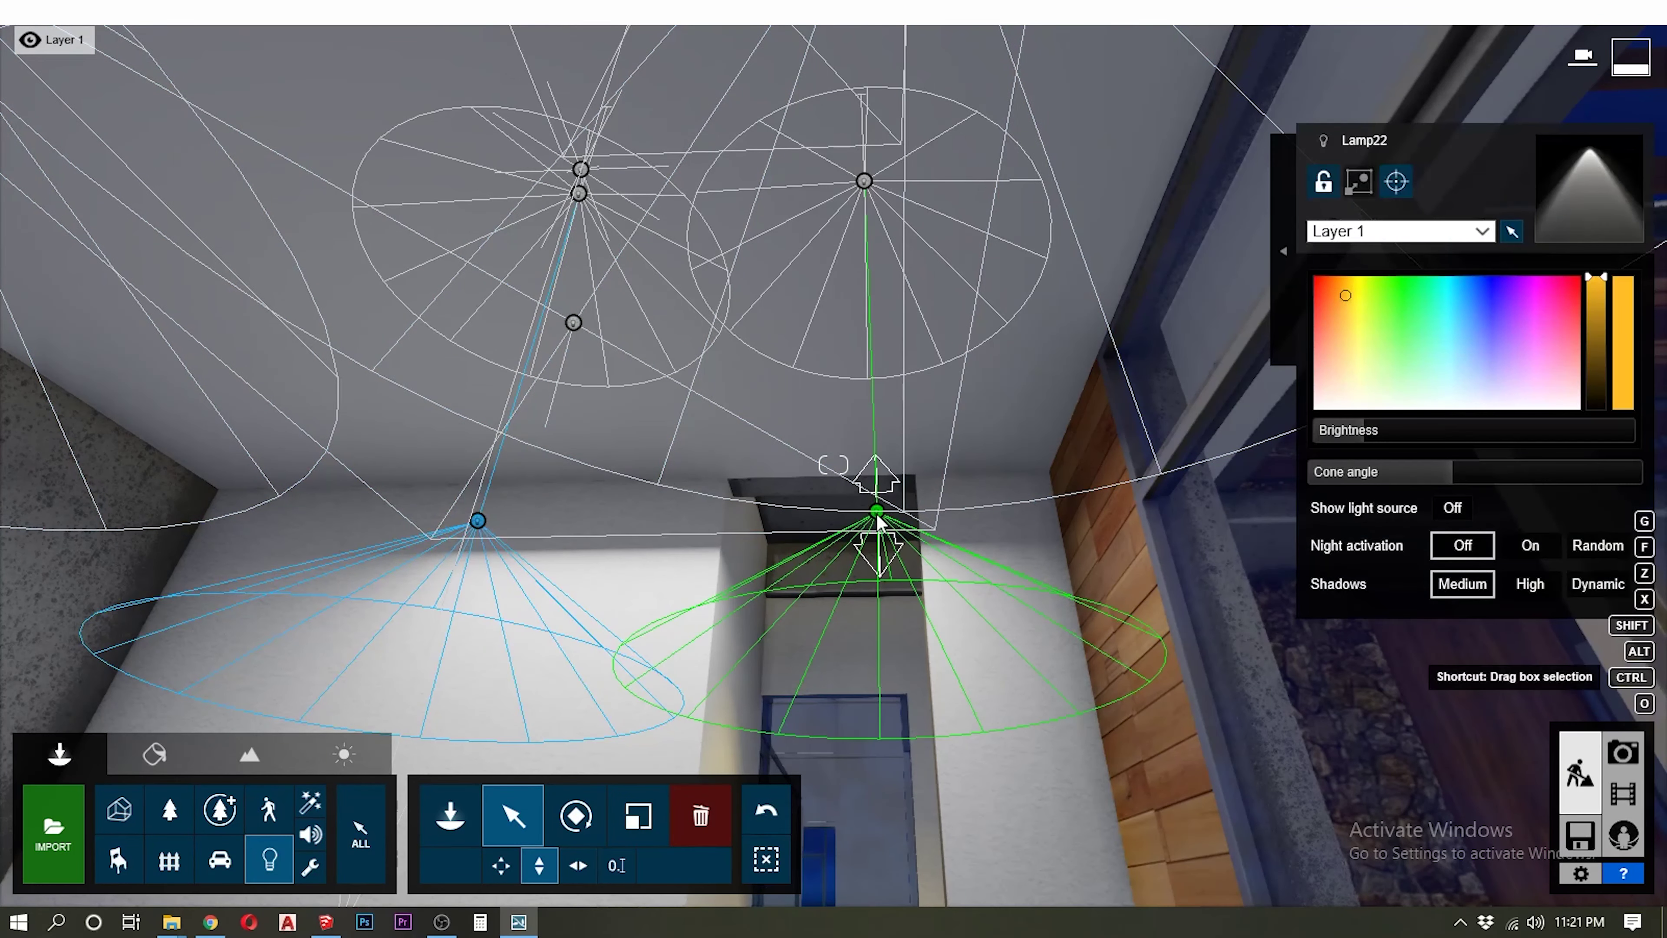
mouse_move(777, 794)
right_down()
mouse_move(754, 428)
mouse_move(1084, 453)
right_up()
Move the fill light beside the stone-clad entrance wall and preview it in Photo mode
click(746, 419)
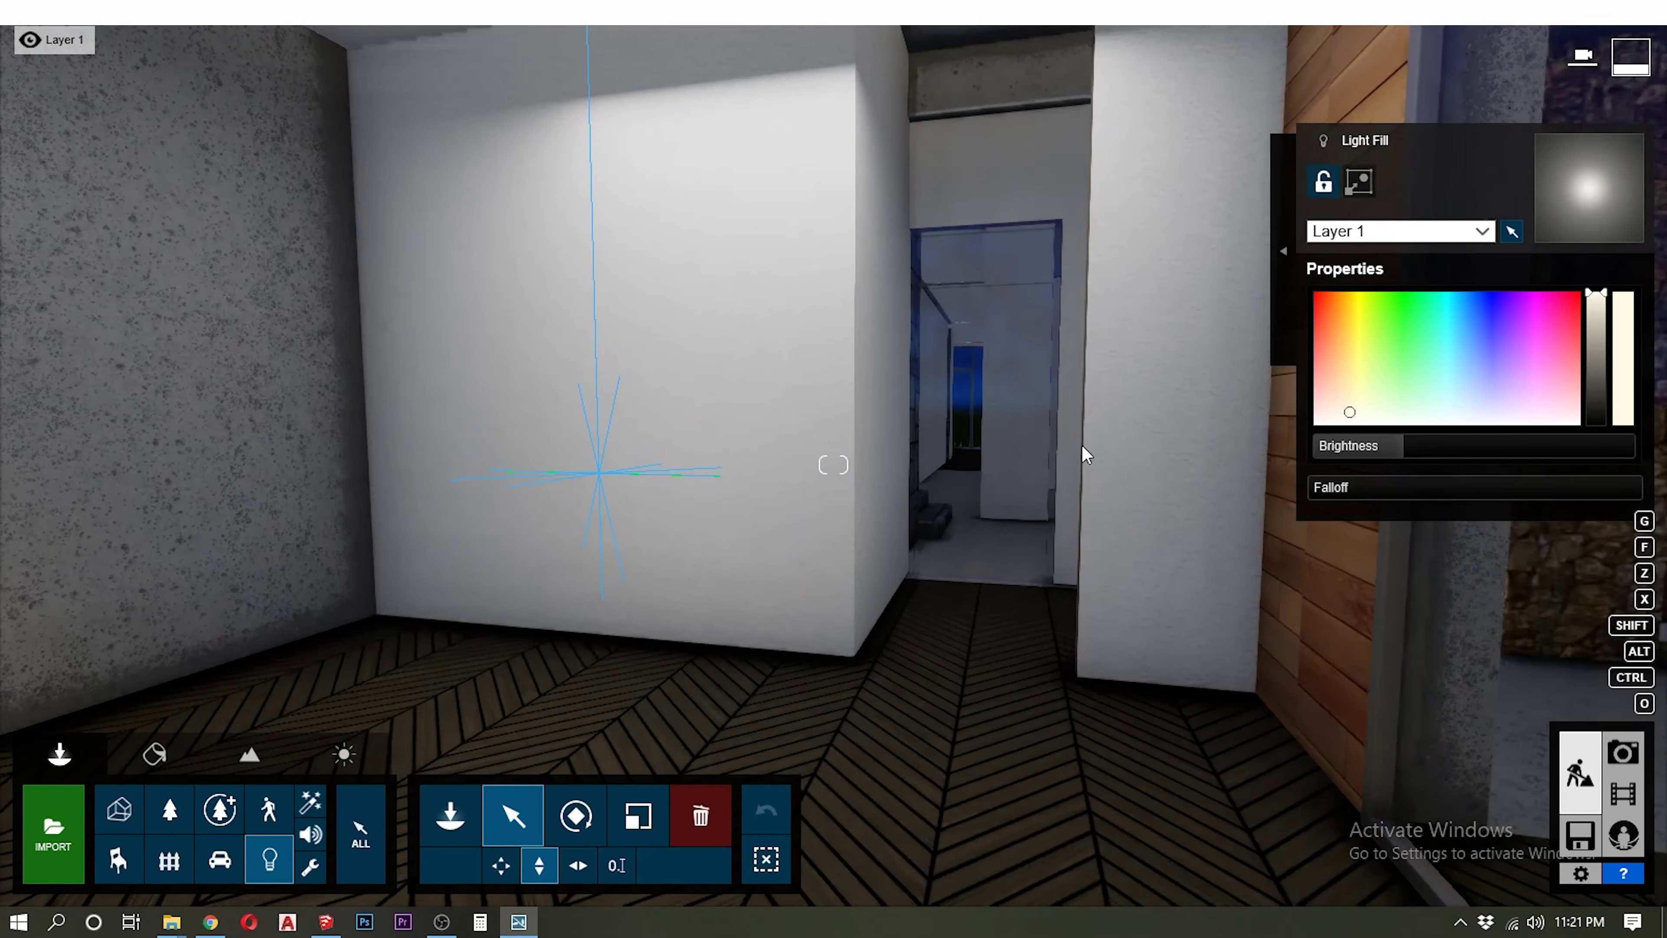
drag(682, 483, 1200, 574)
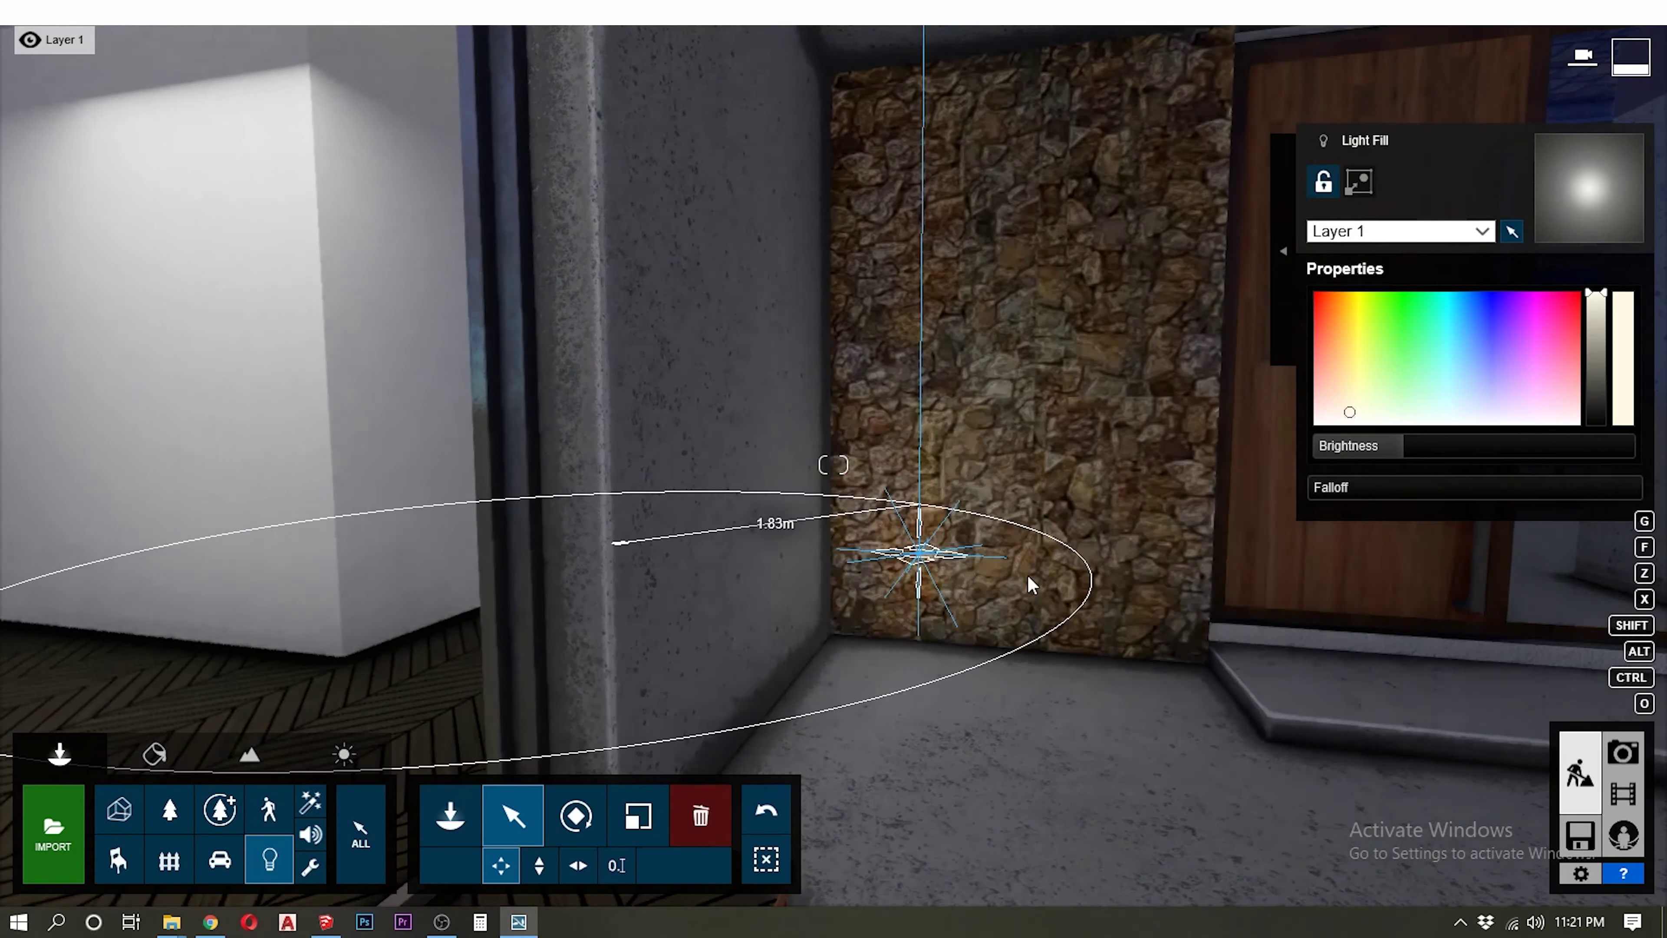
right_drag(964, 573, 853, 565)
click(1623, 752)
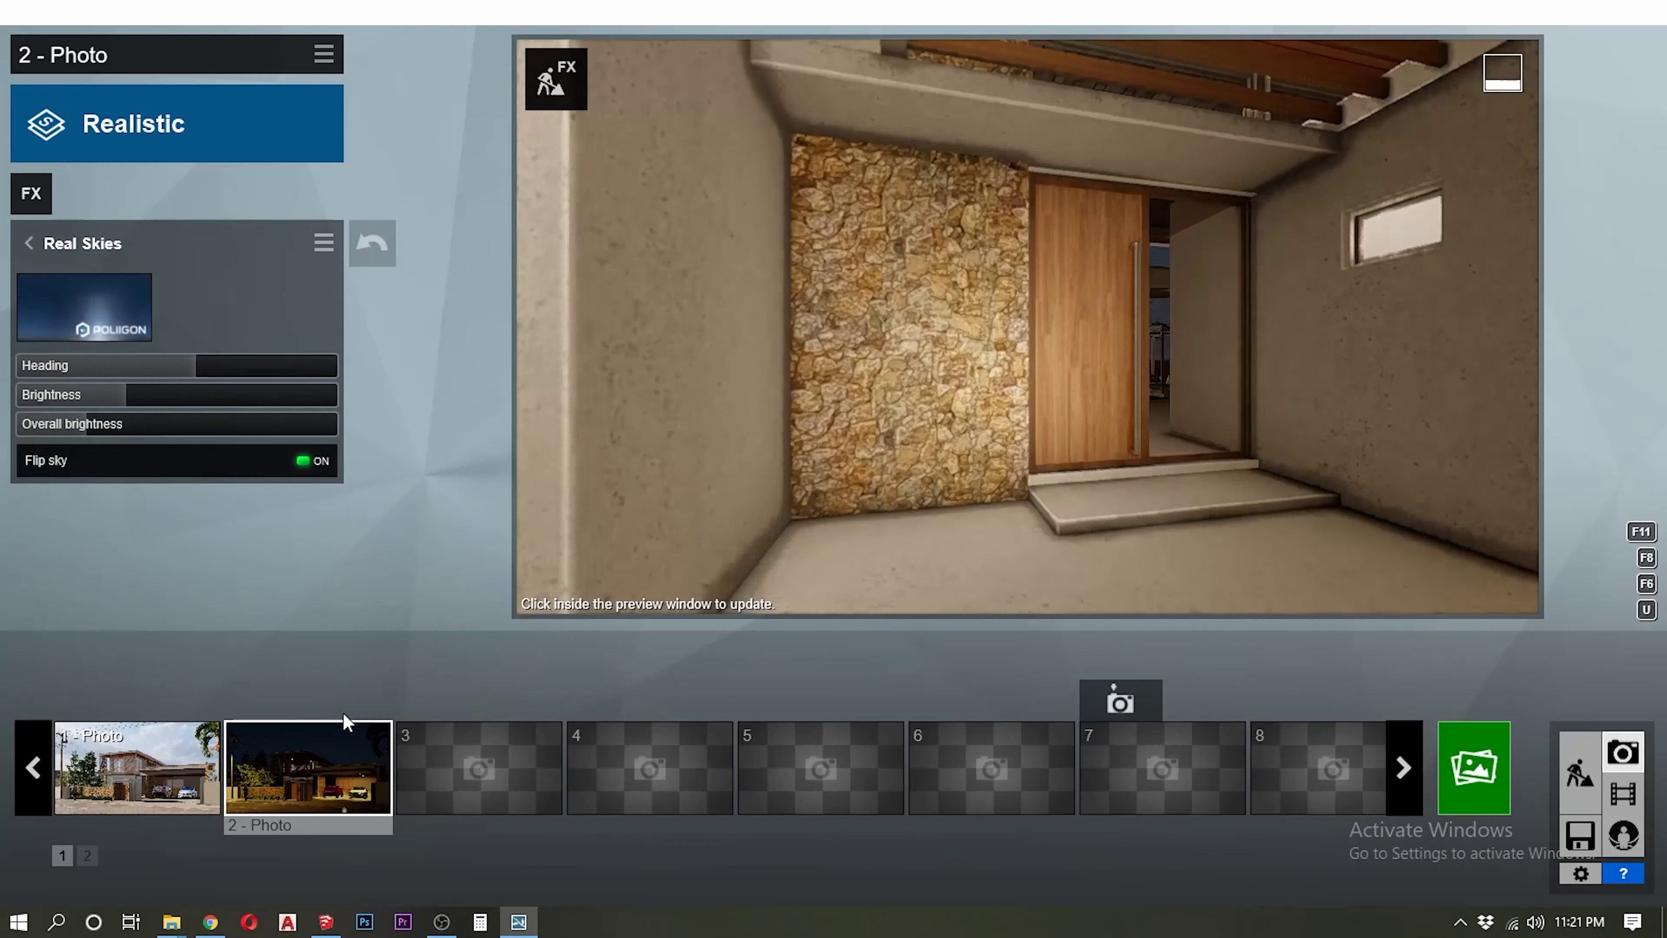
Refresh the photo preview, then place a dimmed fill light at the front gate
click(806, 315)
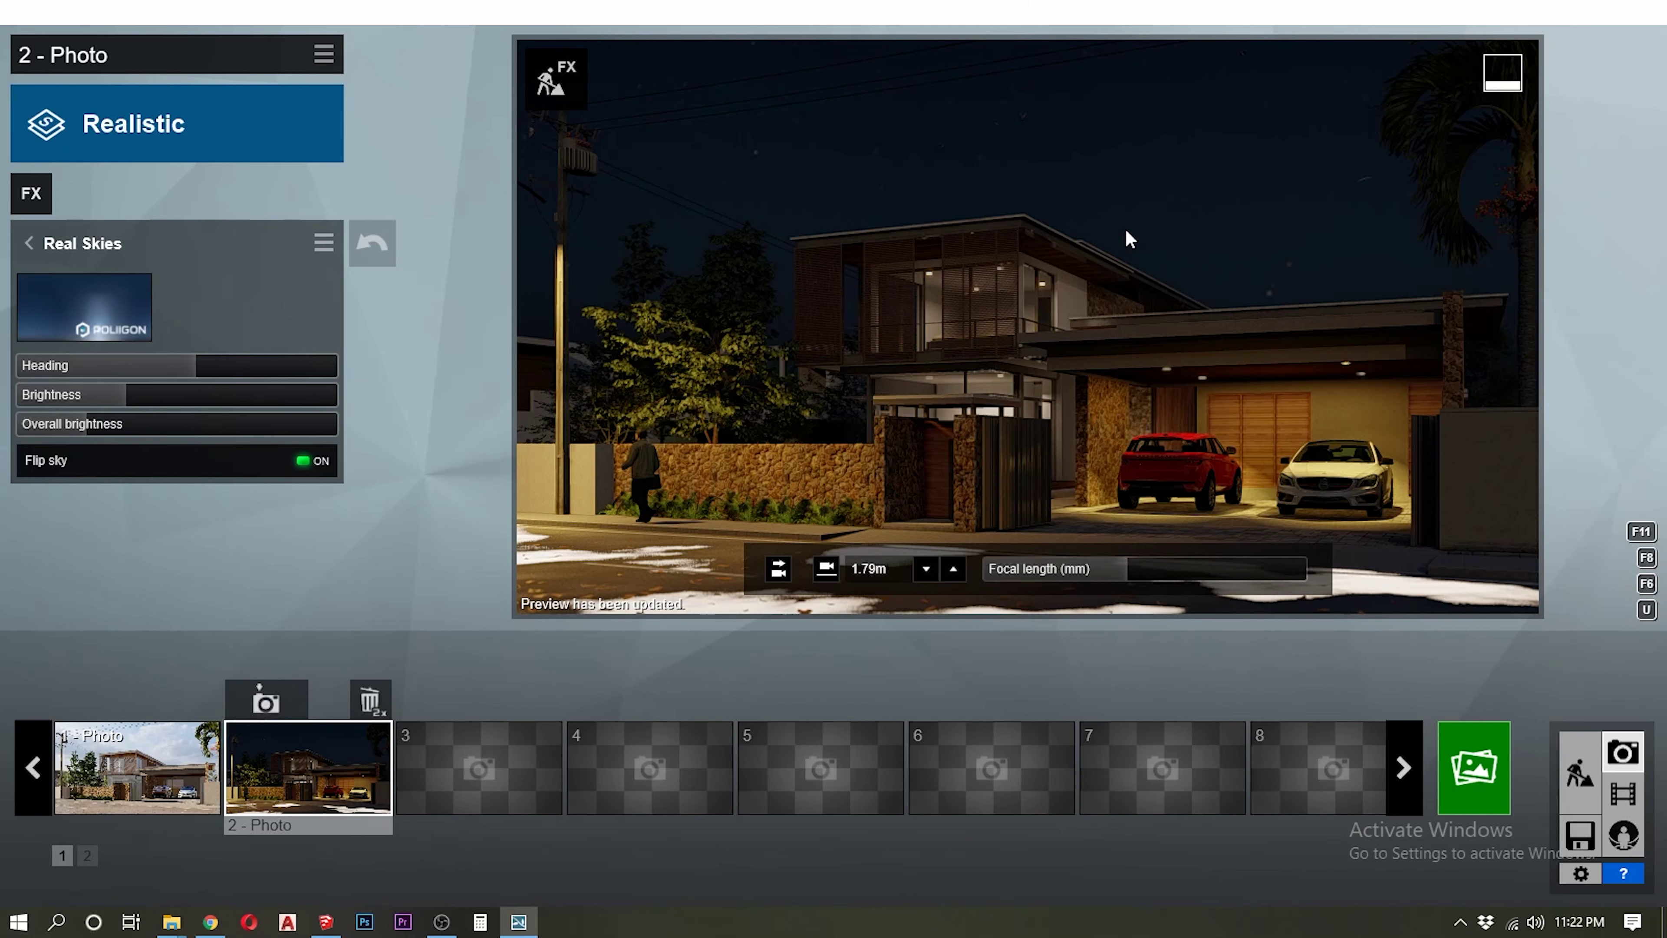
click(1579, 774)
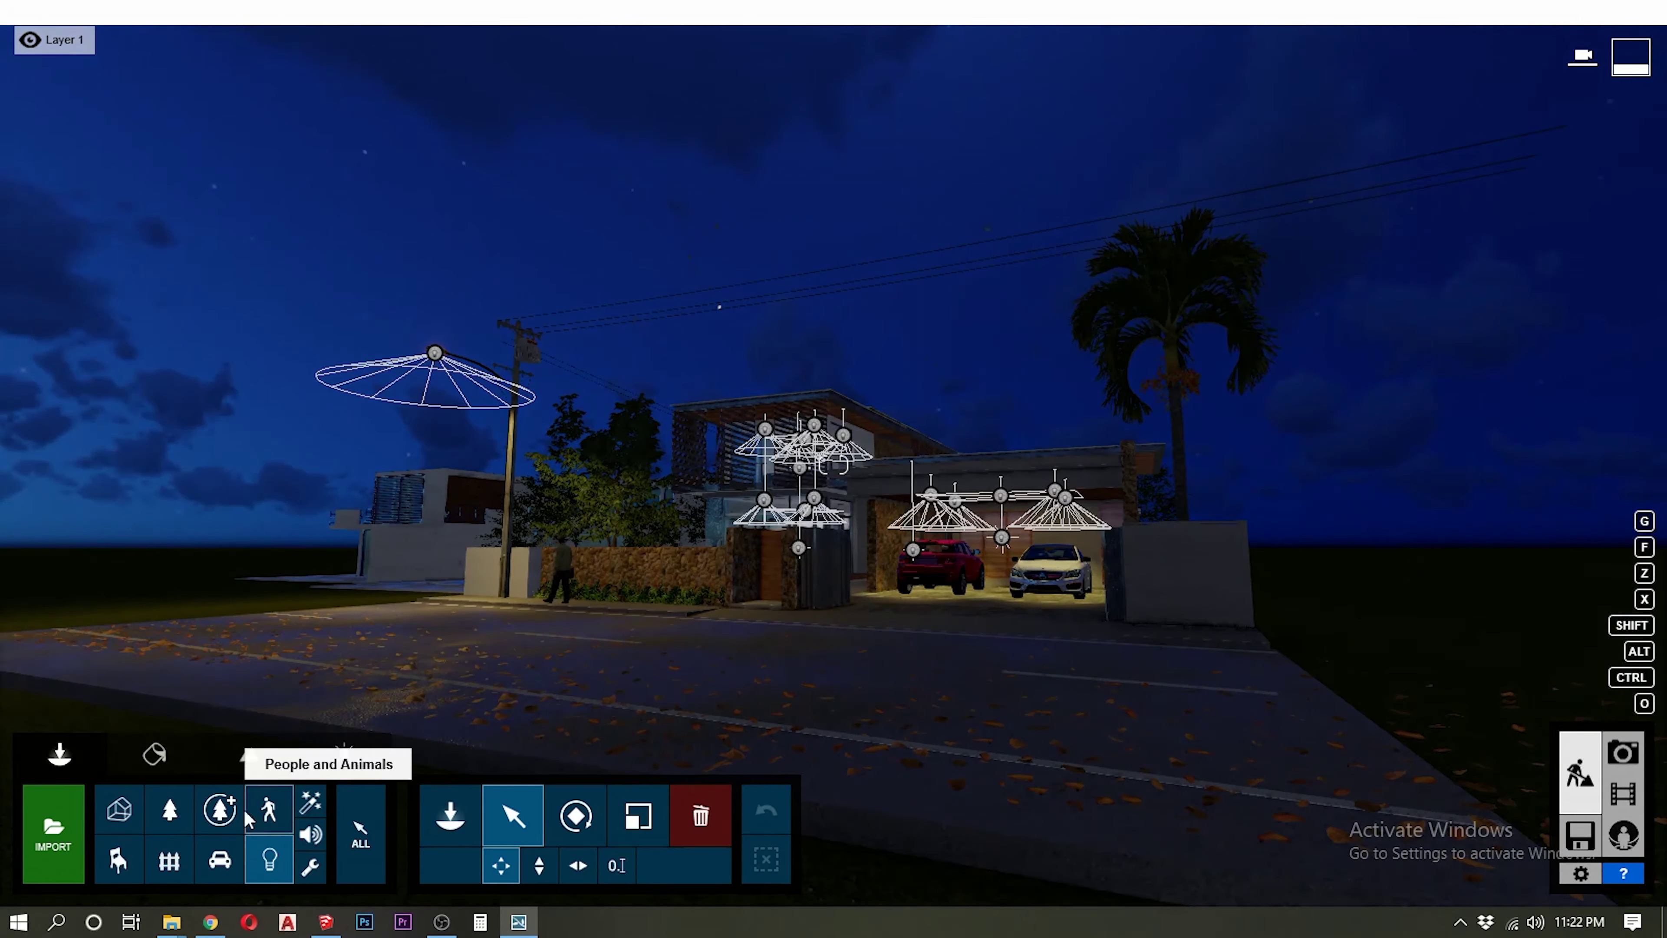
click(463, 833)
mouse_move(235, 641)
right_down()
mouse_move(394, 690)
mouse_move(1004, 610)
right_up()
key(q)
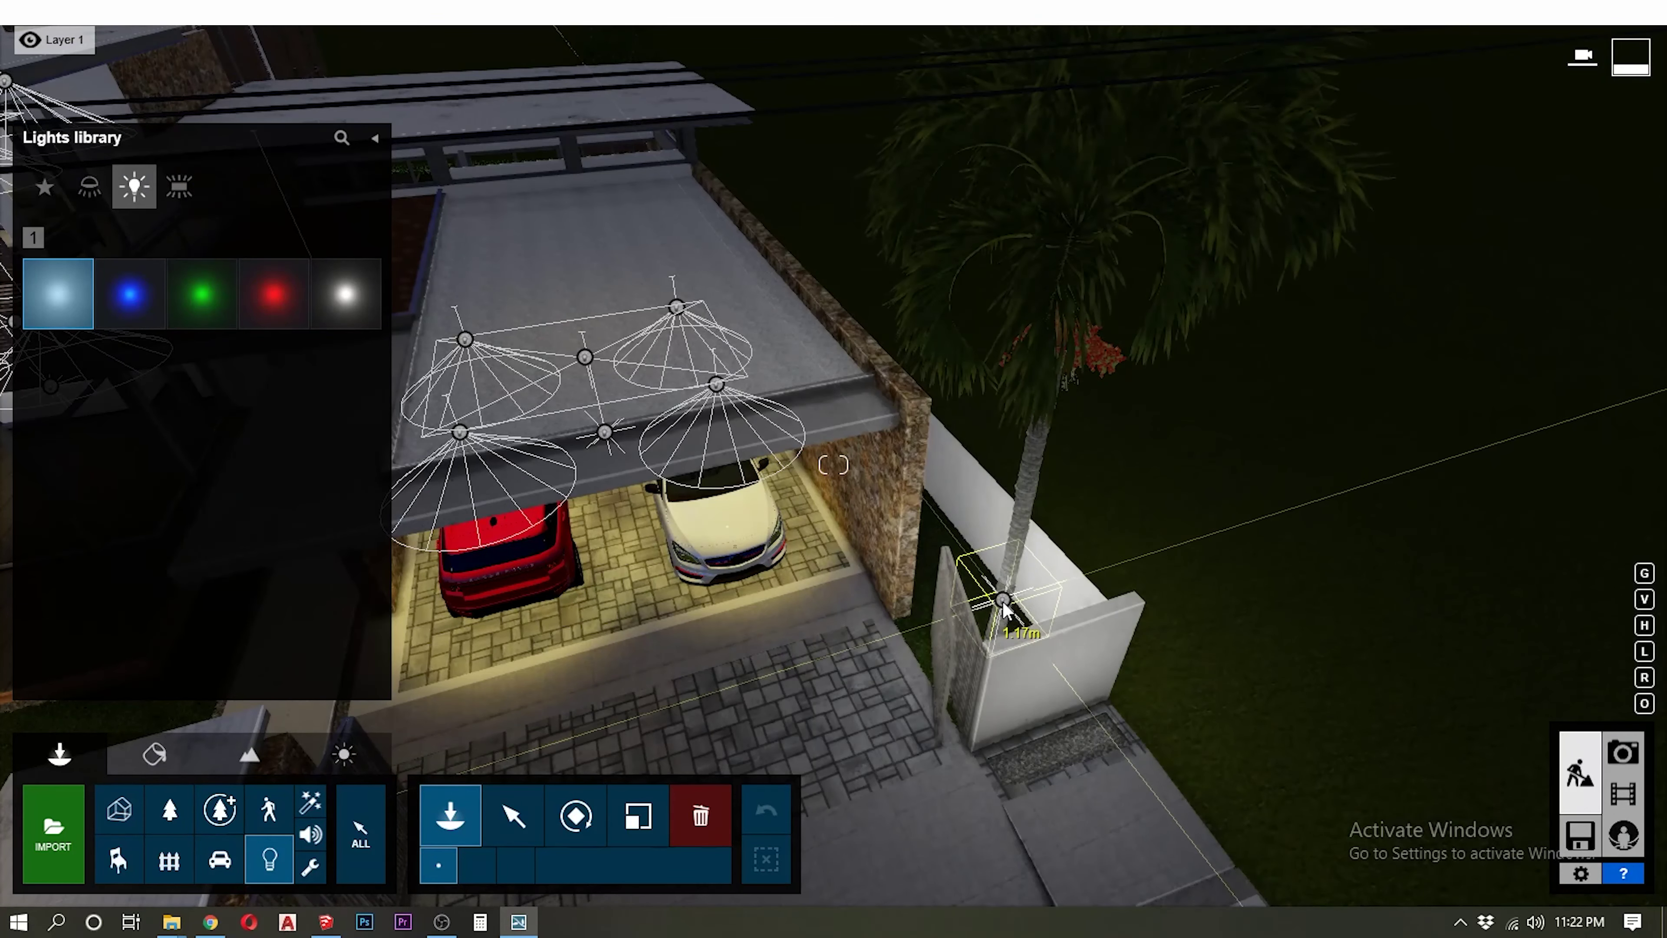
click(1004, 611)
click(1393, 448)
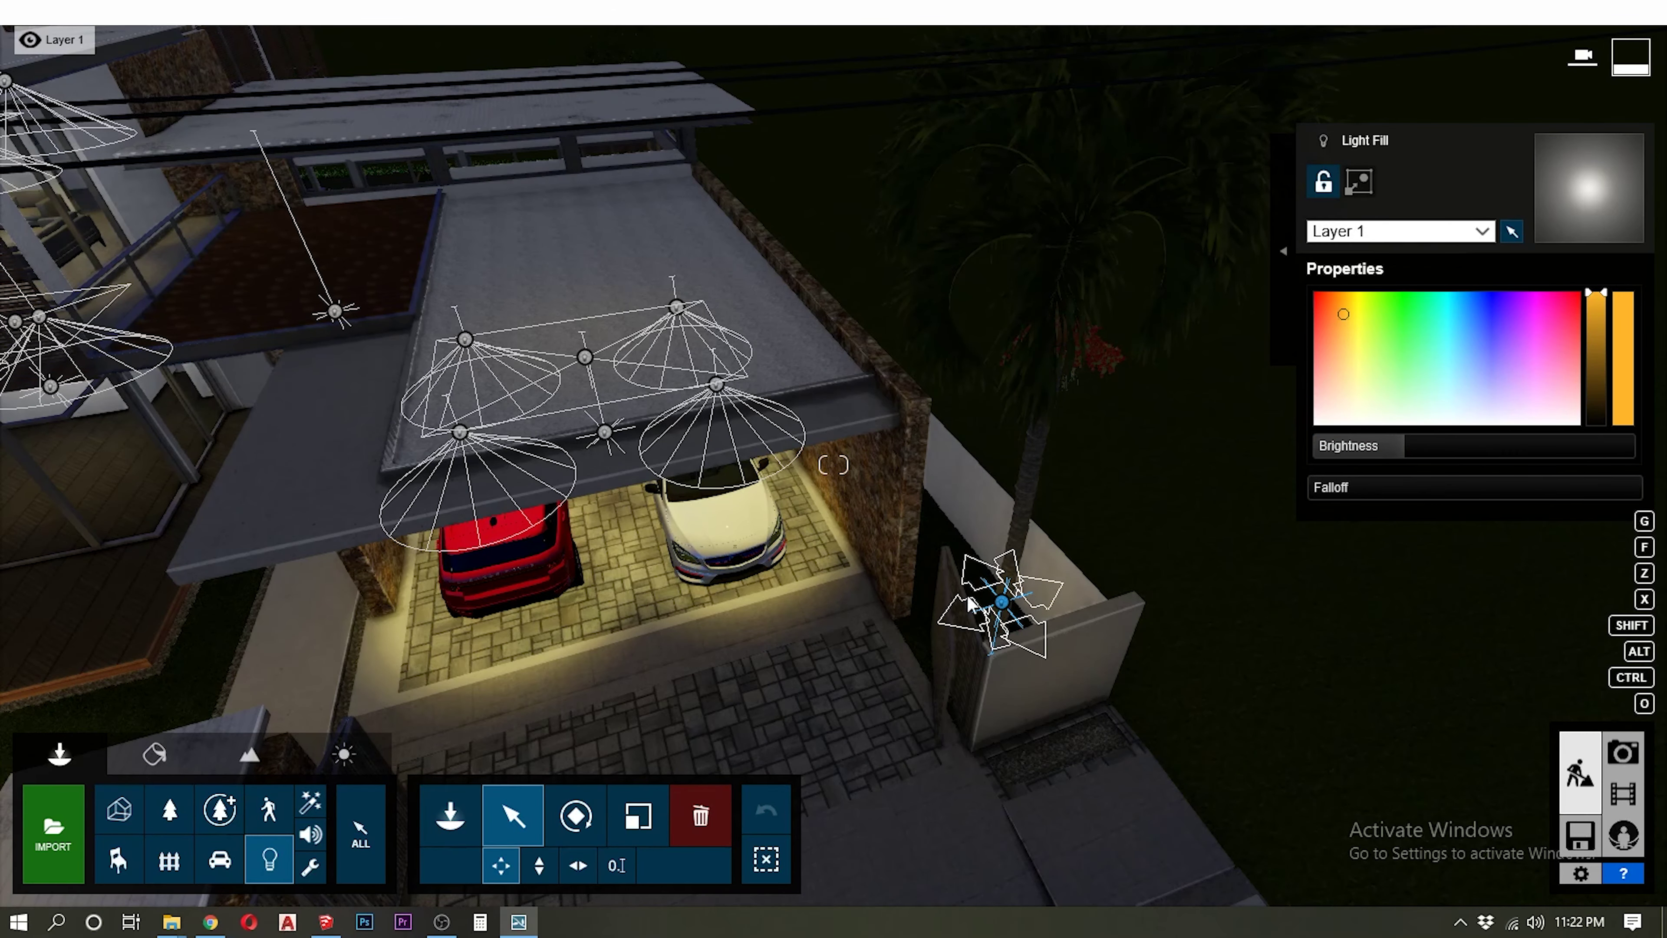
Move the gate light into the front garden and check it in the photo preview
right_drag(970, 603, 1372, 808)
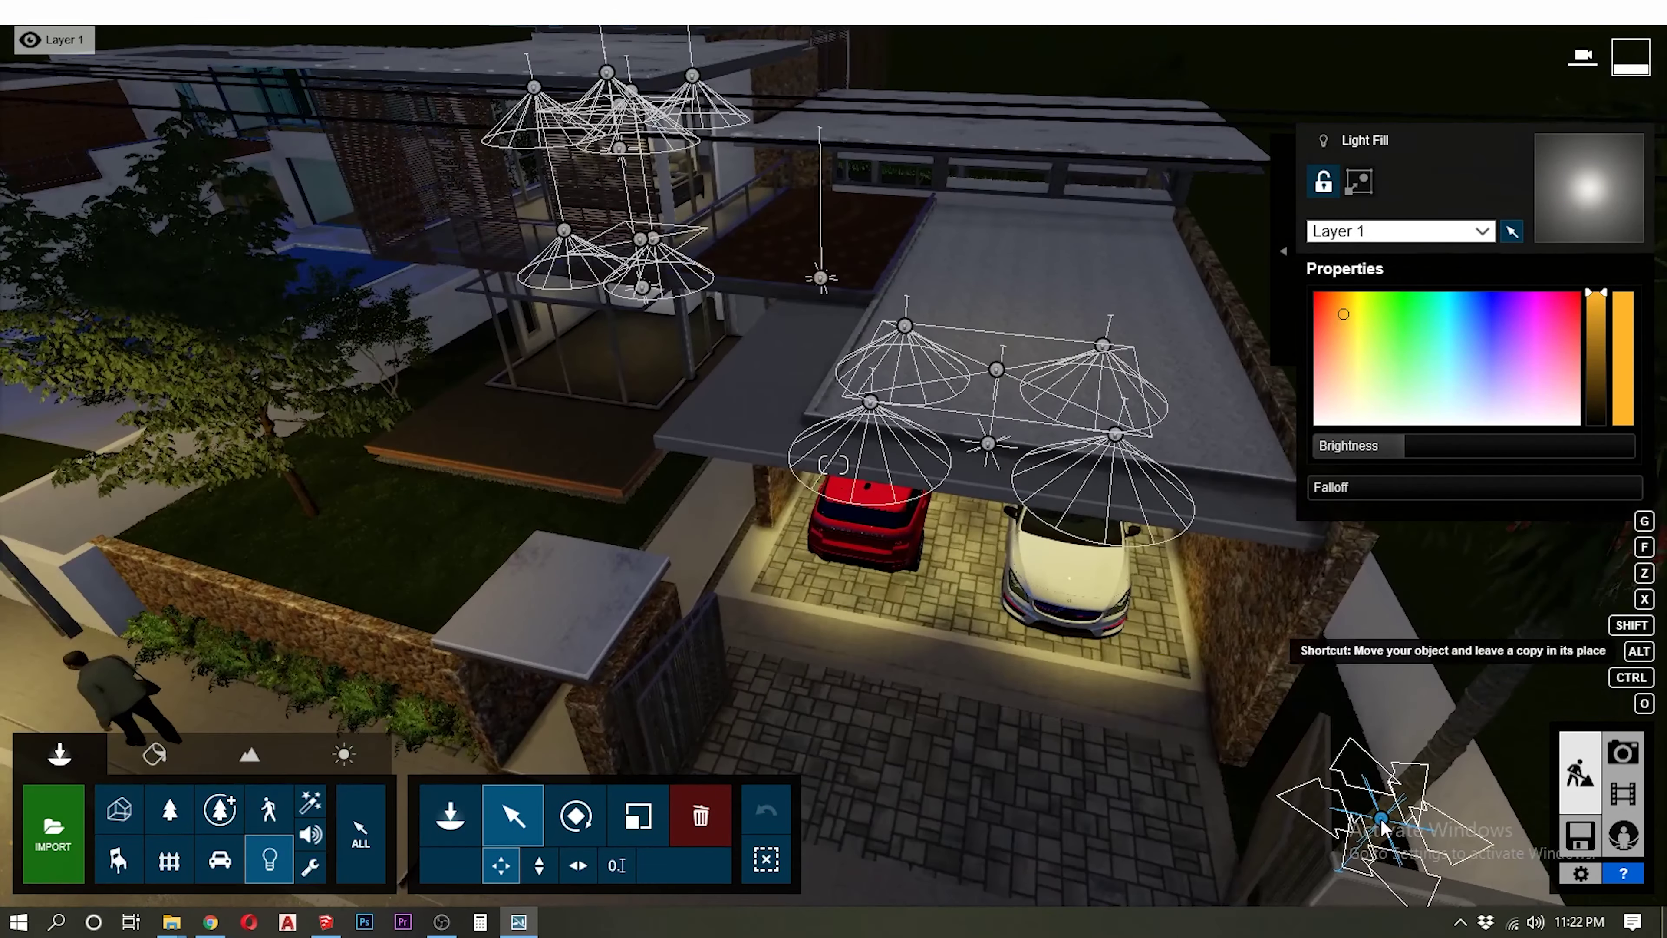
mouse_move(1379, 814)
mouse_down()
mouse_move(355, 470)
mouse_move(279, 472)
mouse_up()
click(1623, 752)
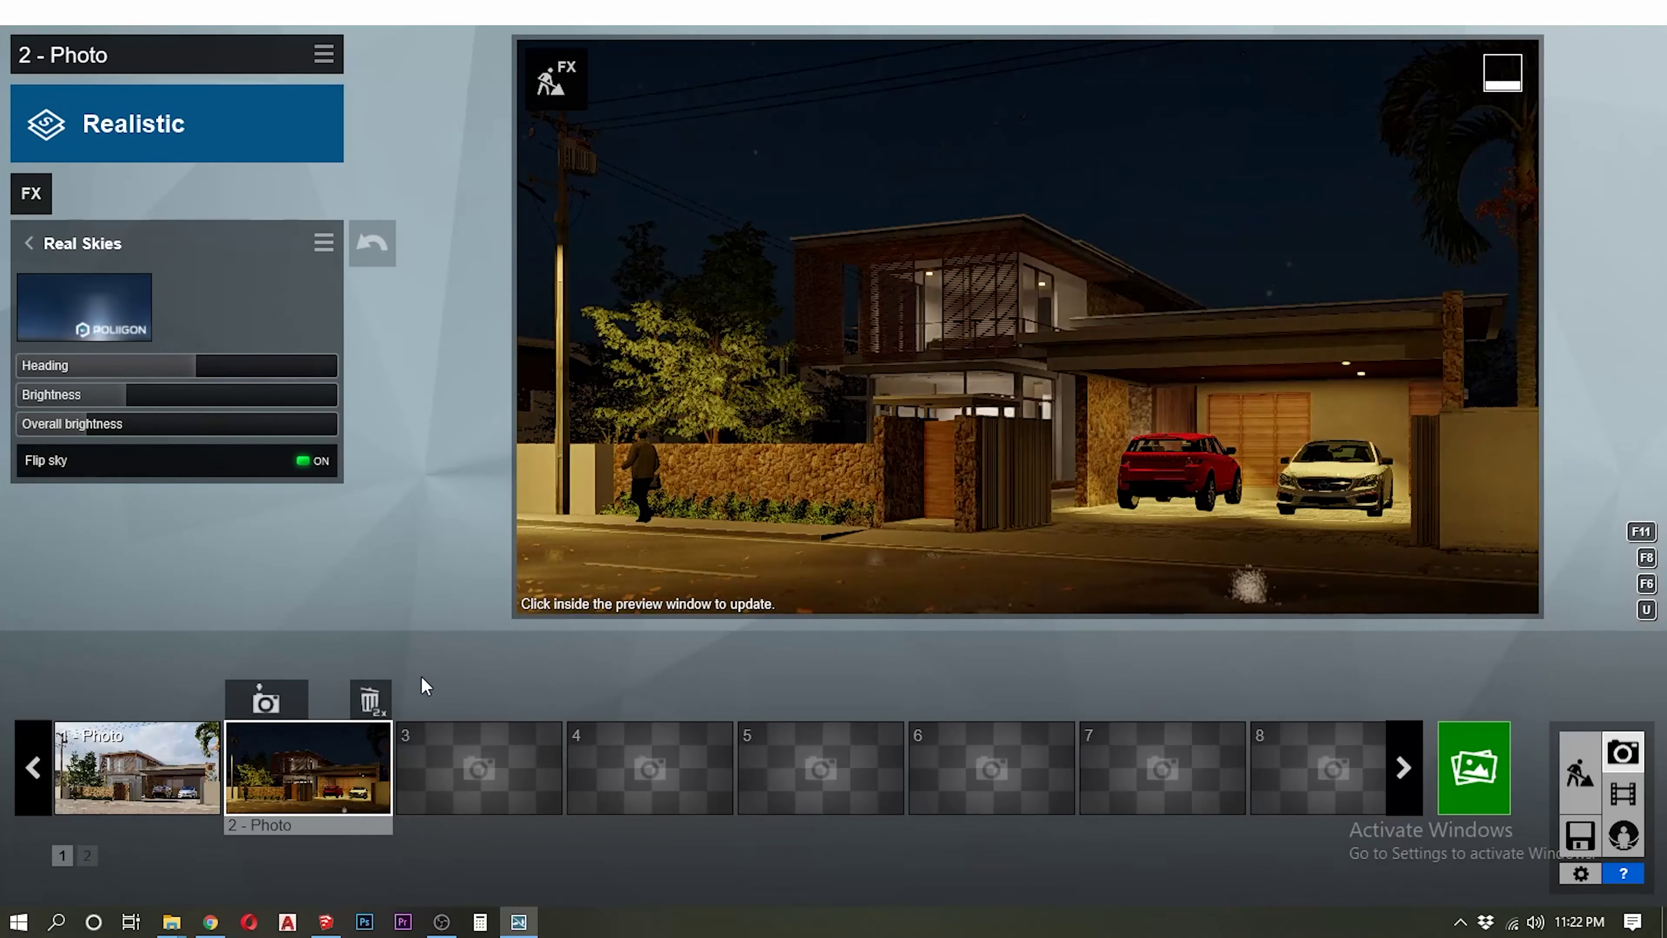
click(1595, 791)
Re-aim the street lamp's beam to the right and confirm it in the photo preview
click(435, 490)
mouse_move(435, 489)
right_down()
mouse_move(488, 615)
mouse_move(569, 537)
mouse_move(689, 522)
mouse_move(308, 636)
right_up()
mouse_move(308, 635)
mouse_down()
mouse_move(1117, 689)
mouse_move(1433, 651)
mouse_move(1476, 631)
mouse_up()
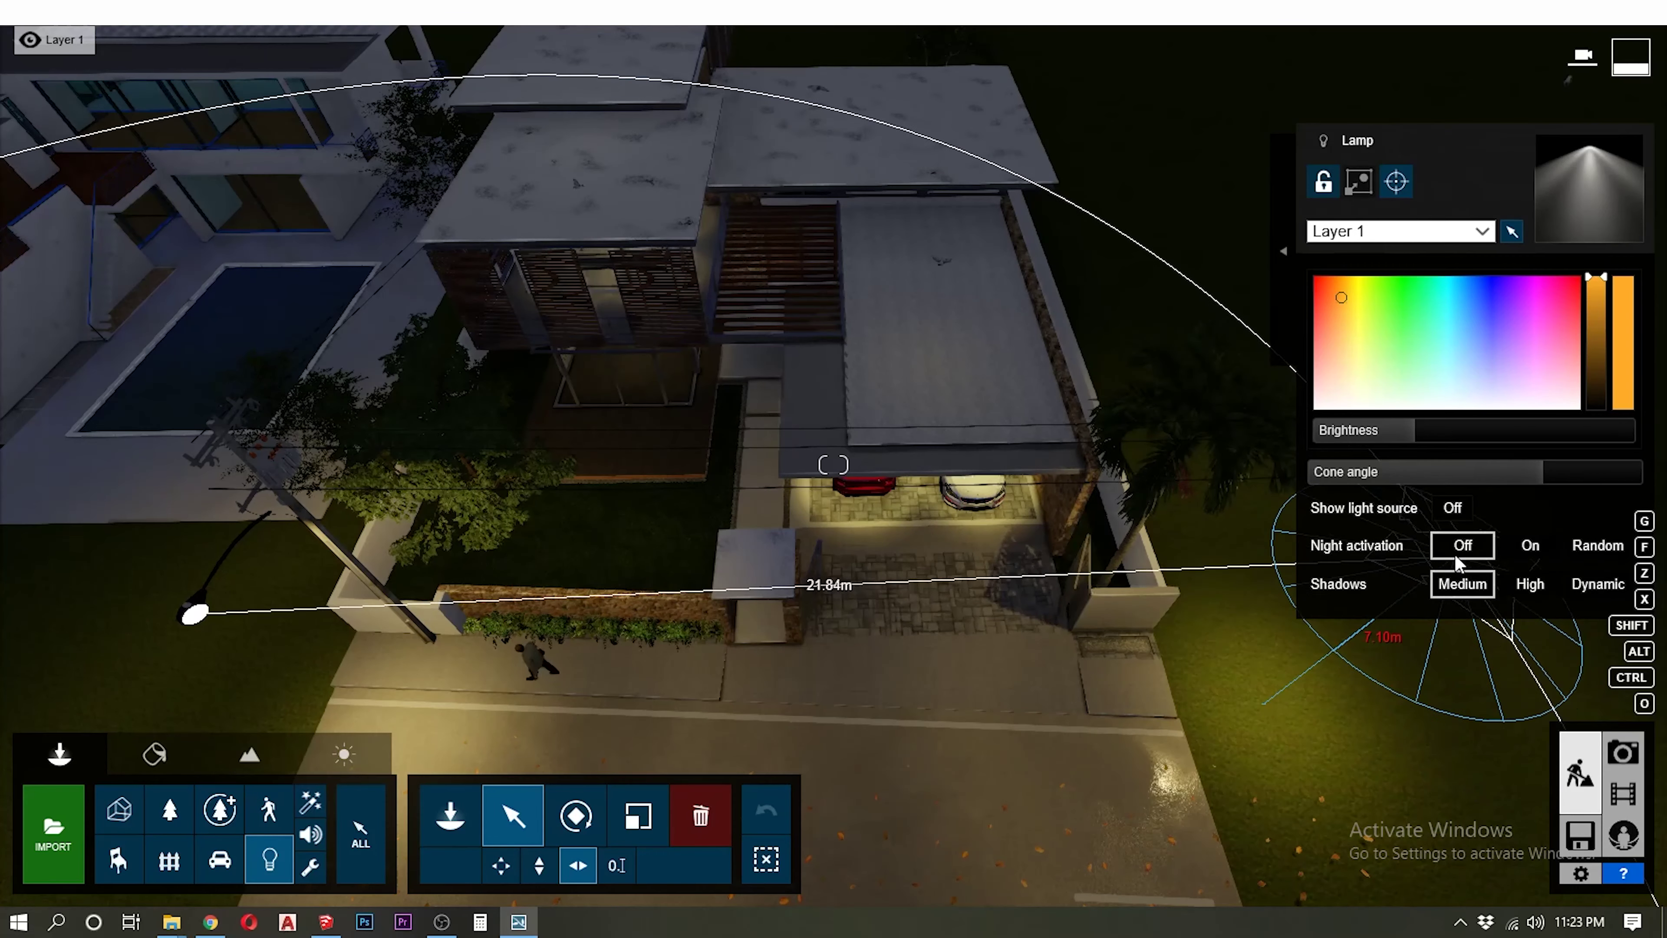
click(1623, 752)
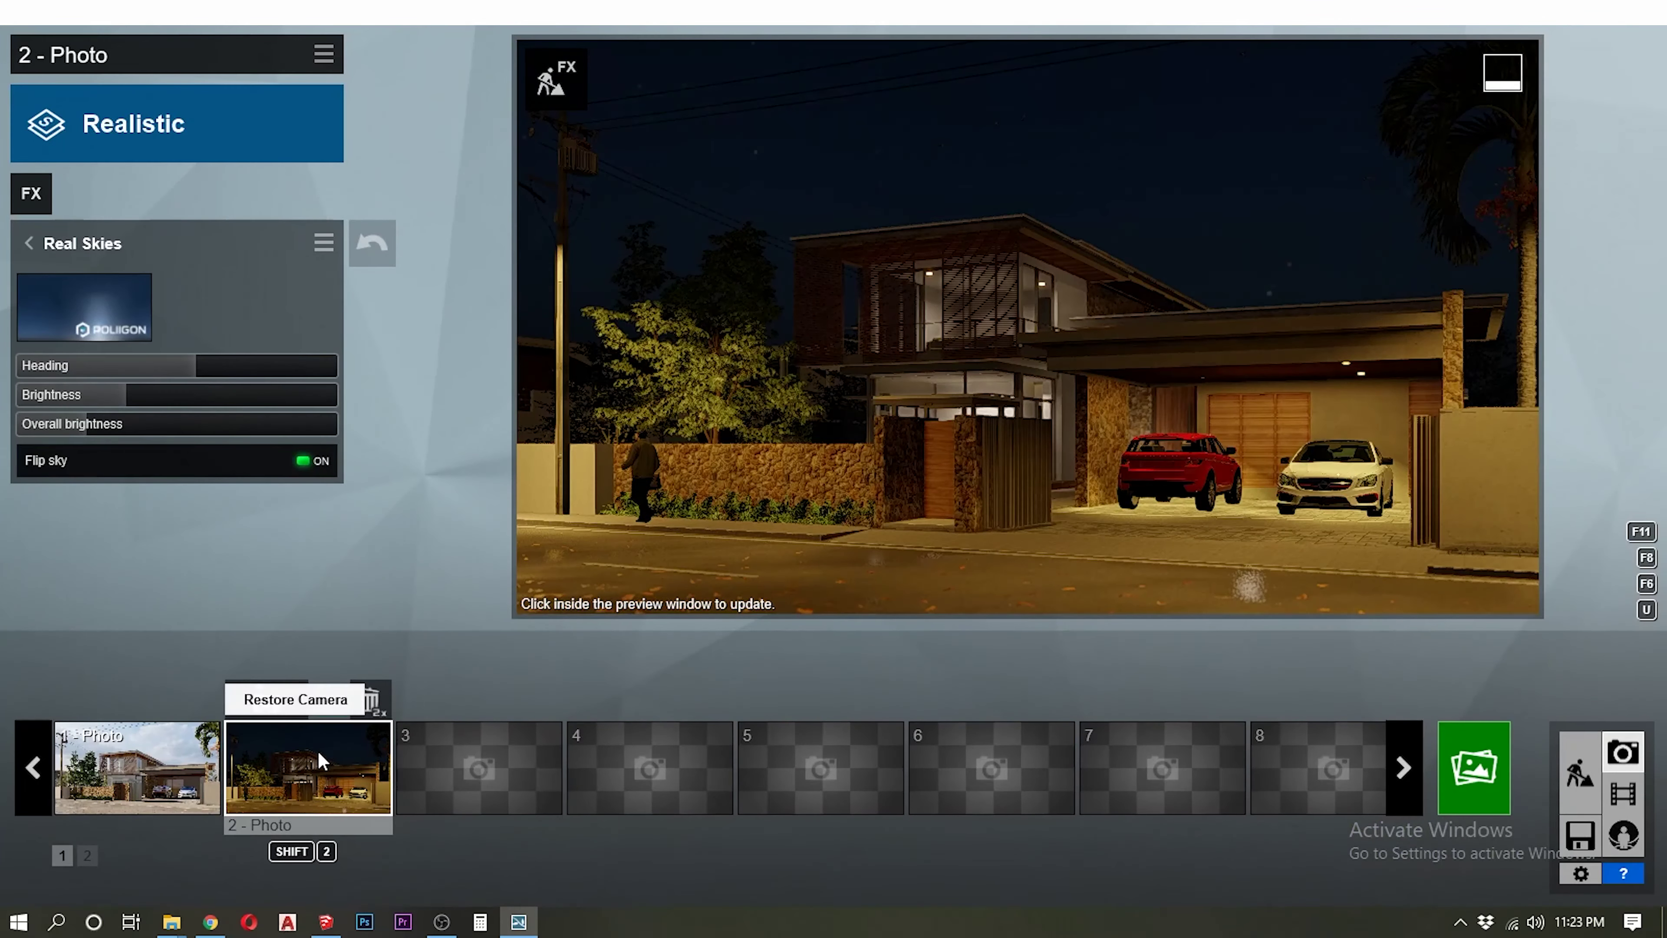
click(1580, 775)
click(270, 858)
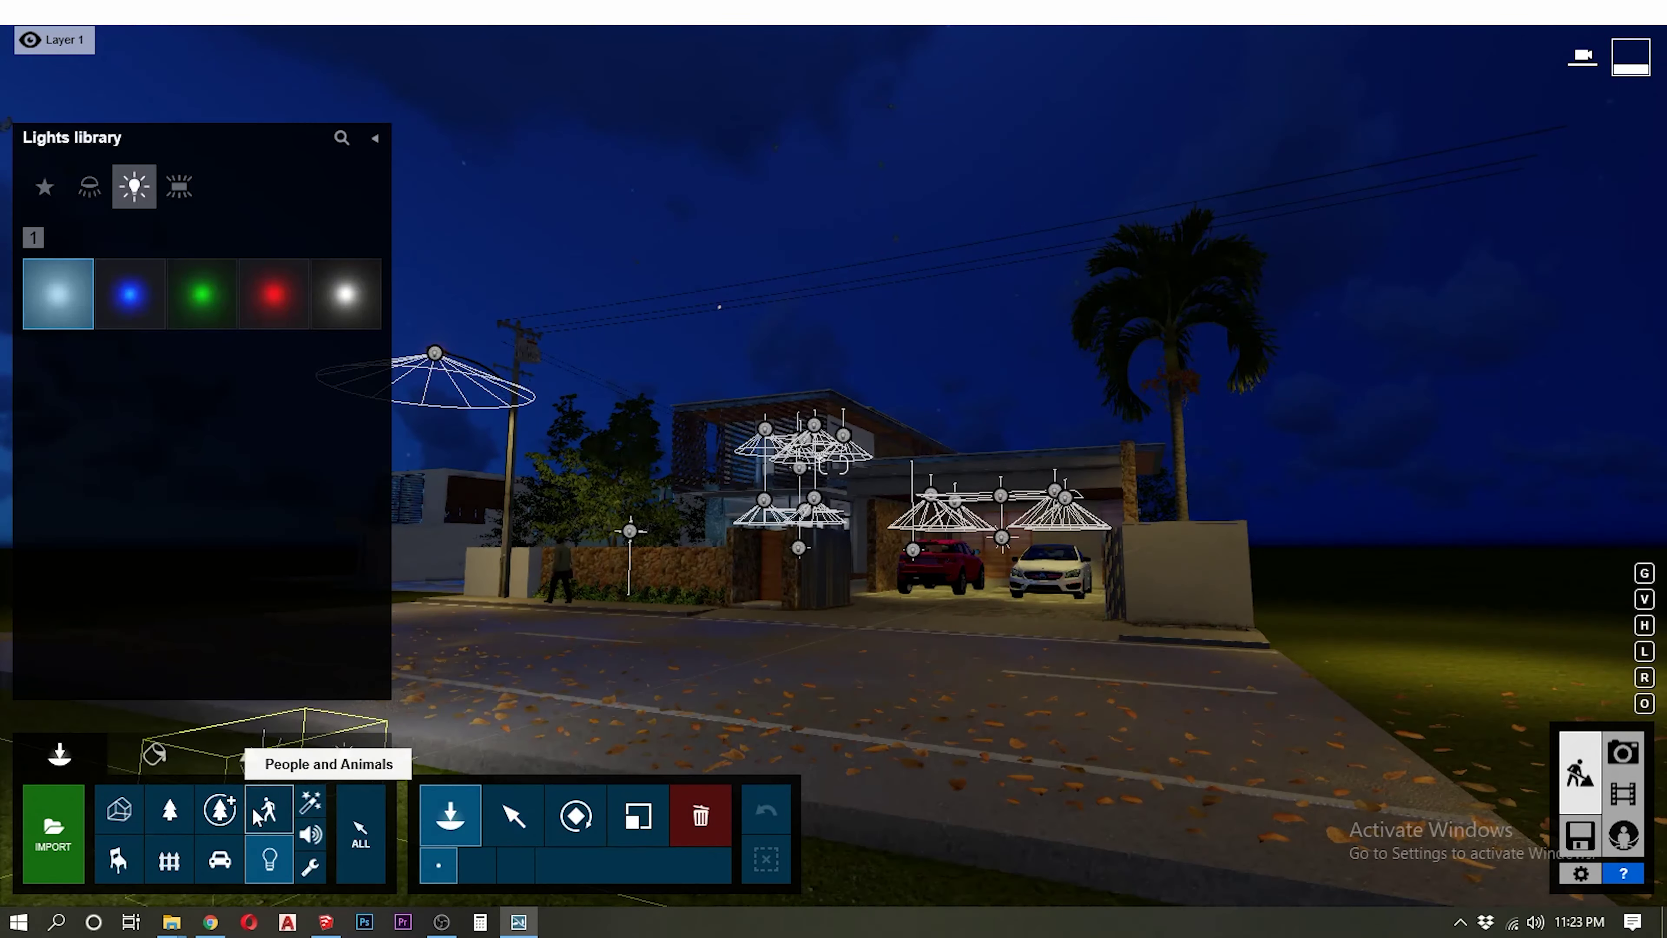
Place a widened line light along the upper balcony ceiling at brightness 34.1 and preview it
click(179, 187)
click(130, 294)
key(w)
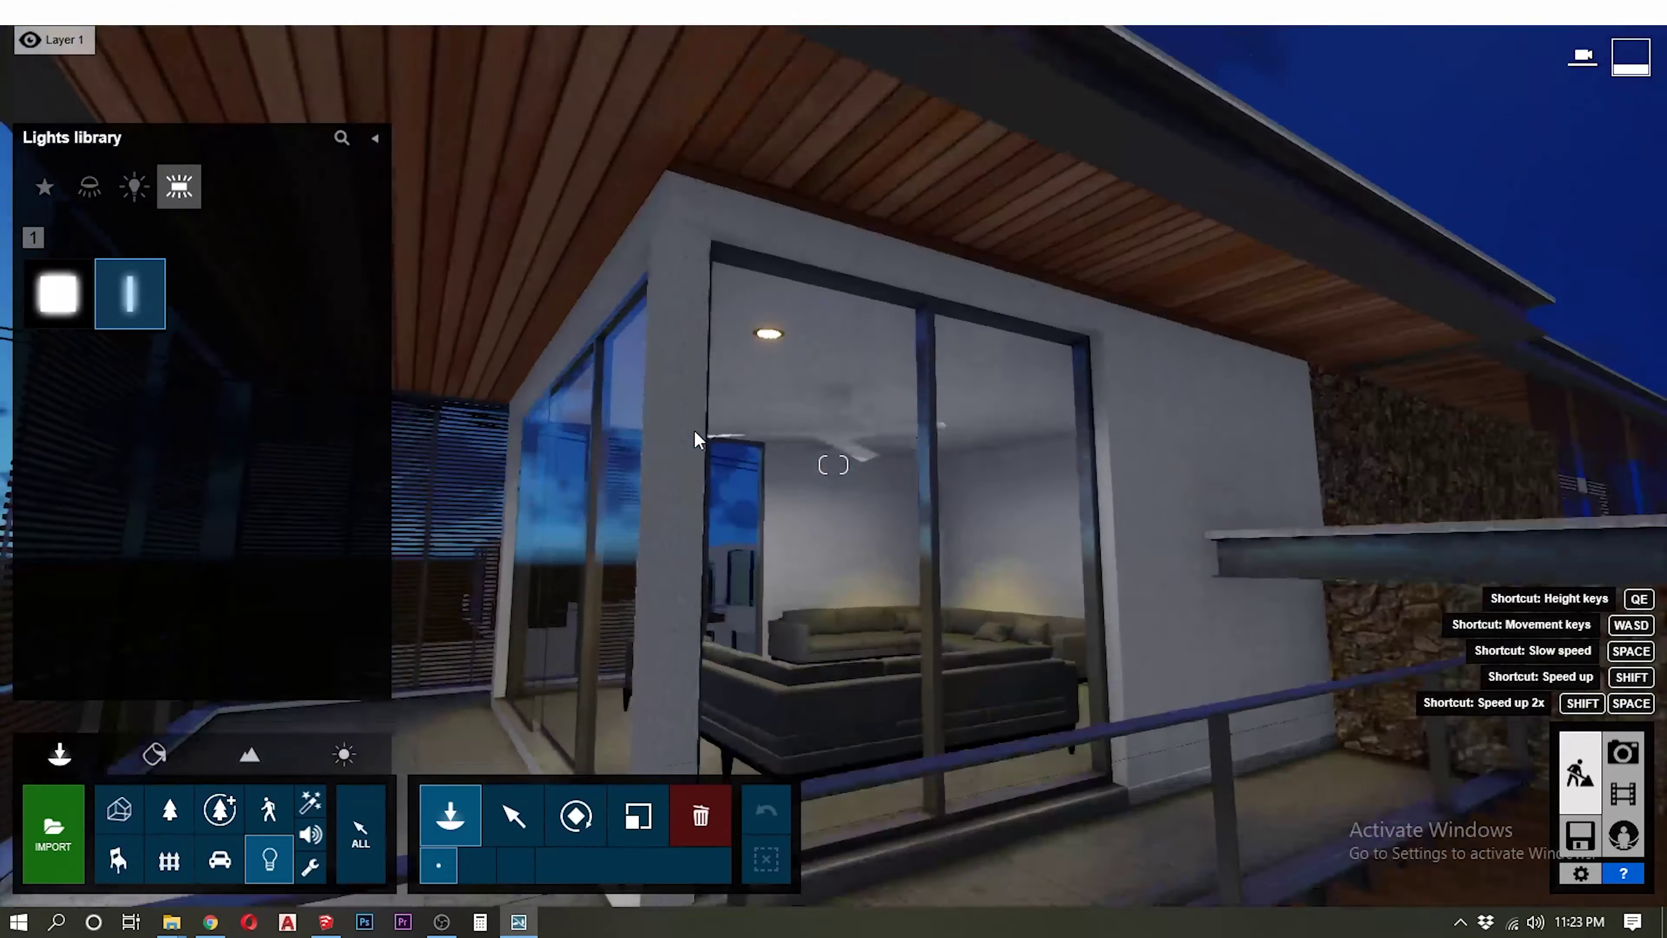
click(638, 334)
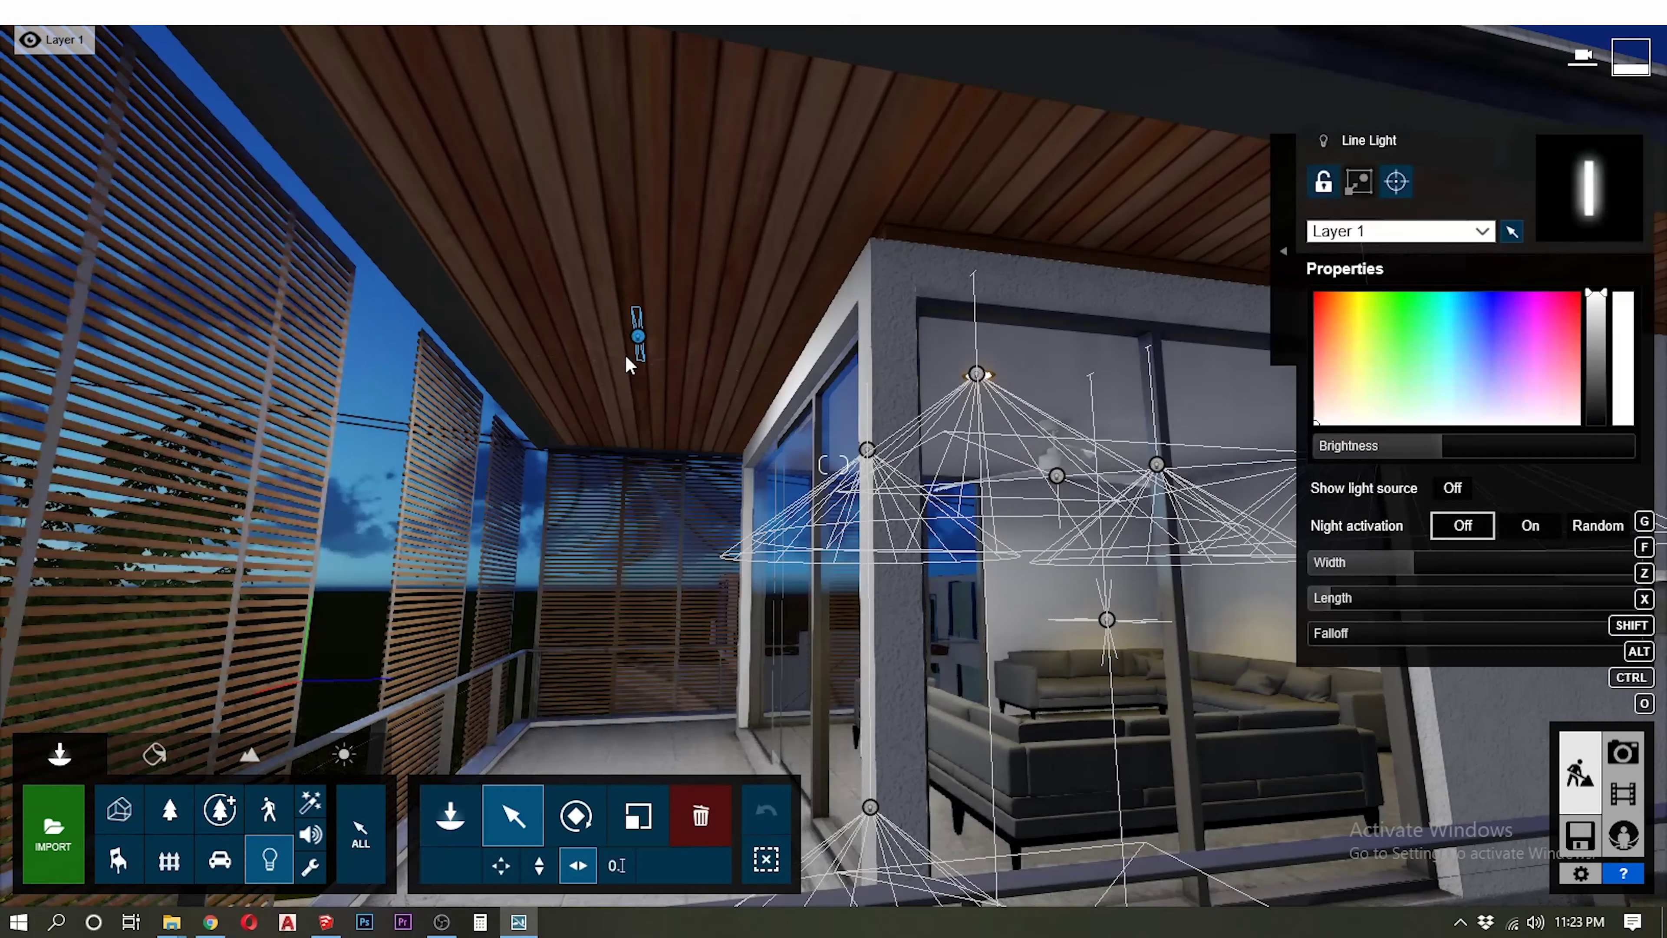
drag(1411, 564, 1526, 564)
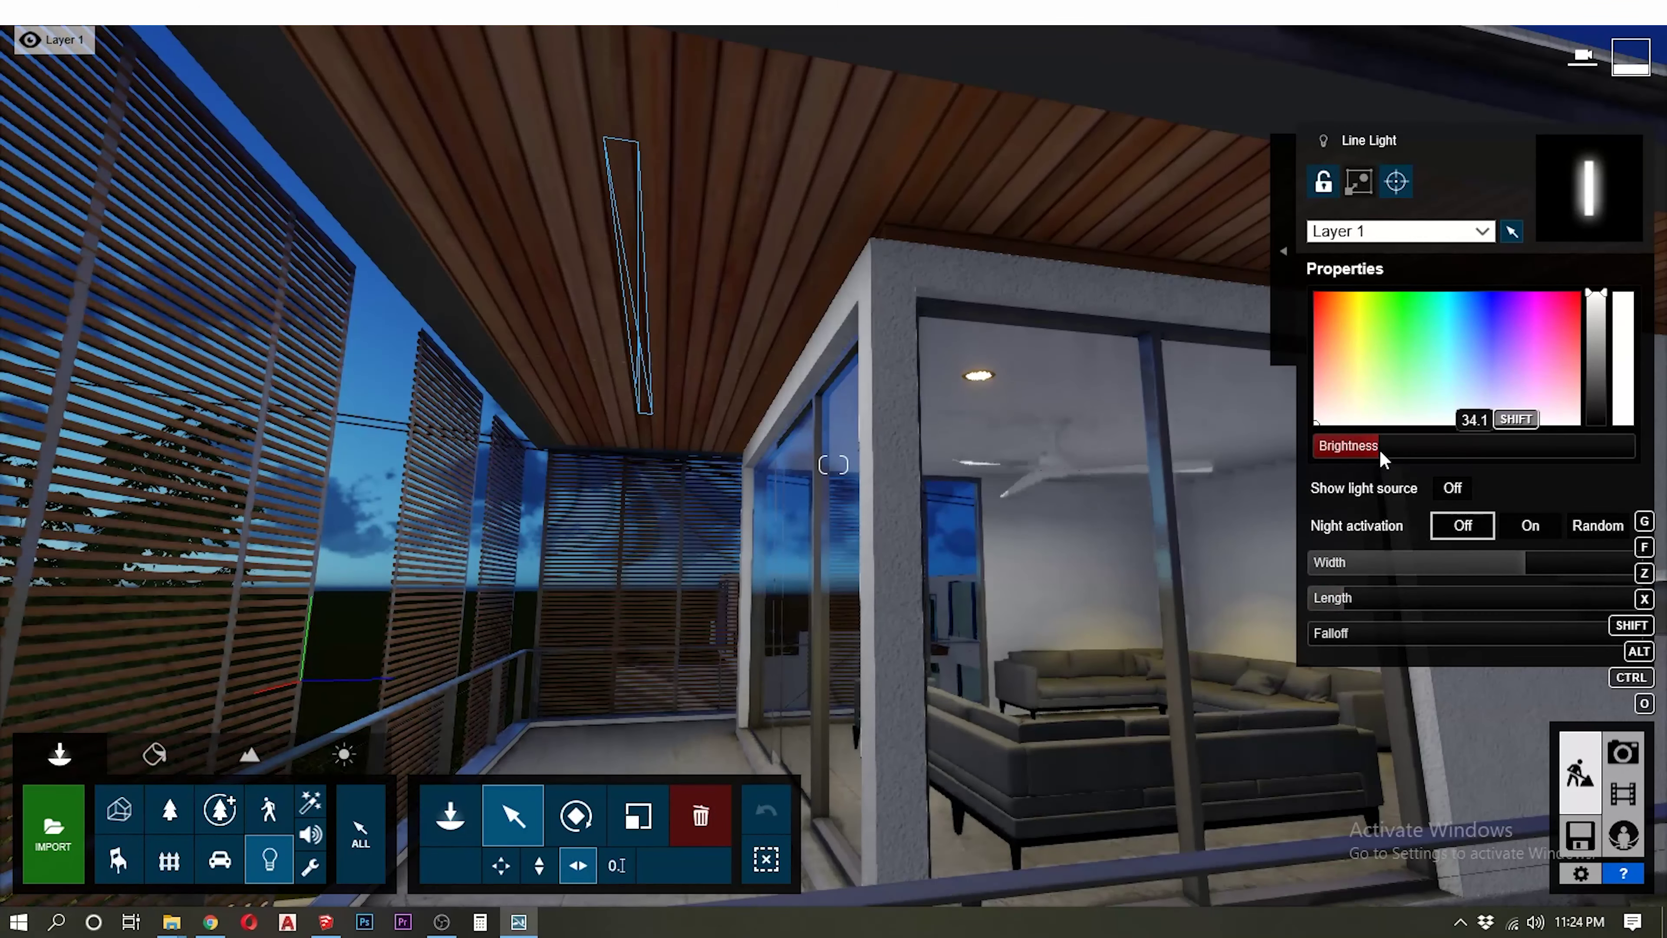
click(1622, 753)
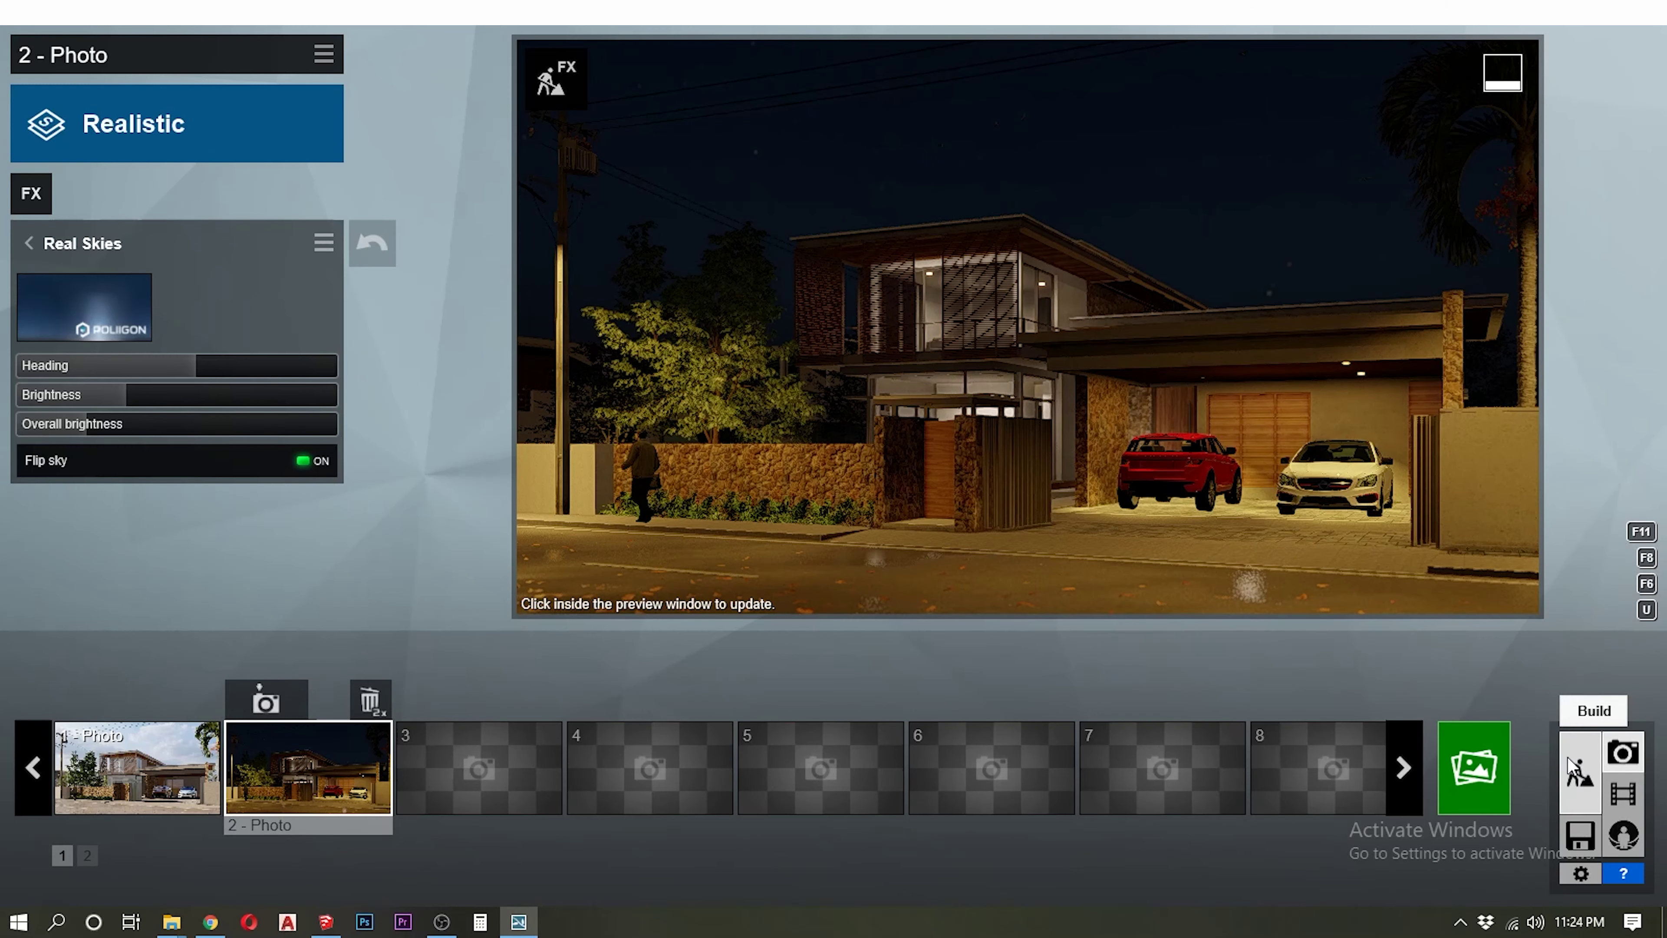
click(1575, 788)
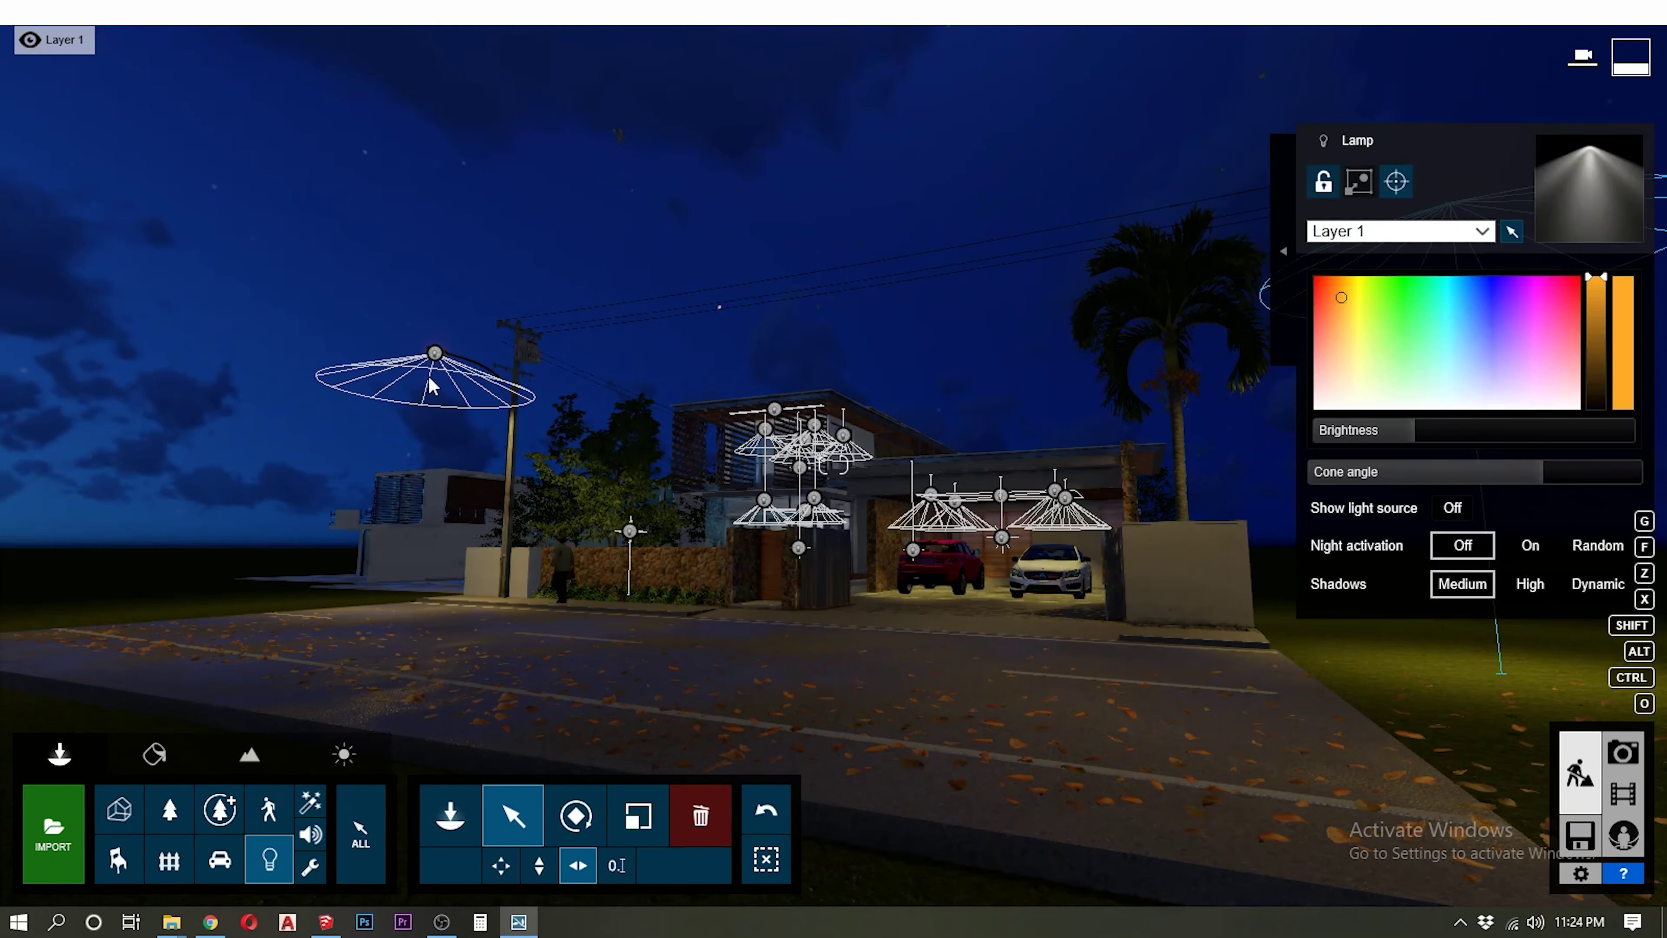
Set the street-pole lamp's cone angle to 2.0 rad and check it in the night preview
click(1623, 753)
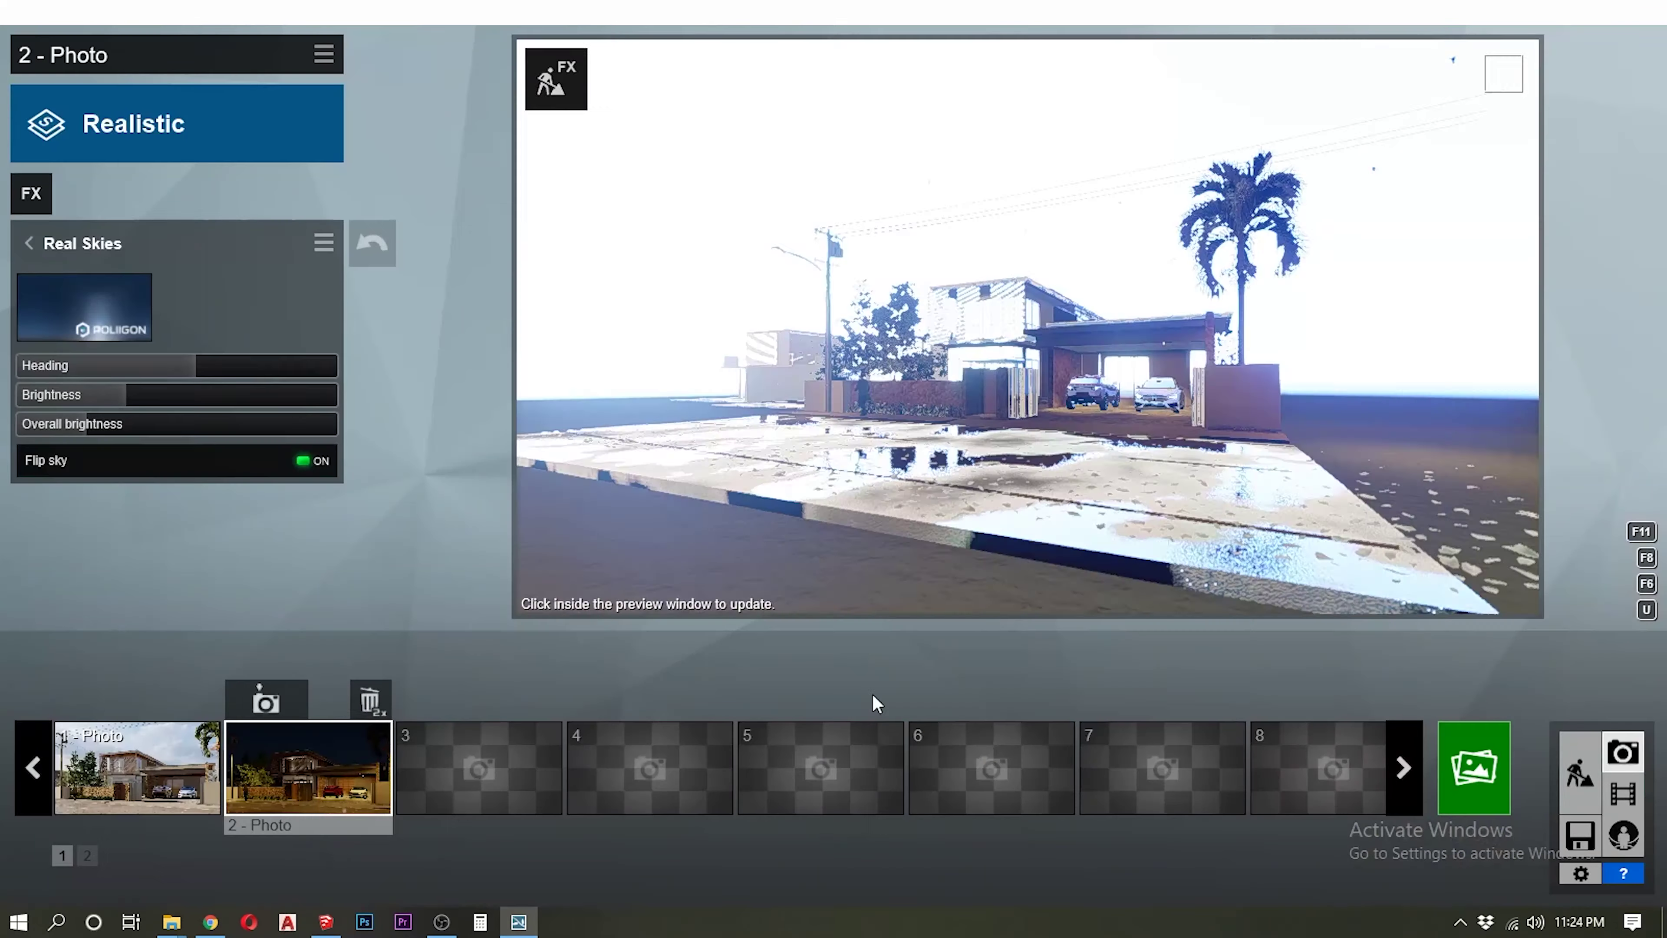
click(1573, 811)
click(435, 355)
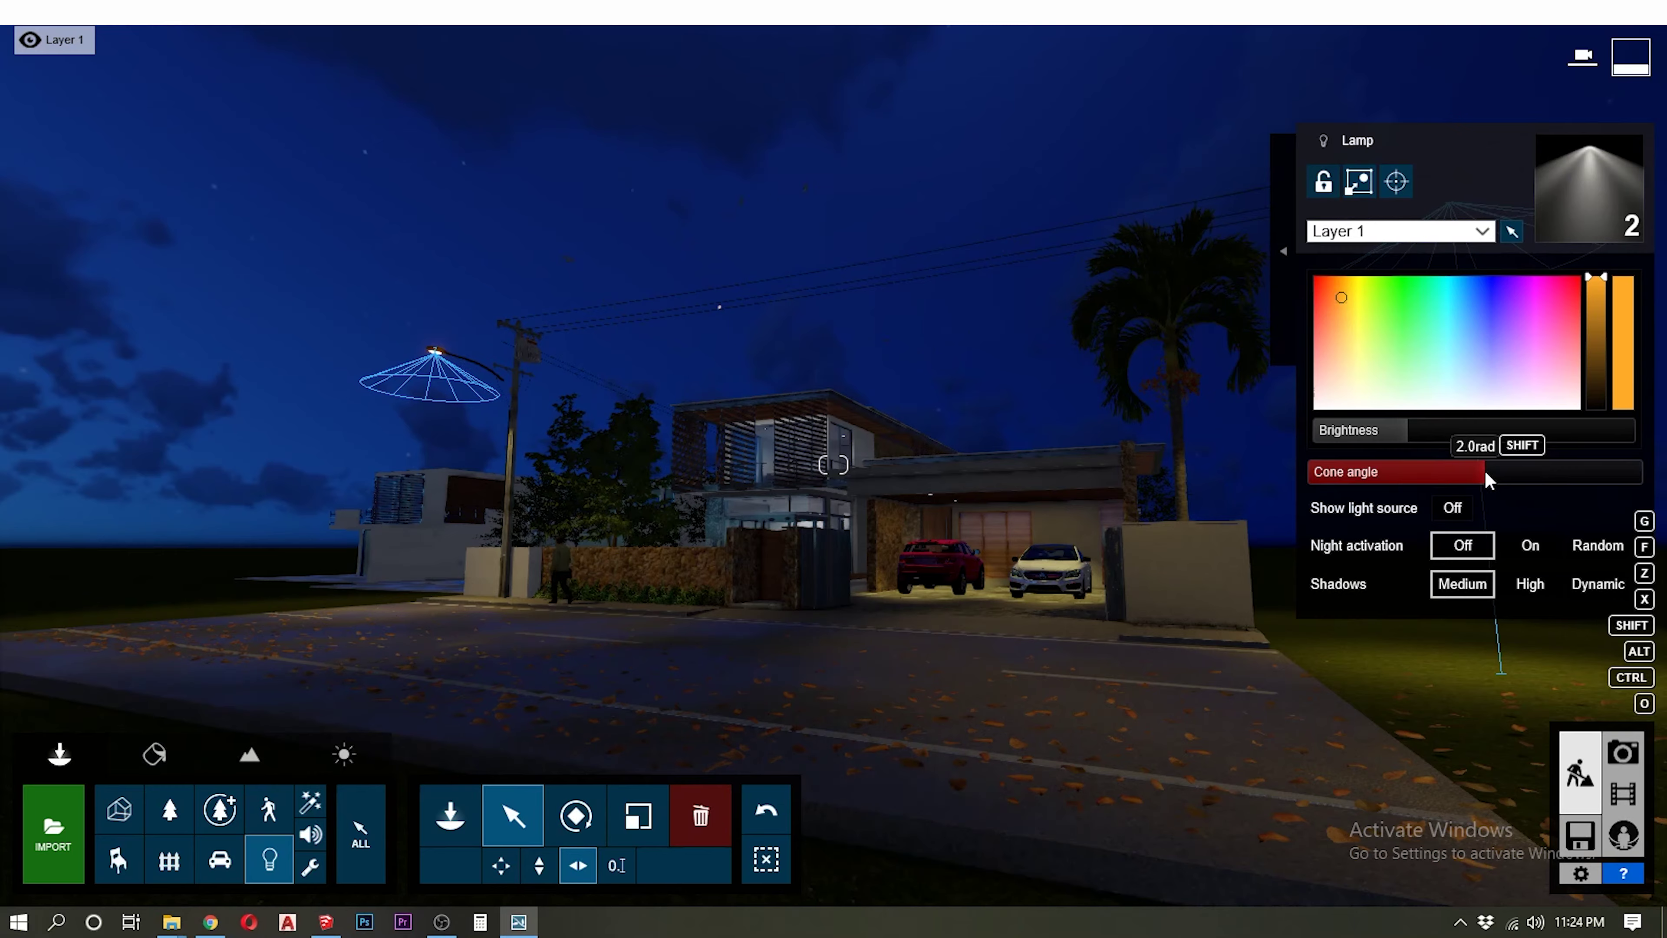
click(1622, 754)
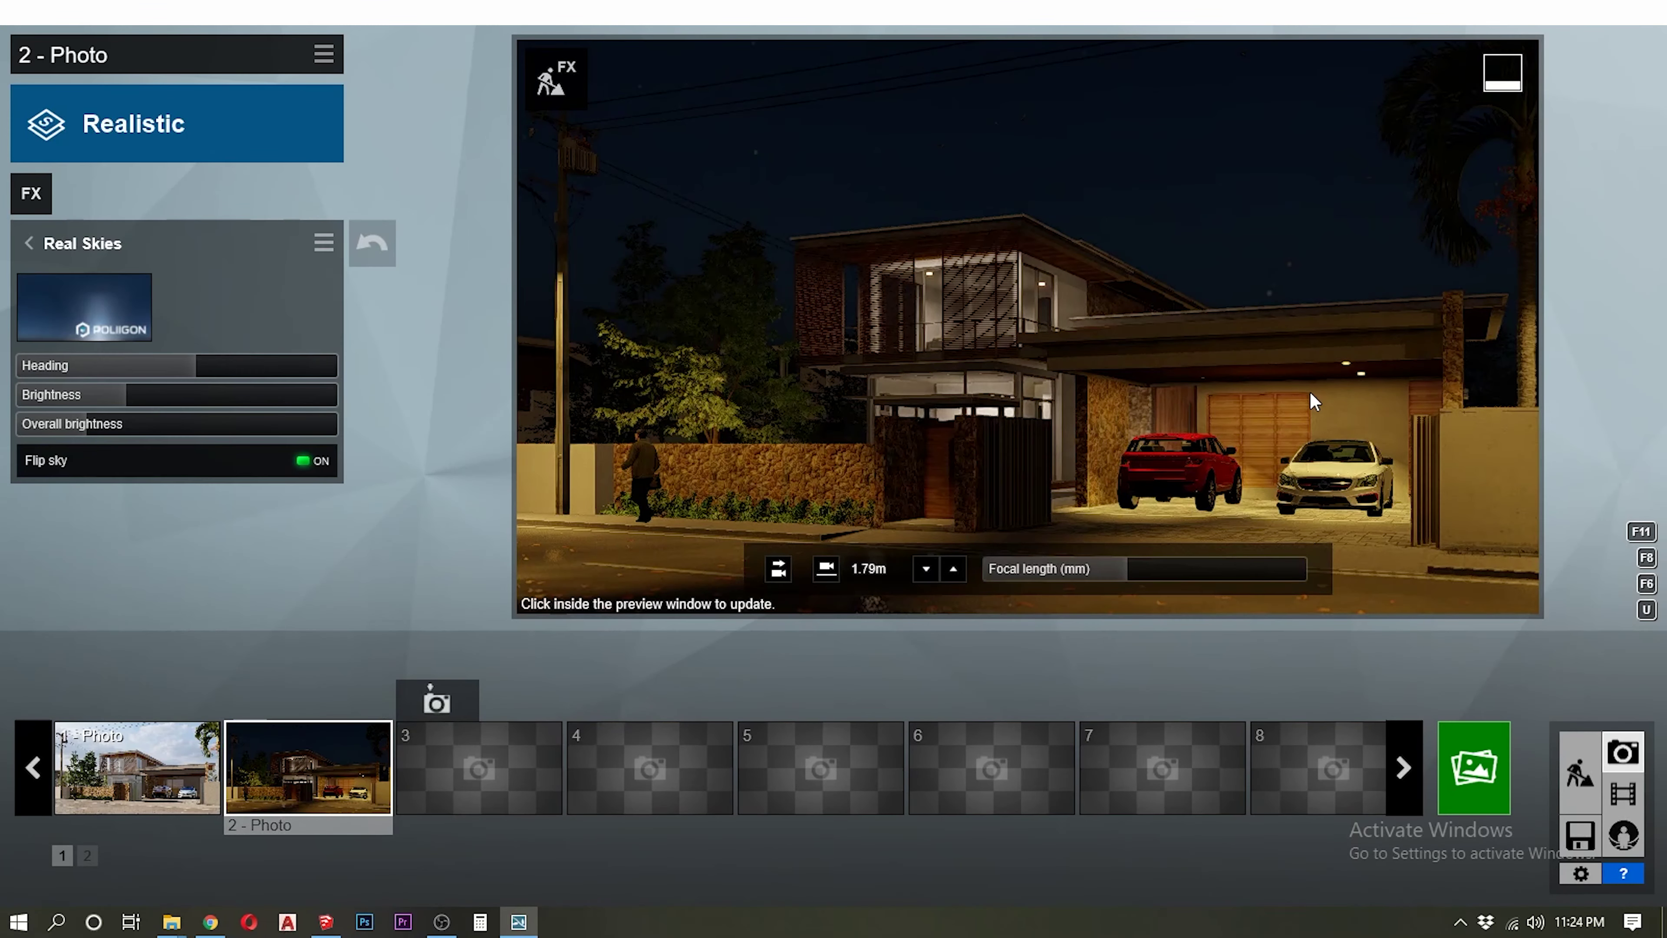
click(1575, 778)
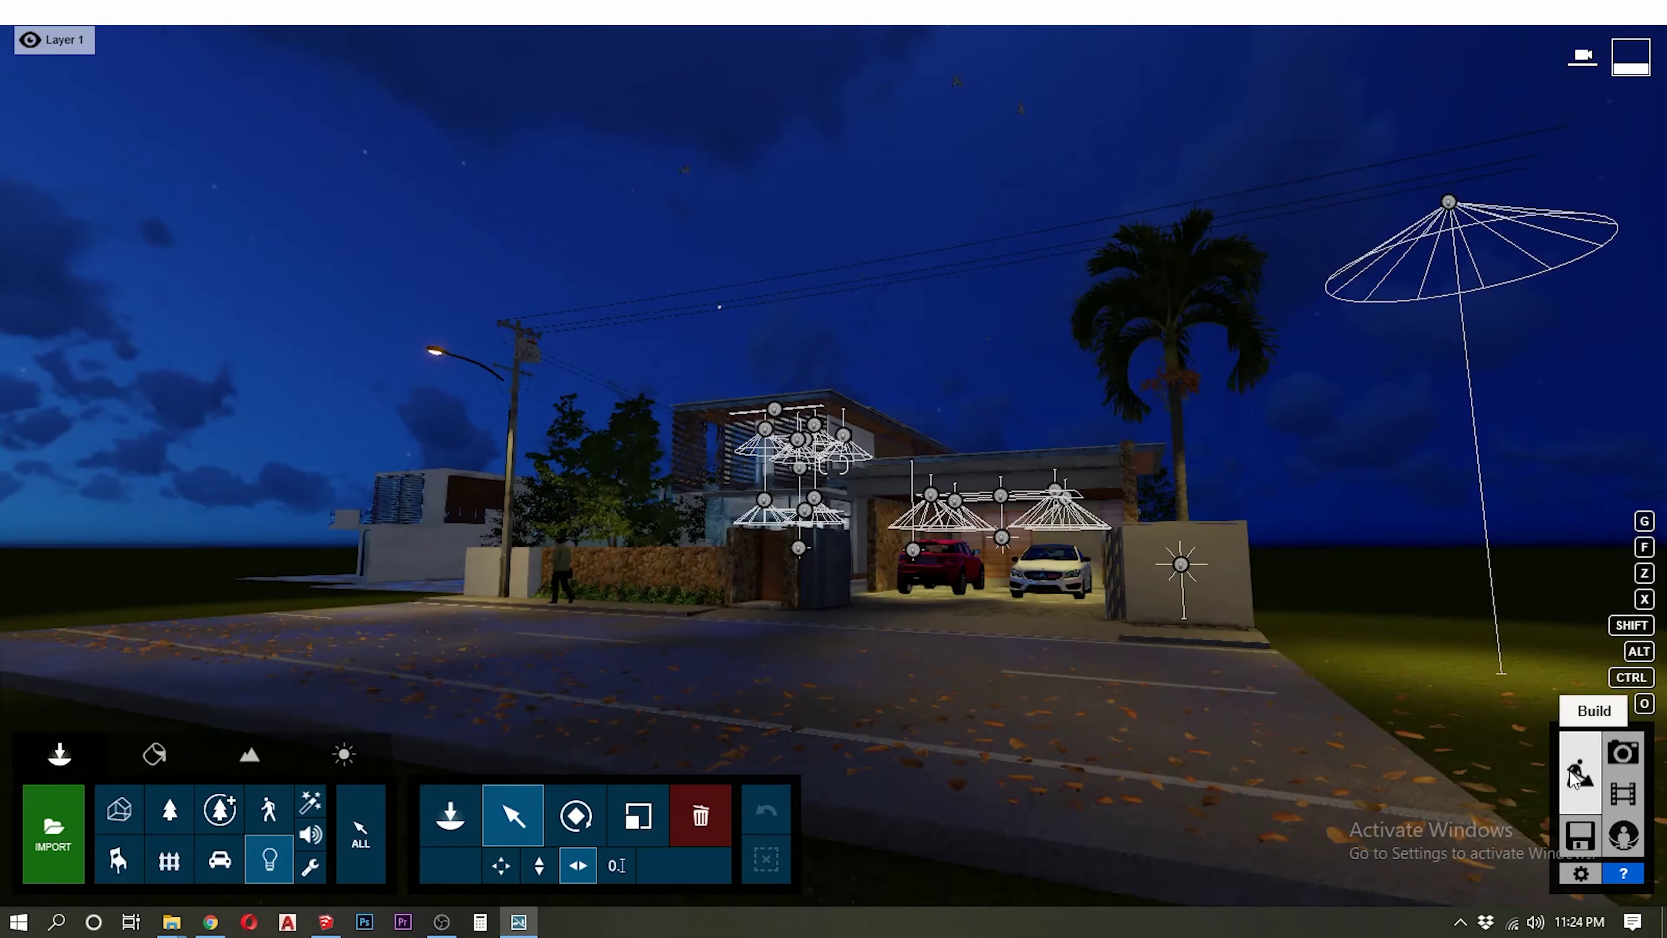
scroll(714, 625, up, 5)
scroll(709, 615, up, 5)
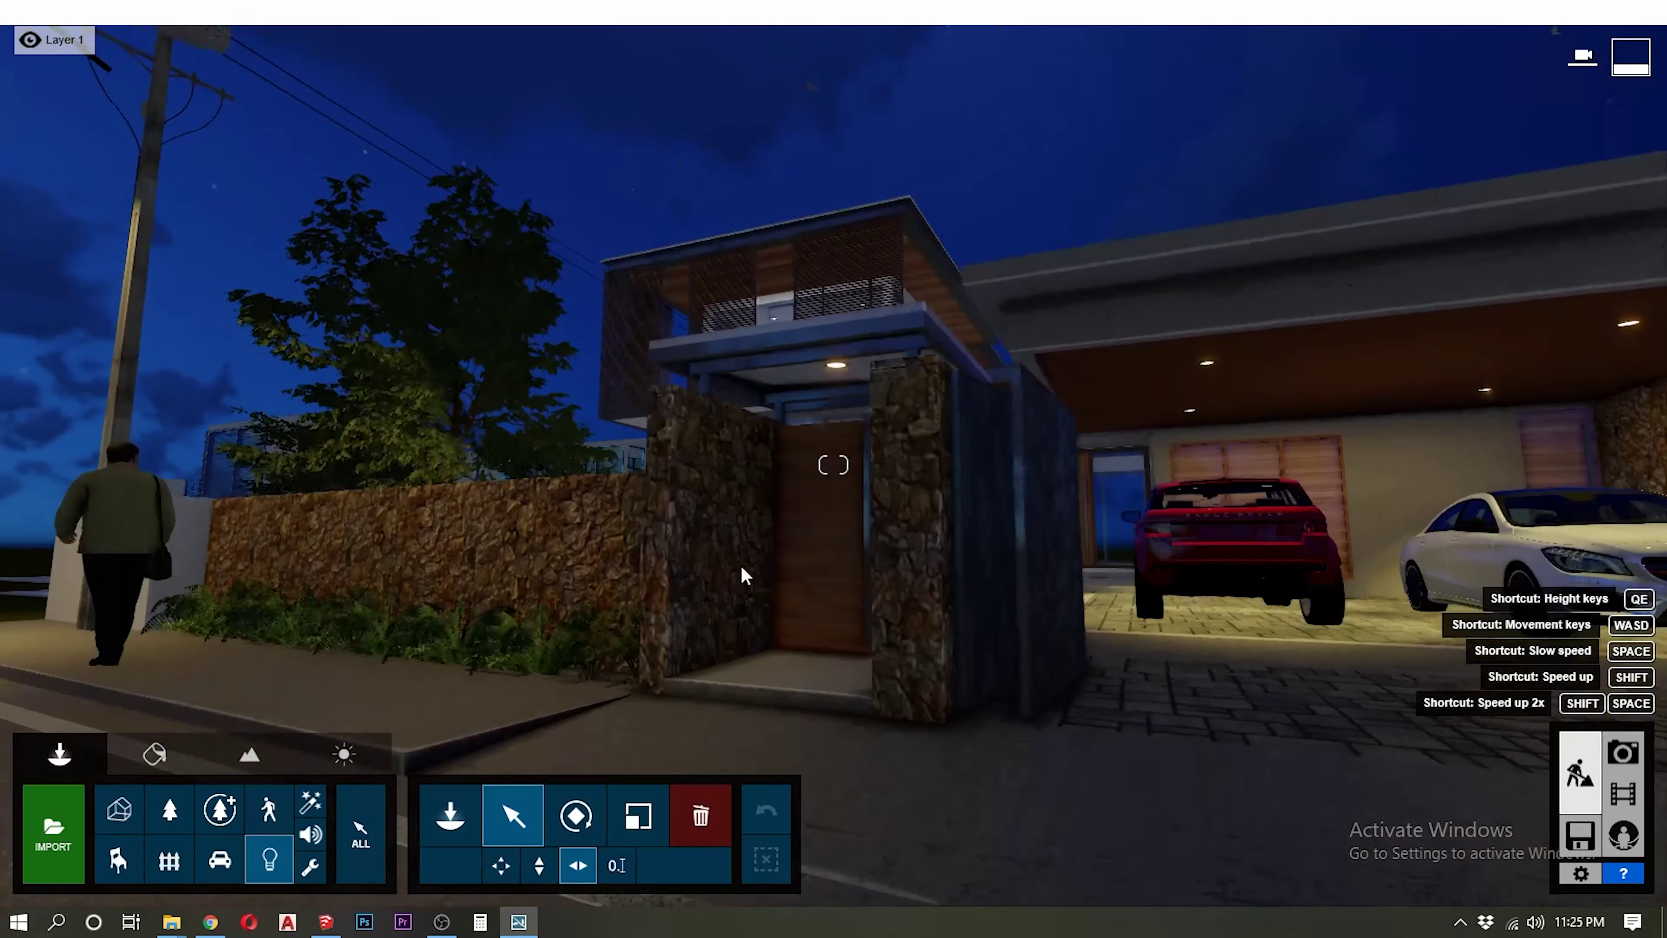
Narrow the cone and lower the brightness of the lamp above the front gate
click(1207, 370)
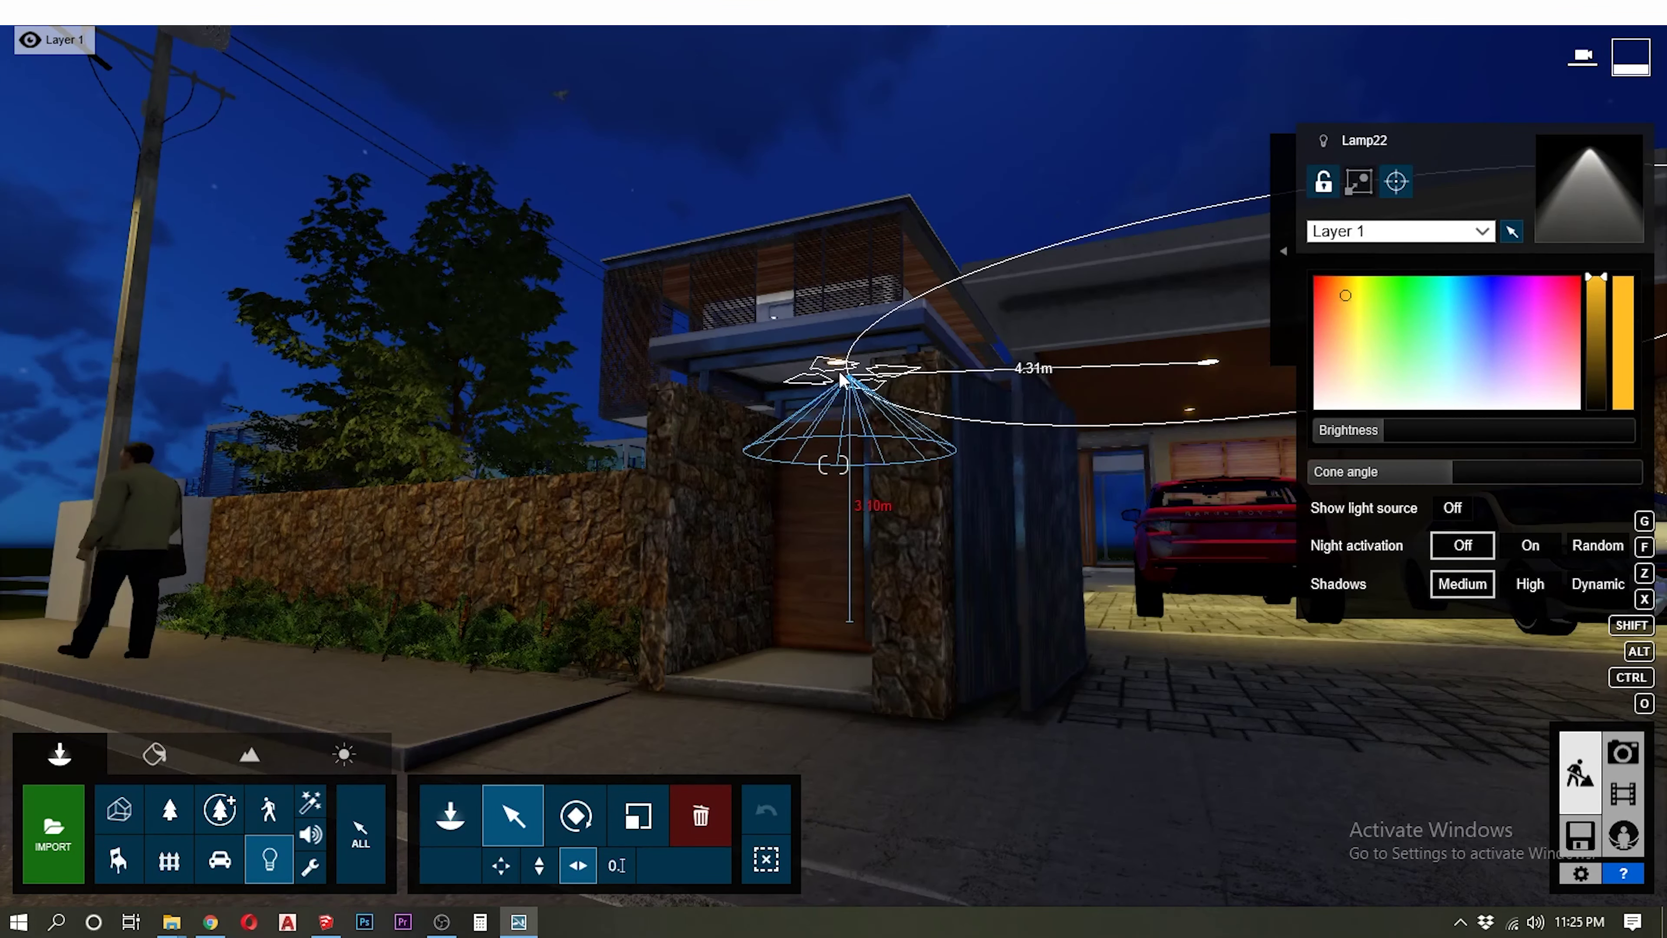
drag(1434, 471, 1375, 472)
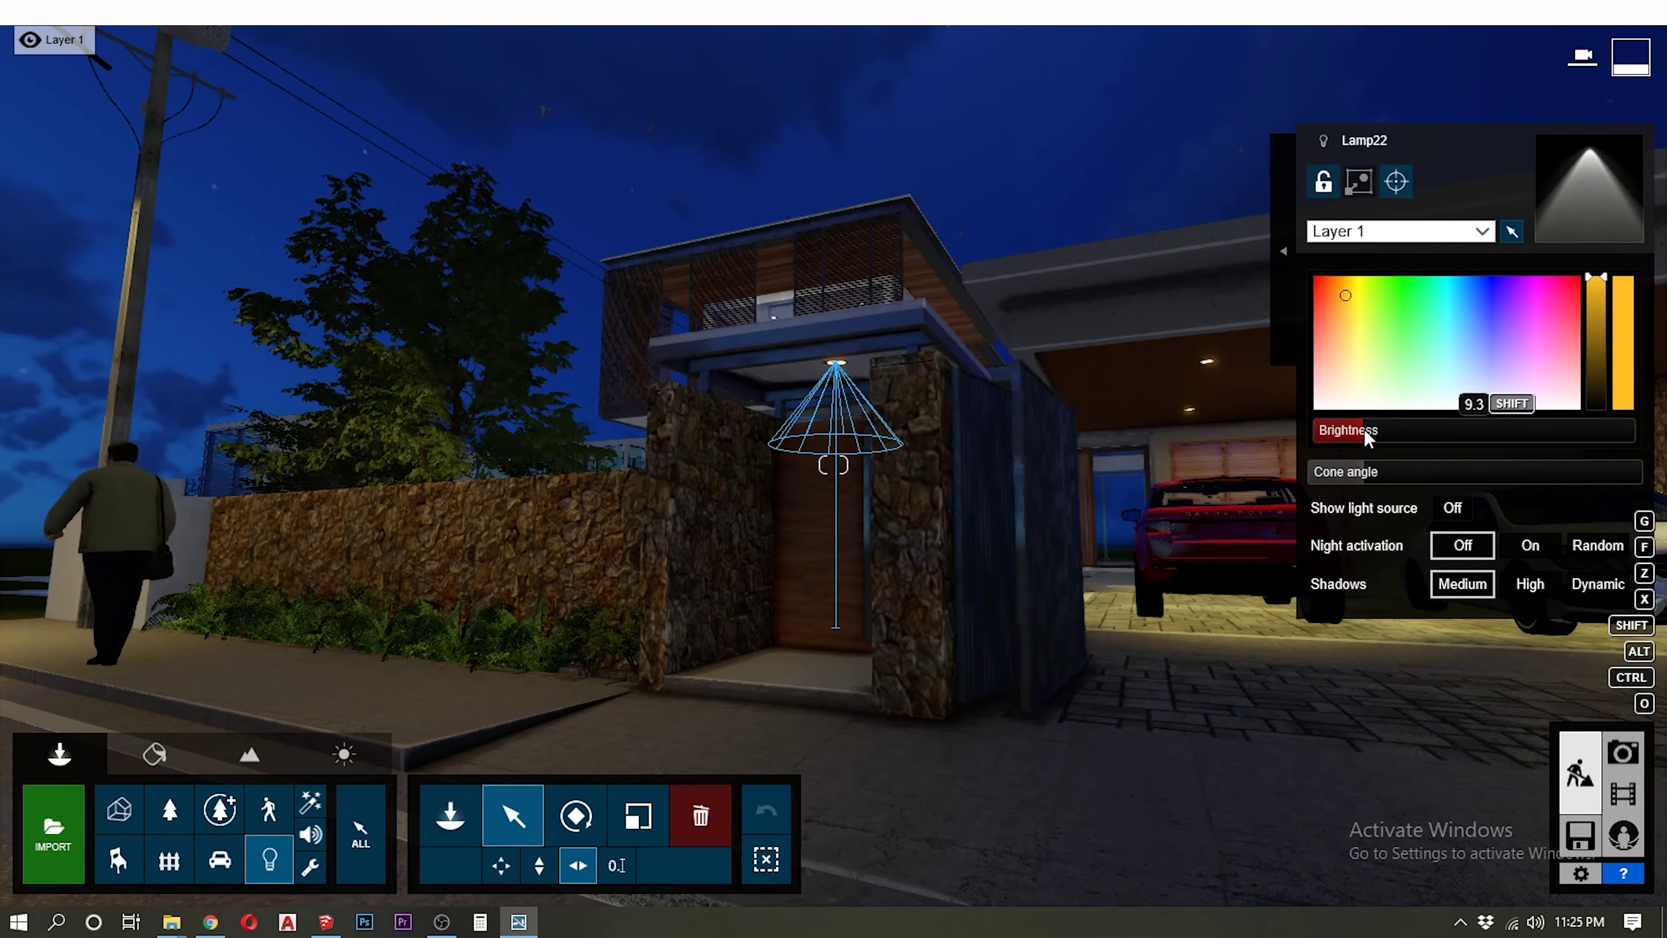
mouse_move(981, 611)
right_down()
mouse_move(979, 563)
mouse_move(876, 460)
right_up()
scroll(979, 562, down, 5)
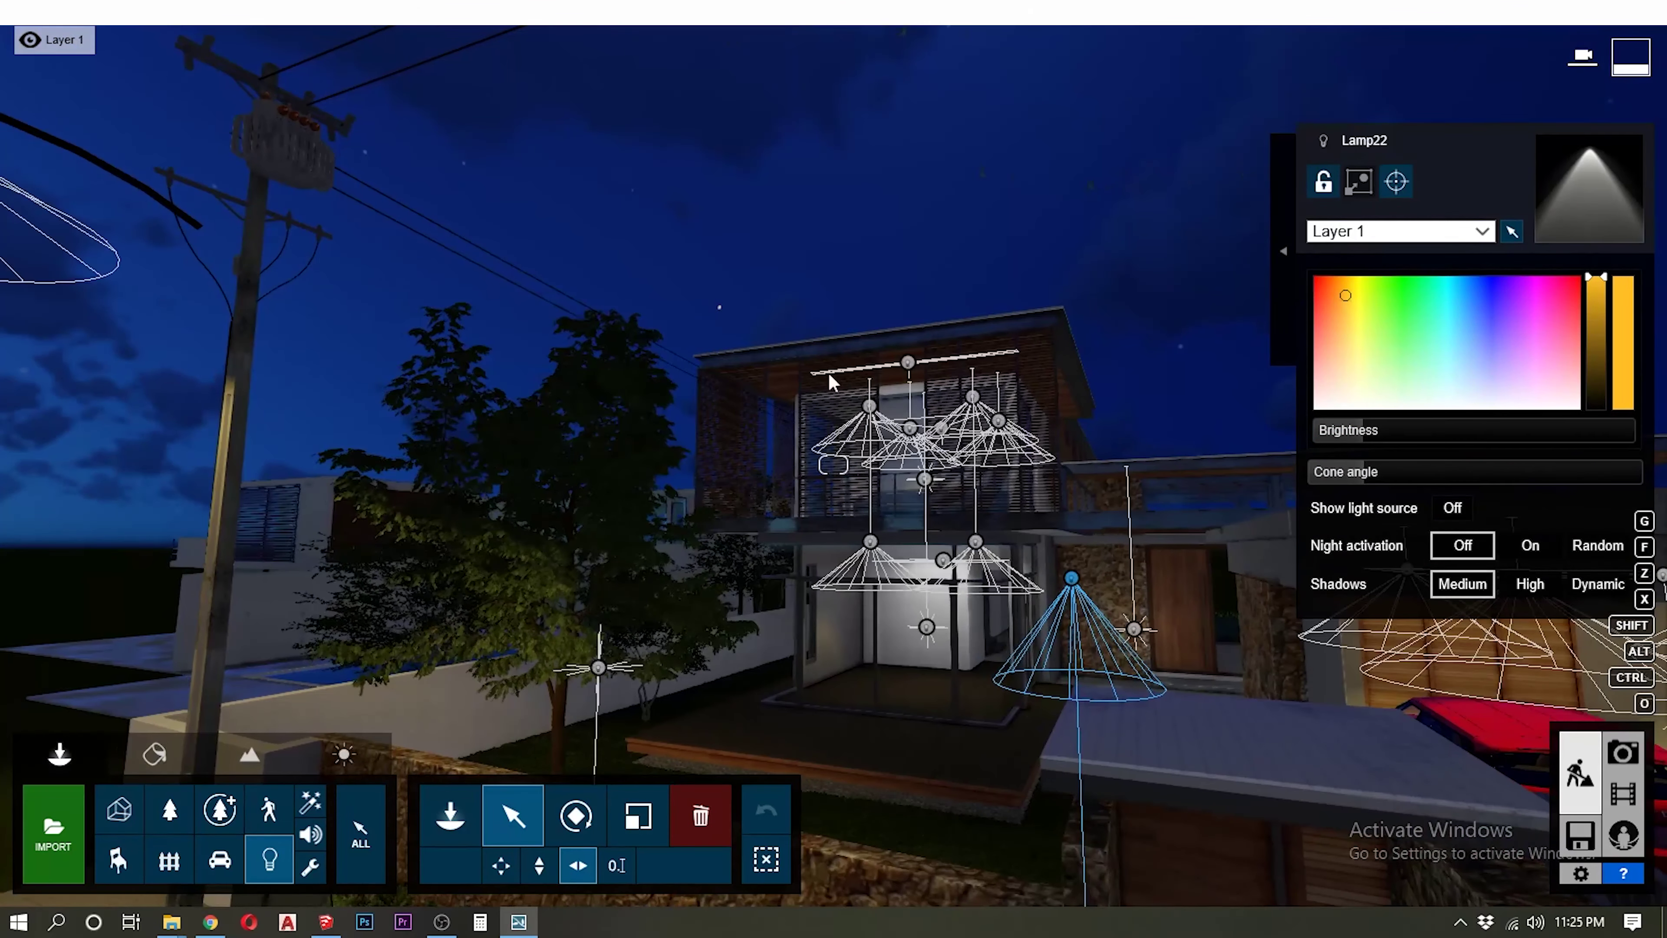
Switch Night activation on for the house lamps and recheck the night photo preview
mouse_move(773, 290)
ctrl+mouse_down()
mouse_move(991, 670)
mouse_move(1059, 700)
ctrl+mouse_up()
key(a)
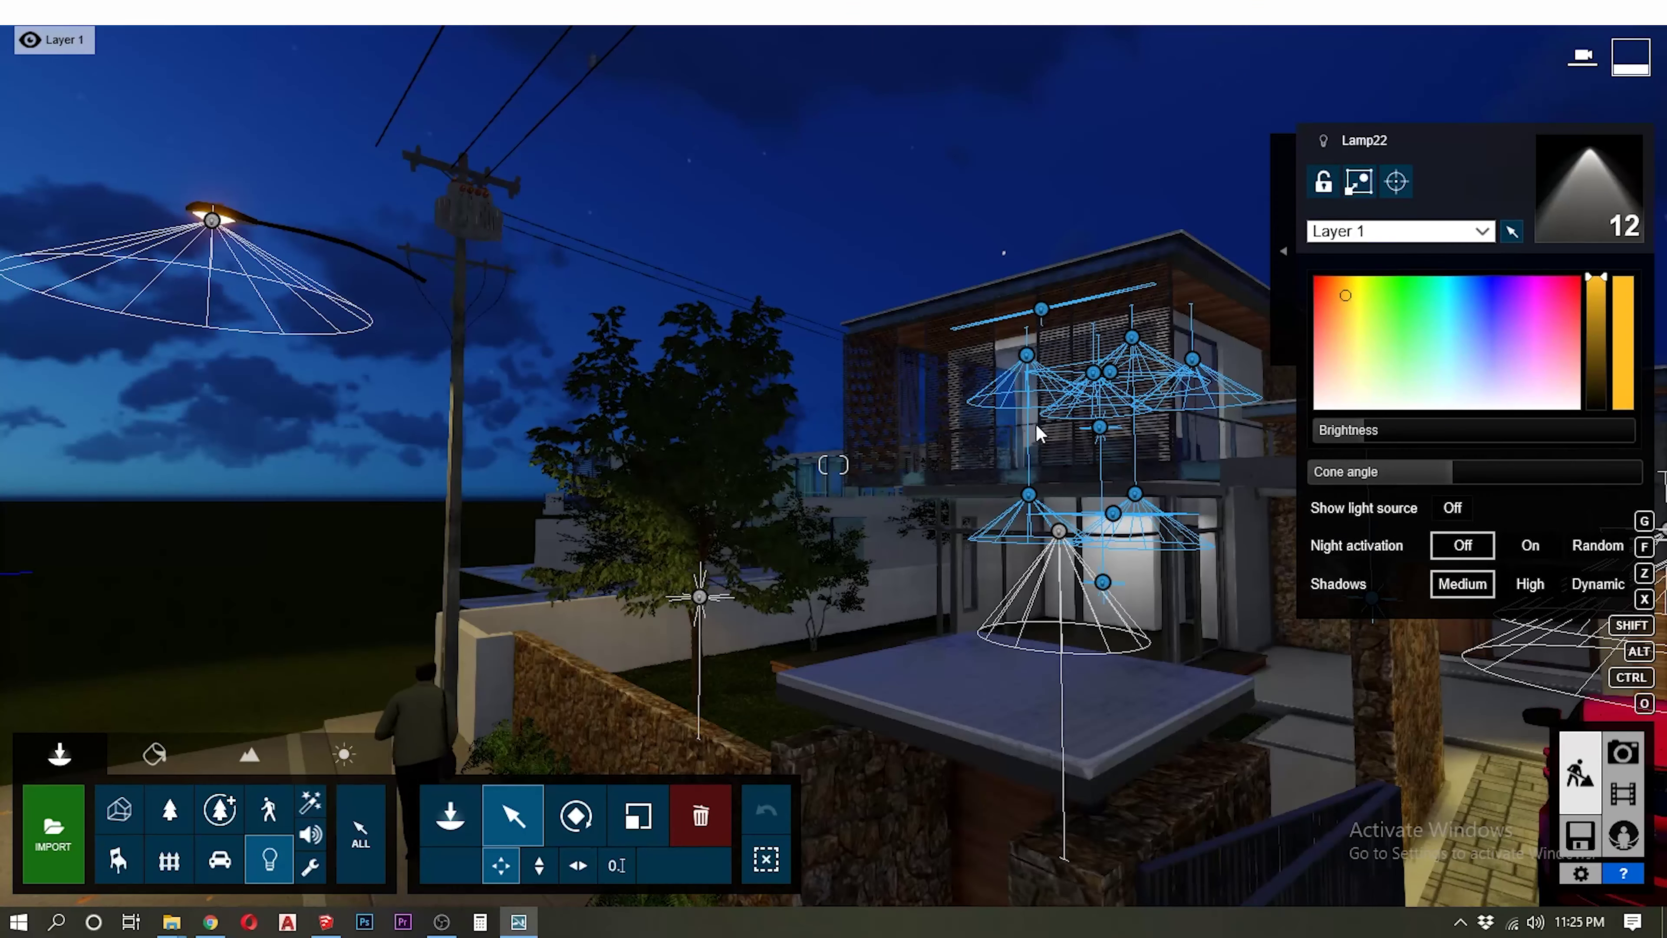
key(d)
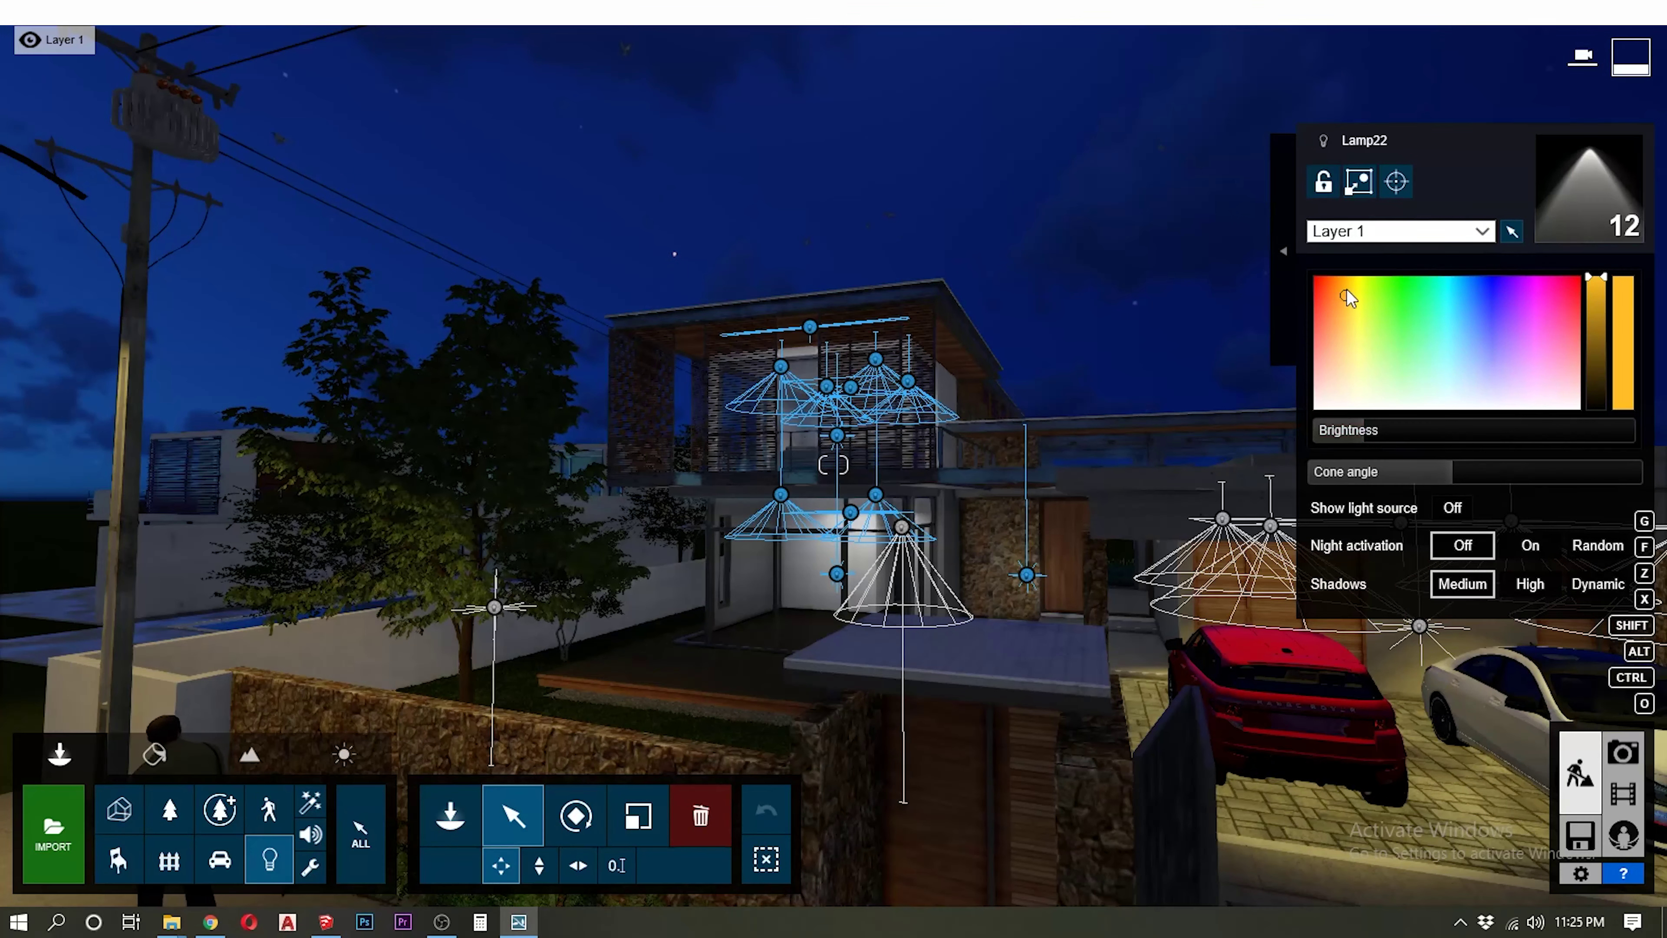
click(1622, 765)
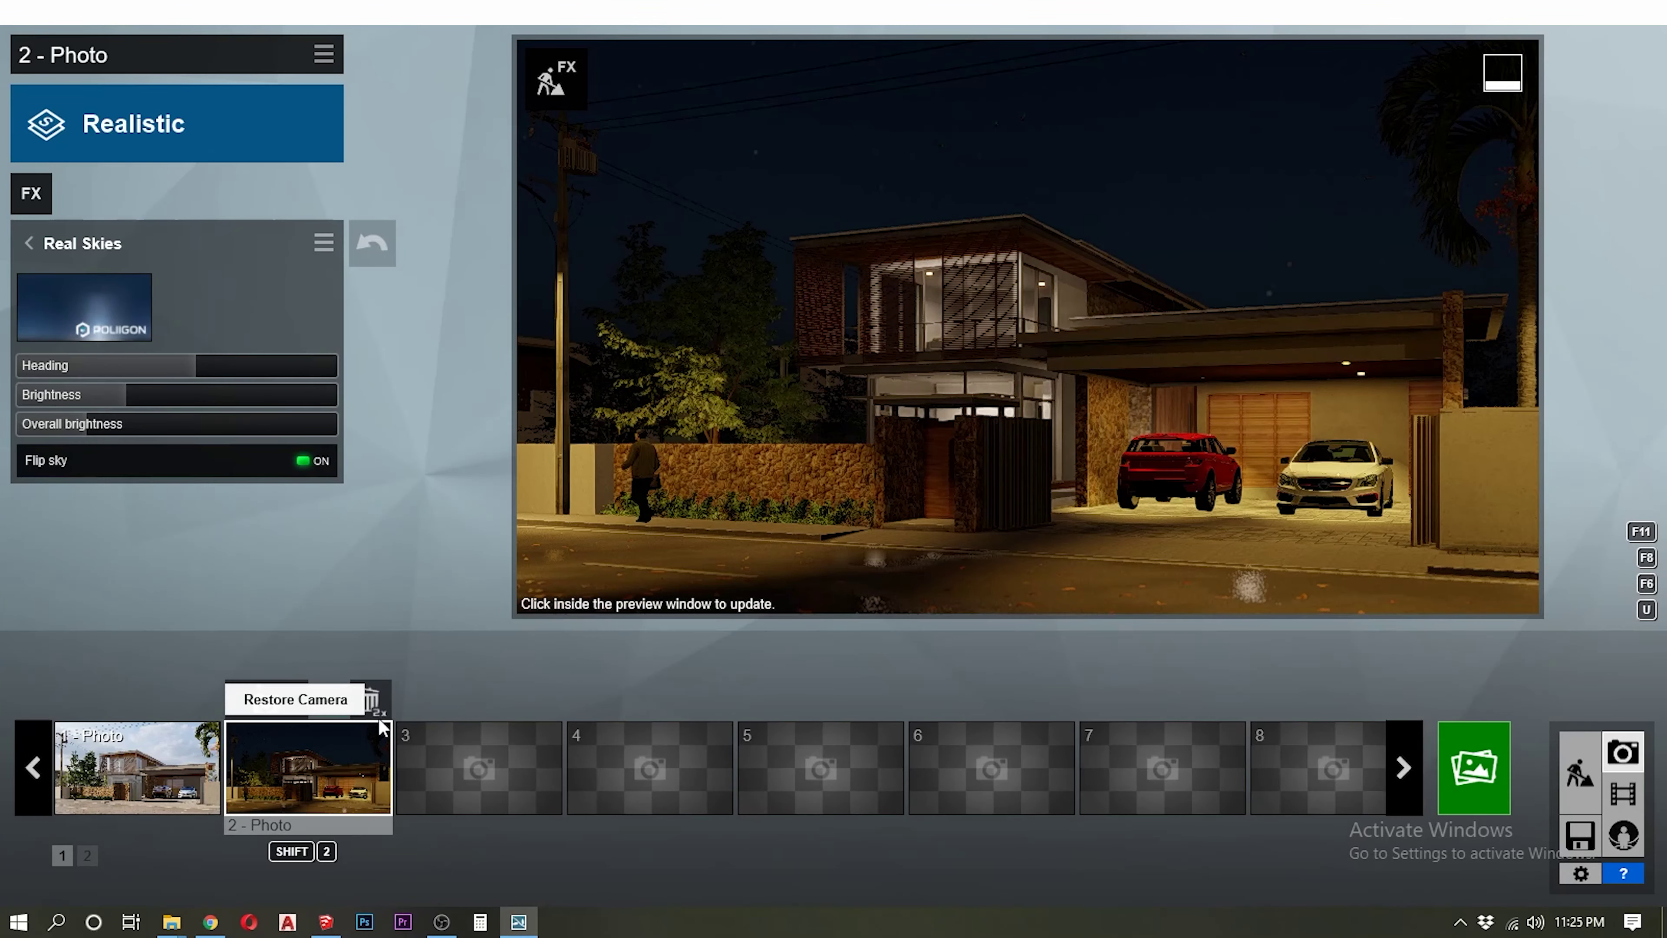
key(Escape)
key(e)
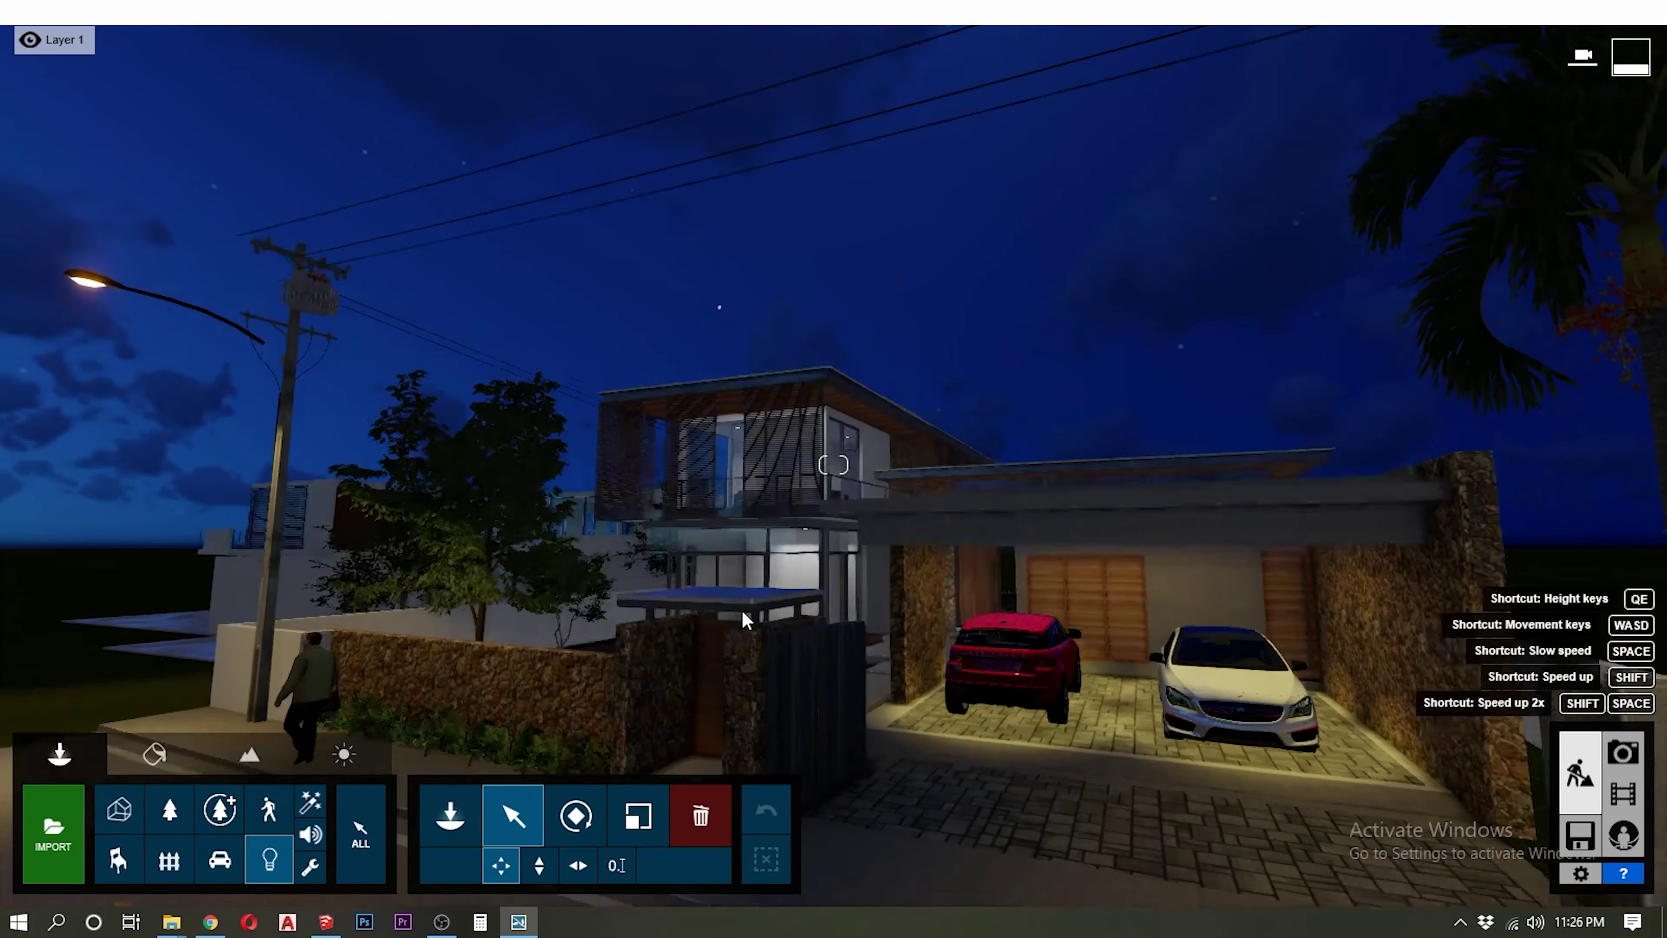
Select Lamp22 above the front gate and check it in the photo preview
key(a)
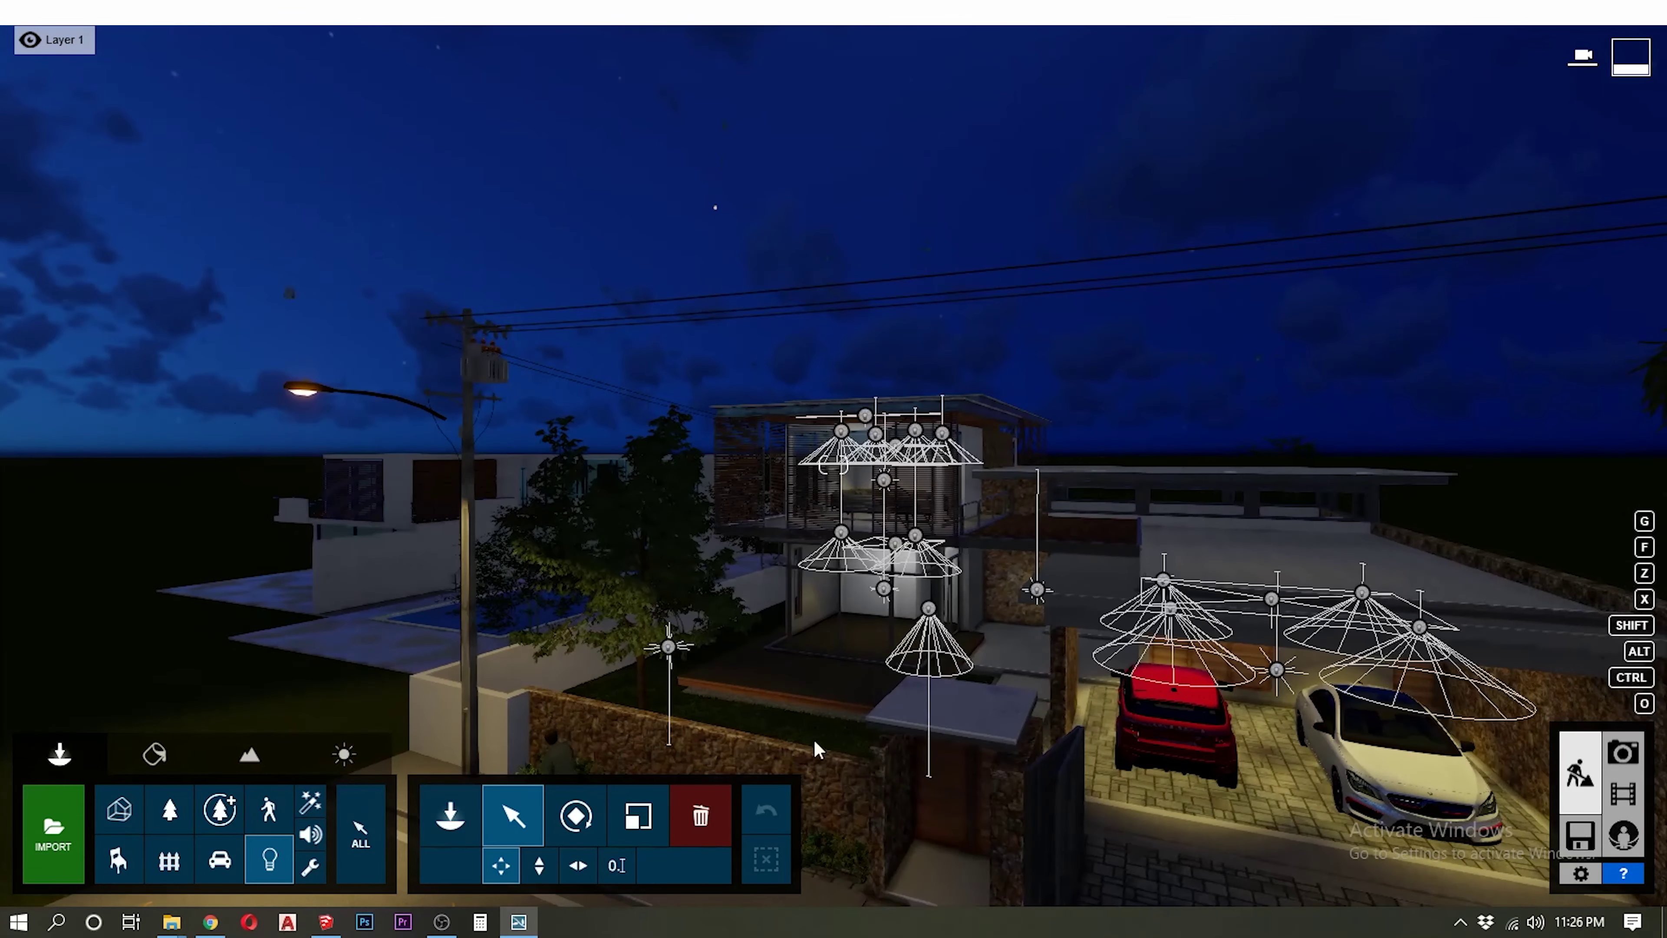
click(932, 643)
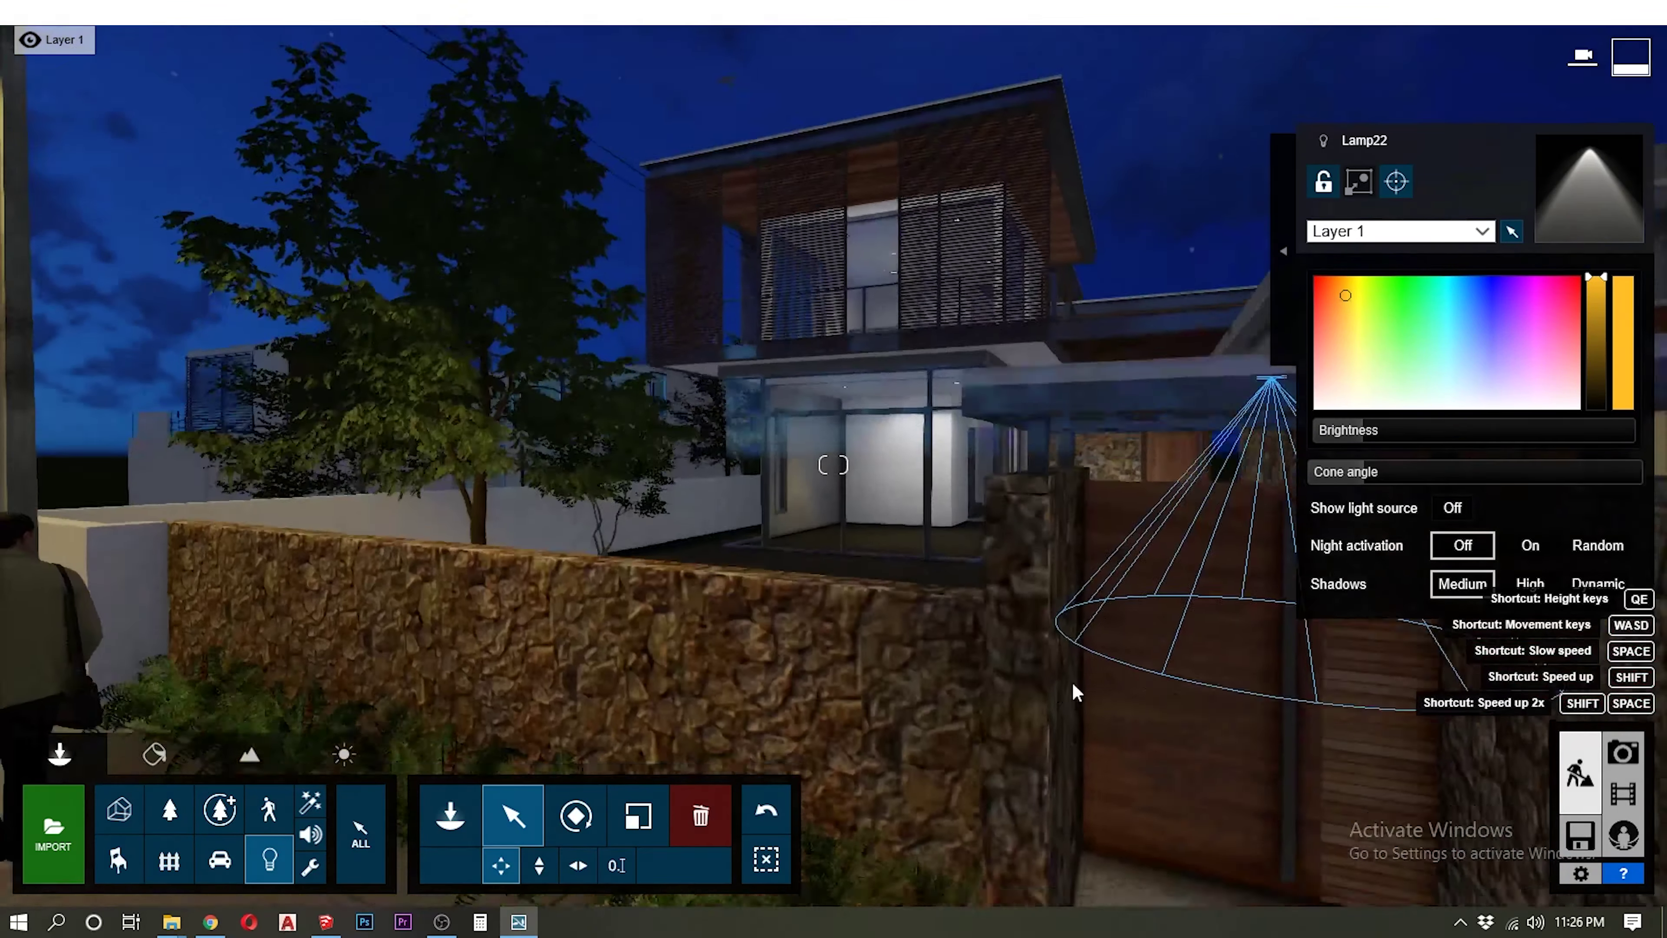
right_drag(958, 719, 1096, 662)
key(s)
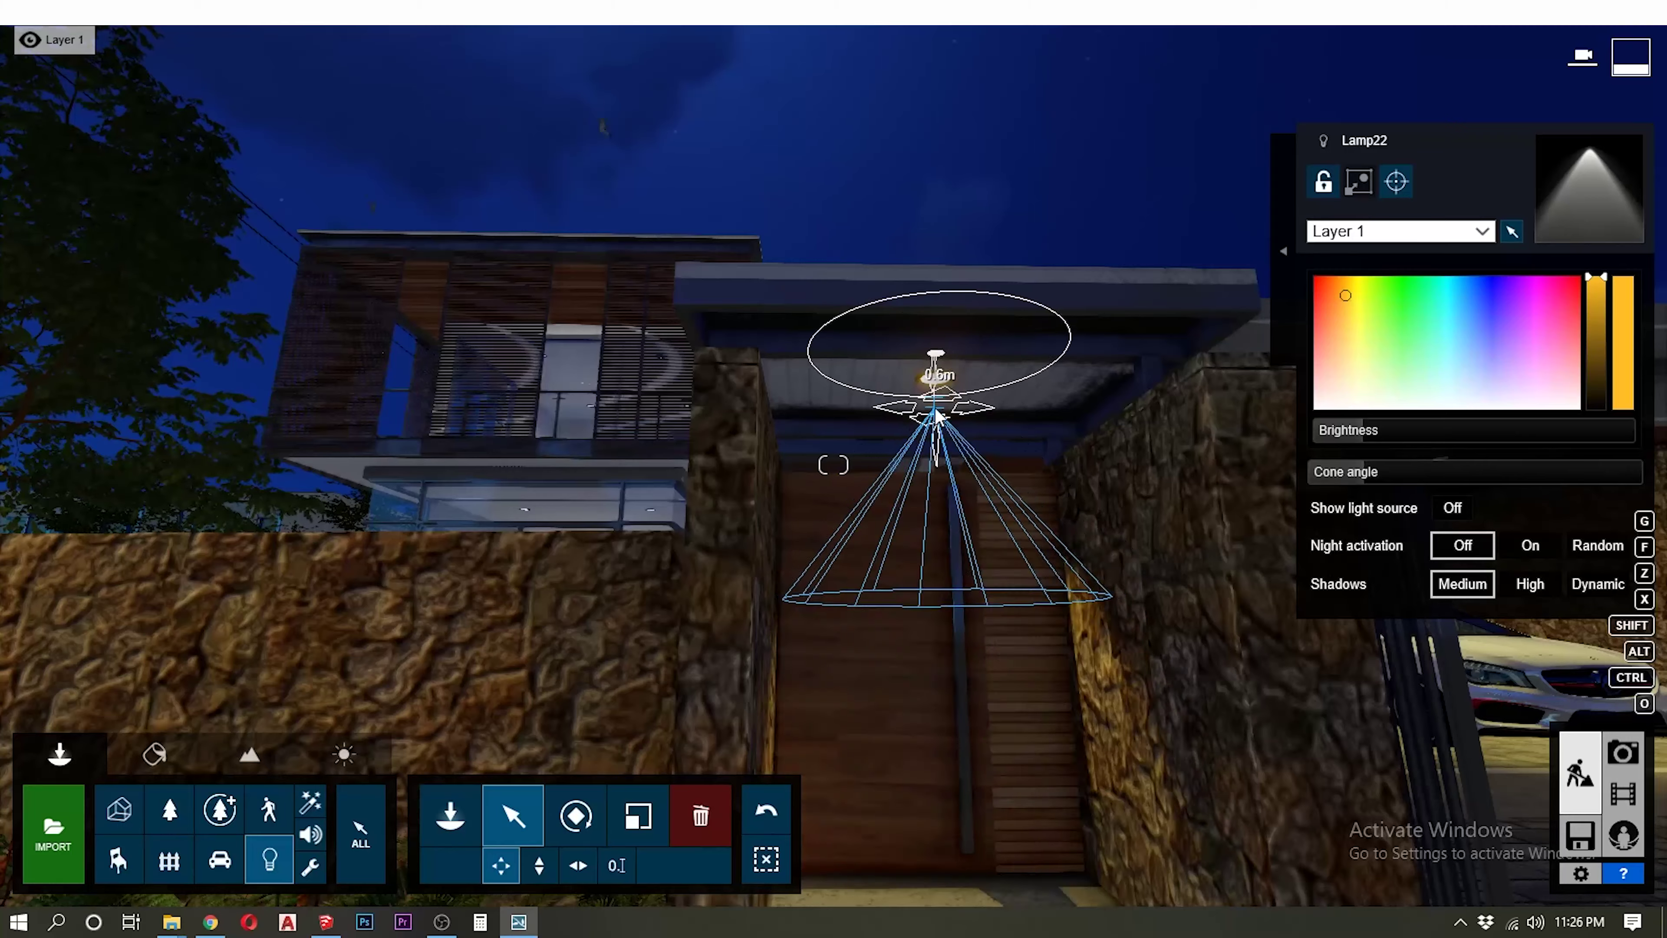
click(1622, 752)
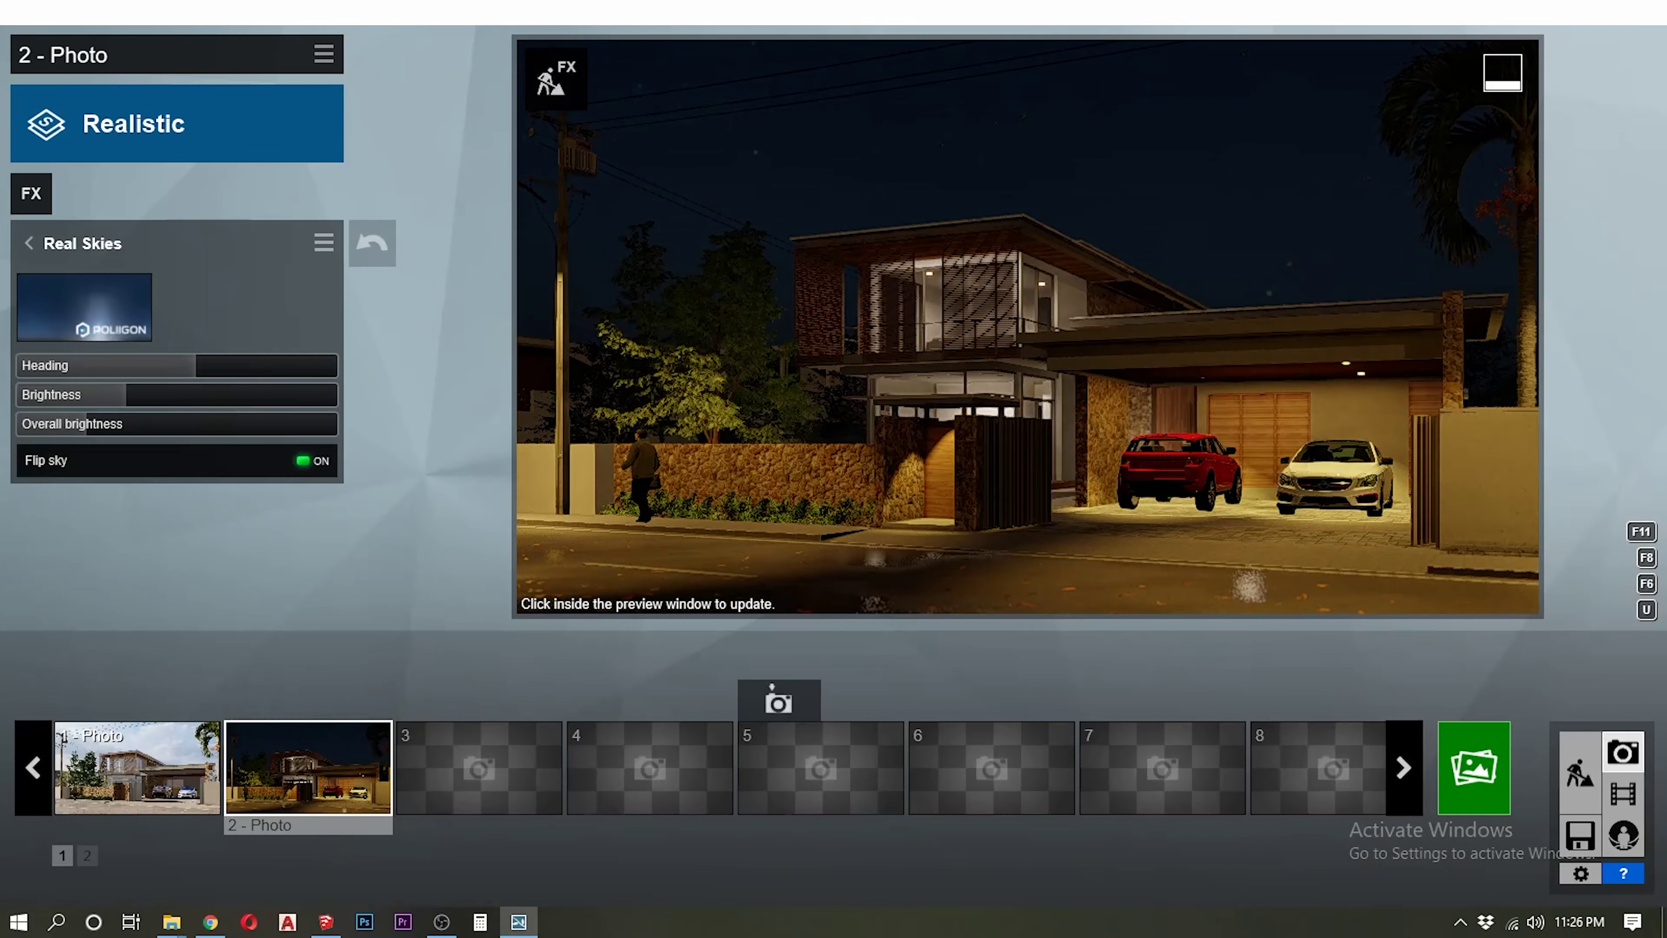
click(1580, 772)
Widen Lamp22's cone to 1.4 rad and recheck the night photo preview
key(w)
click(725, 567)
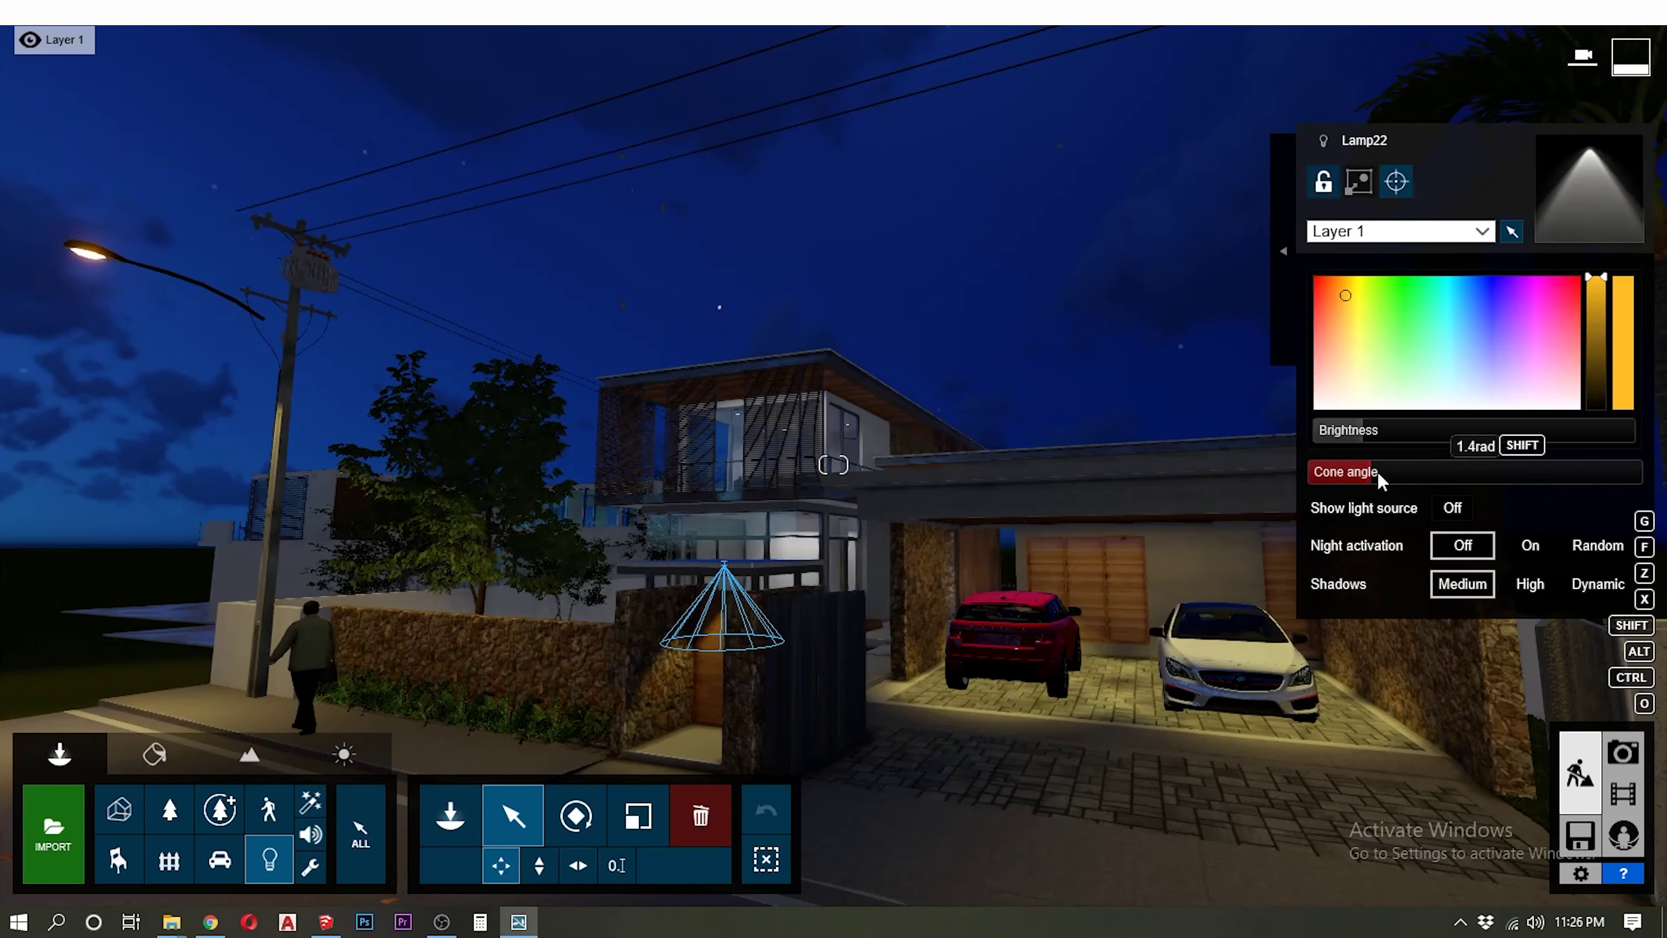
mouse_move(1485, 489)
mouse_down()
mouse_move(1500, 473)
mouse_move(1565, 494)
mouse_up()
click(1627, 755)
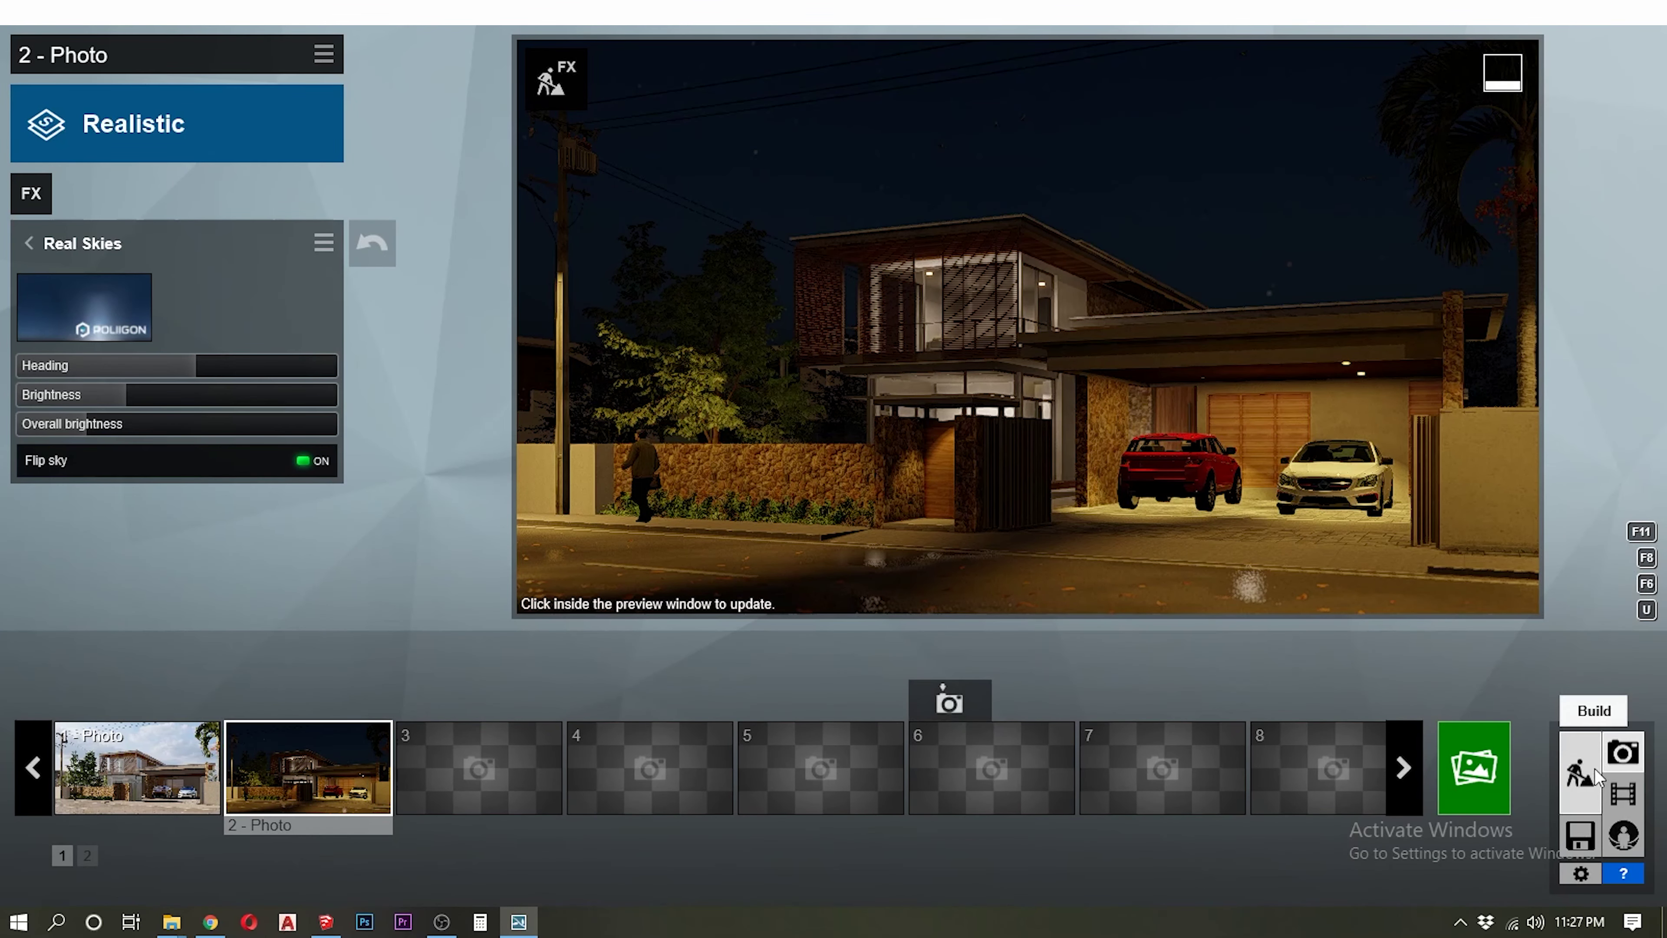
click(1580, 774)
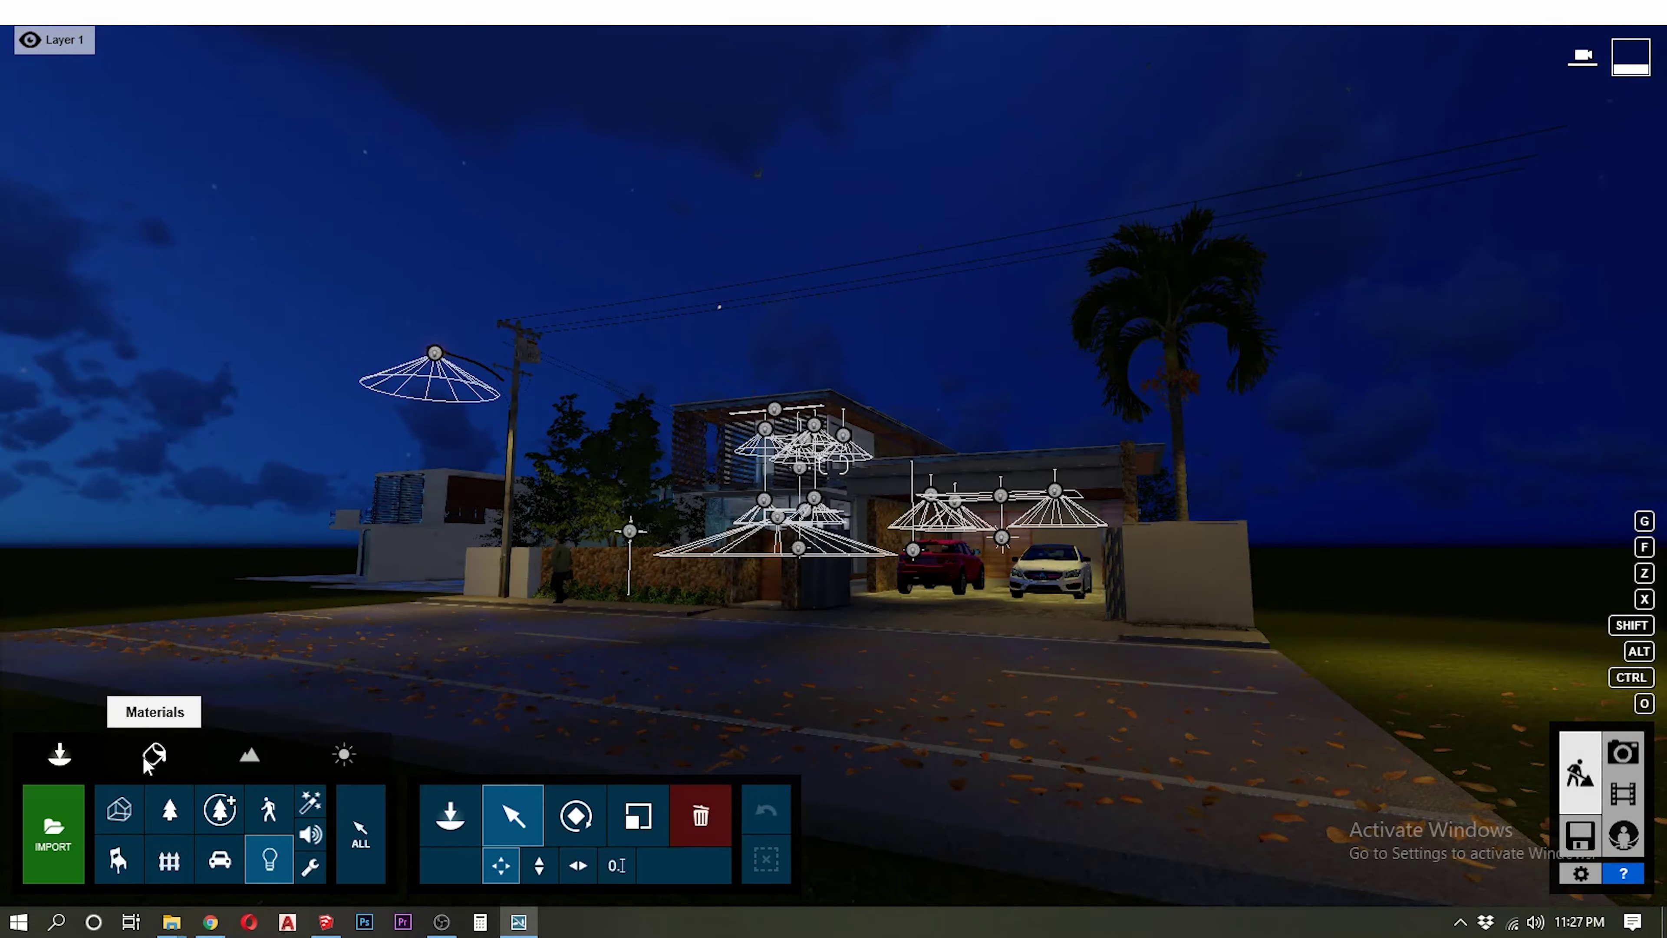
Place an area light on the upper-floor ceiling of the house
key(s)
key(a)
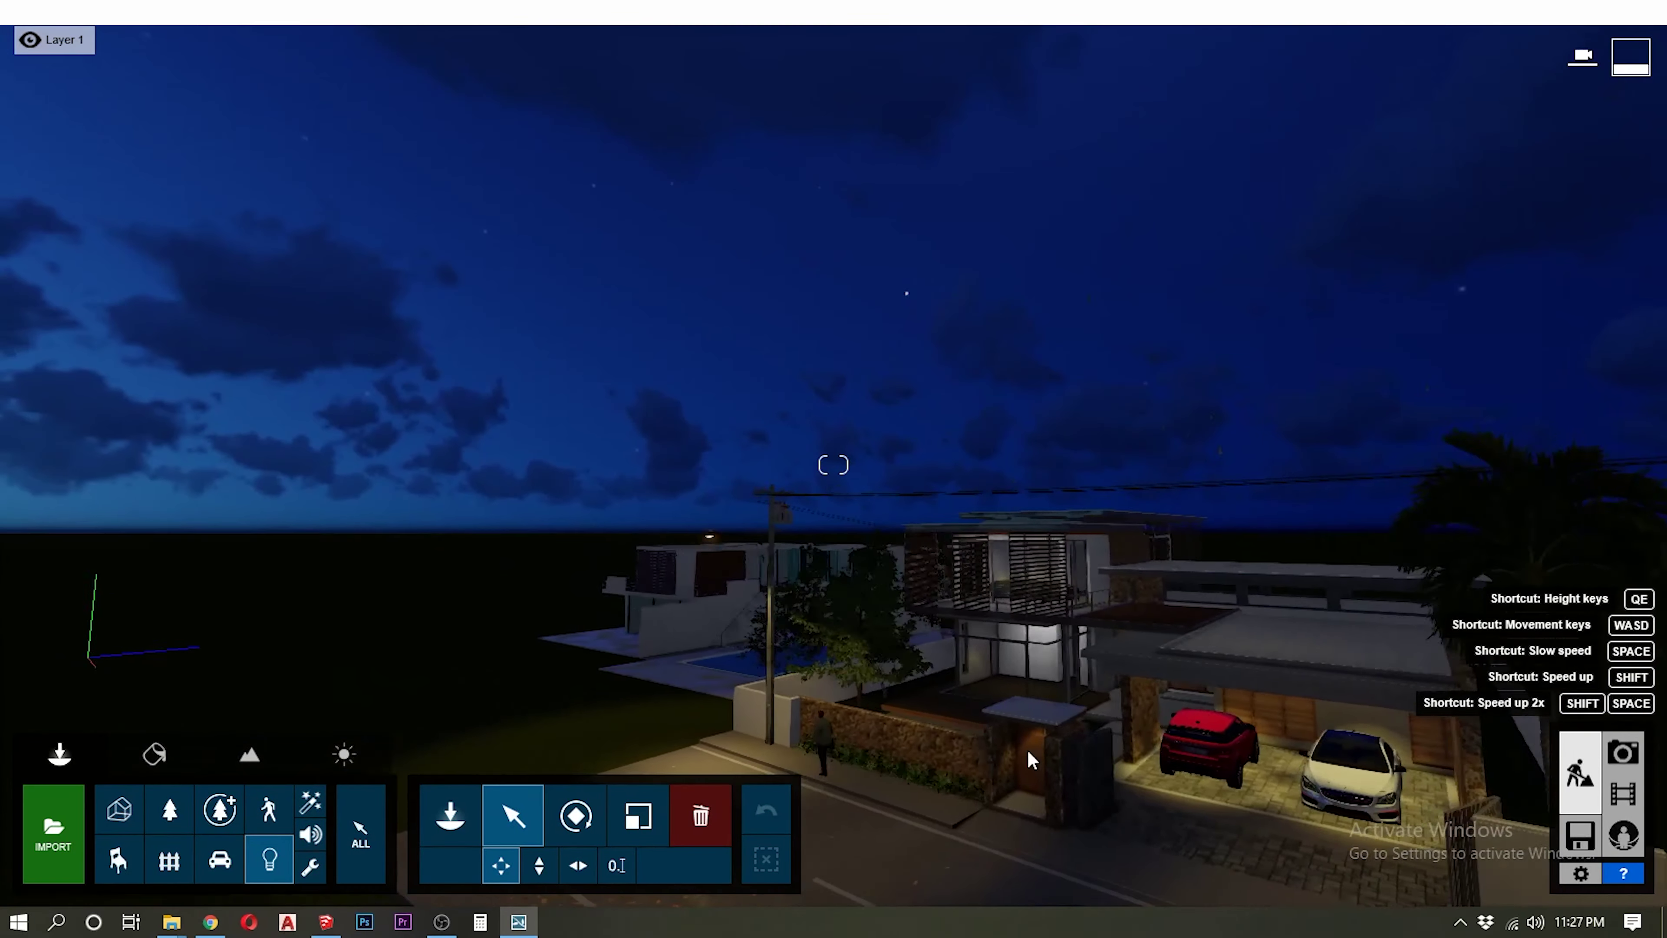
click(453, 829)
click(57, 293)
key(w)
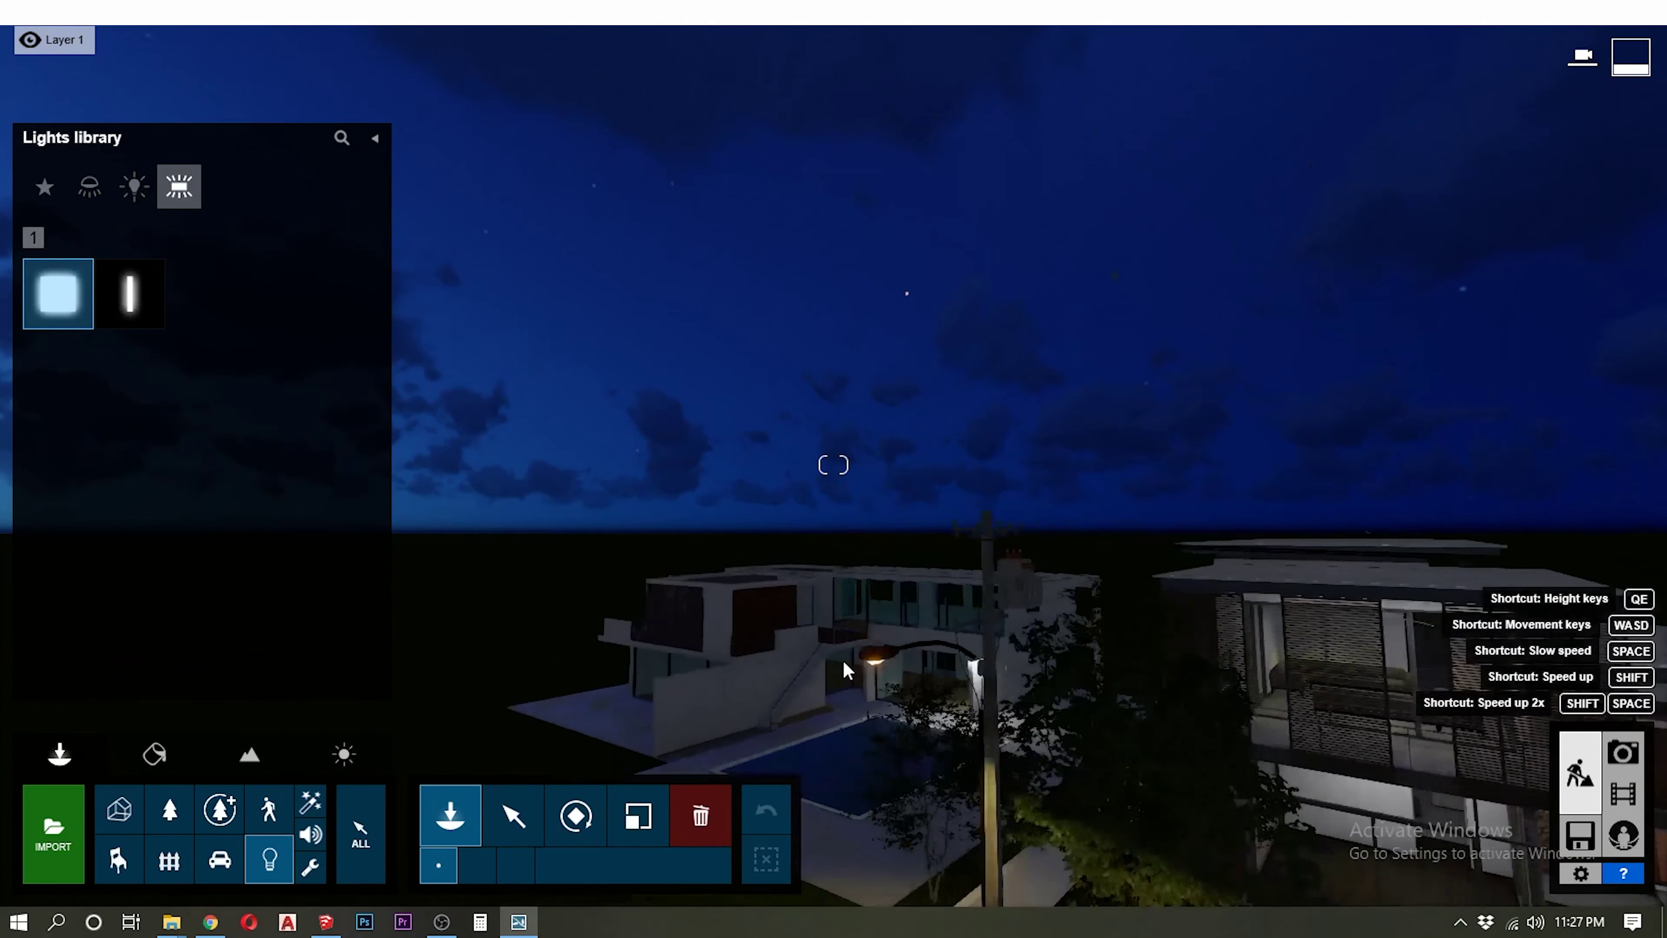
key(w)
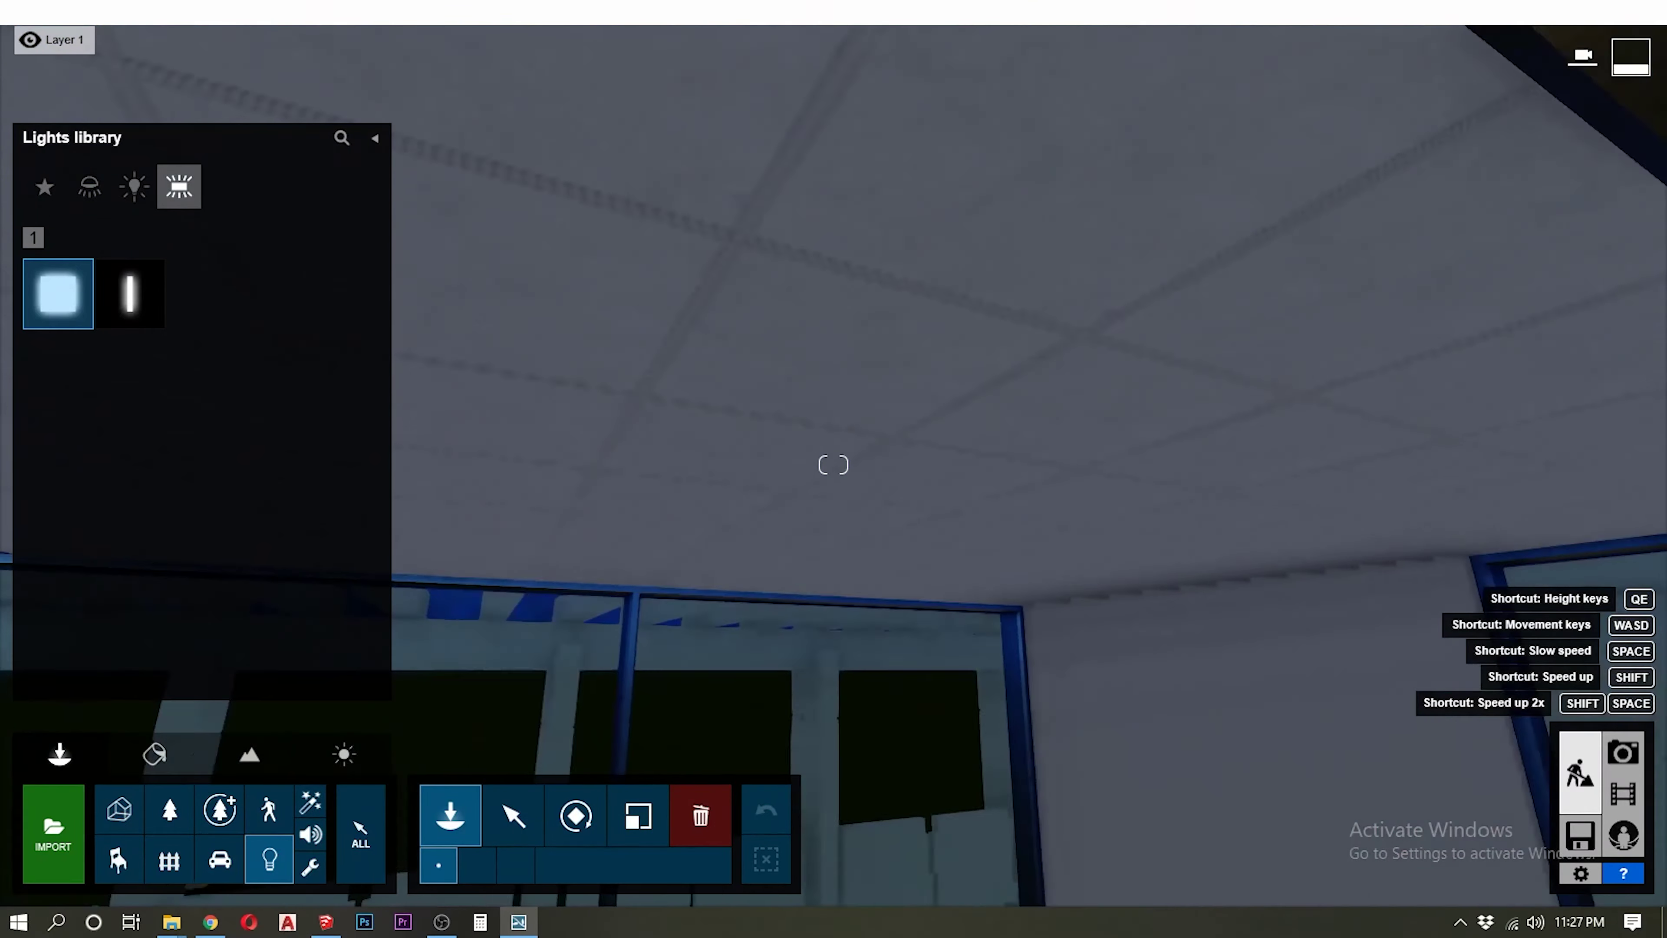
click(752, 452)
Size the area light to 2.6m by 1.7m, enable night activation, and duplicate it alongside
click(514, 814)
mouse_move(1413, 578)
mouse_down()
mouse_move(1485, 578)
mouse_move(1449, 603)
mouse_up()
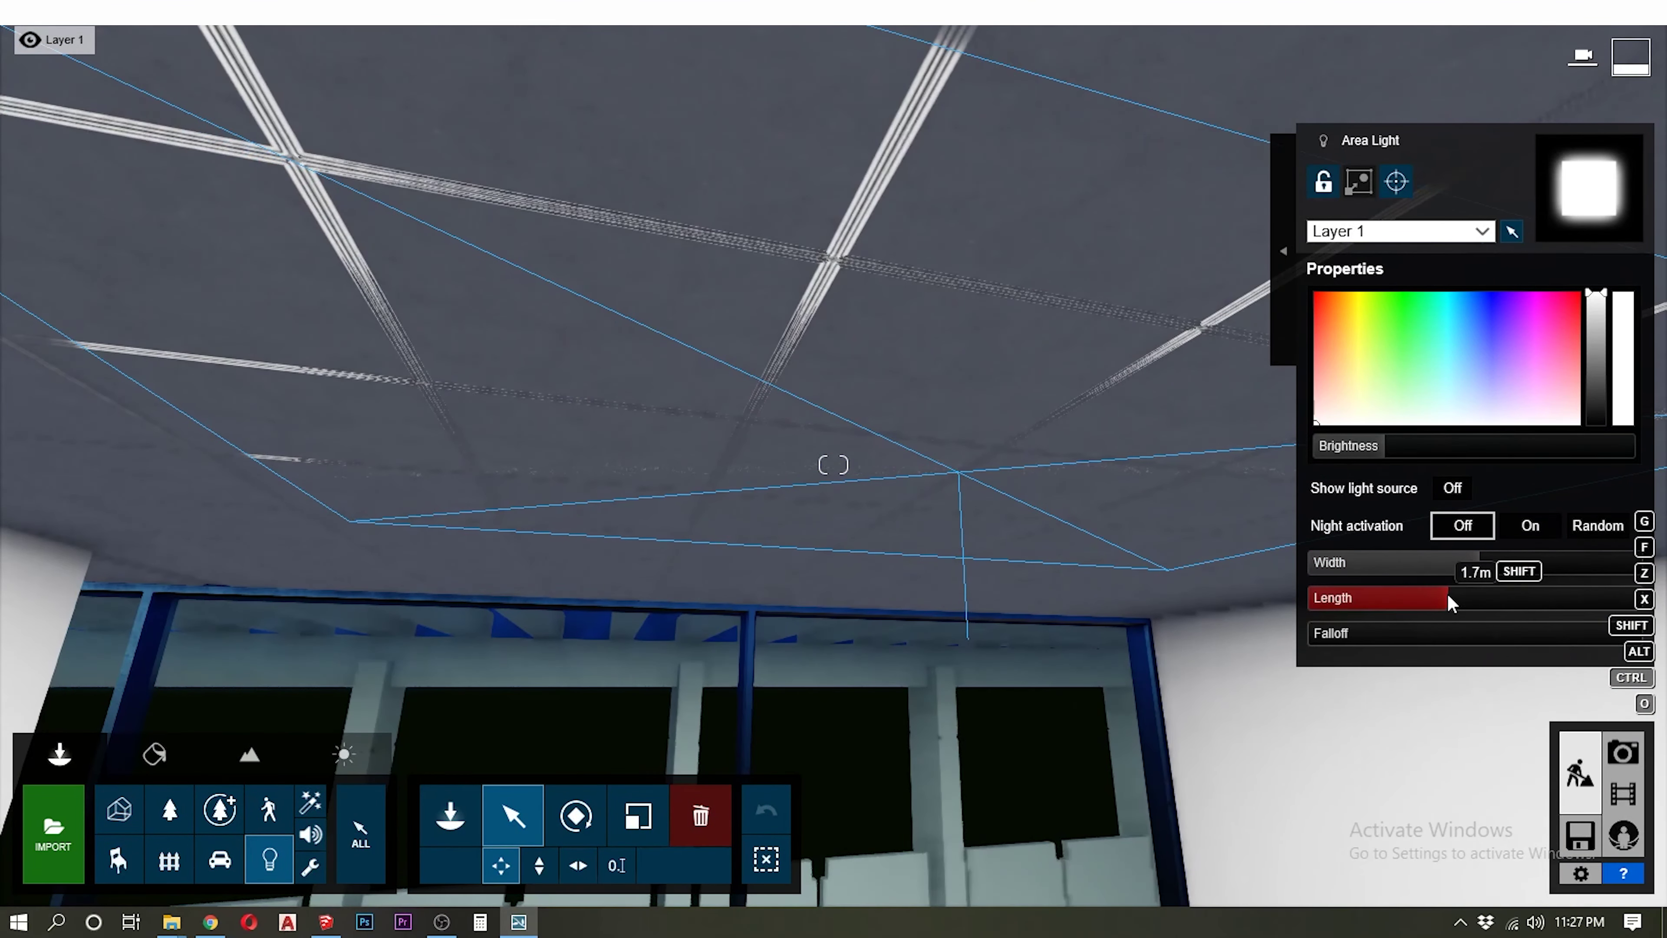
drag(1383, 450, 1364, 451)
click(1530, 525)
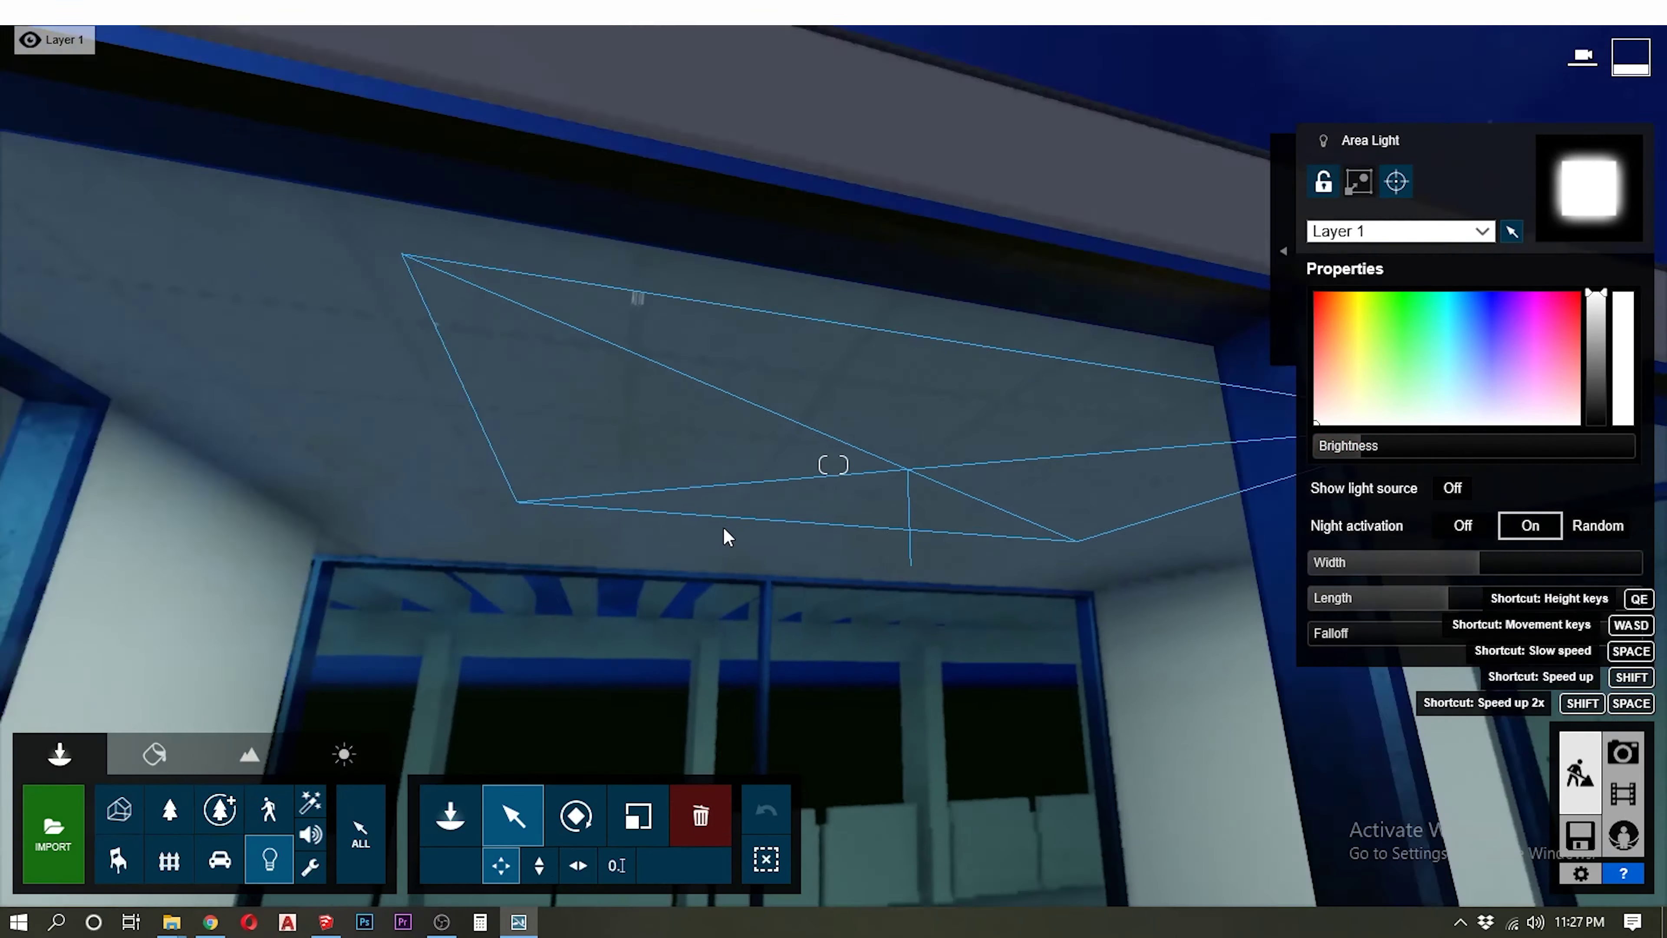
click(581, 866)
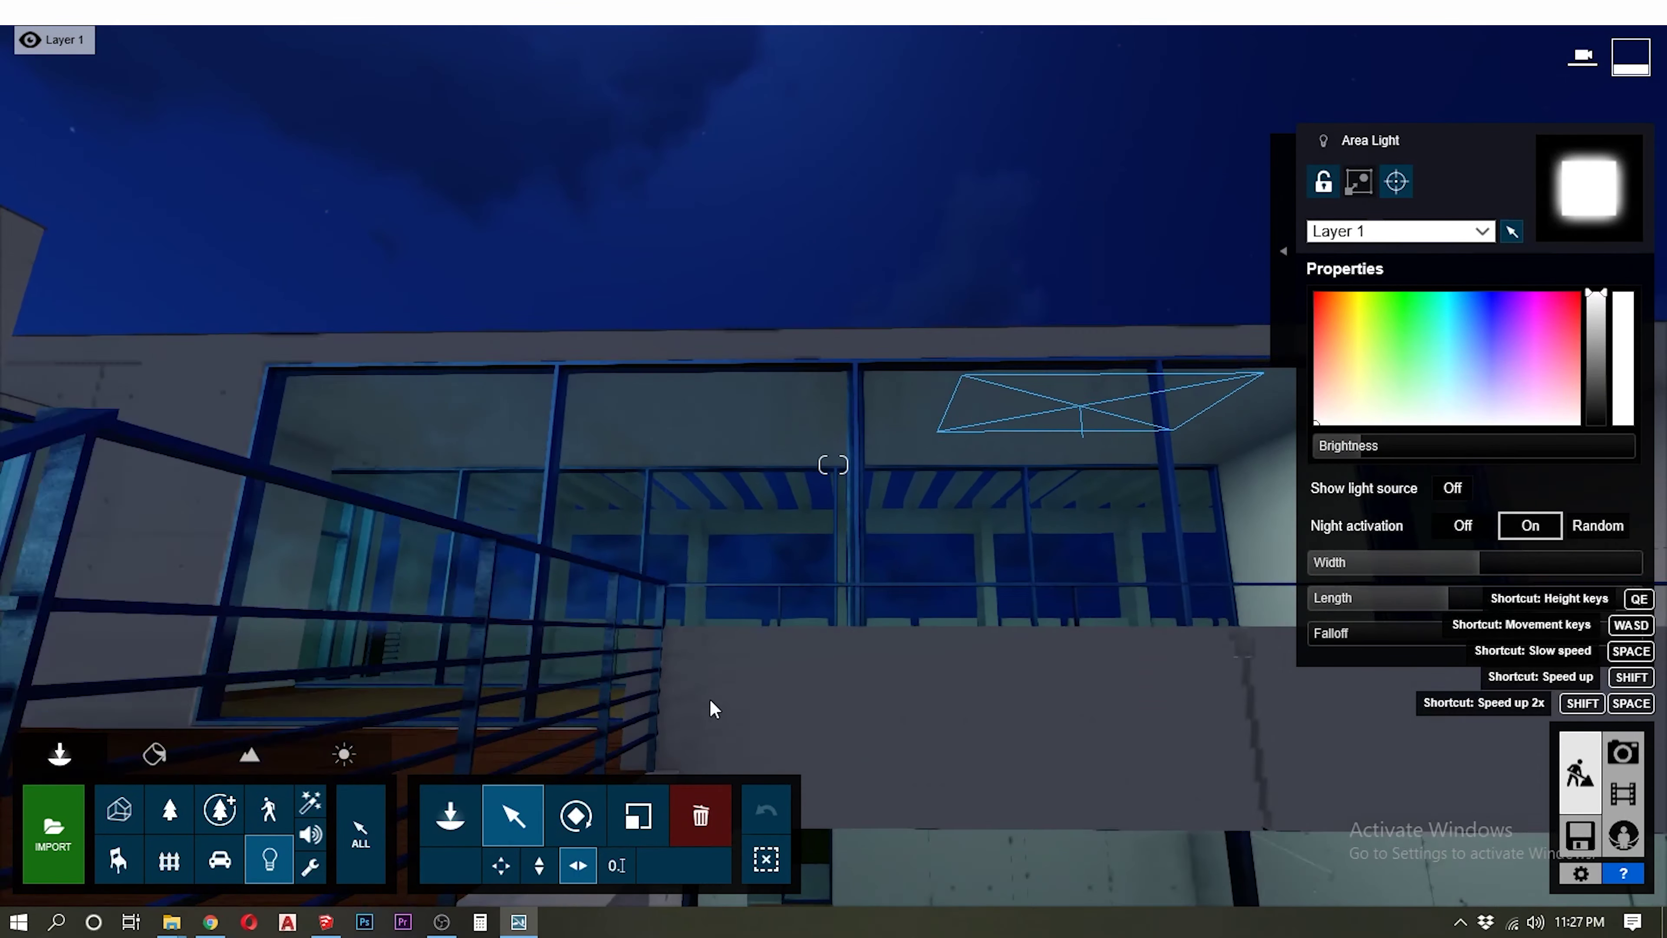
alt+drag(1068, 406, 602, 419)
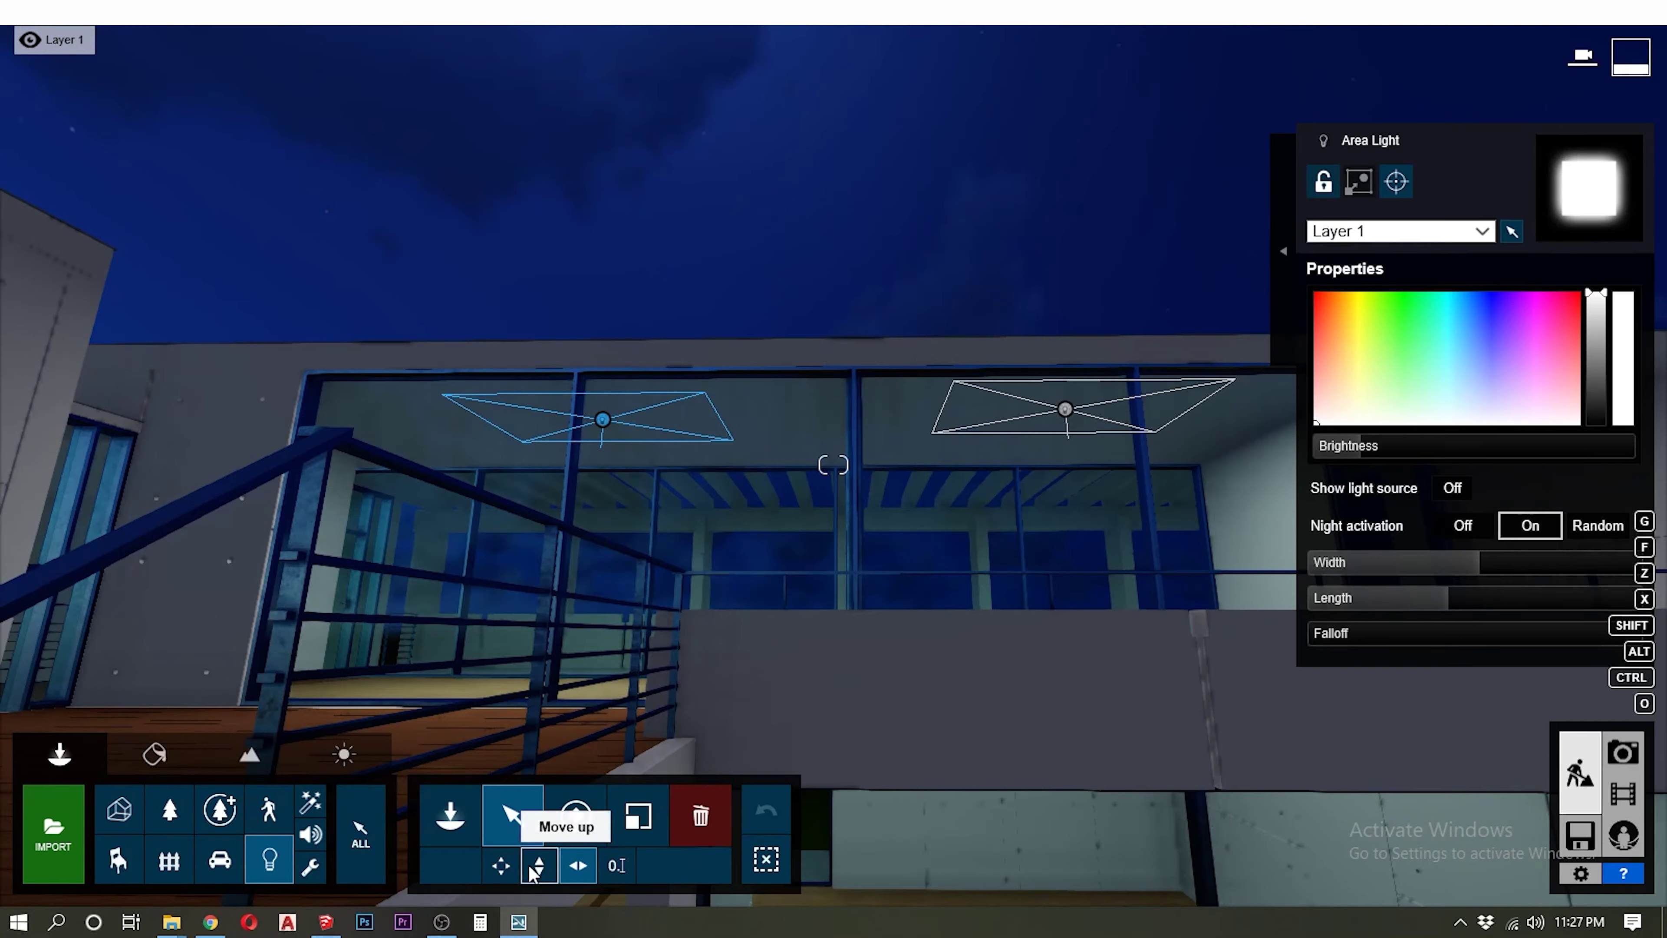
ctrl+click(1064, 409)
Look over the house interior, then restore the saved 2 - Photo camera view
scroll(1000, 455, down, 5)
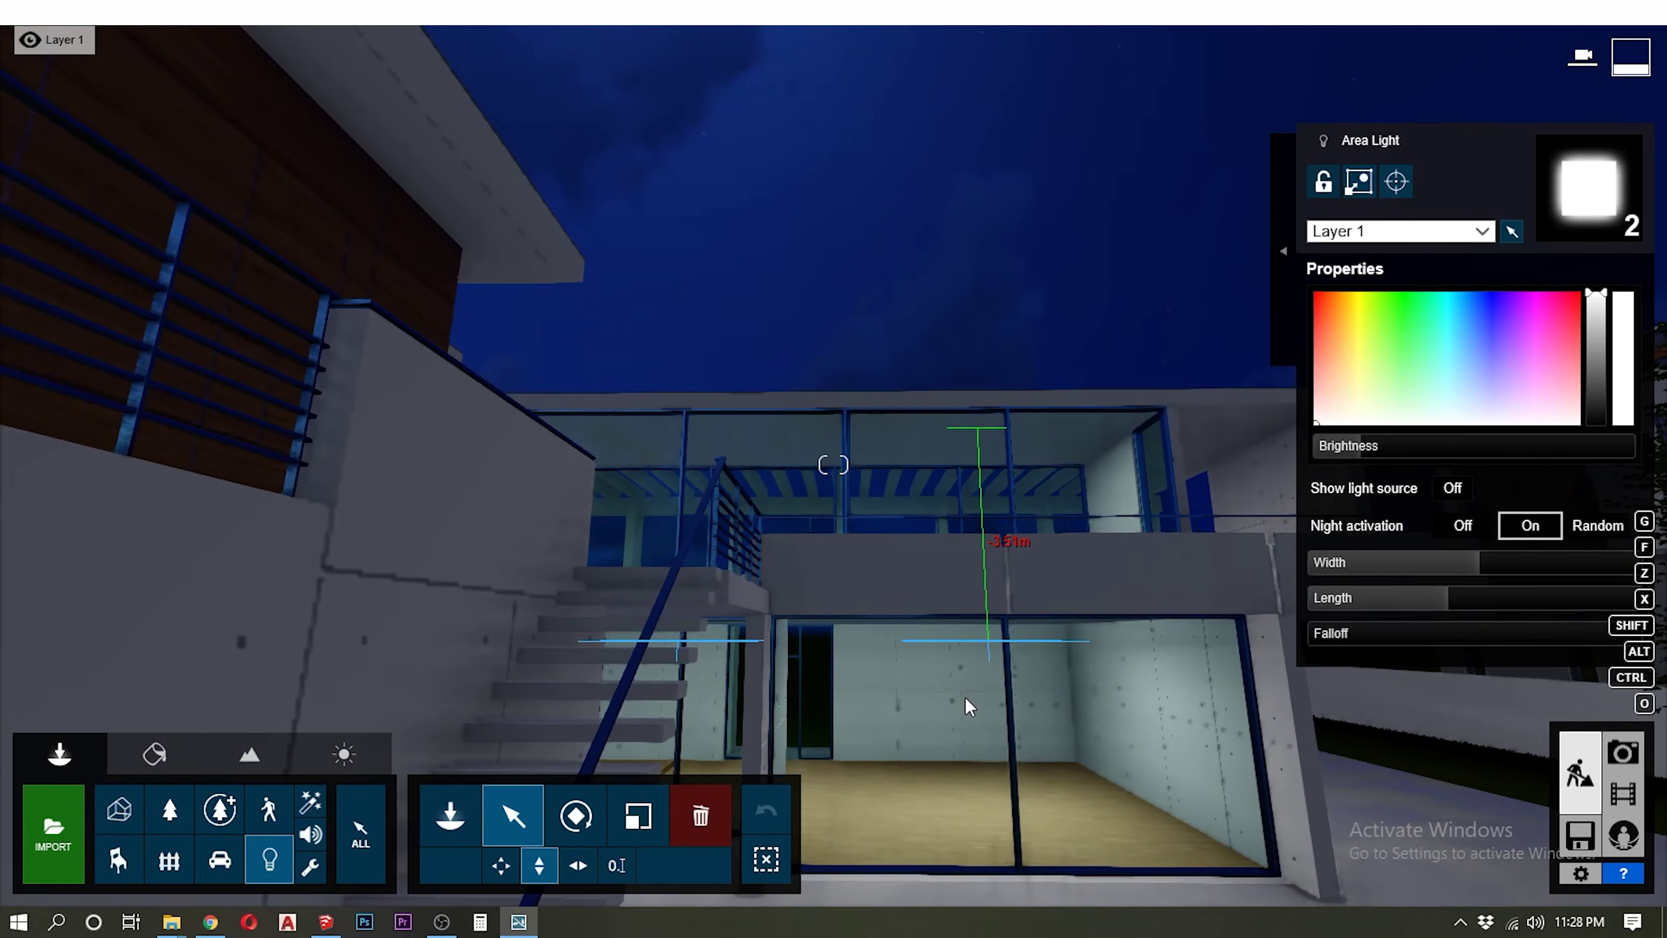
mouse_move(970, 697)
right_down()
mouse_move(772, 678)
mouse_move(736, 625)
mouse_move(691, 626)
right_up()
key(w)
right_drag(629, 527, 486, 731)
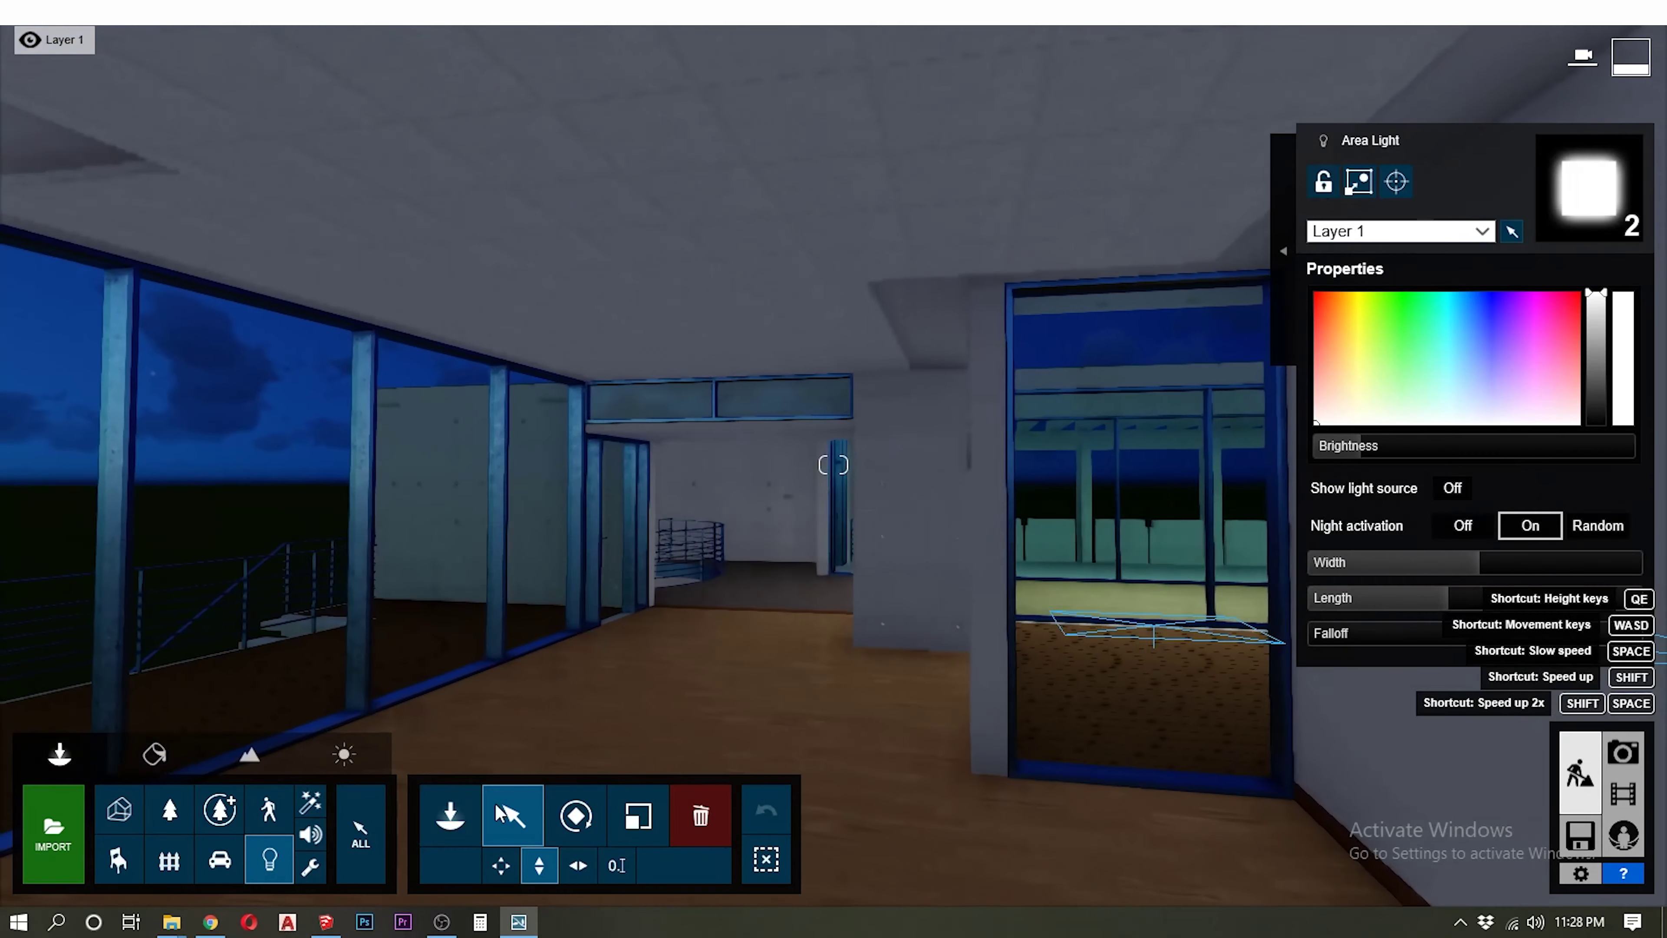
click(433, 805)
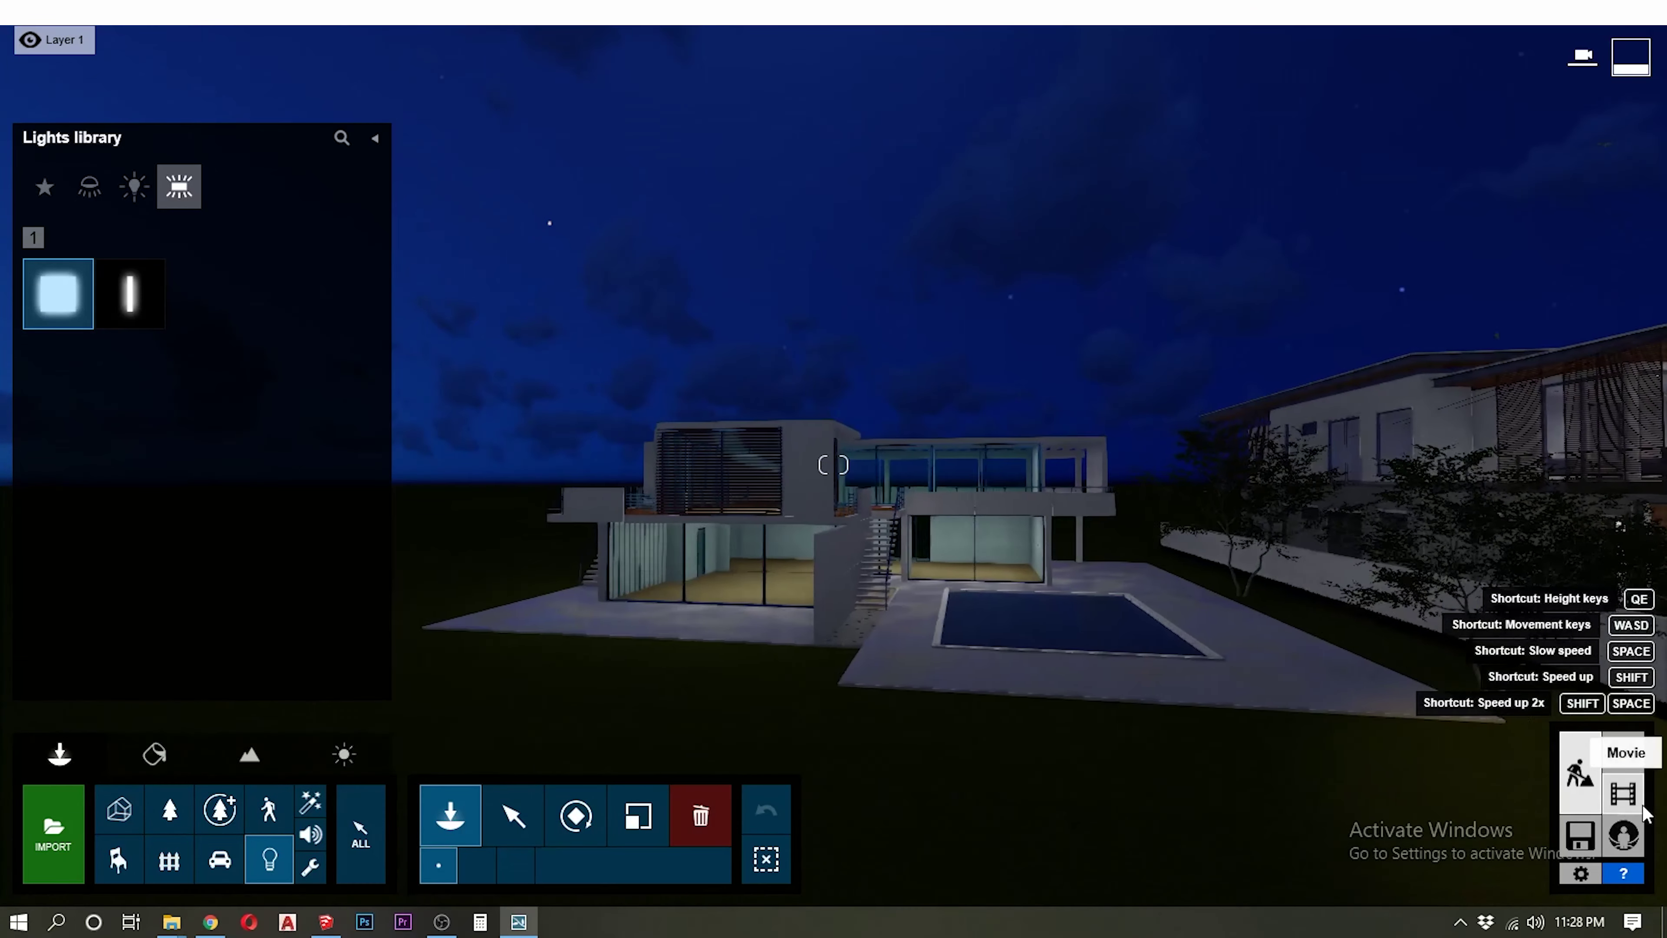
click(1622, 752)
click(687, 306)
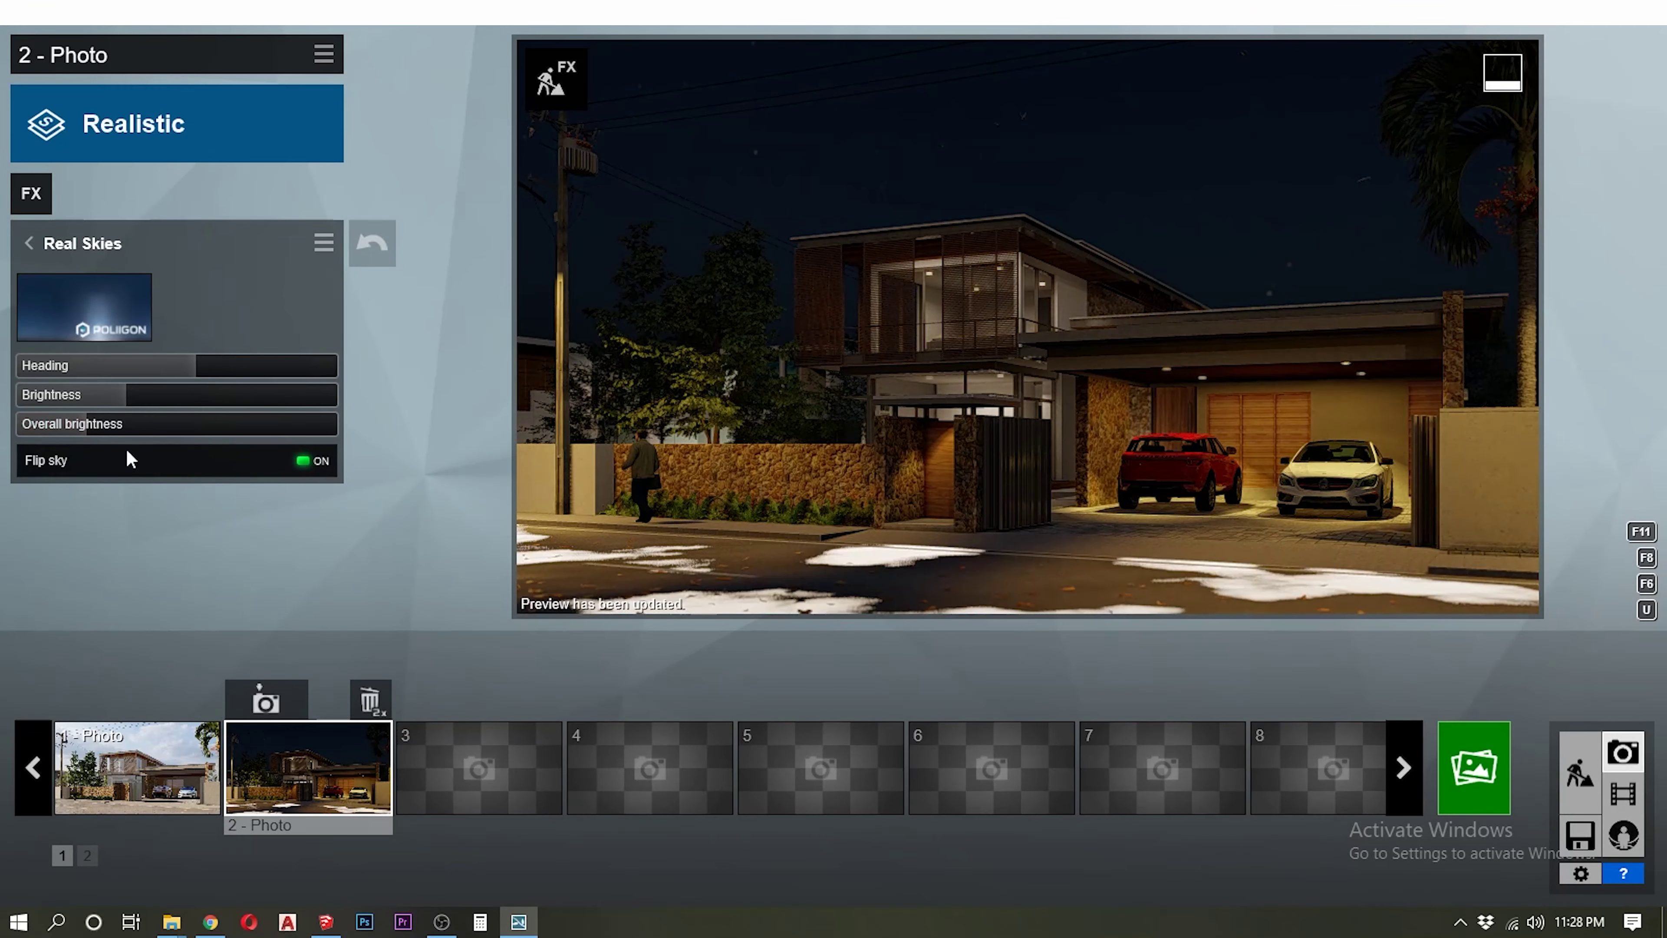
Raise Real Skies brightness and overall brightness to 0.8 and return to Build mode
mouse_move(122, 402)
mouse_down()
mouse_move(212, 414)
mouse_move(127, 430)
mouse_up()
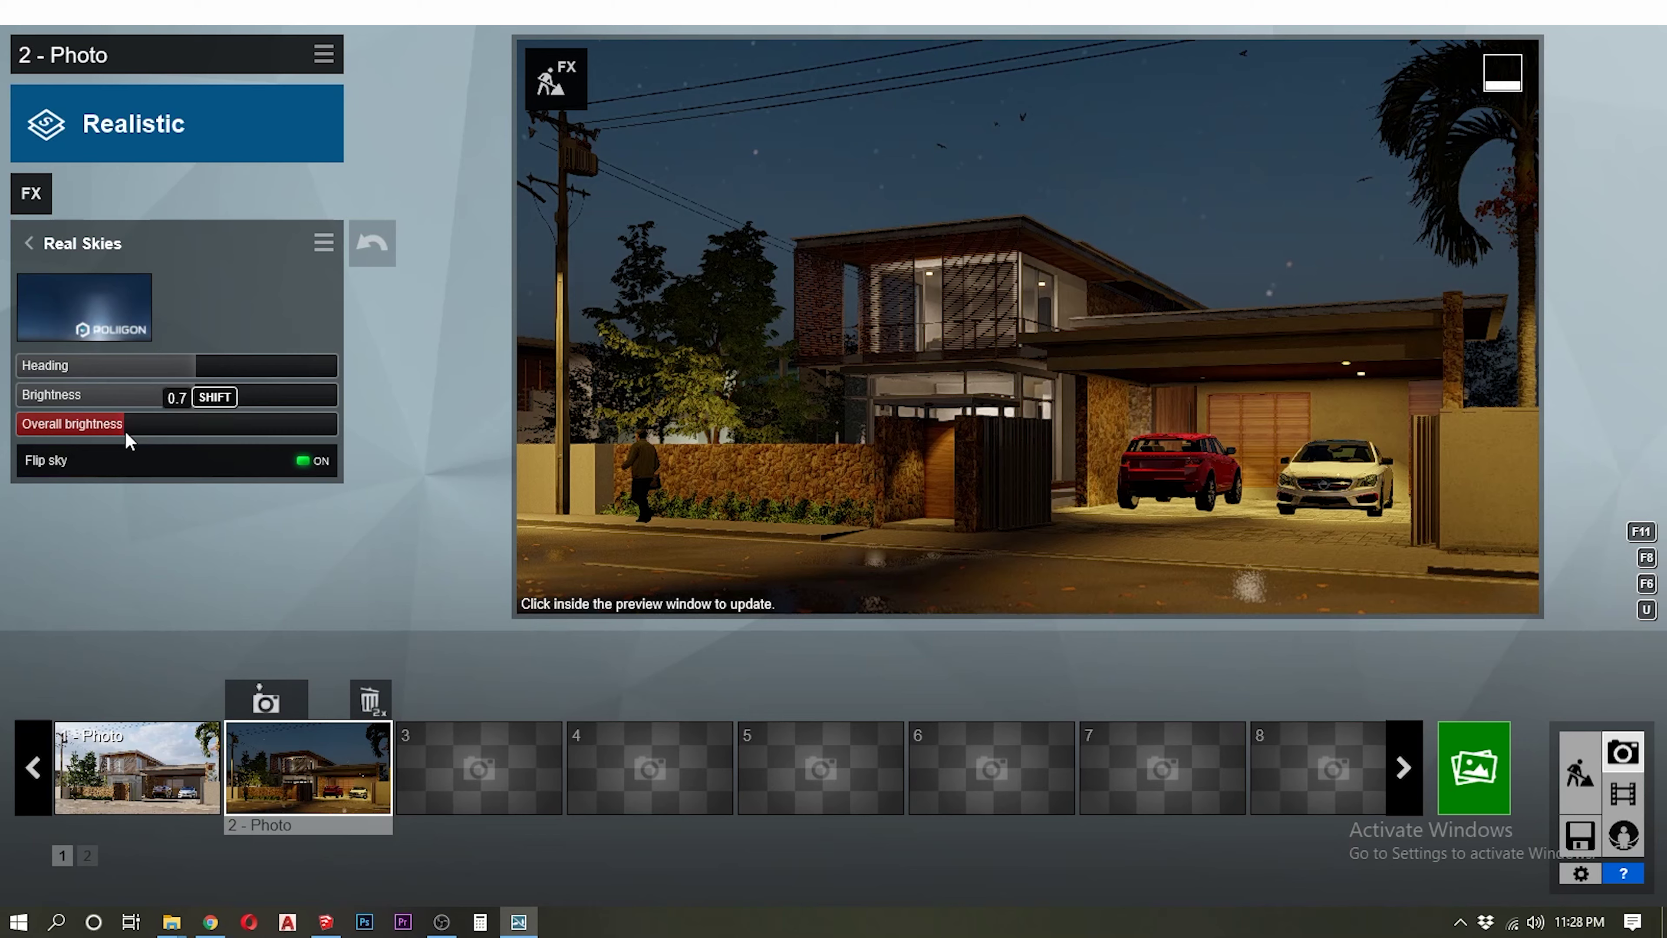
drag(132, 436, 151, 440)
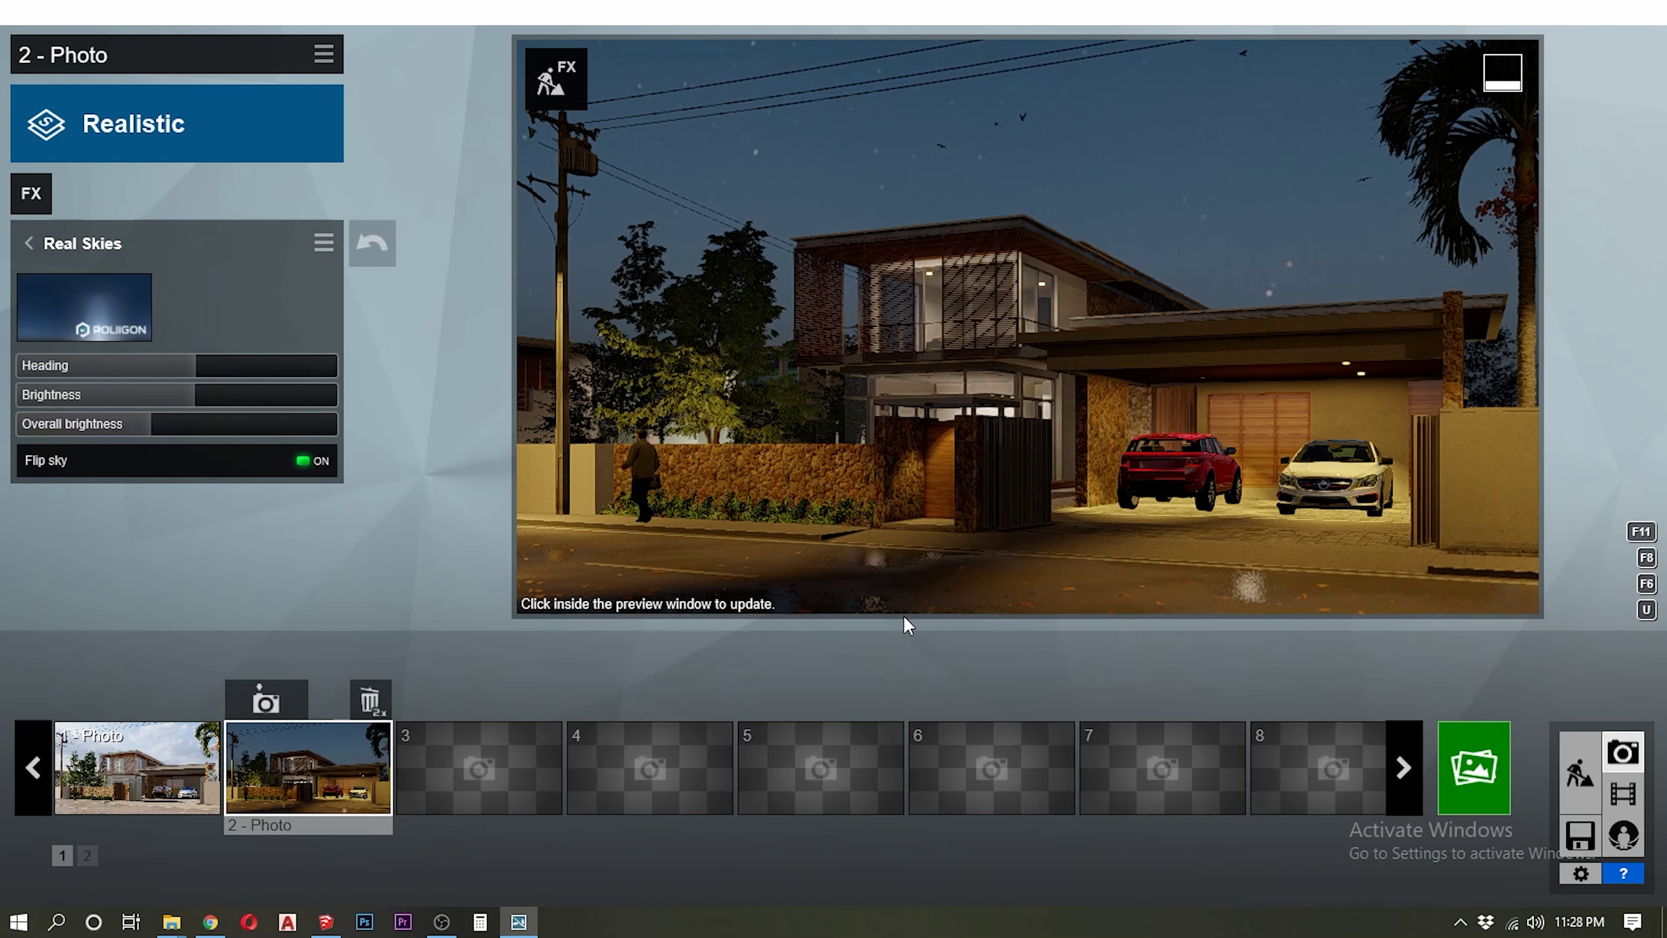
click(1578, 778)
Select the fill light near the house up close and choose Move vertical
right_drag(452, 819, 633, 629)
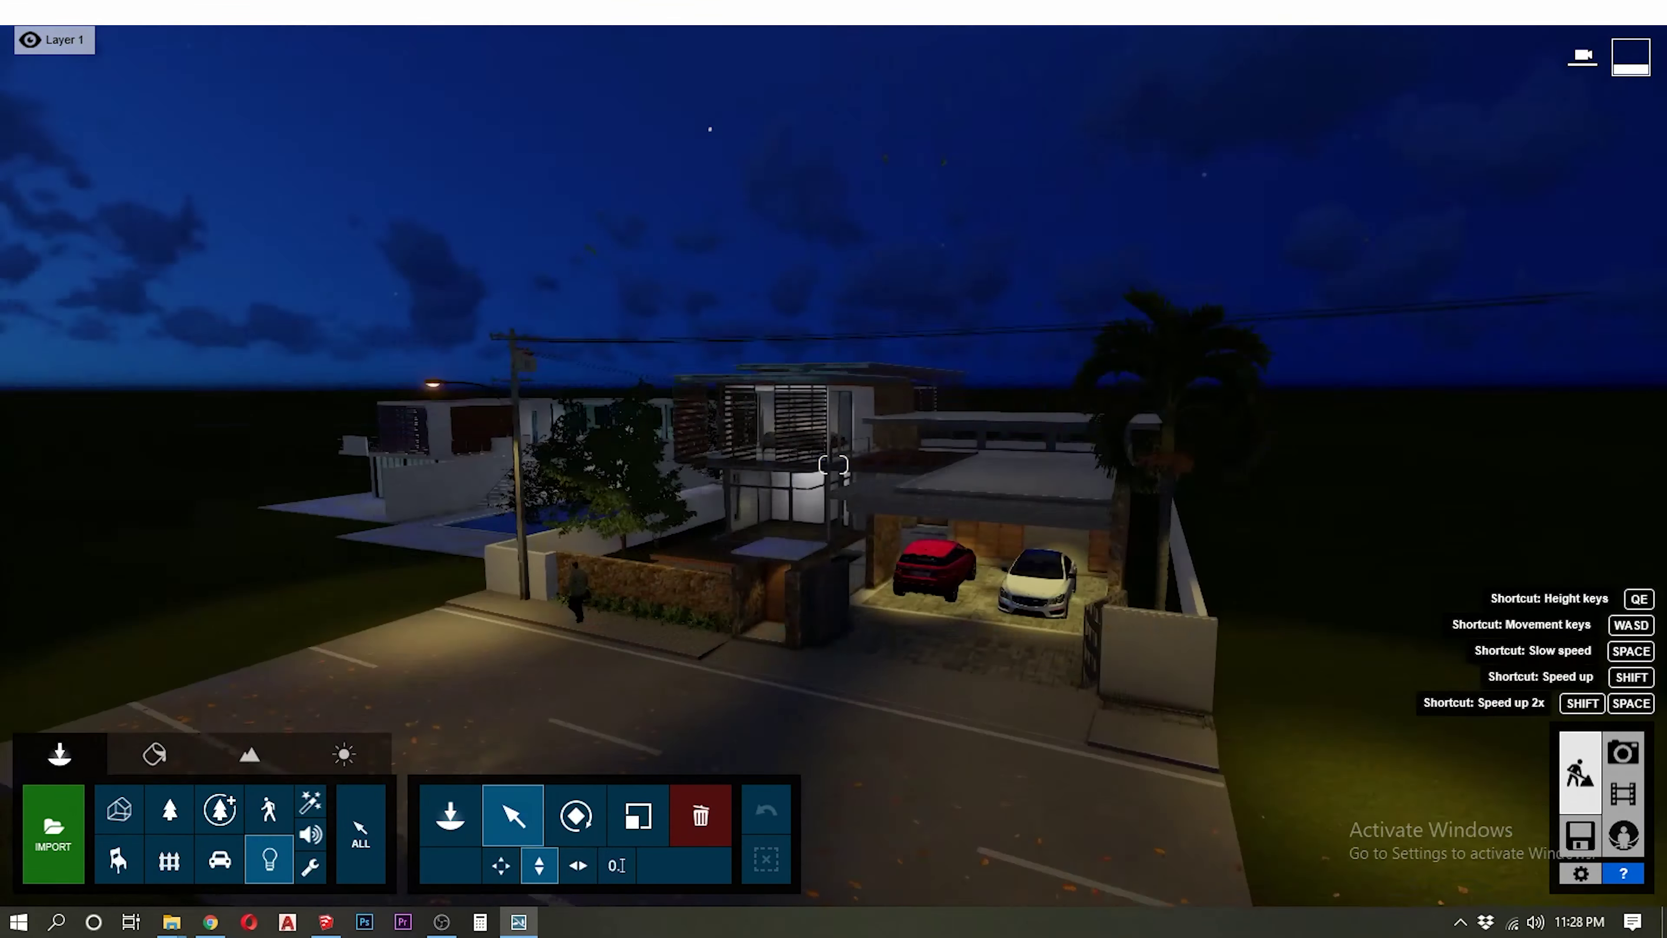
click(643, 618)
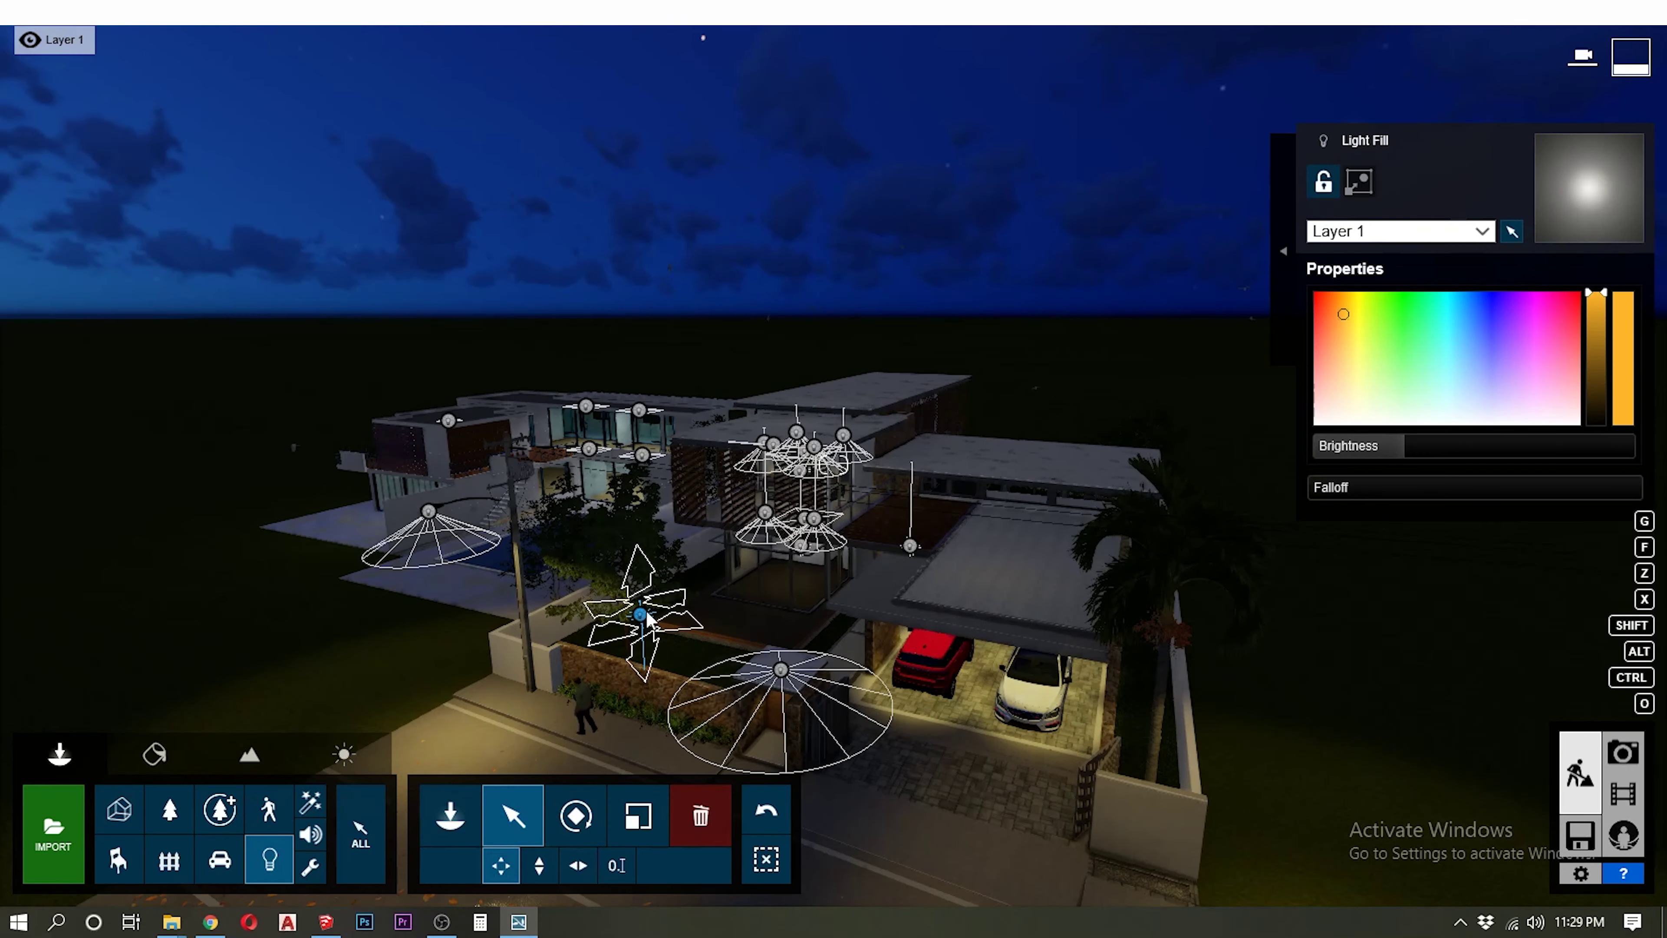
right_drag(646, 610, 542, 615)
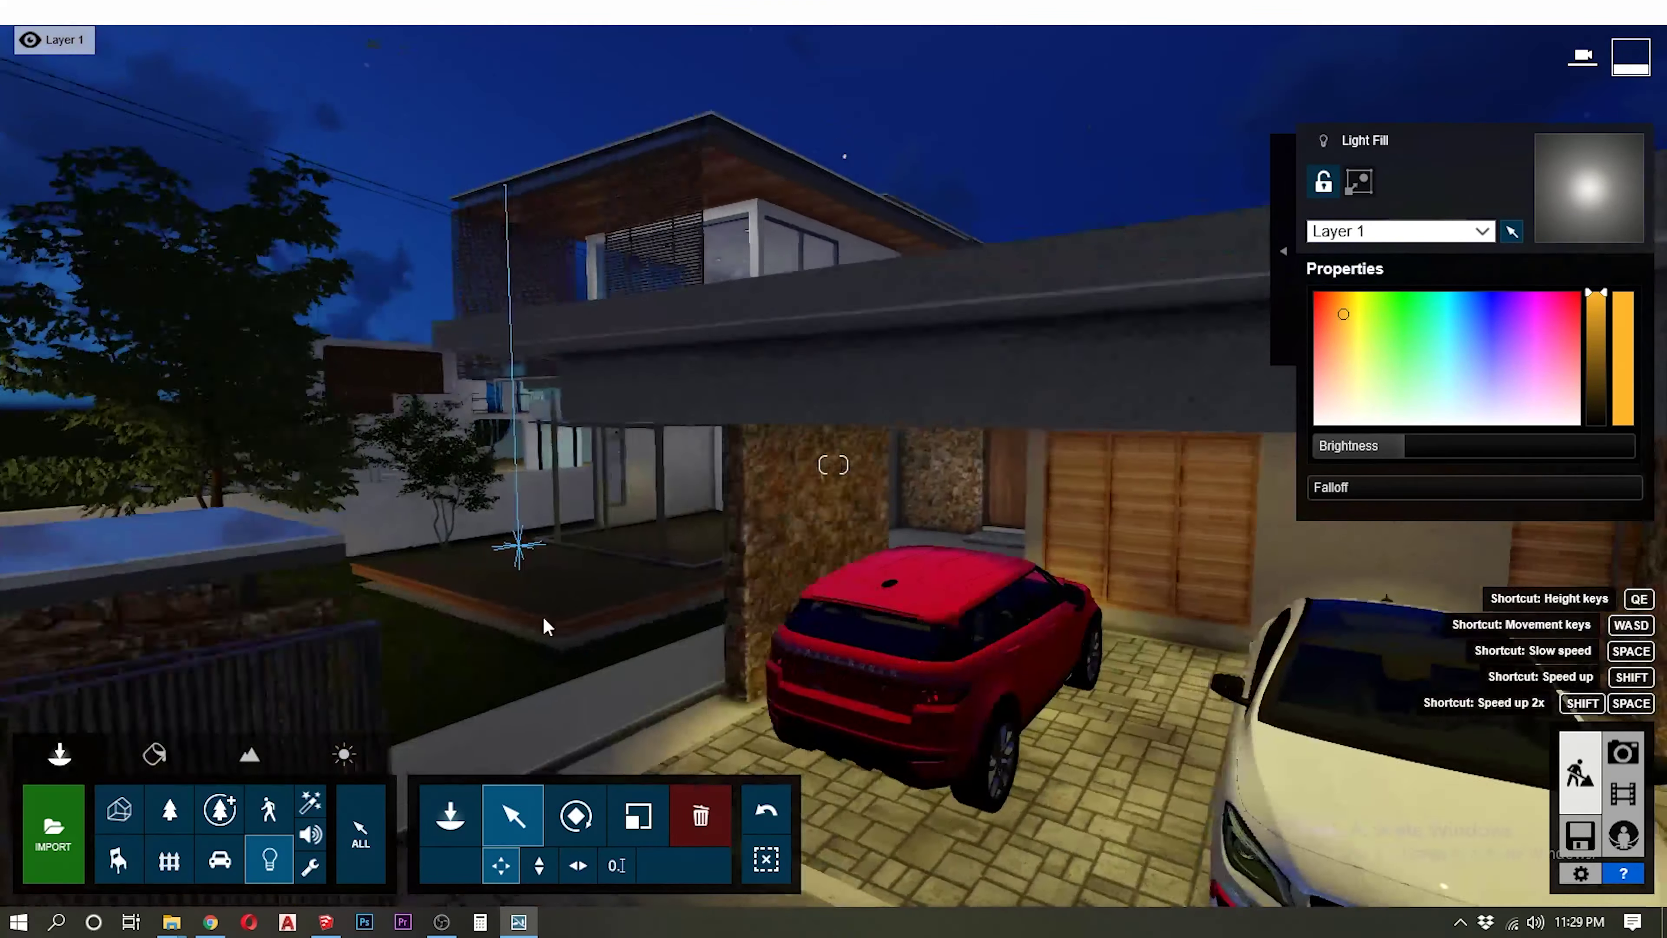
click(539, 866)
Adjust the fill light's height and restore the saved 2 - Photo view
drag(481, 494, 420, 526)
click(1622, 752)
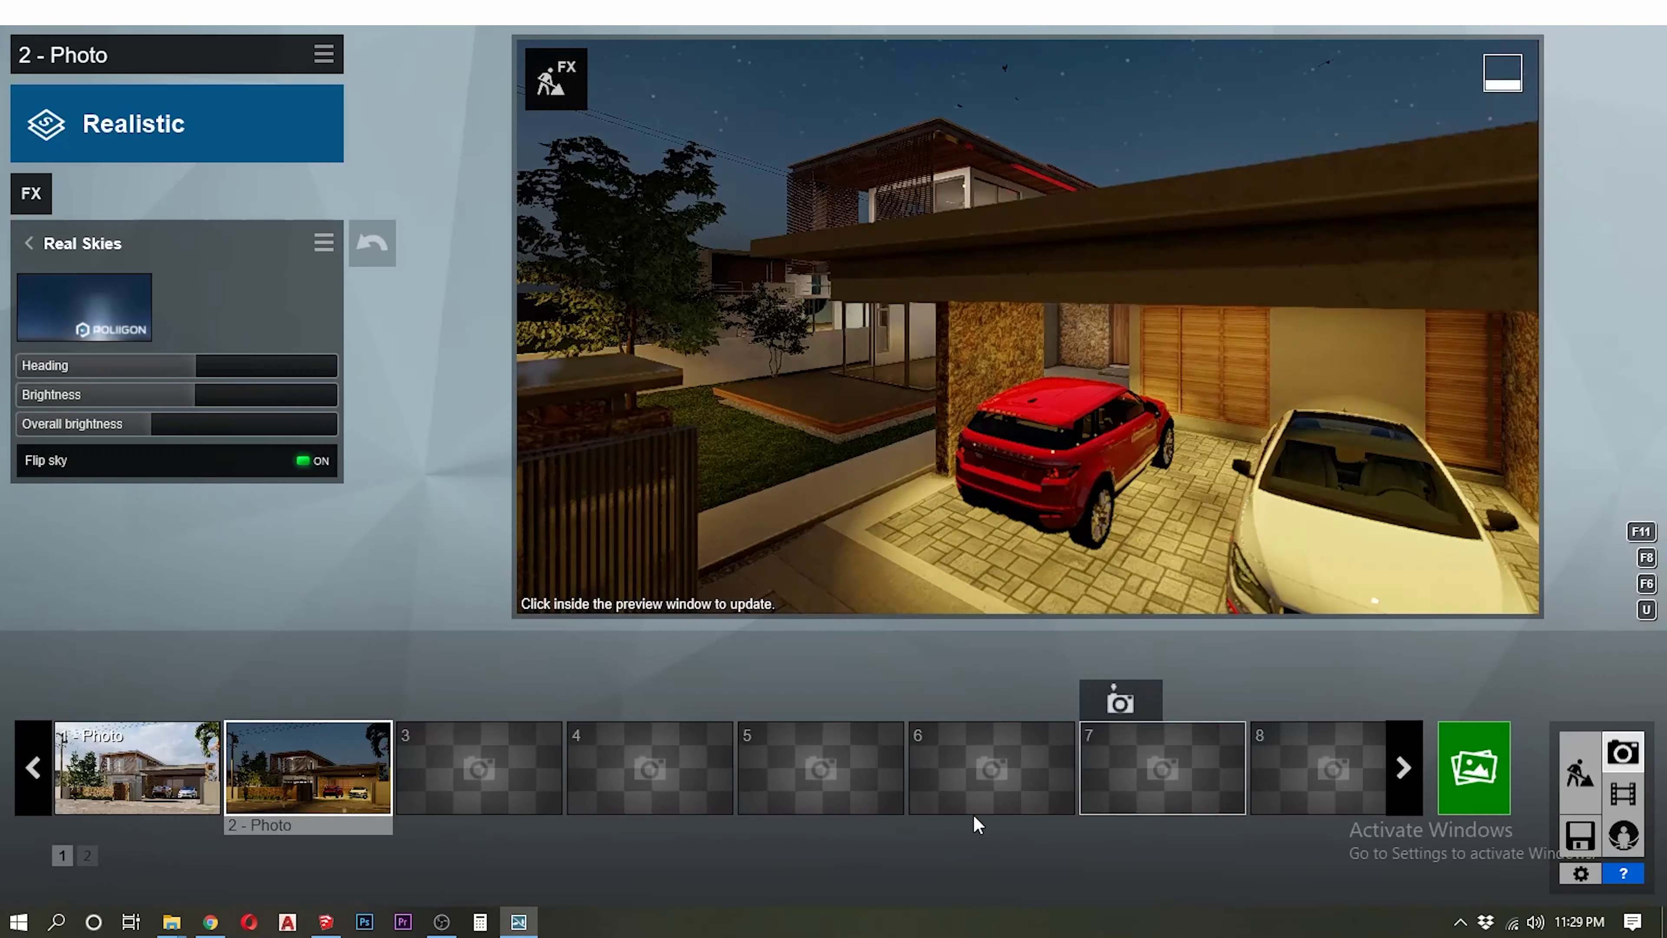
click(309, 765)
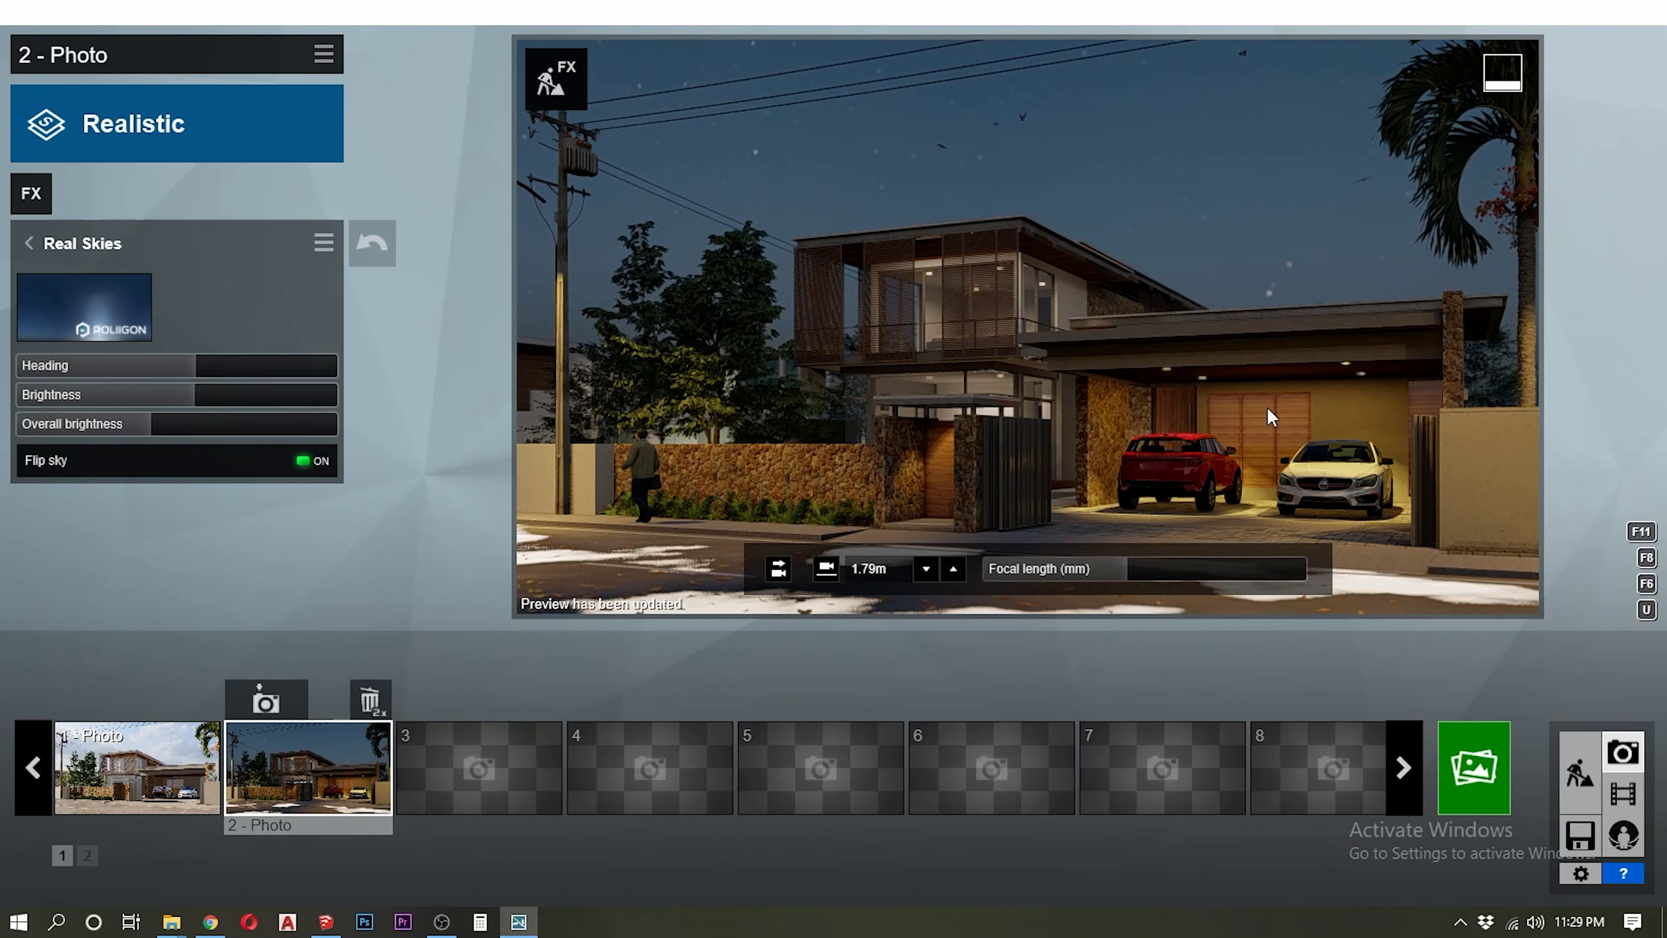
Give the road the Polii CityStreet AsphaltGeneric Worn 001 2k material with Weathering, then preview it
key(m)
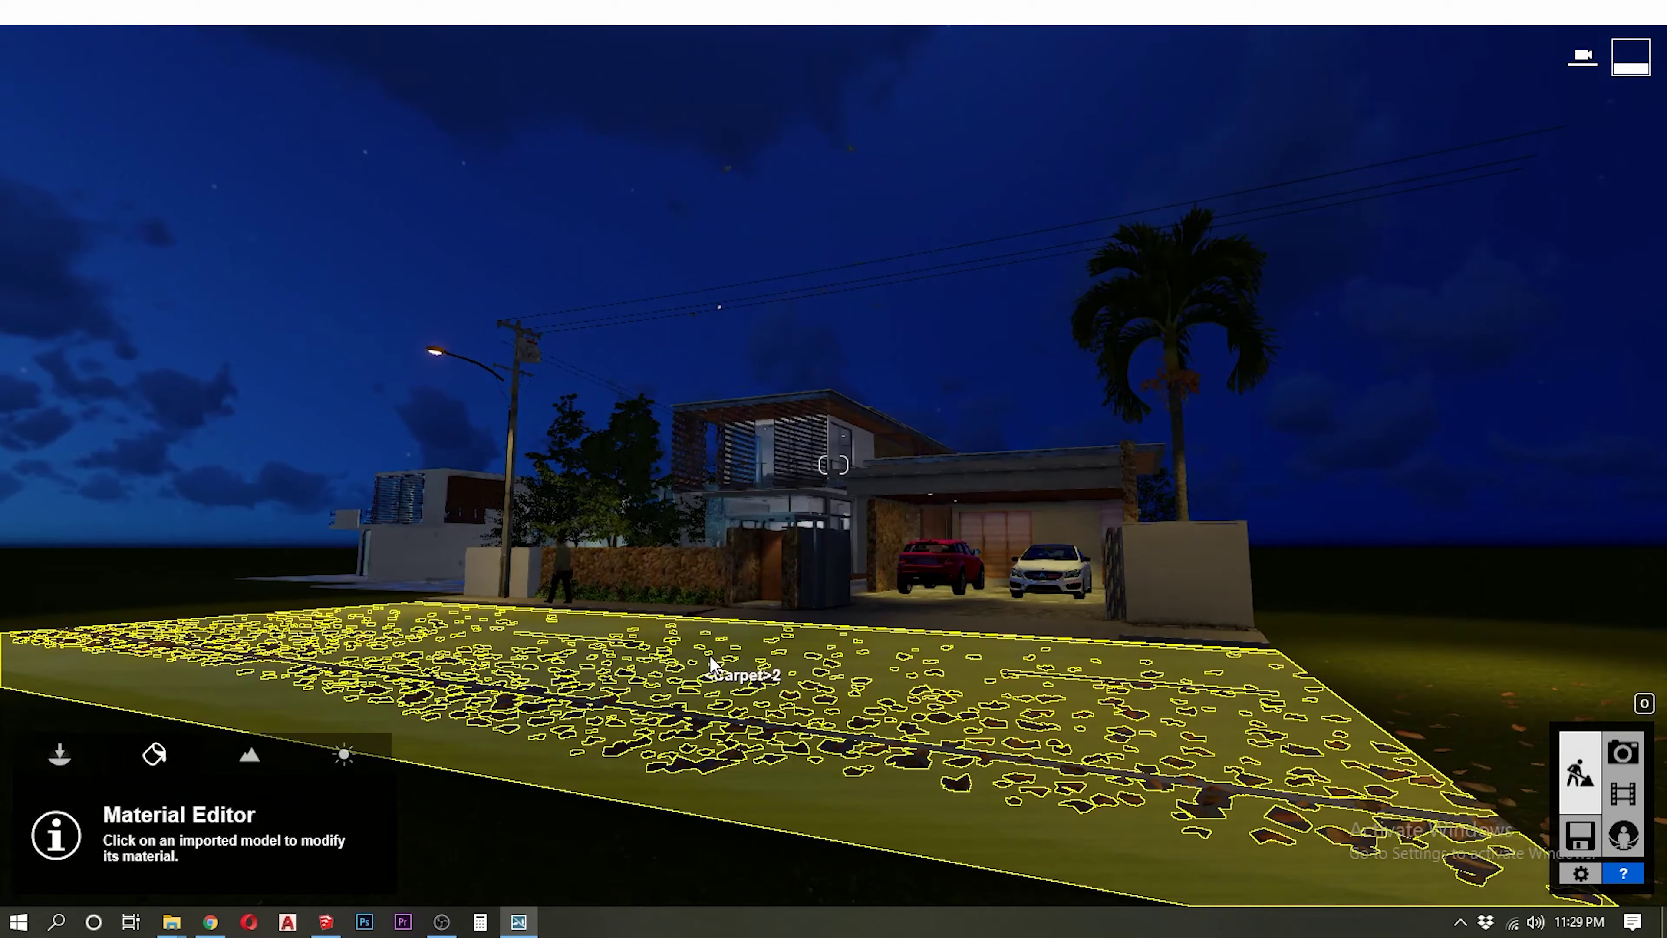
click(754, 645)
click(72, 351)
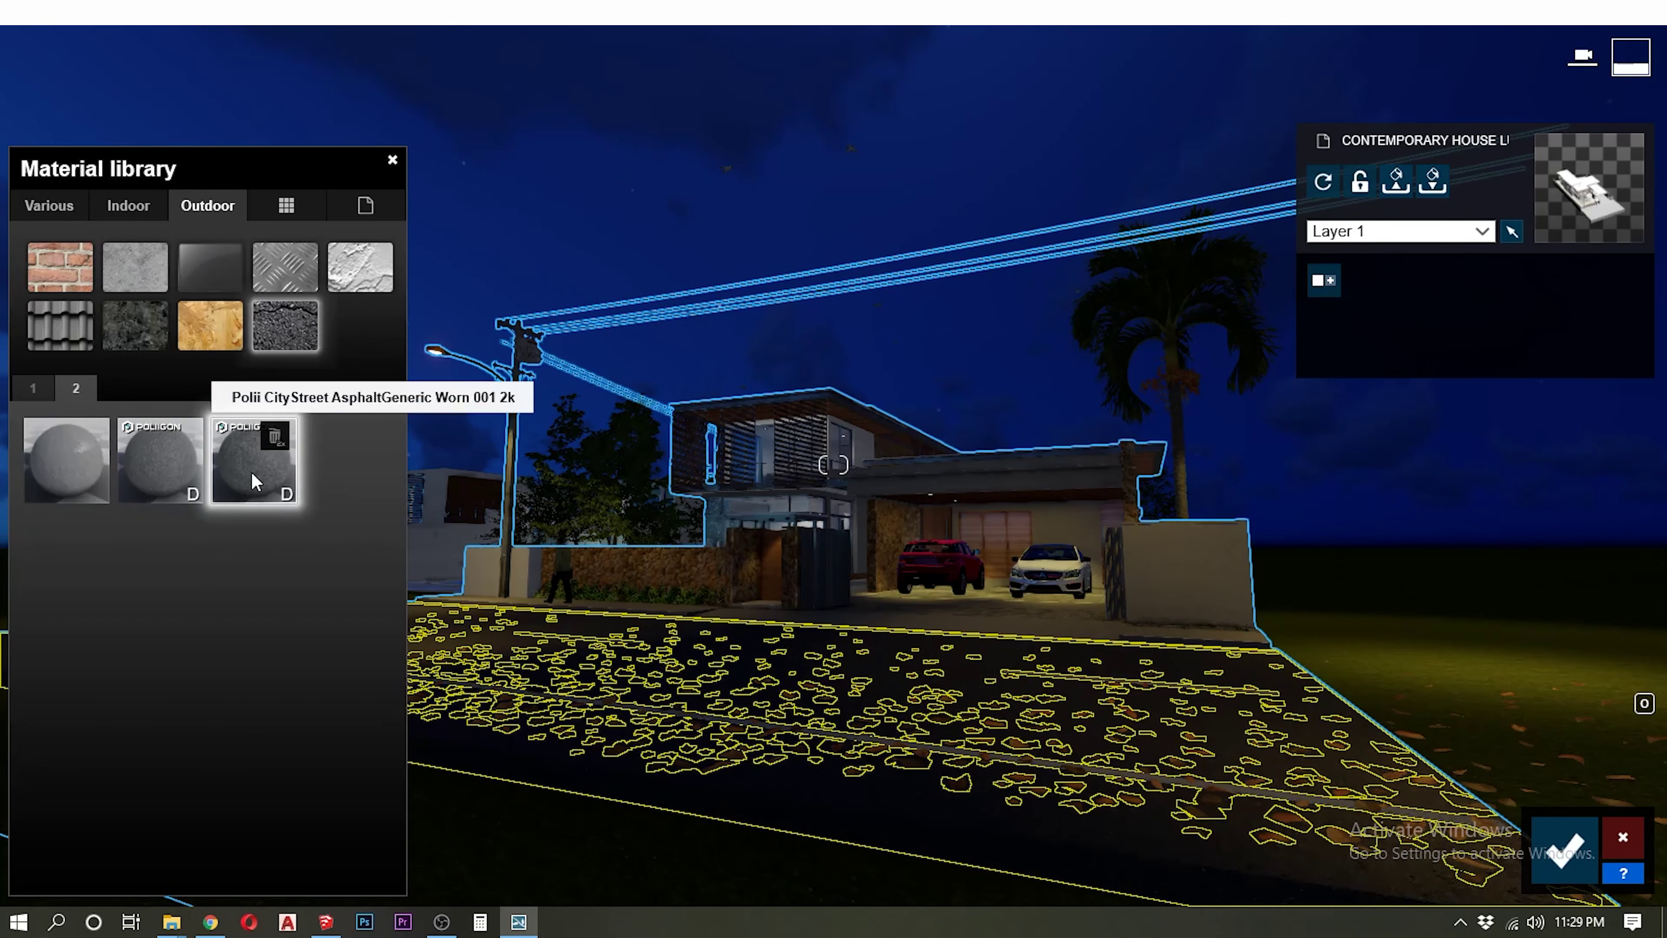
click(240, 497)
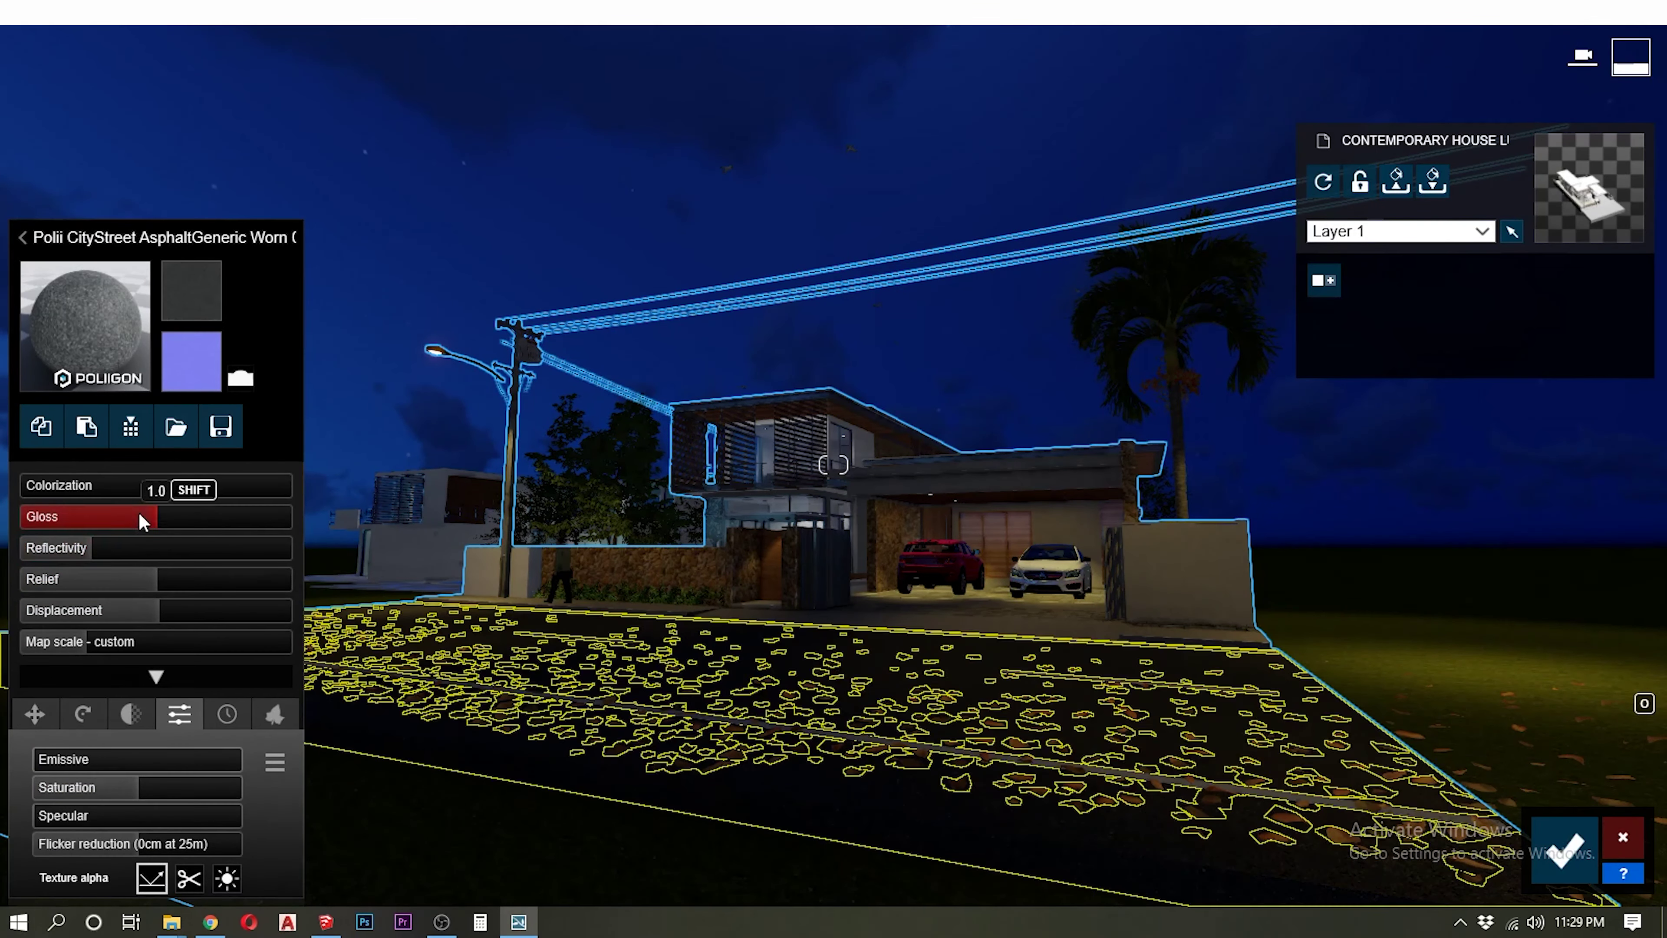
click(227, 714)
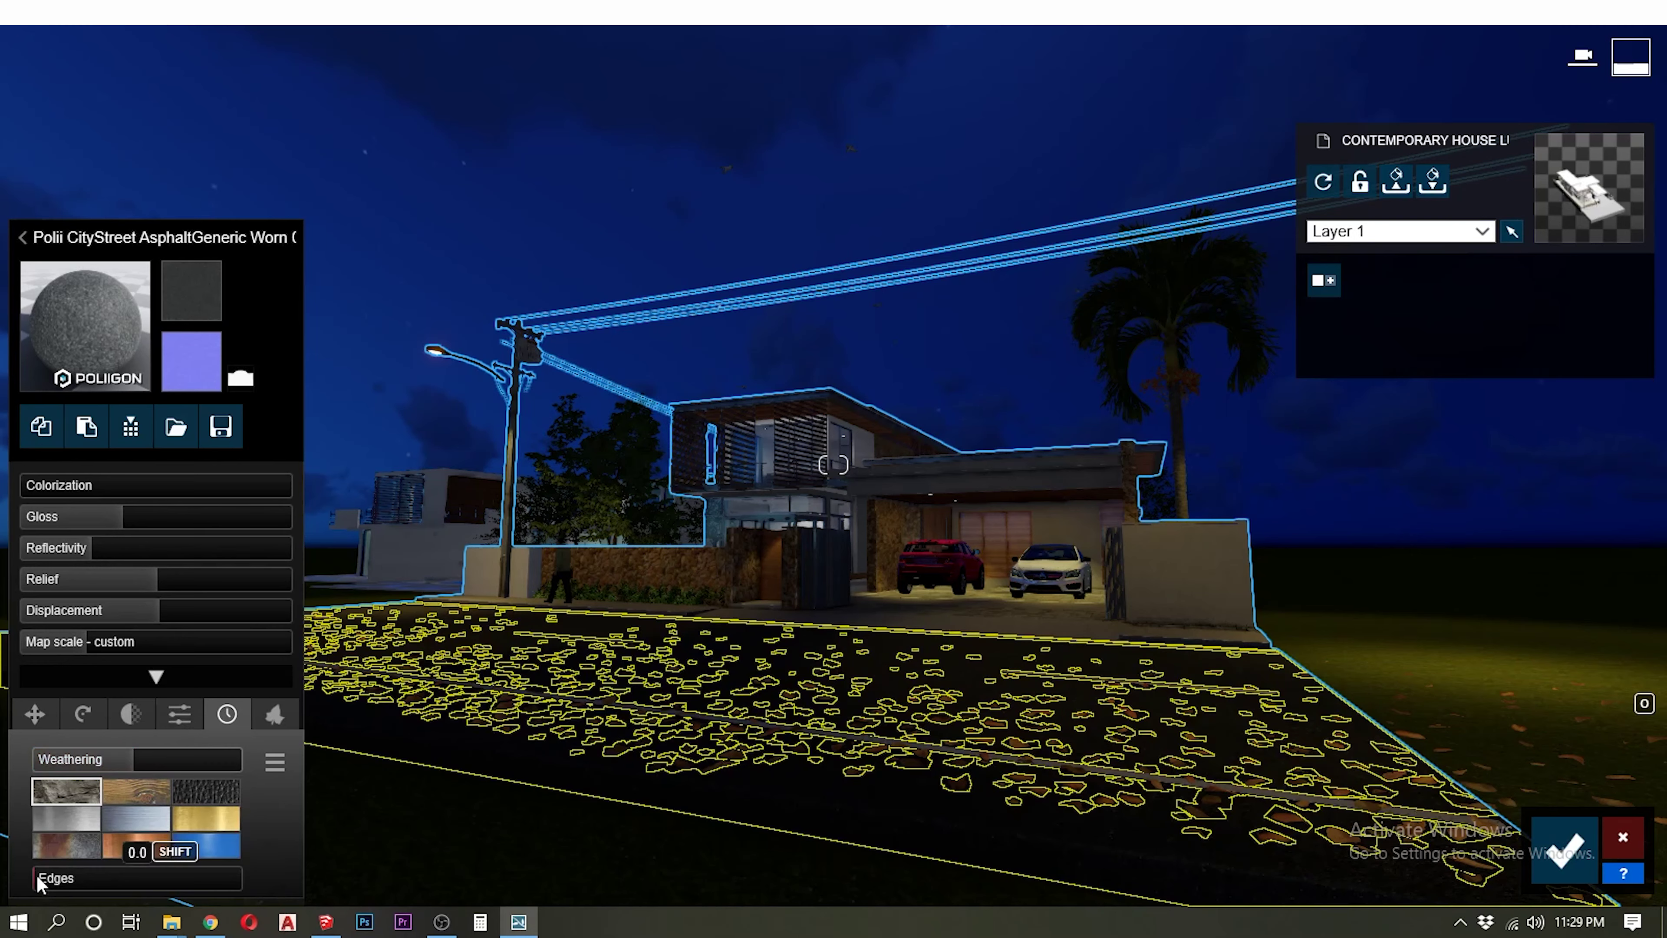
click(1559, 847)
click(1623, 753)
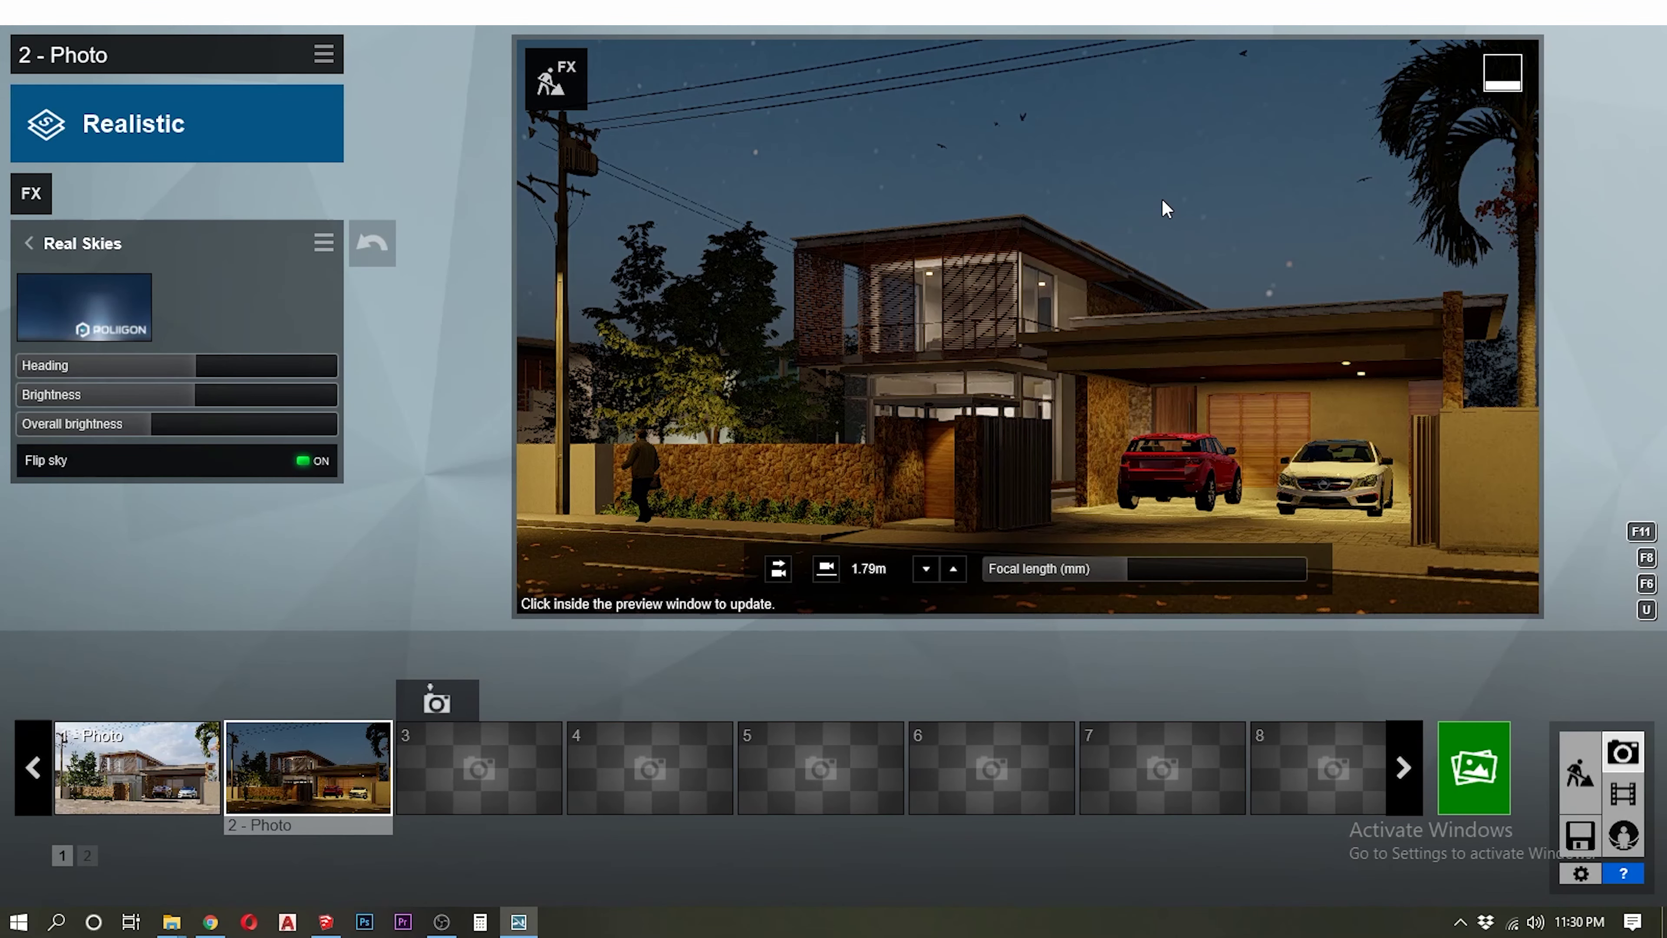
click(1579, 773)
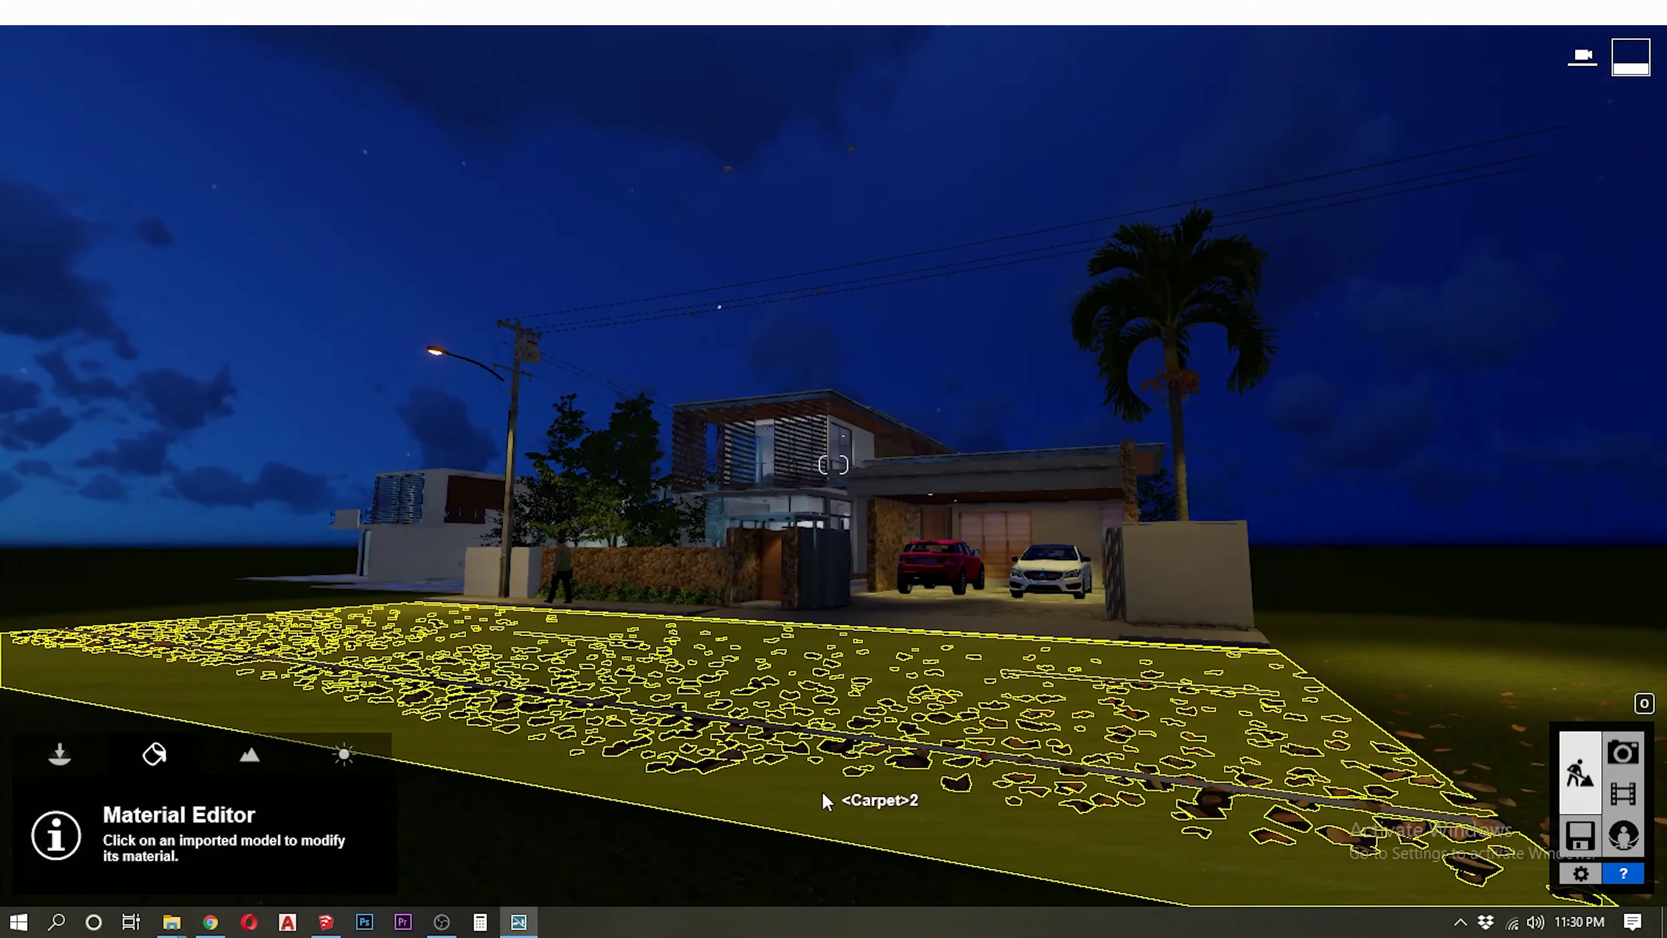
Place a fill light from the Lights library and raise it above the street
click(57, 755)
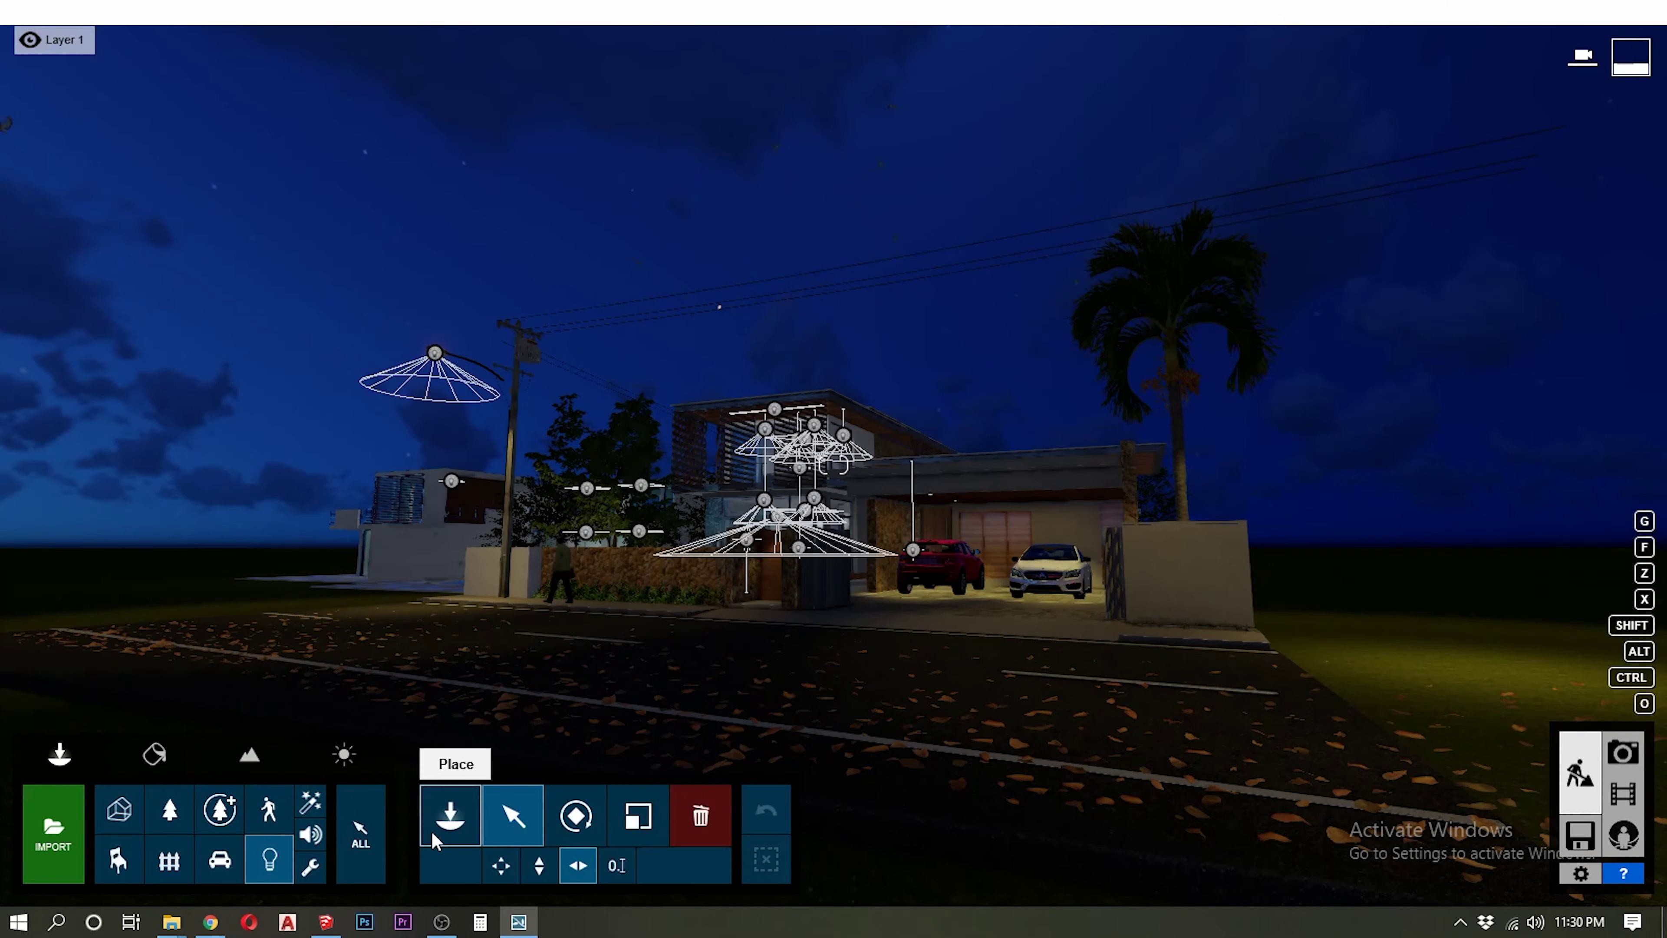
click(438, 865)
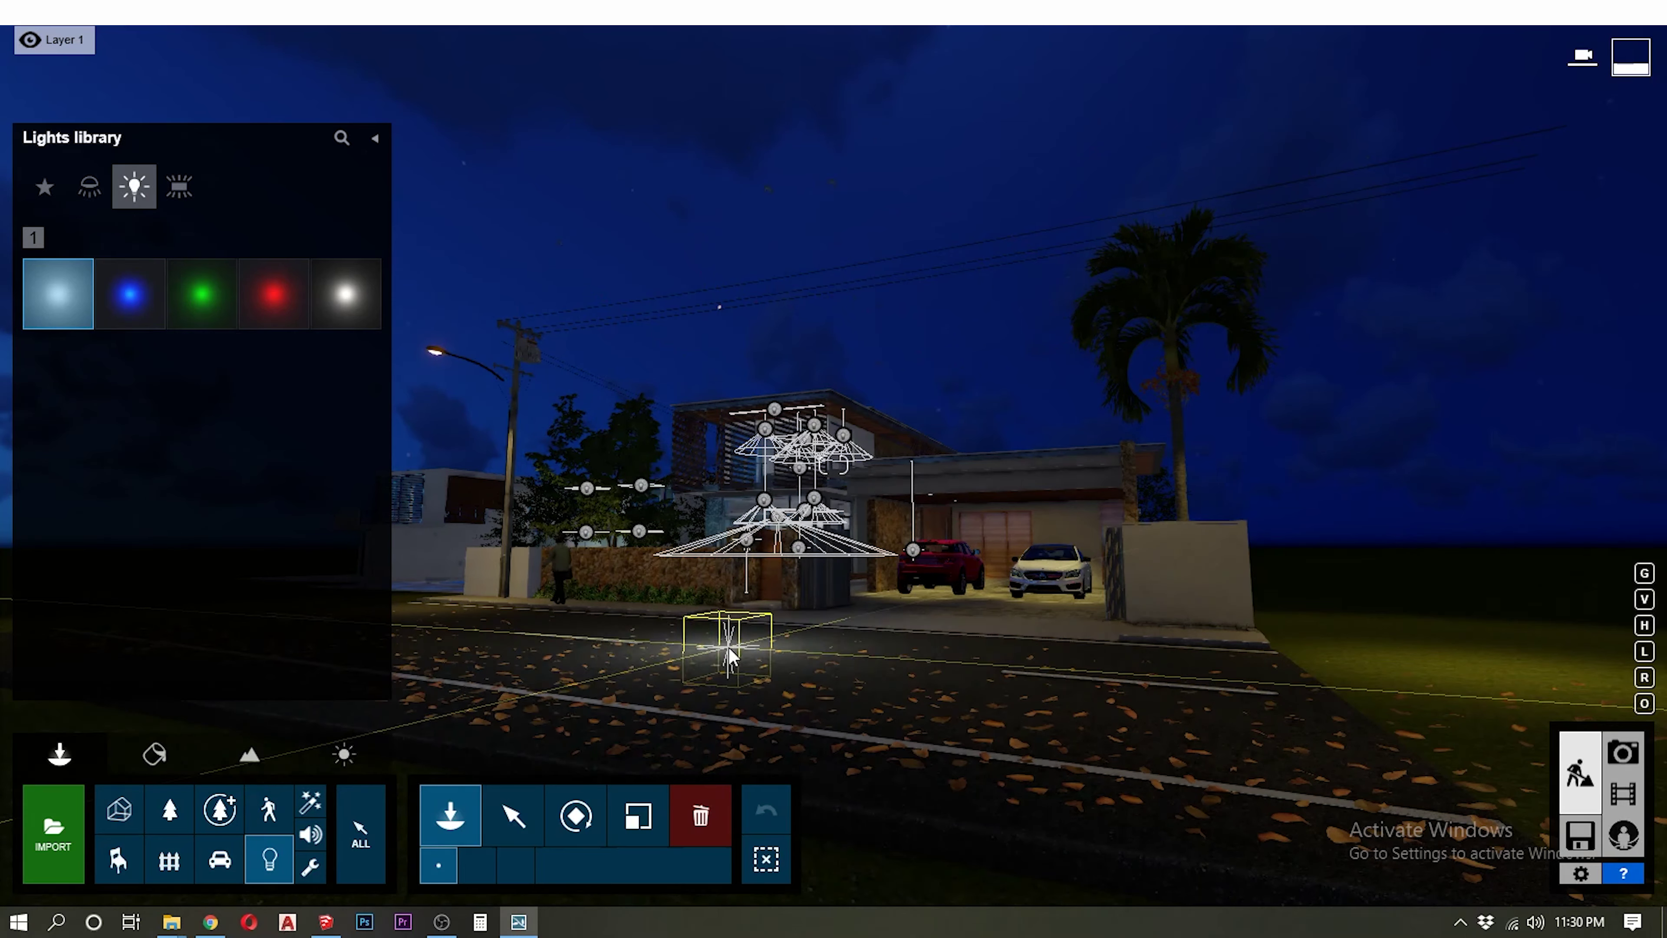
click(728, 647)
drag(729, 648, 732, 572)
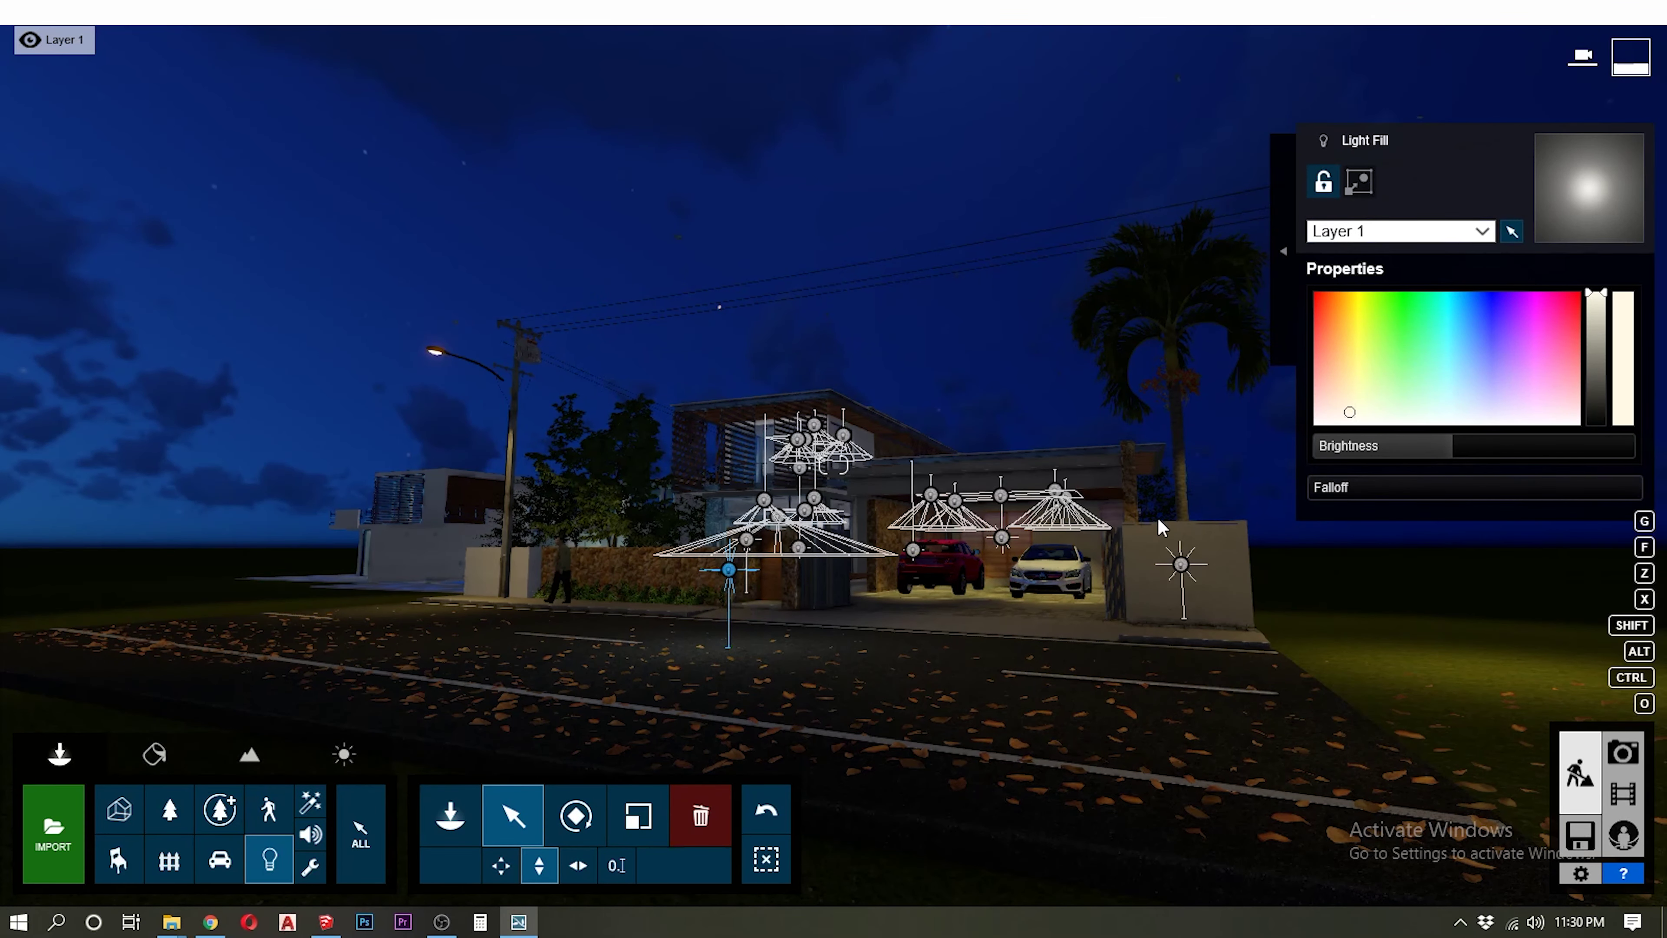
click(1622, 752)
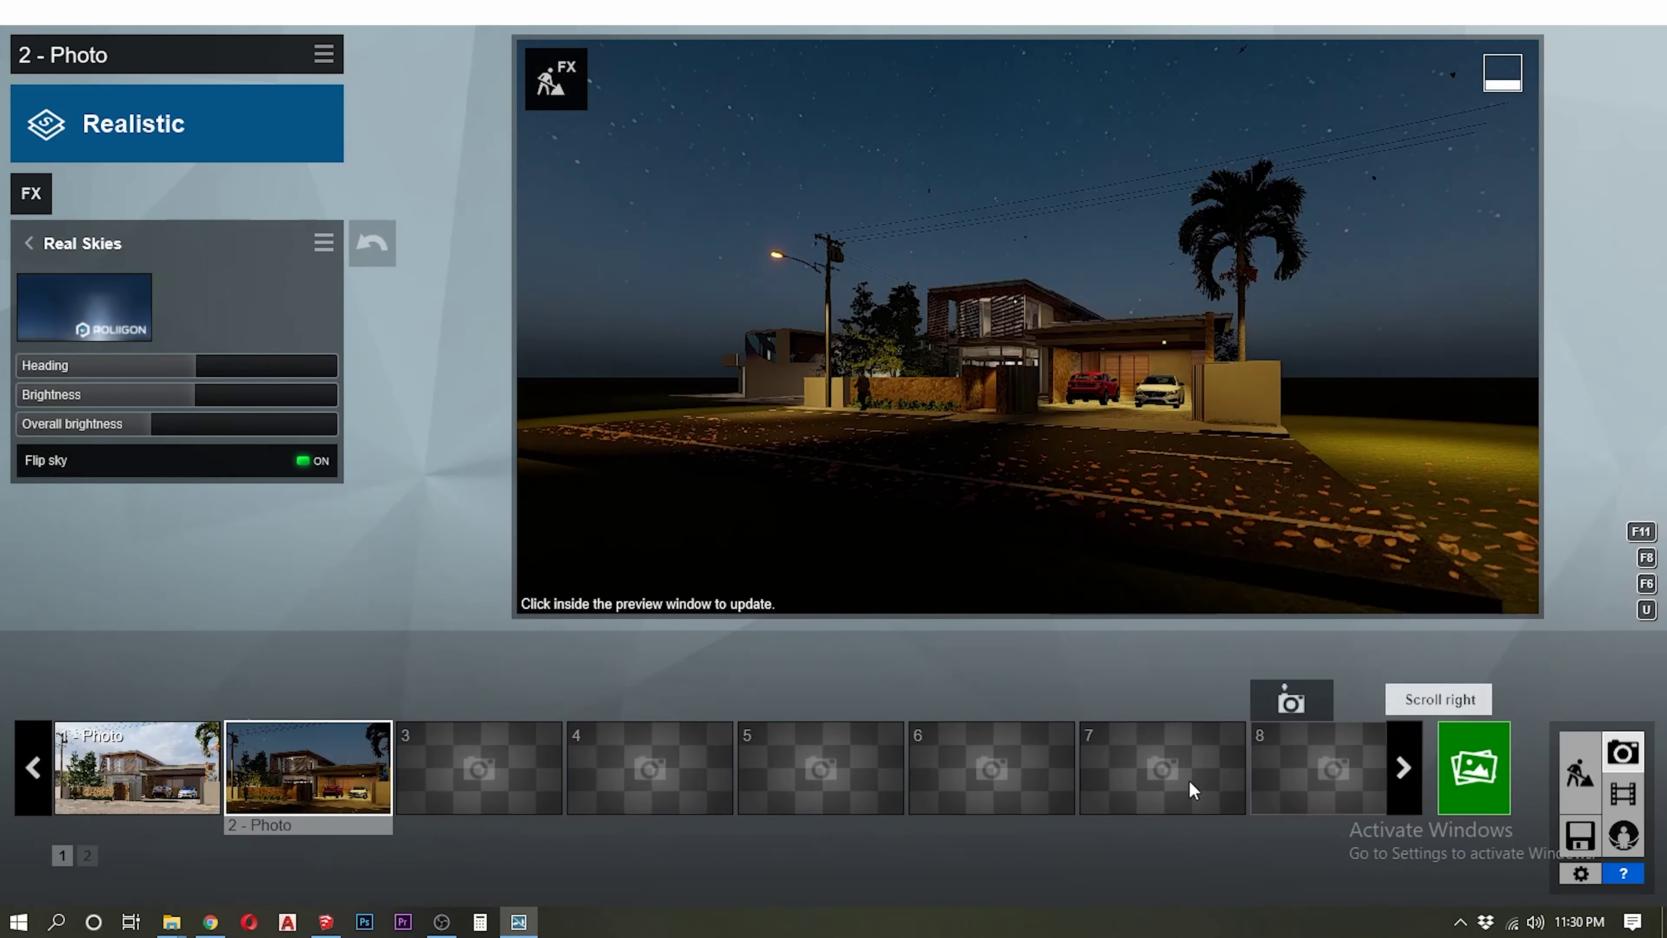
click(1580, 774)
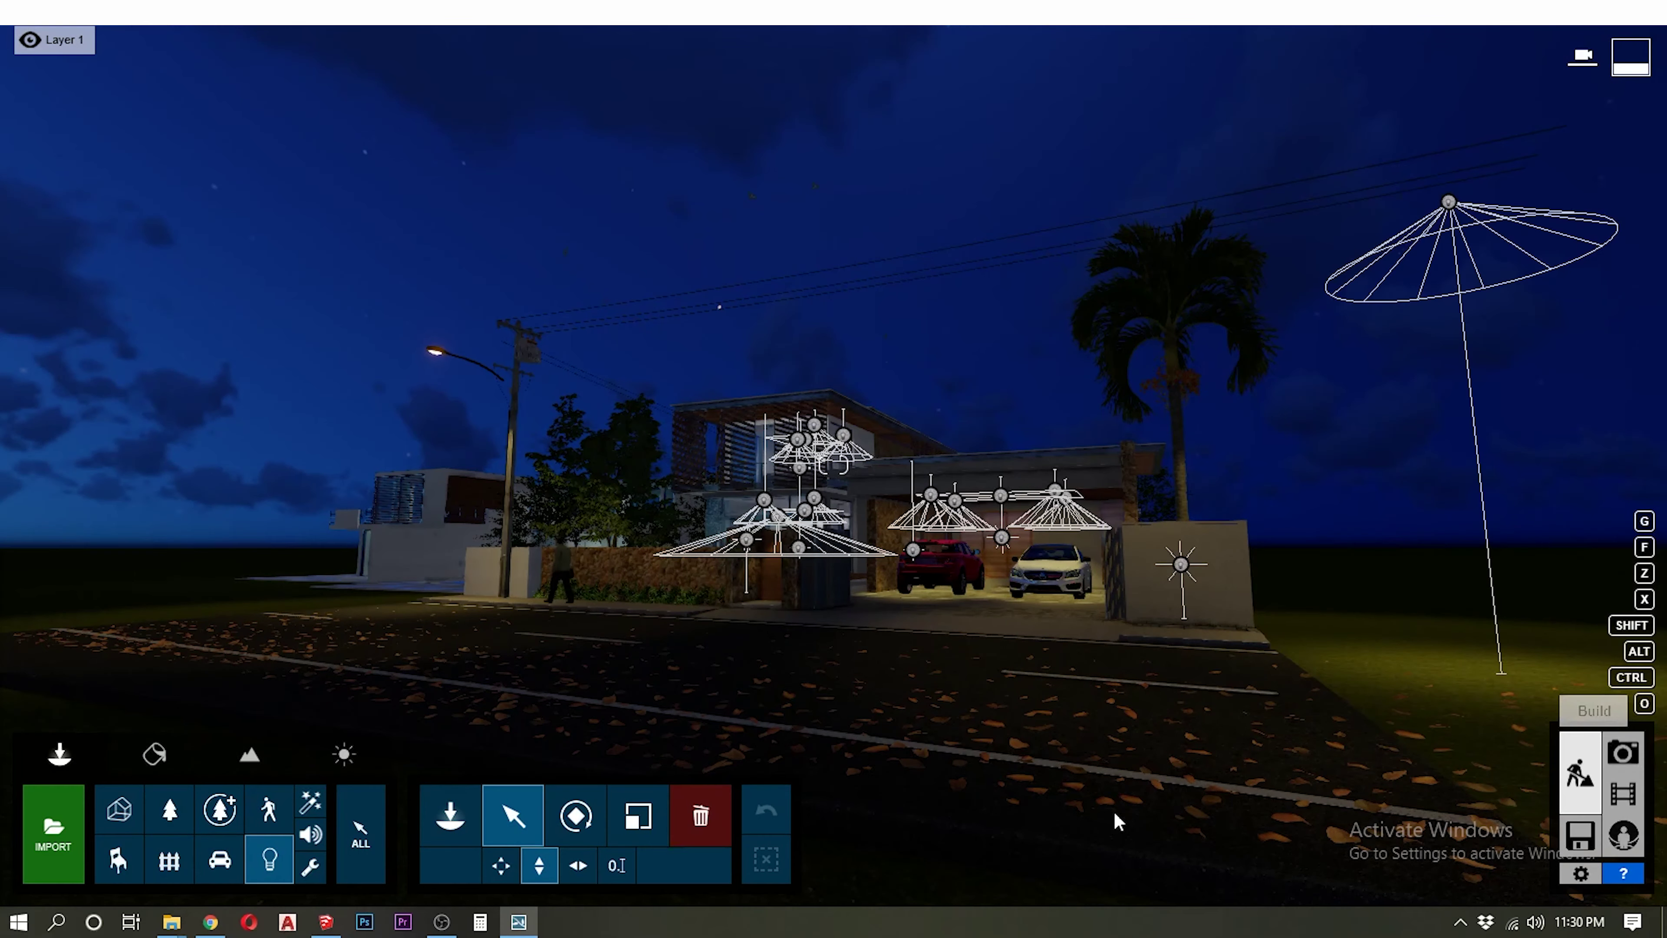
Raise the fill light's brightness to 61.6, check it in Photo mode, and open the Characters library
click(728, 624)
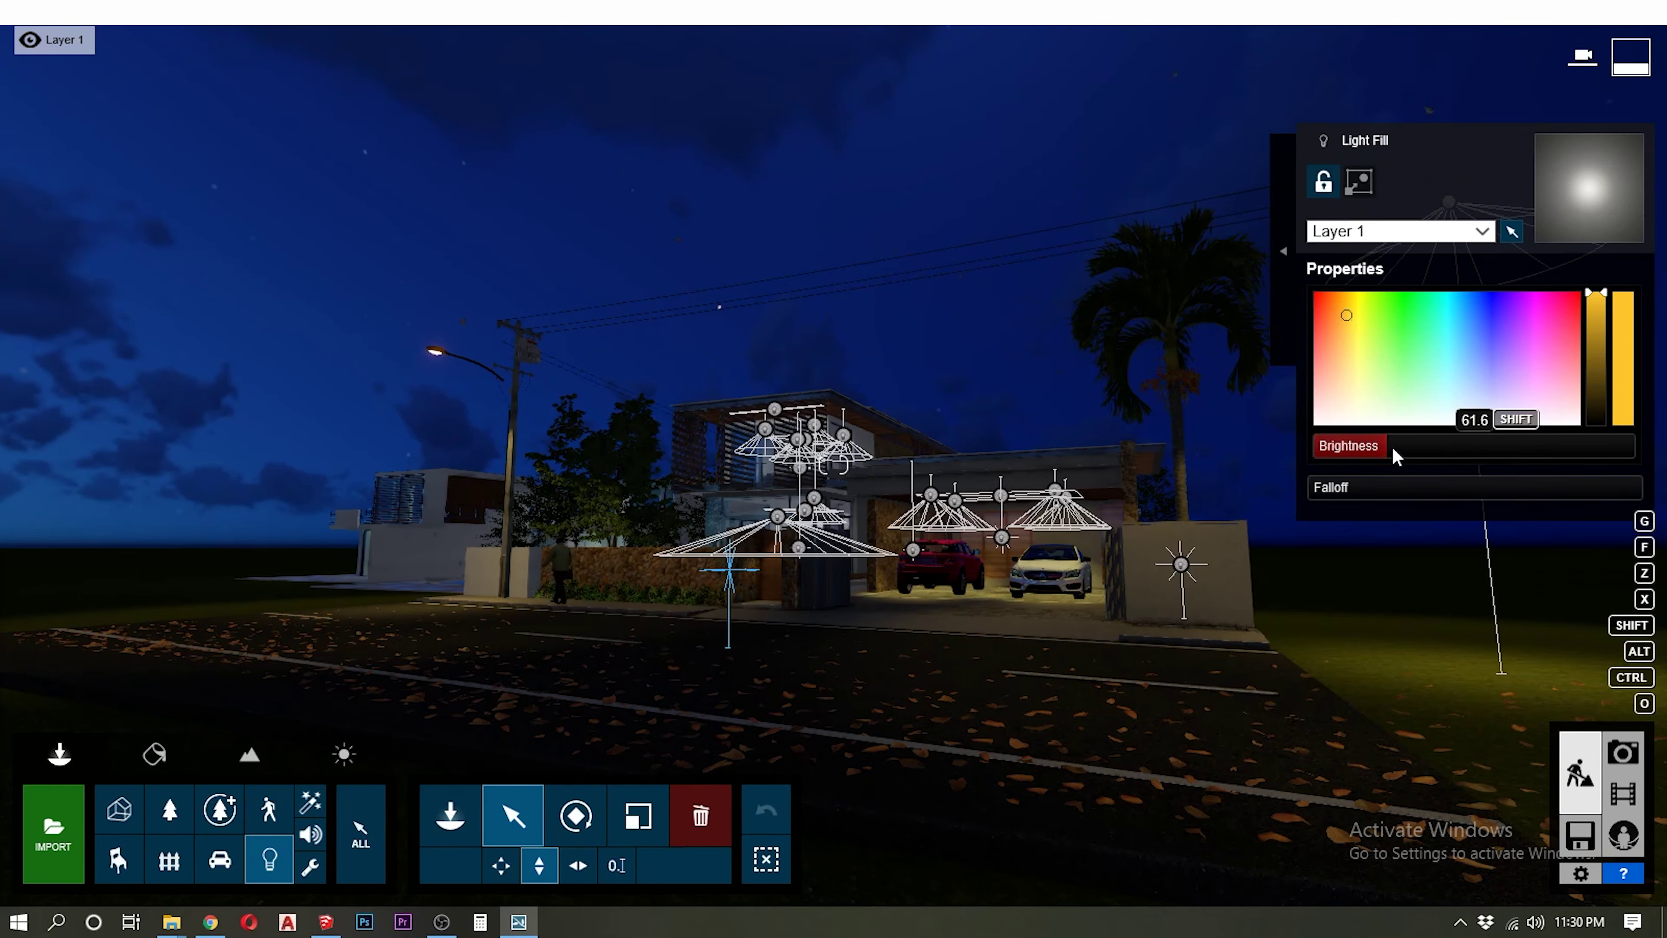
drag(1394, 455, 1402, 455)
click(1622, 752)
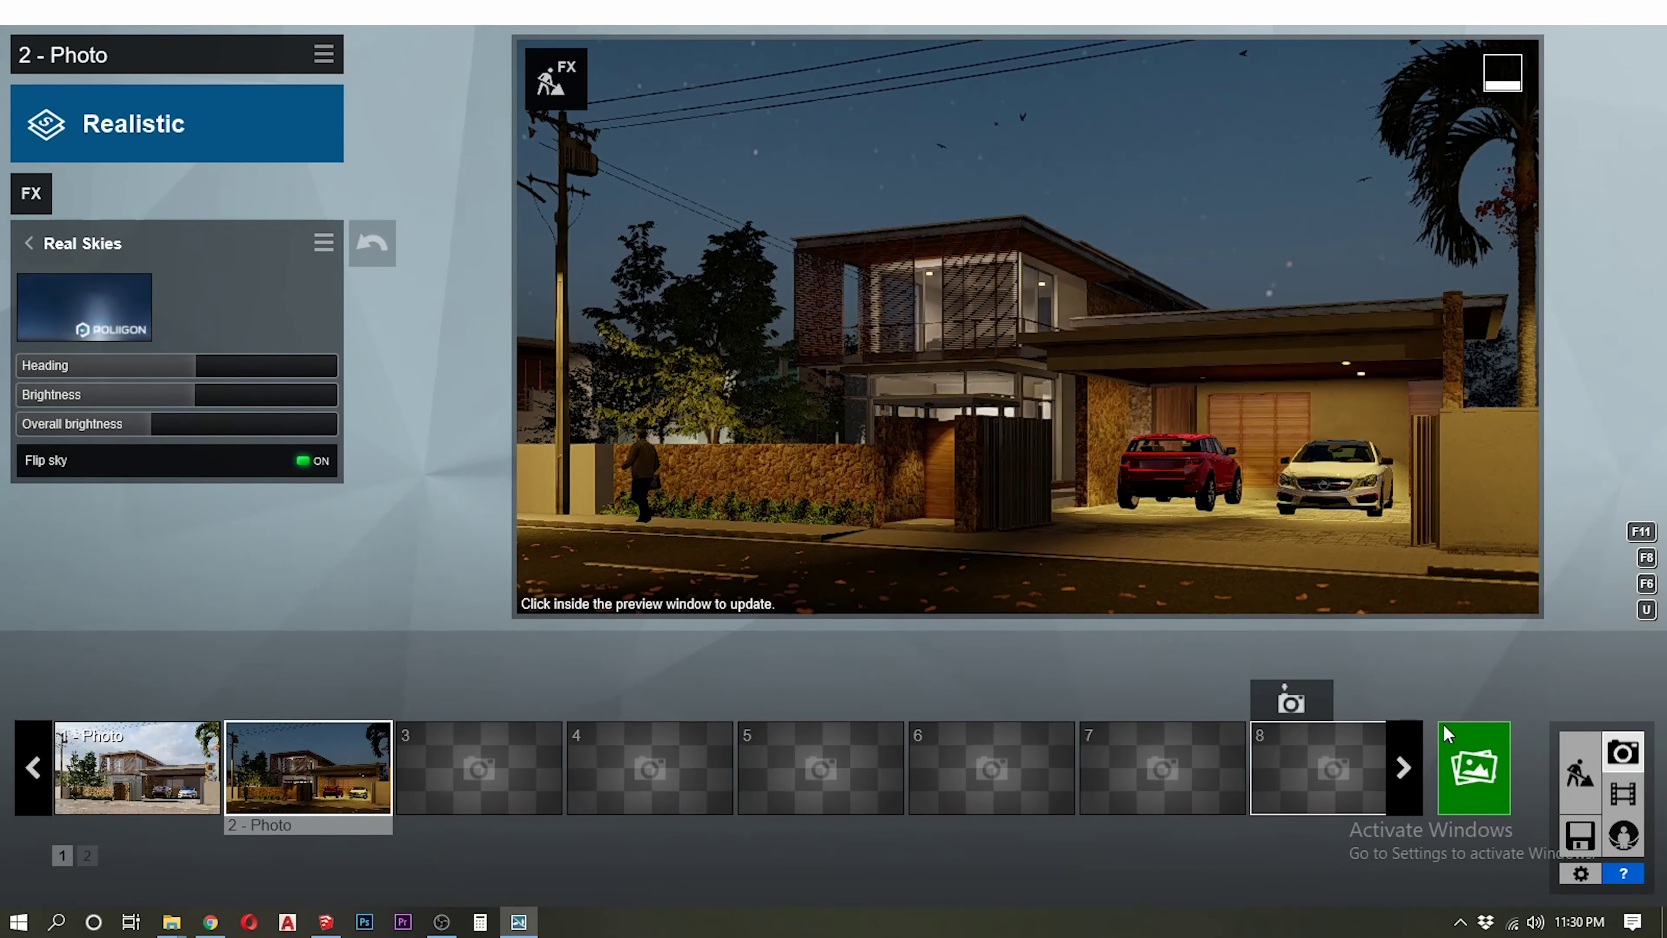
click(1381, 393)
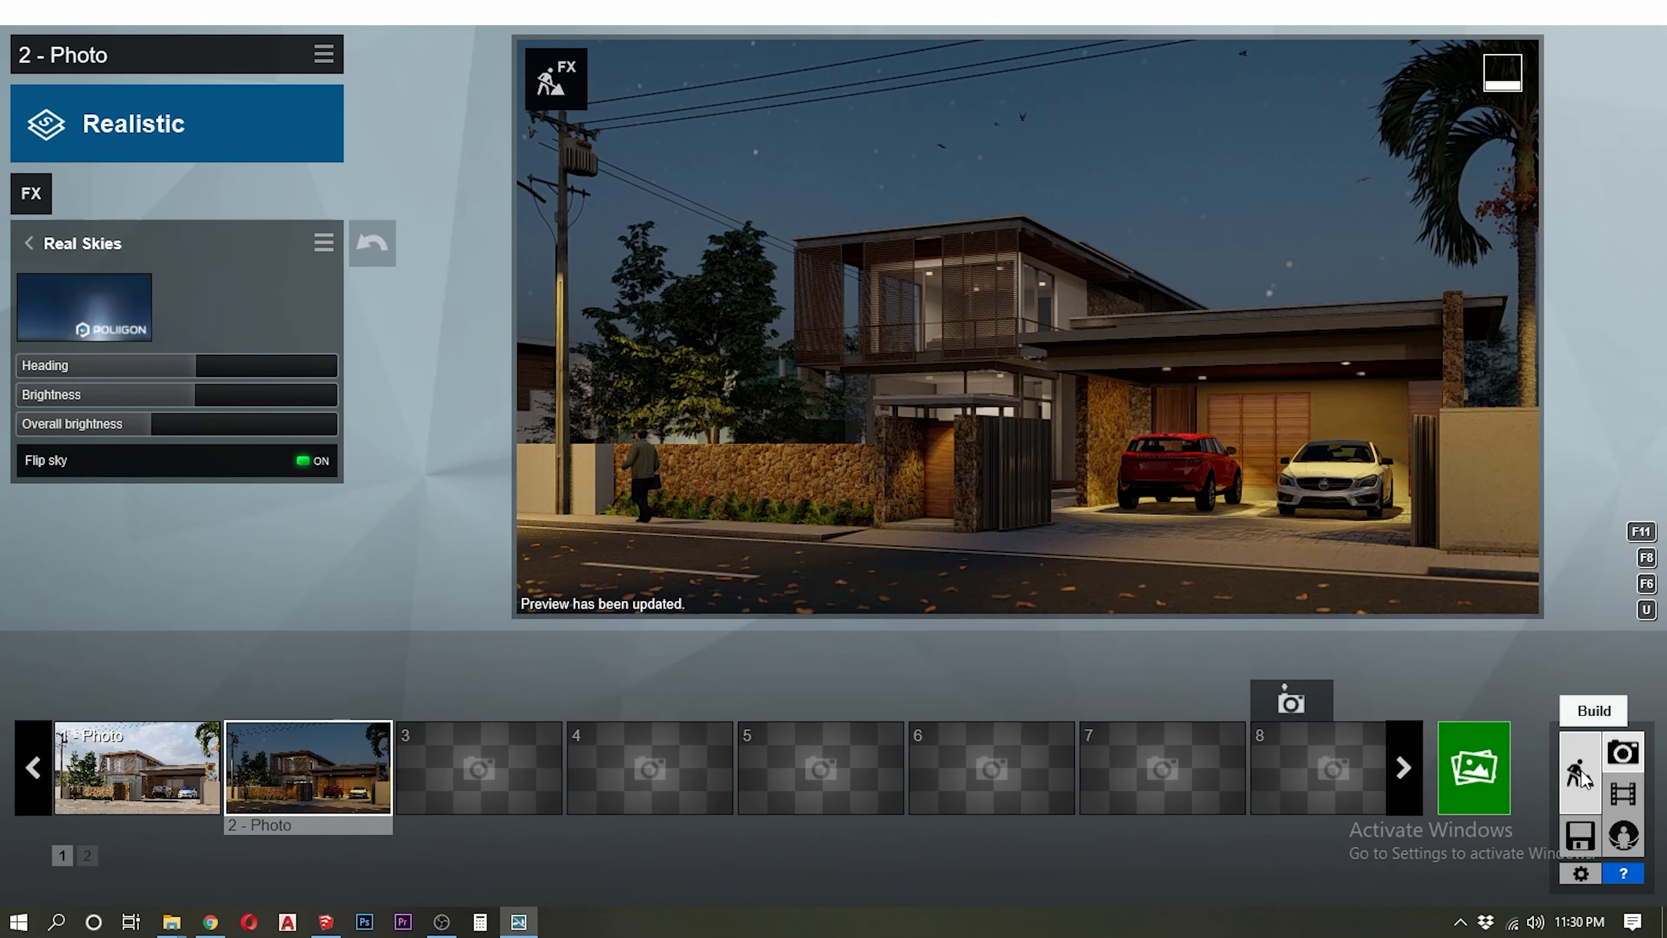
click(1579, 775)
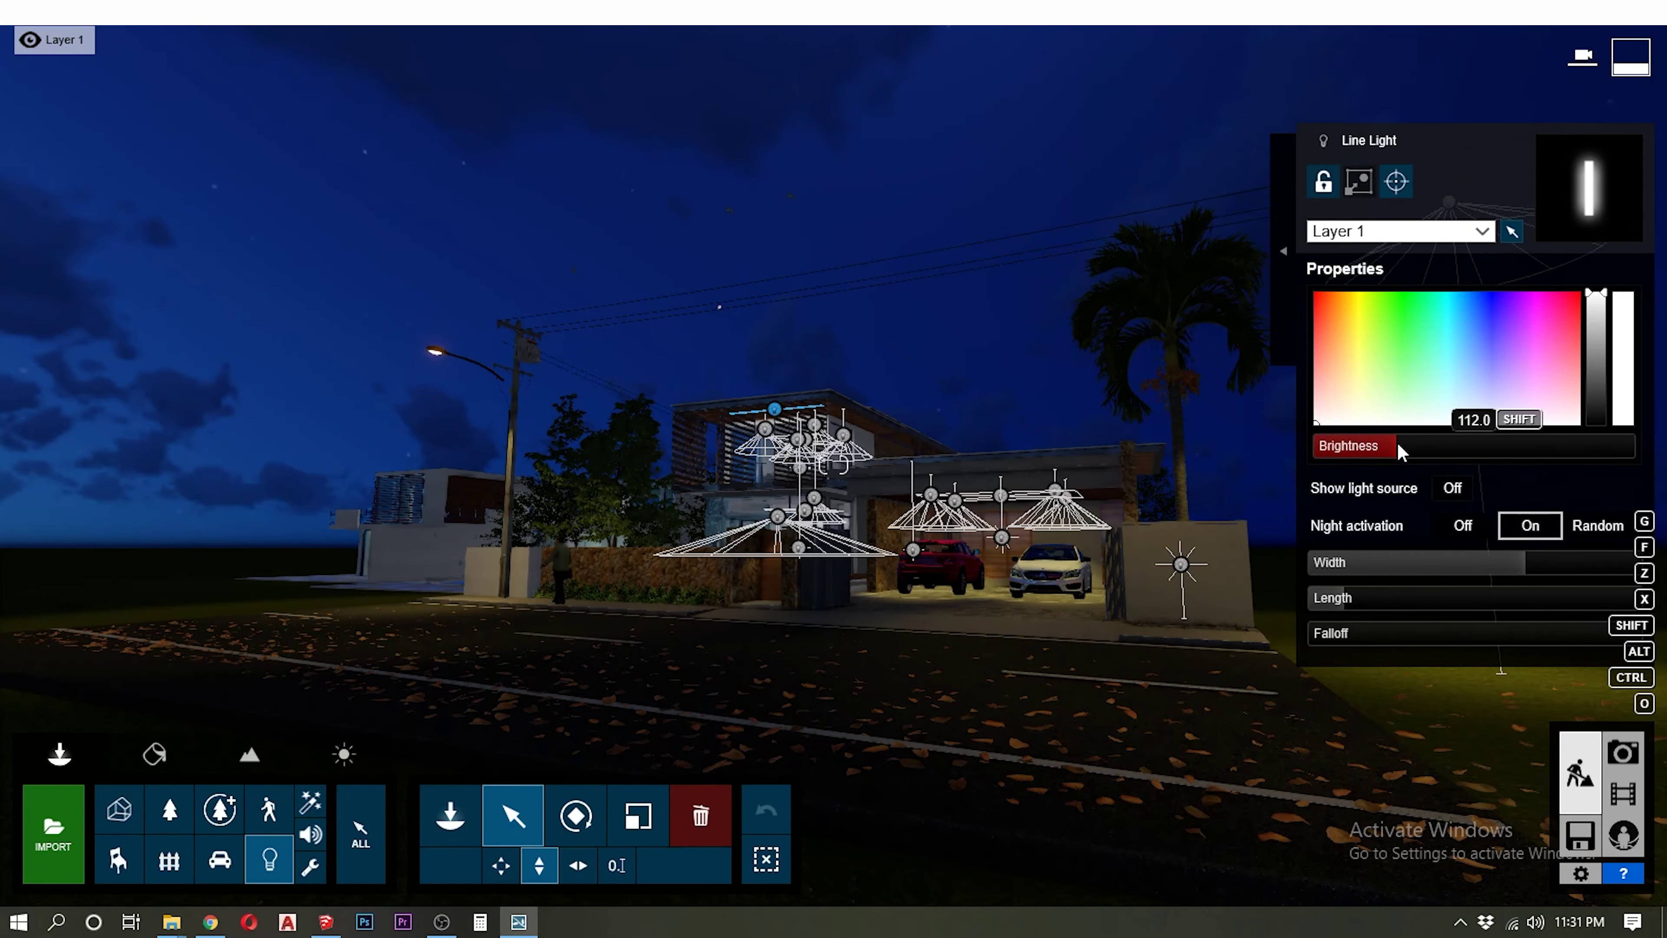
click(1622, 752)
click(1220, 334)
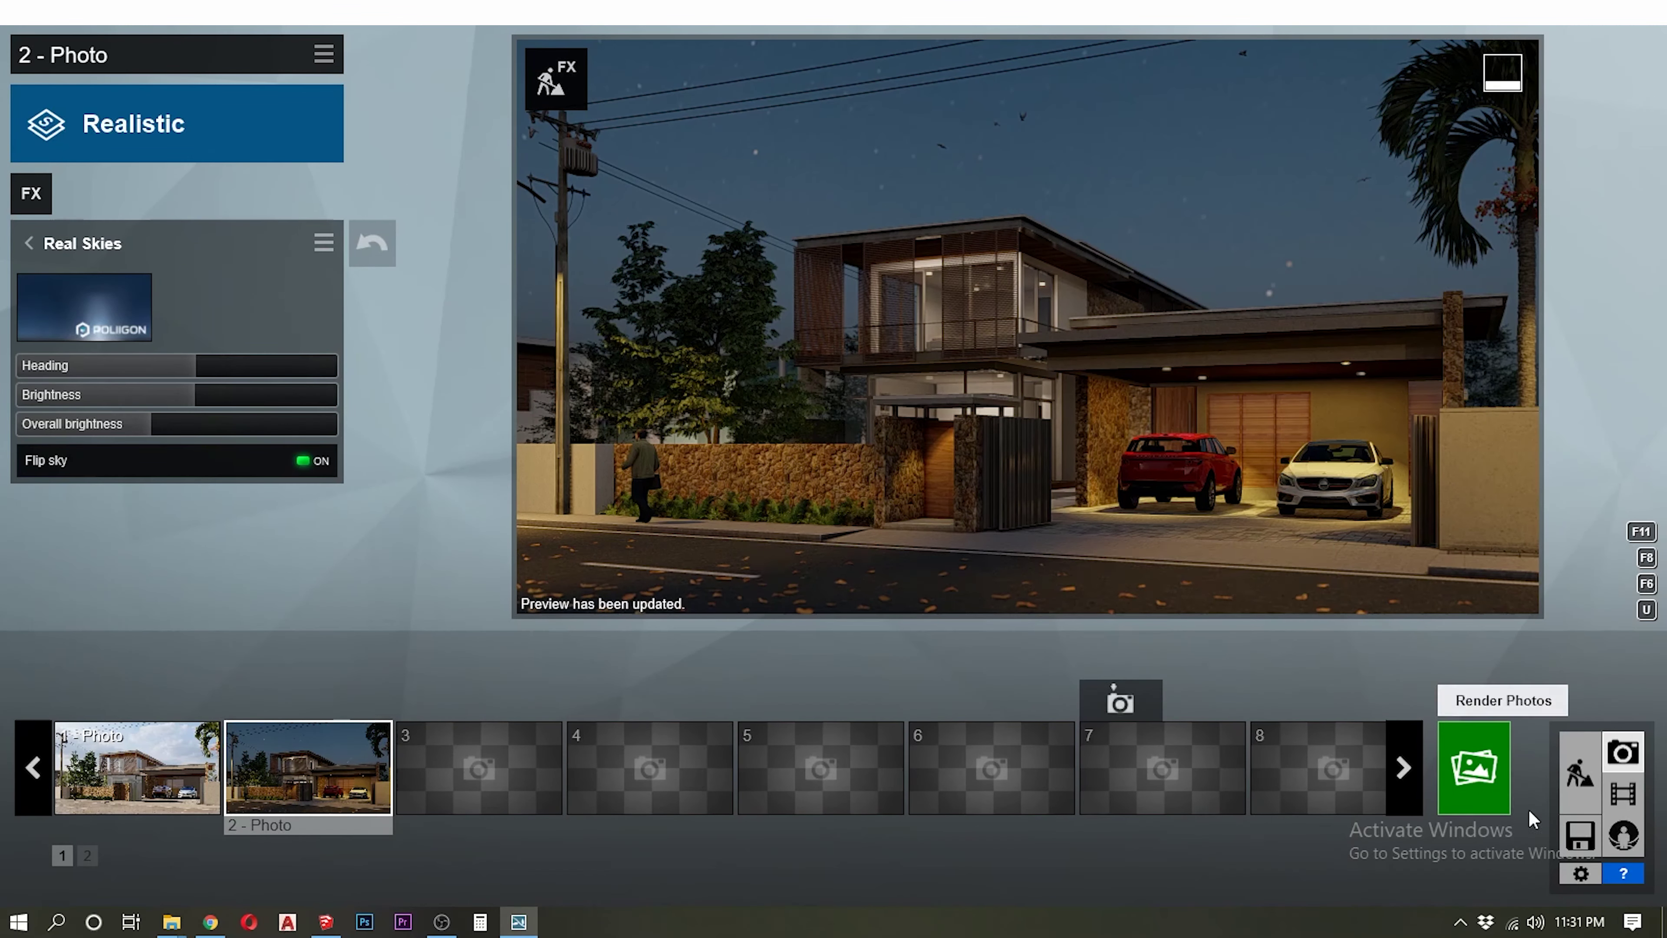
click(1580, 775)
click(268, 809)
mouse_move(268, 187)
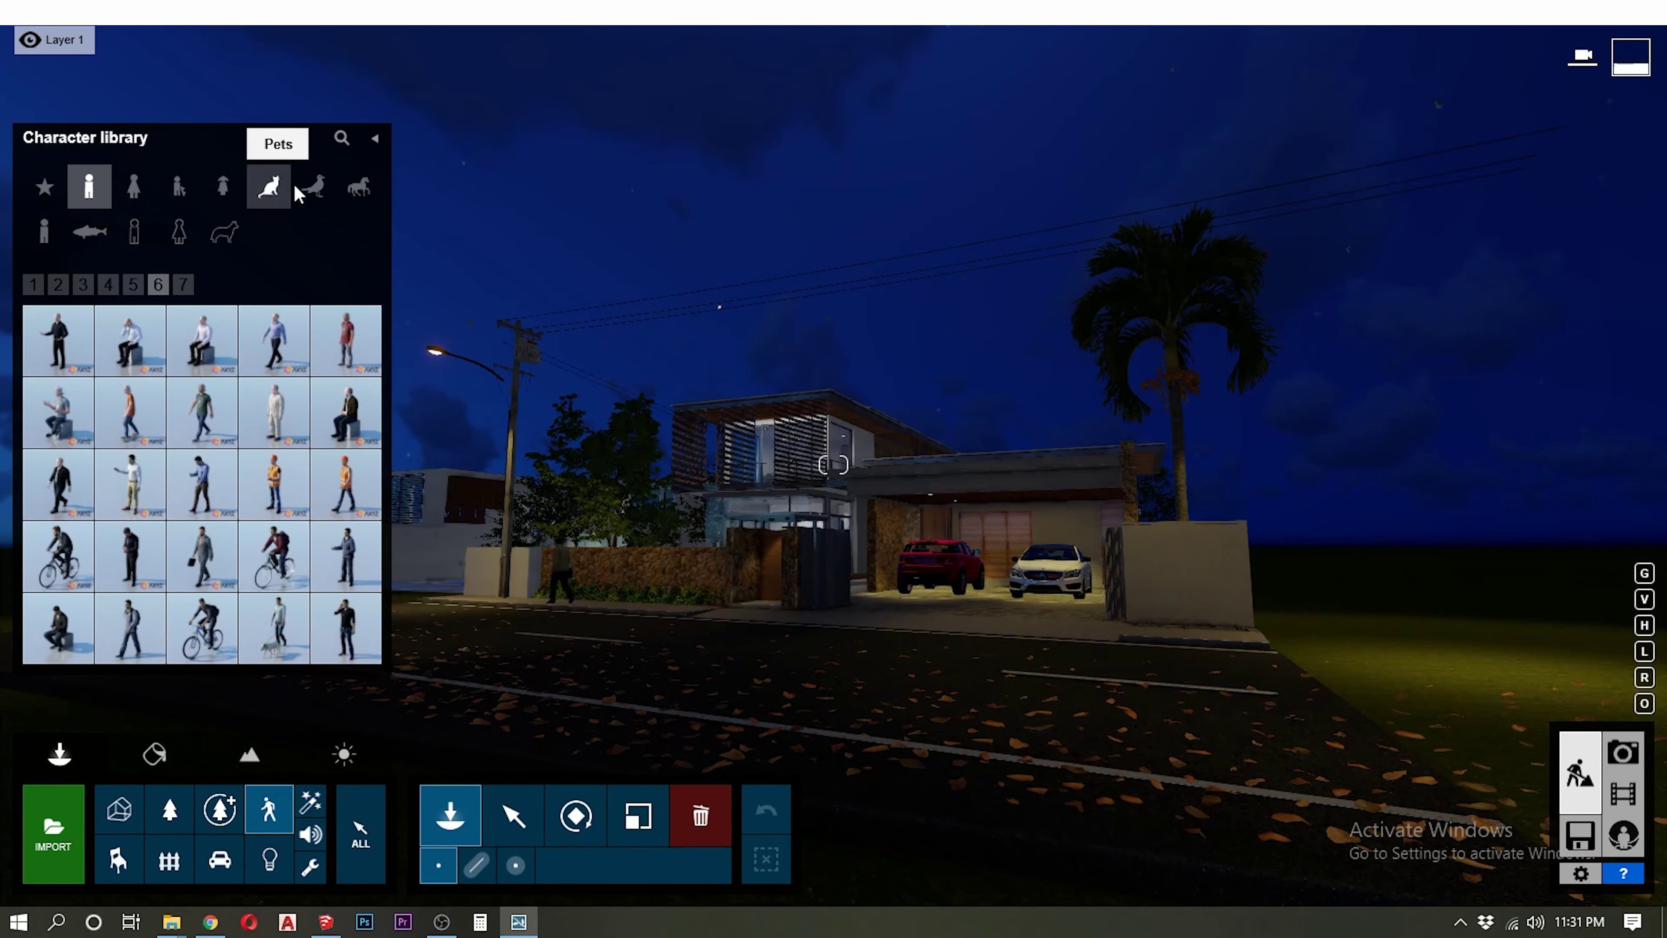
Add Pigeon 001 Idle birds to the night sky and check them in photo view 2
click(313, 186)
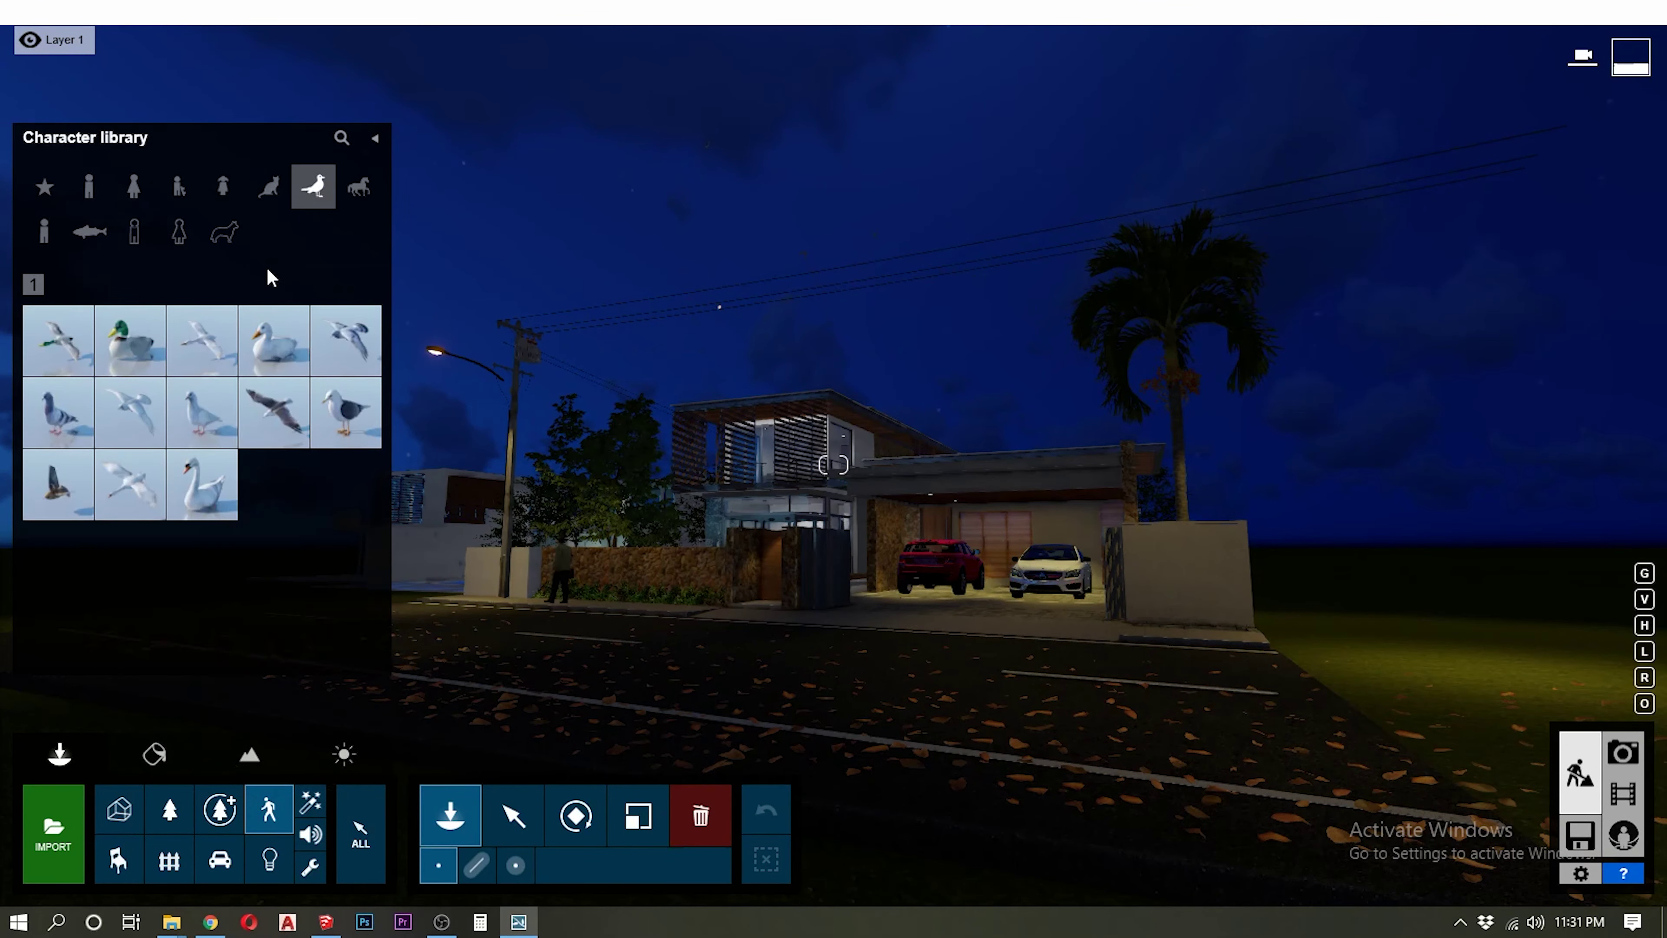
click(210, 419)
scroll(438, 693, up, 2)
scroll(477, 153, up, 3)
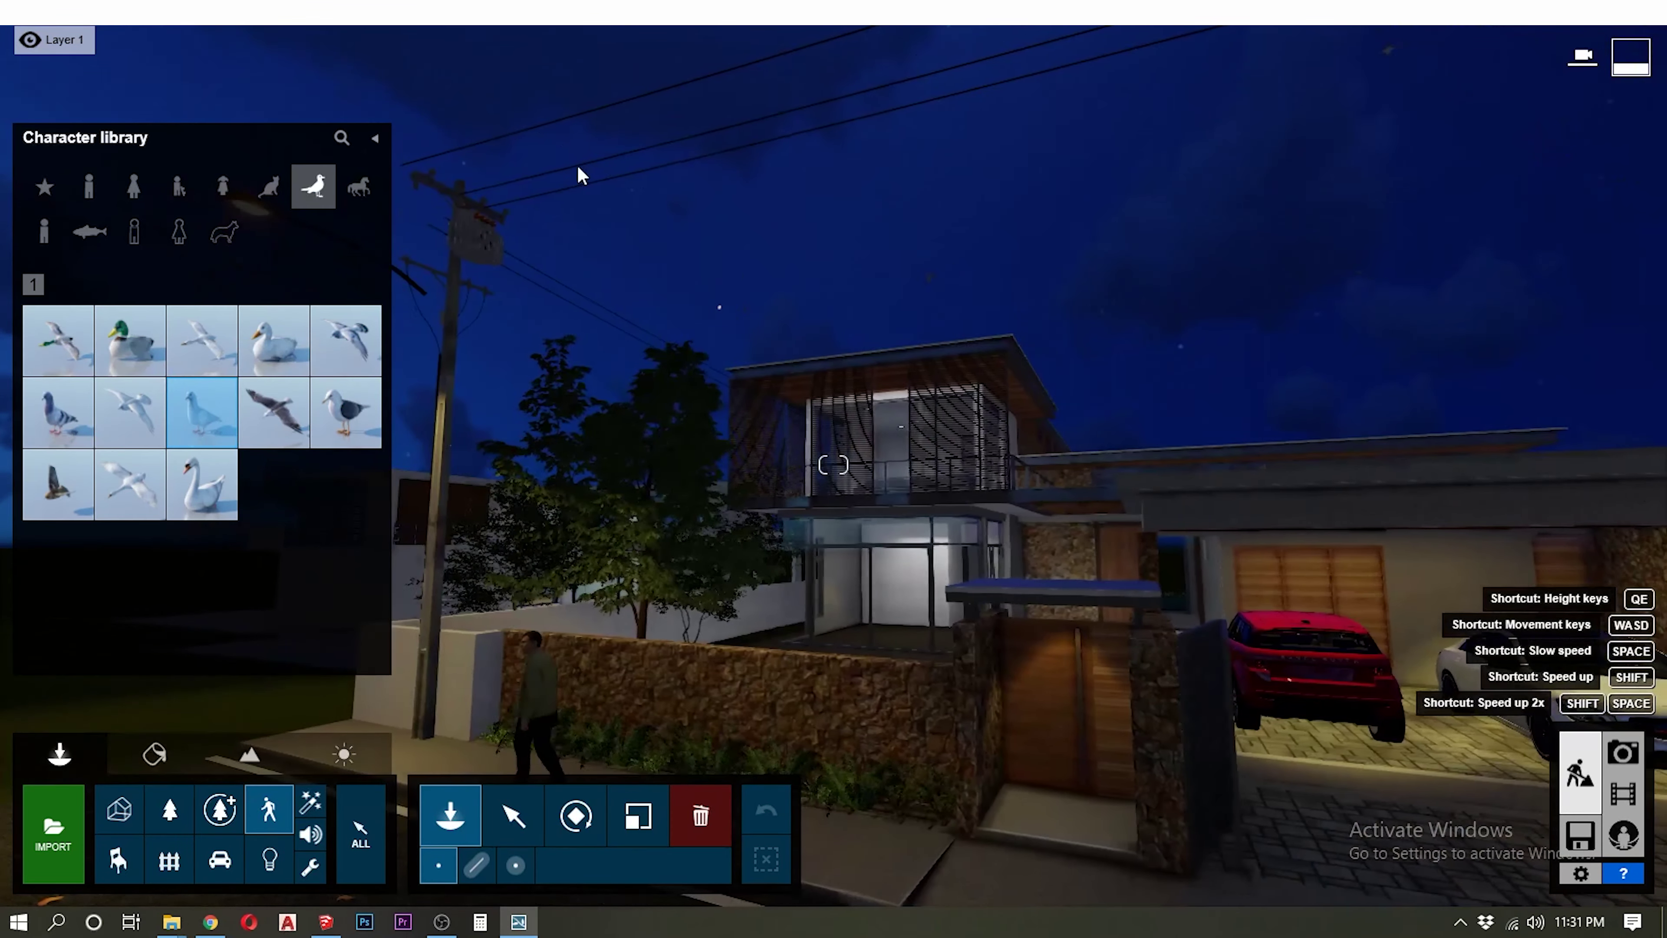
click(61, 431)
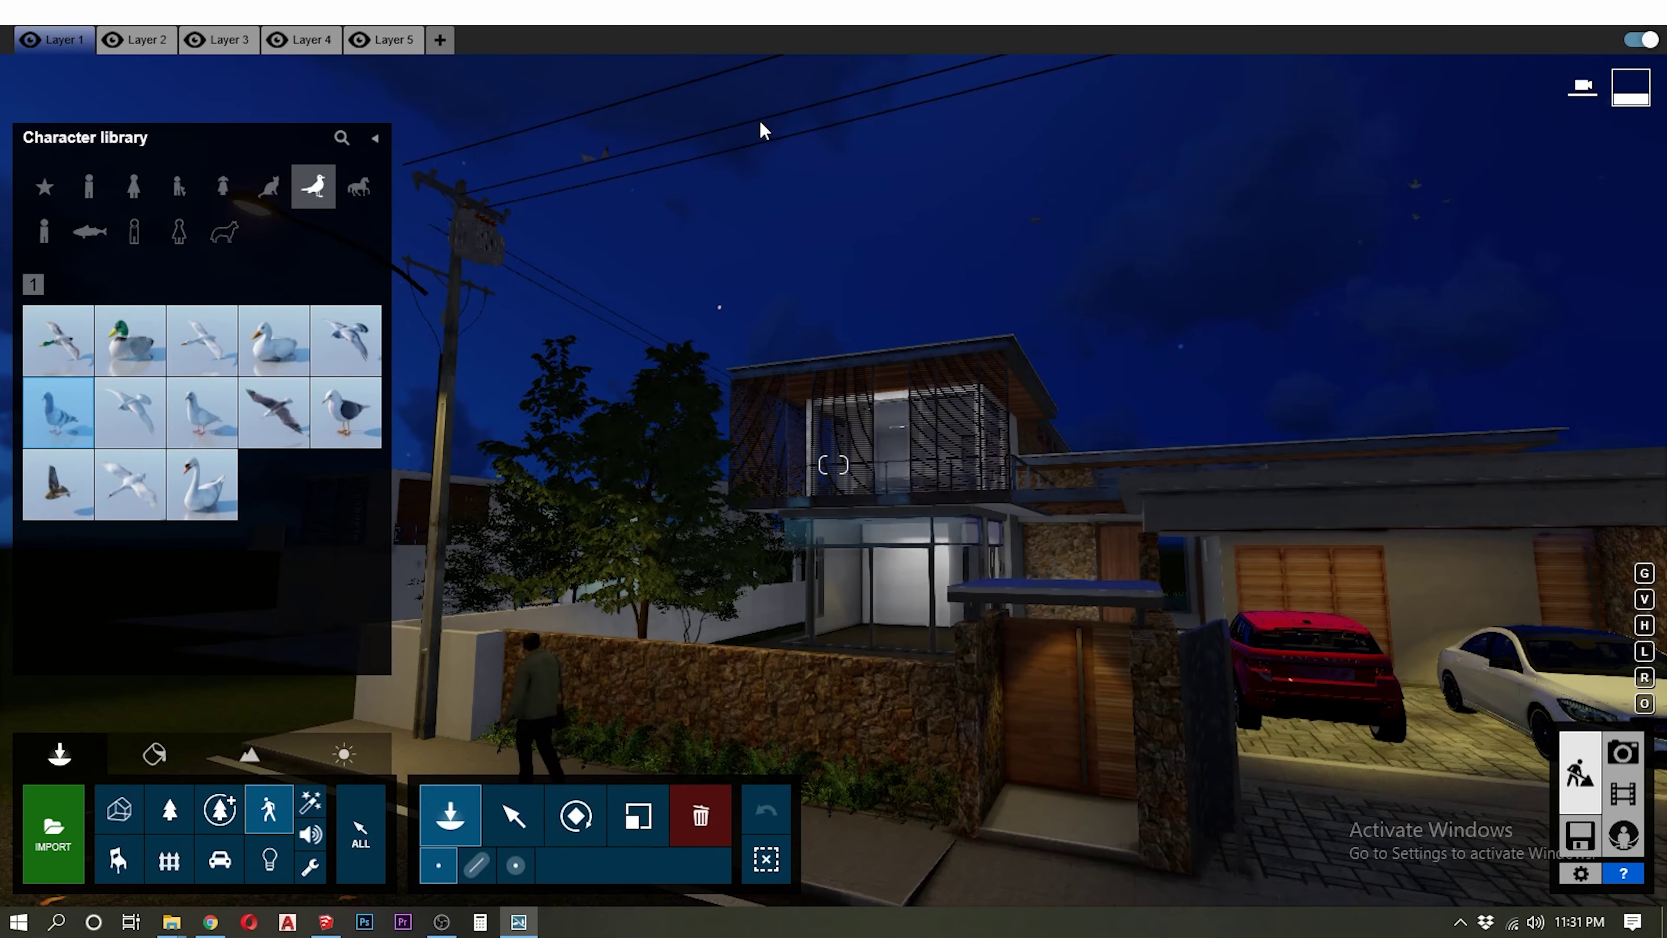
scroll(853, 631, up, 2)
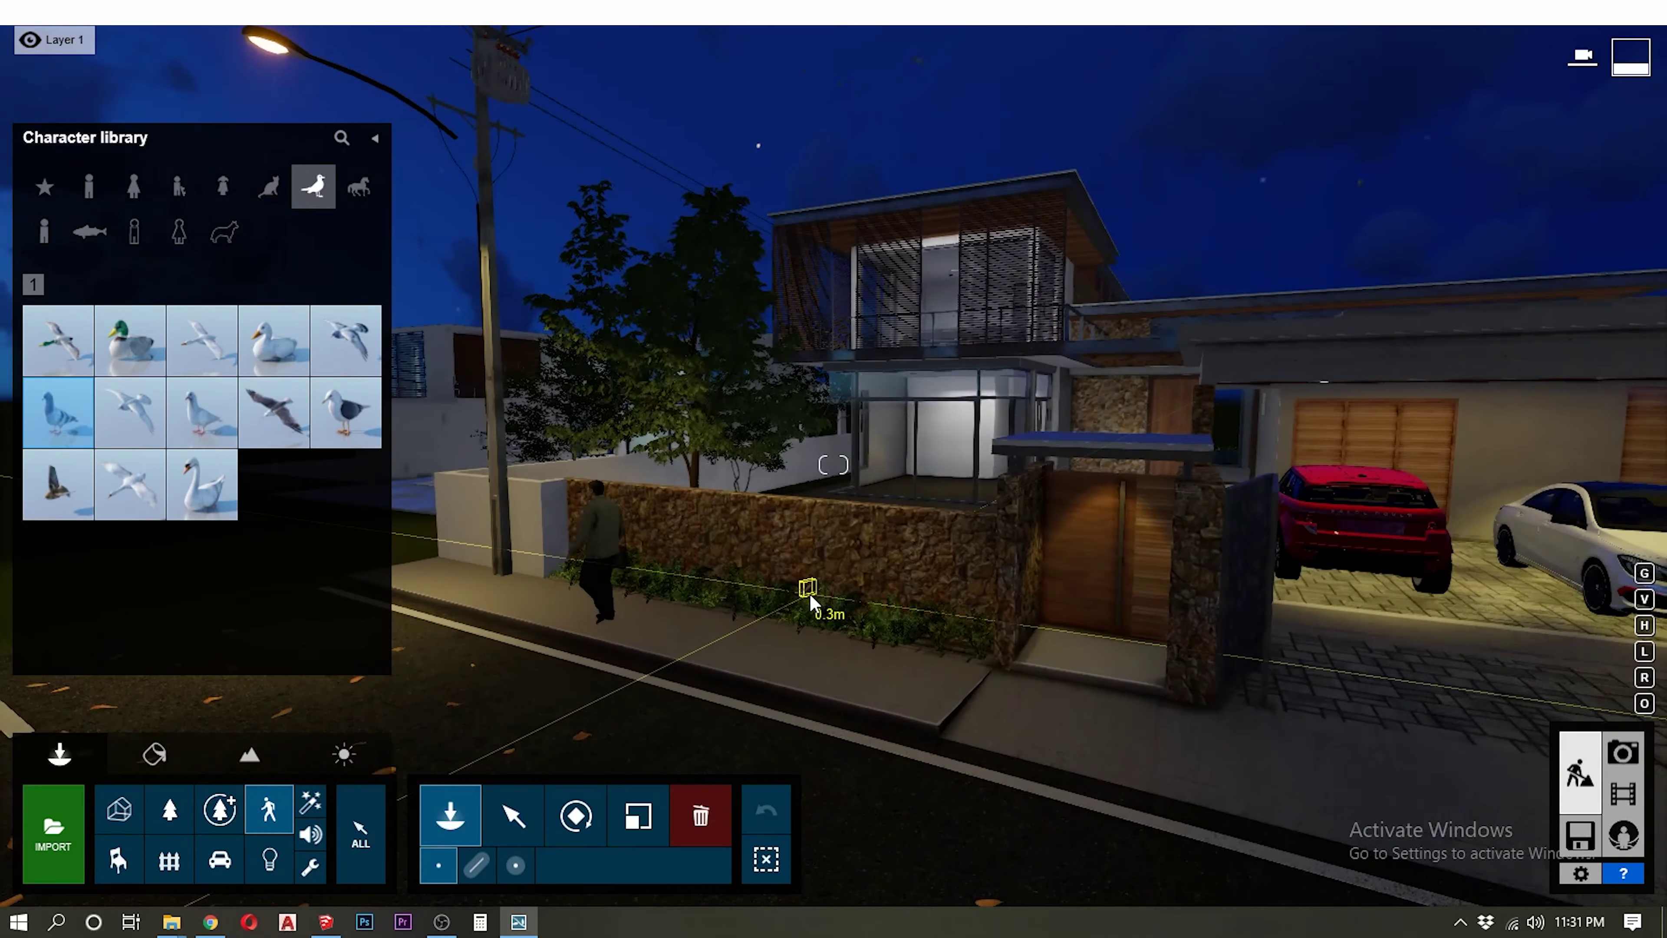
scroll(811, 601, down, 5)
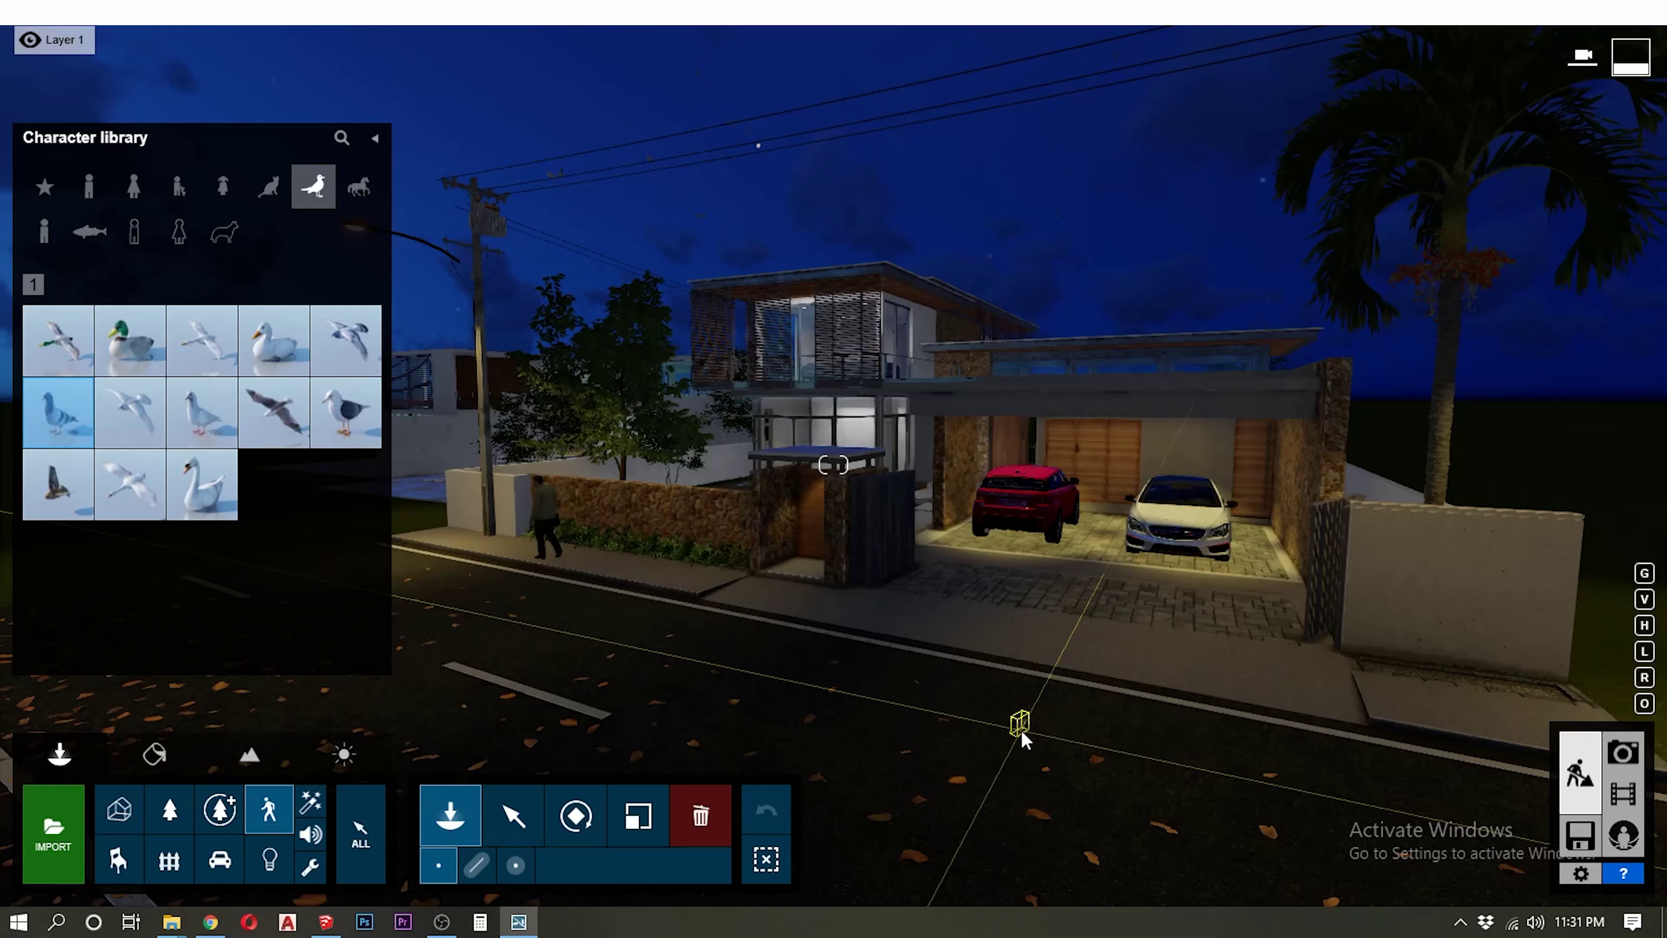
click(1618, 758)
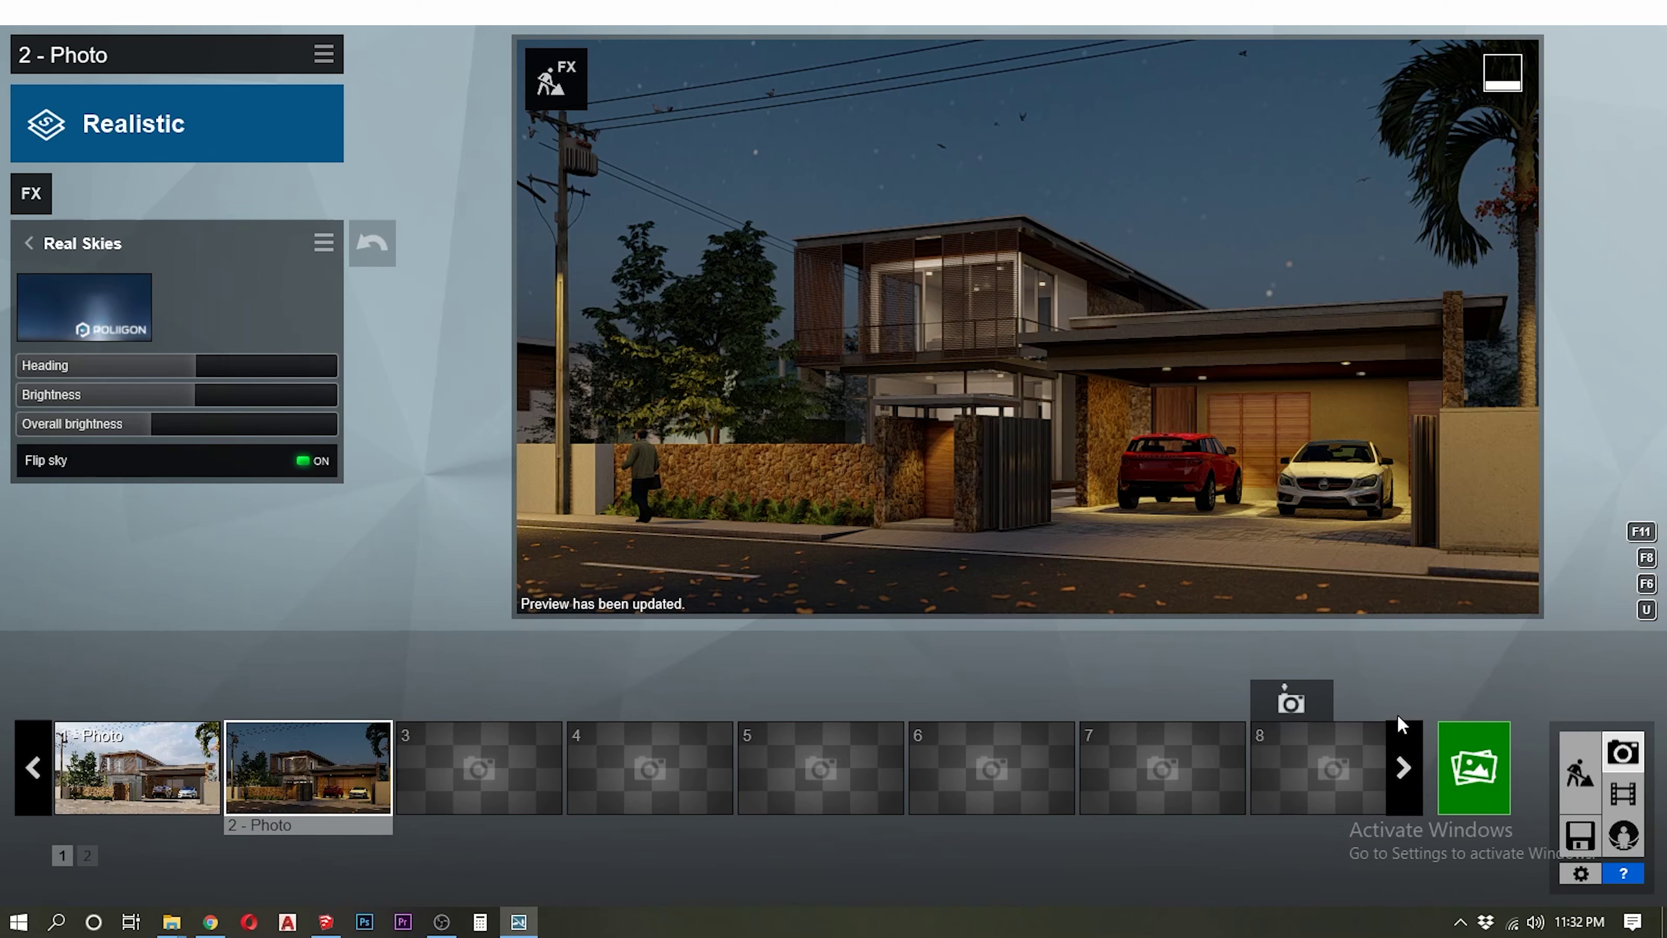
click(1588, 794)
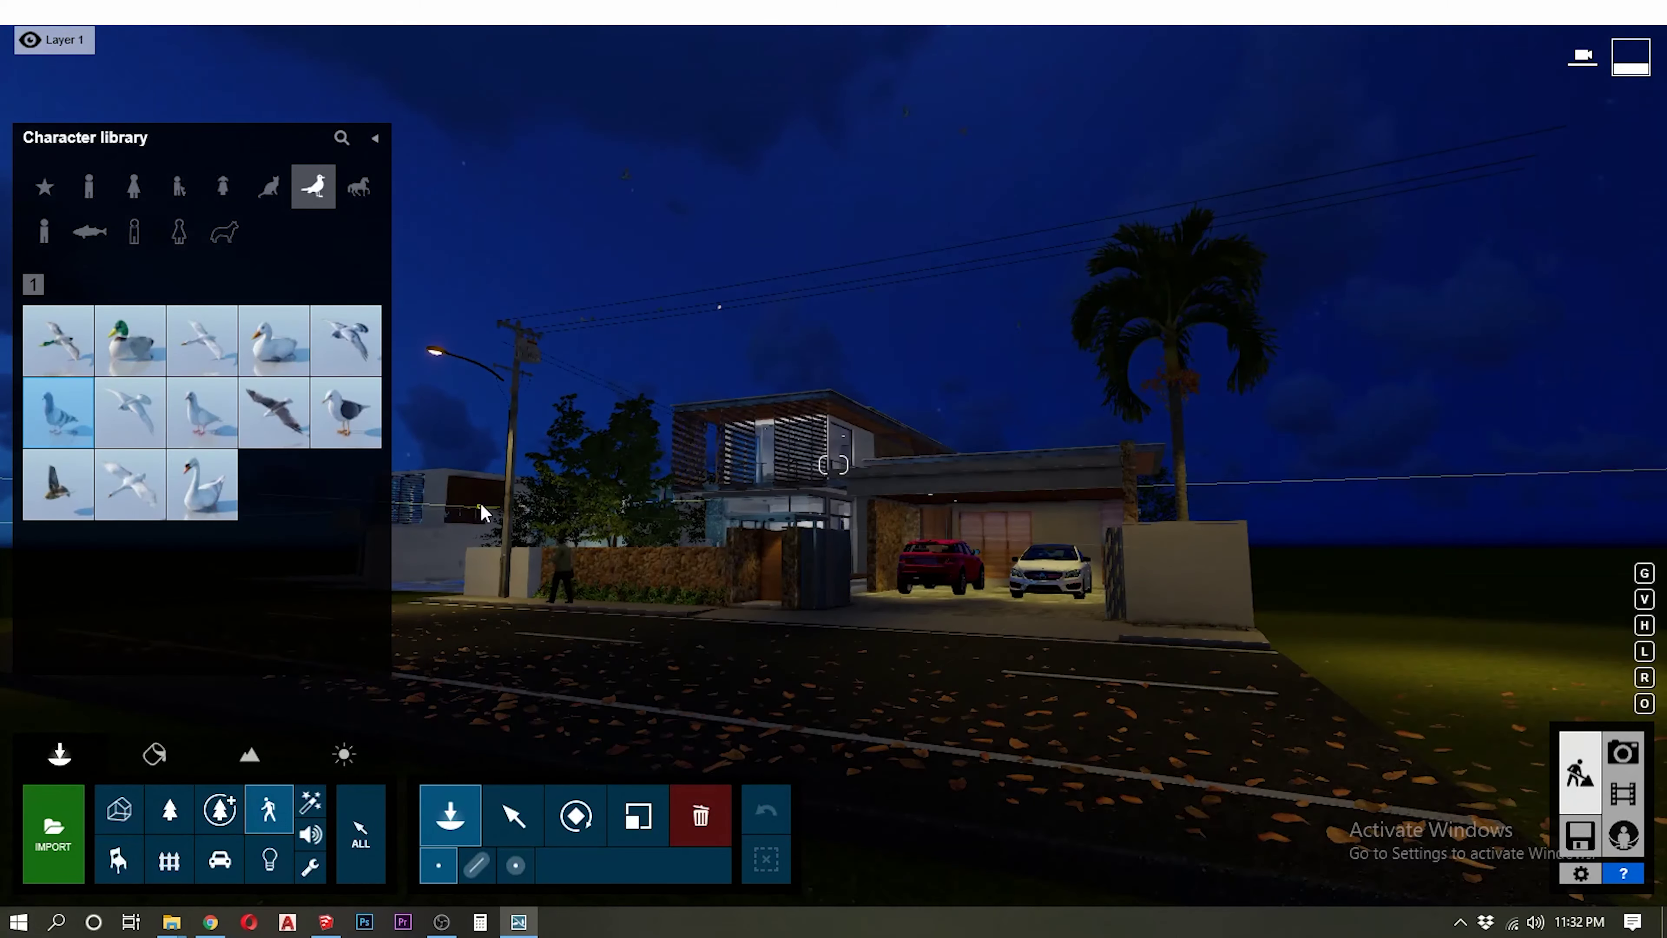
Place the white sports car from the Transport library, turned to run along the street
click(516, 818)
click(453, 824)
click(219, 859)
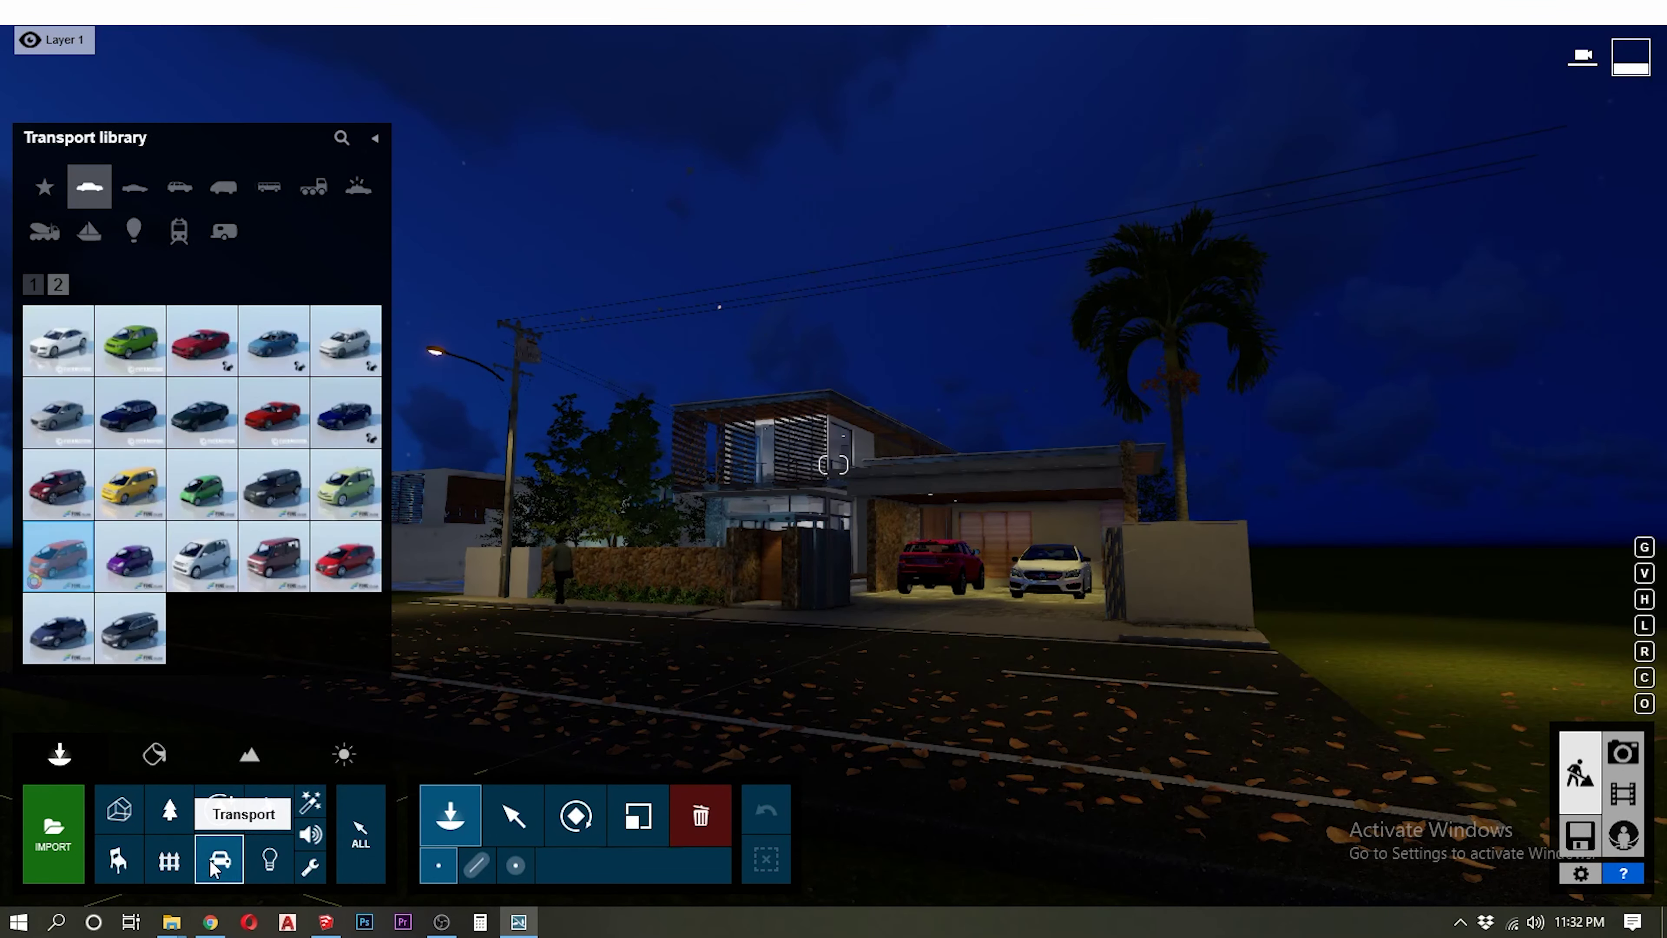
click(201, 340)
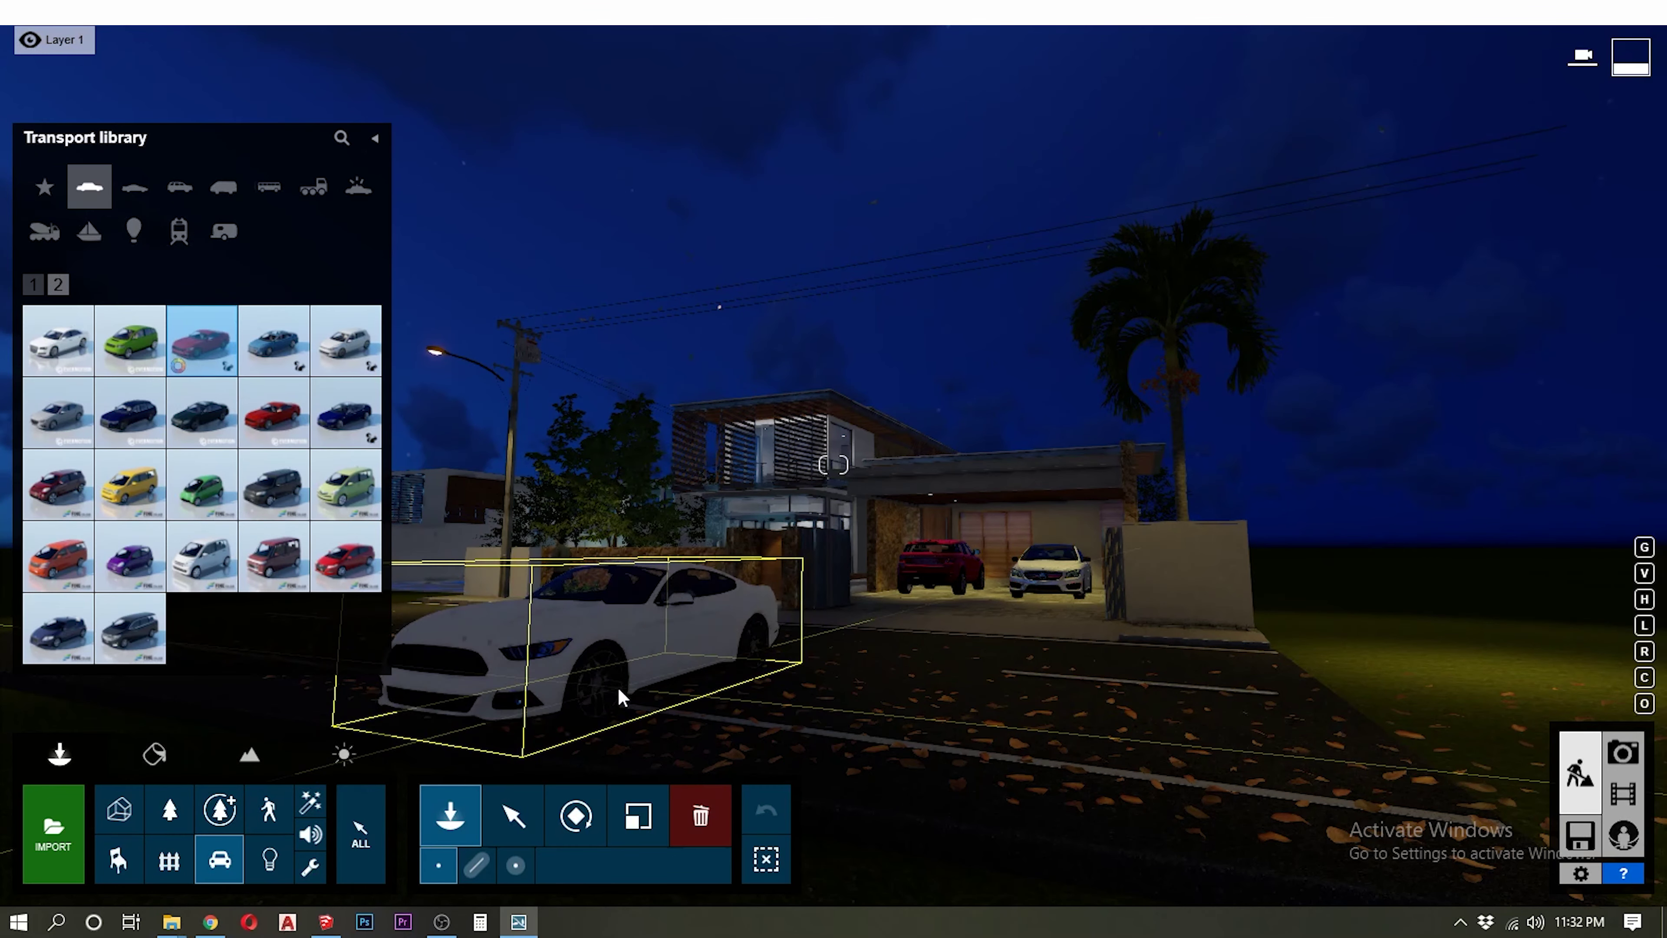
click(616, 686)
mouse_move(651, 681)
mouse_down()
mouse_move(506, 681)
mouse_move(557, 691)
mouse_up()
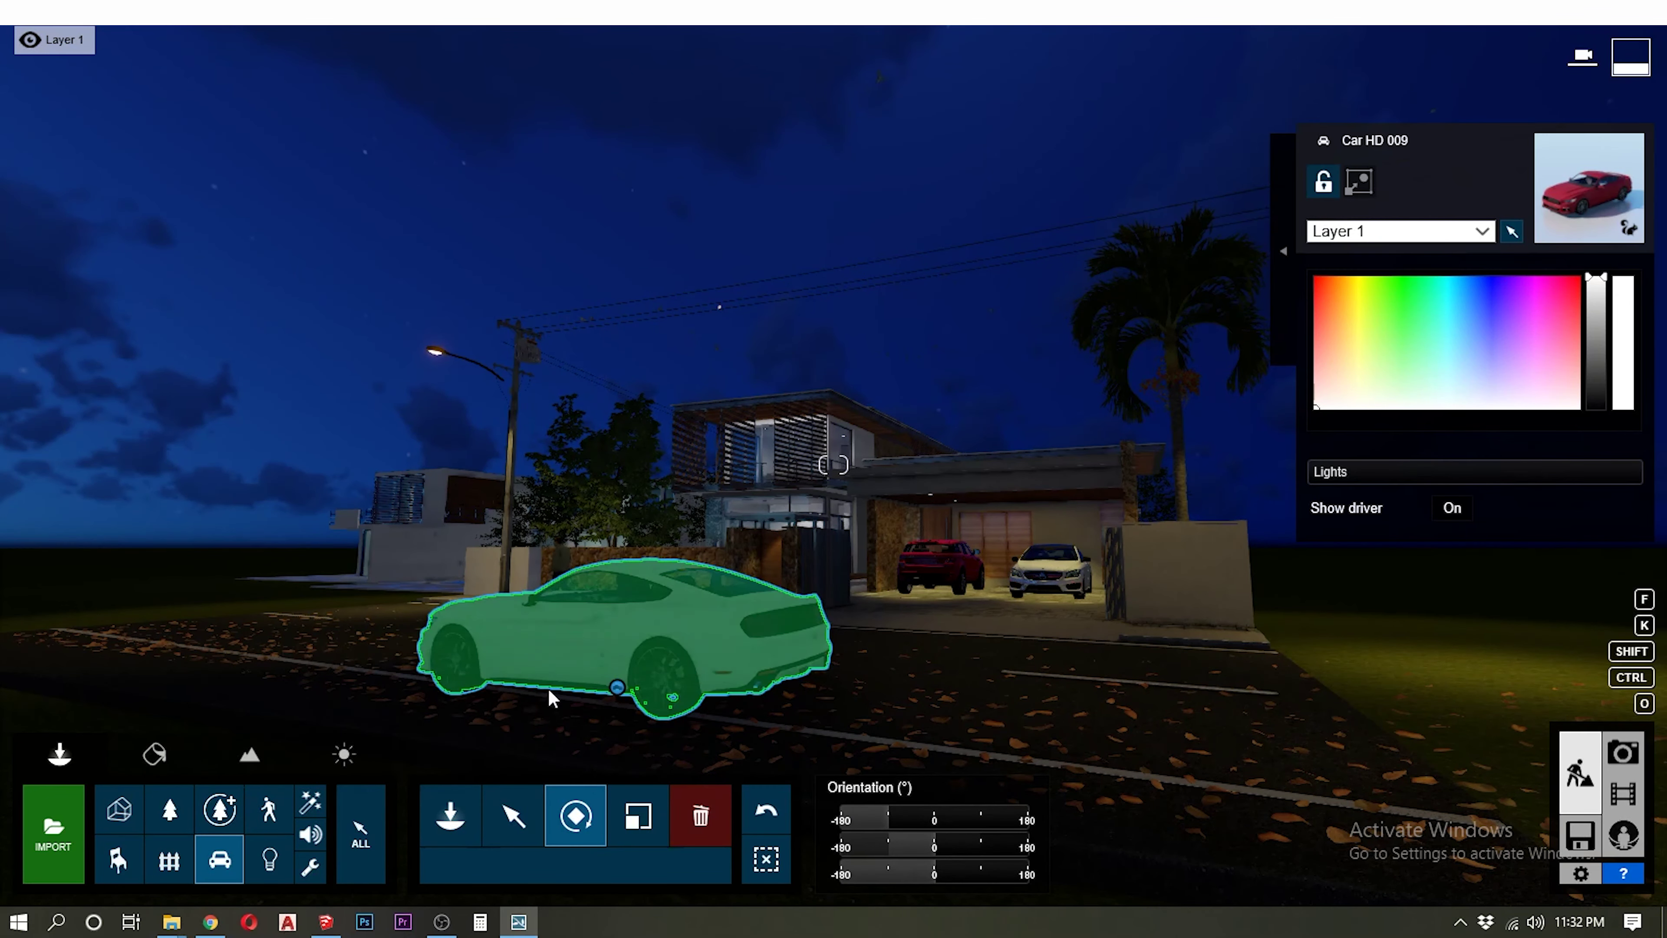
click(515, 816)
scroll(562, 764, up, 3)
scroll(562, 765, down, 3)
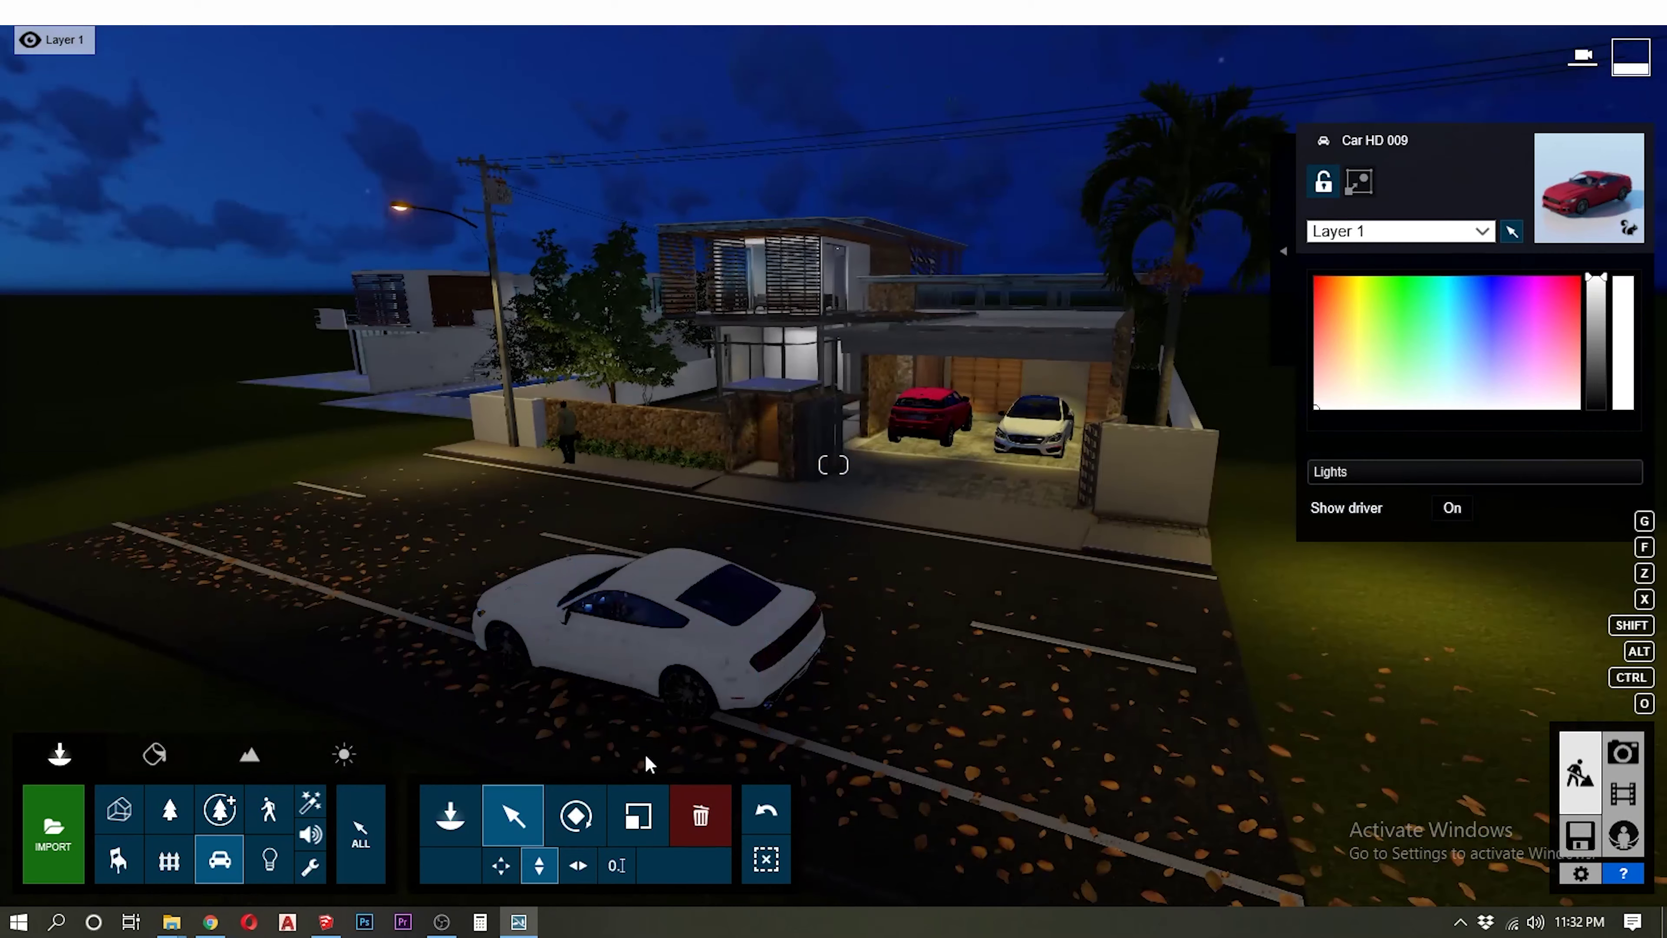
drag(640, 662, 363, 552)
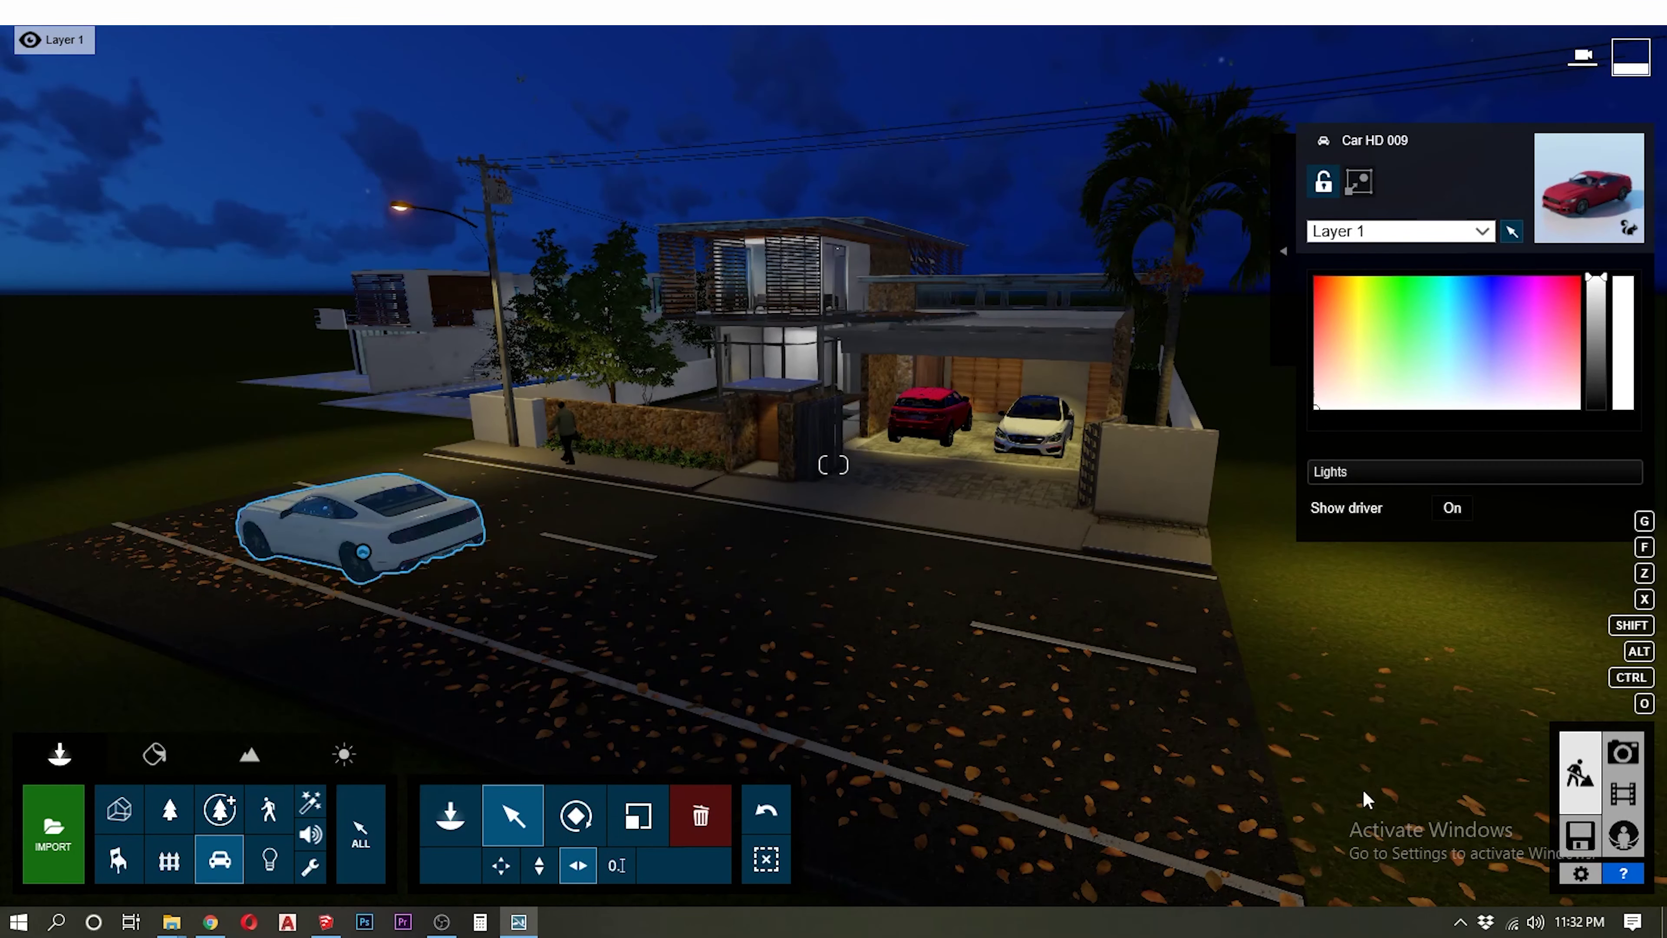
Nudge the white car into the foreground of photo view 2 and confirm its position
click(1623, 752)
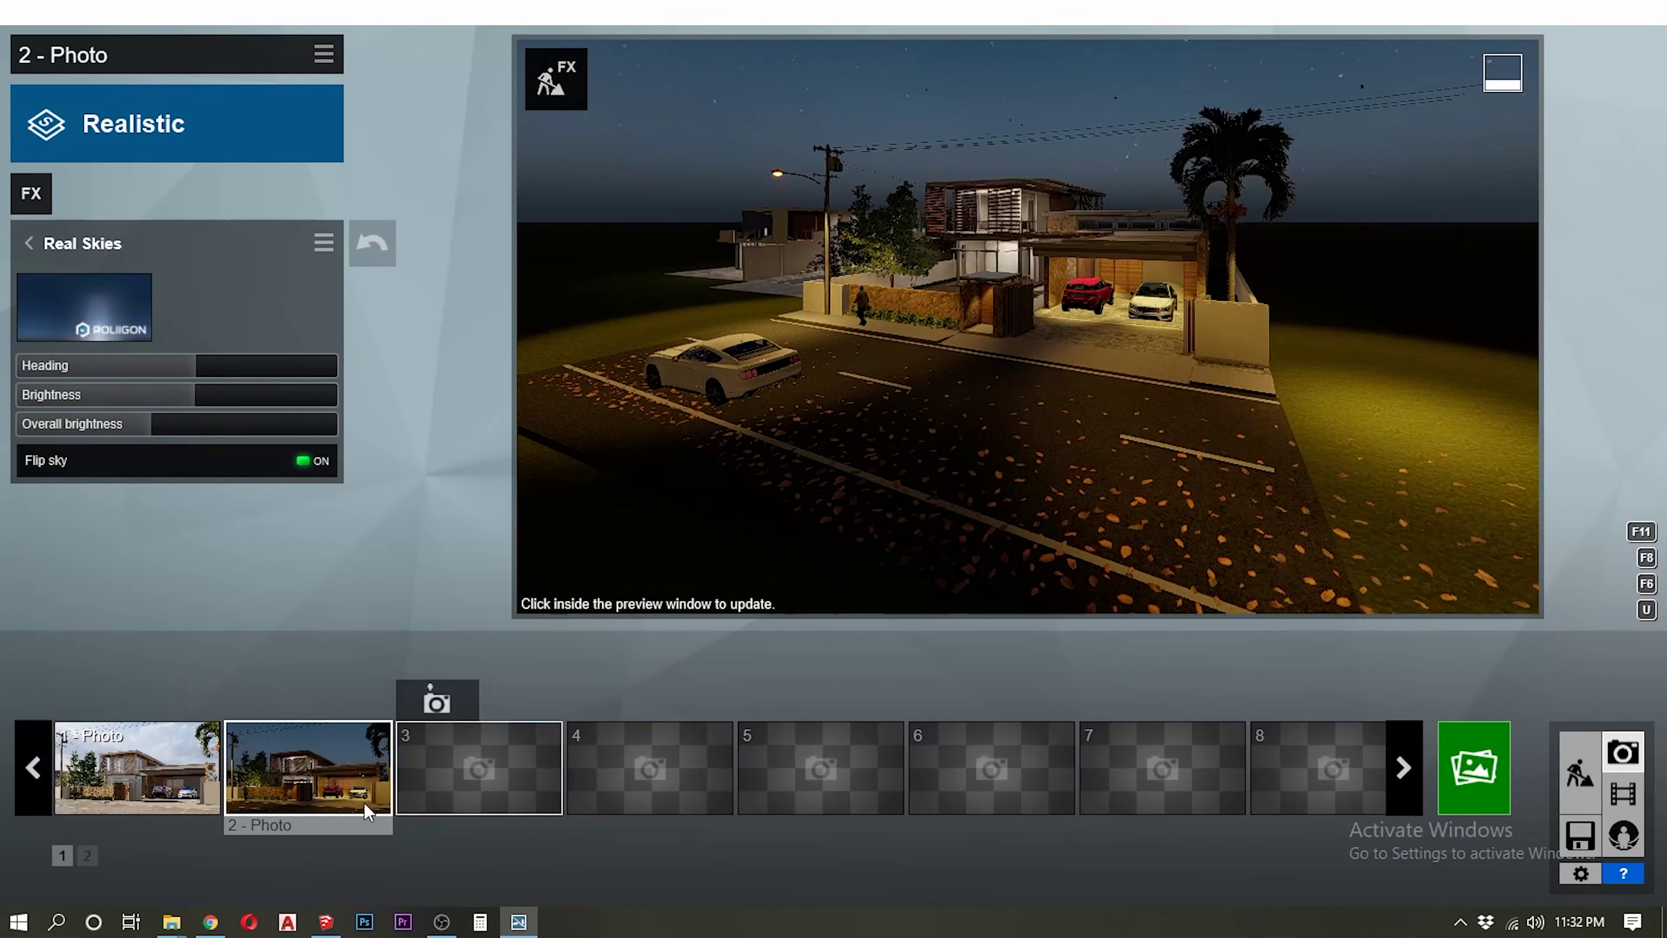
click(329, 788)
click(1588, 793)
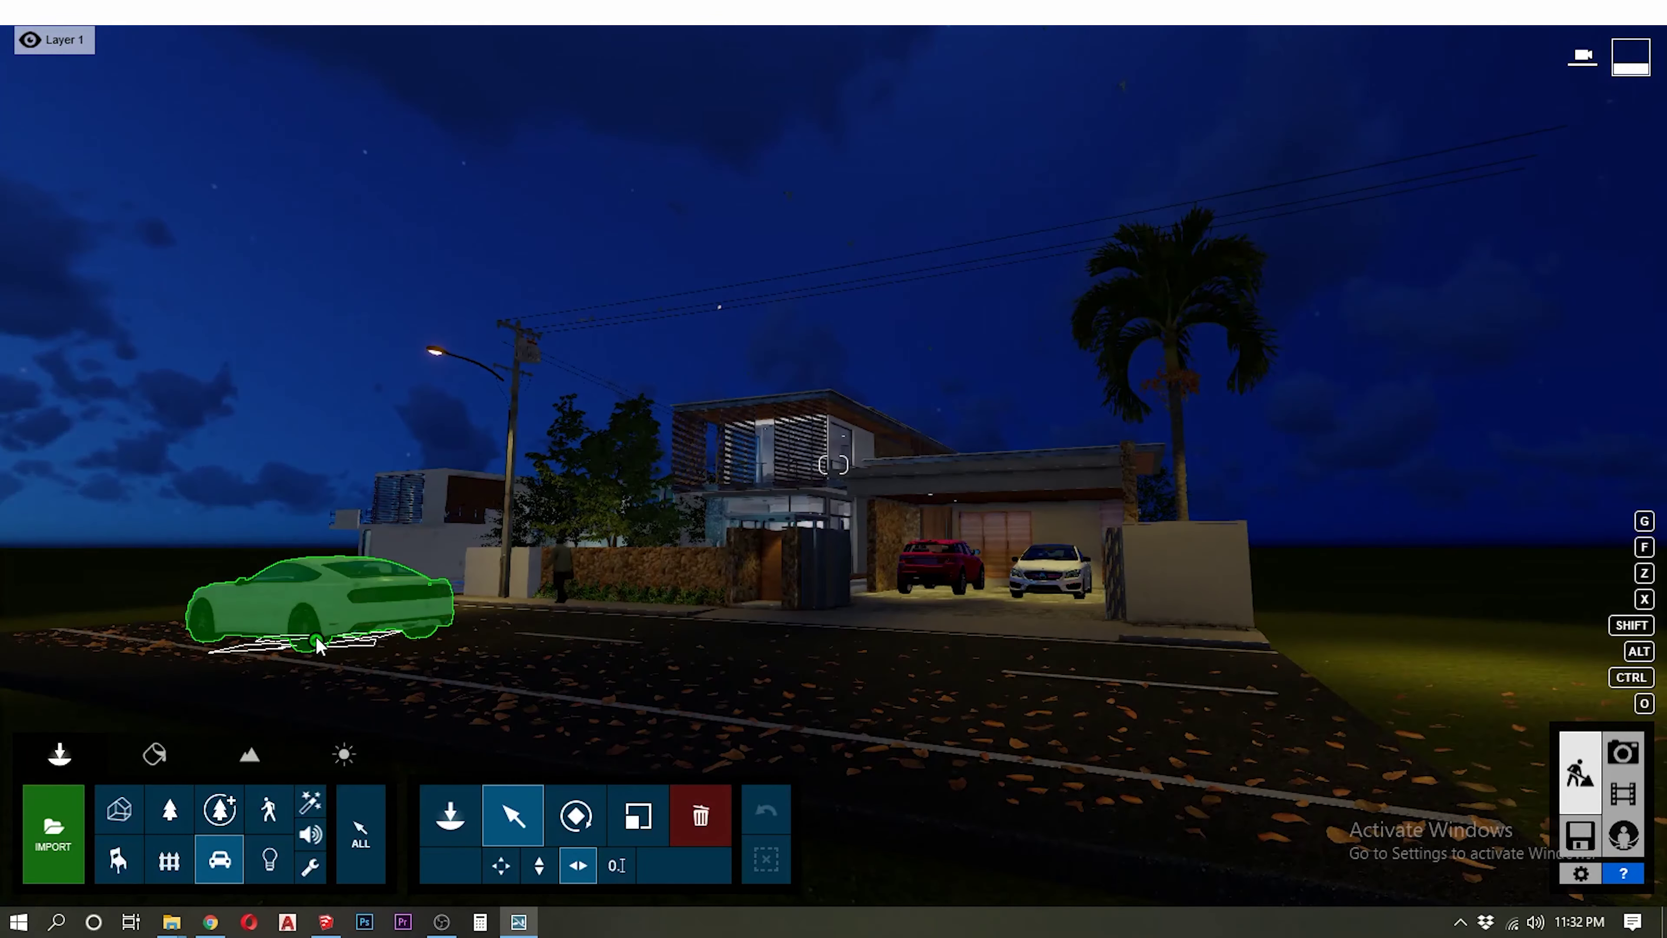
drag(309, 606, 529, 633)
click(1632, 775)
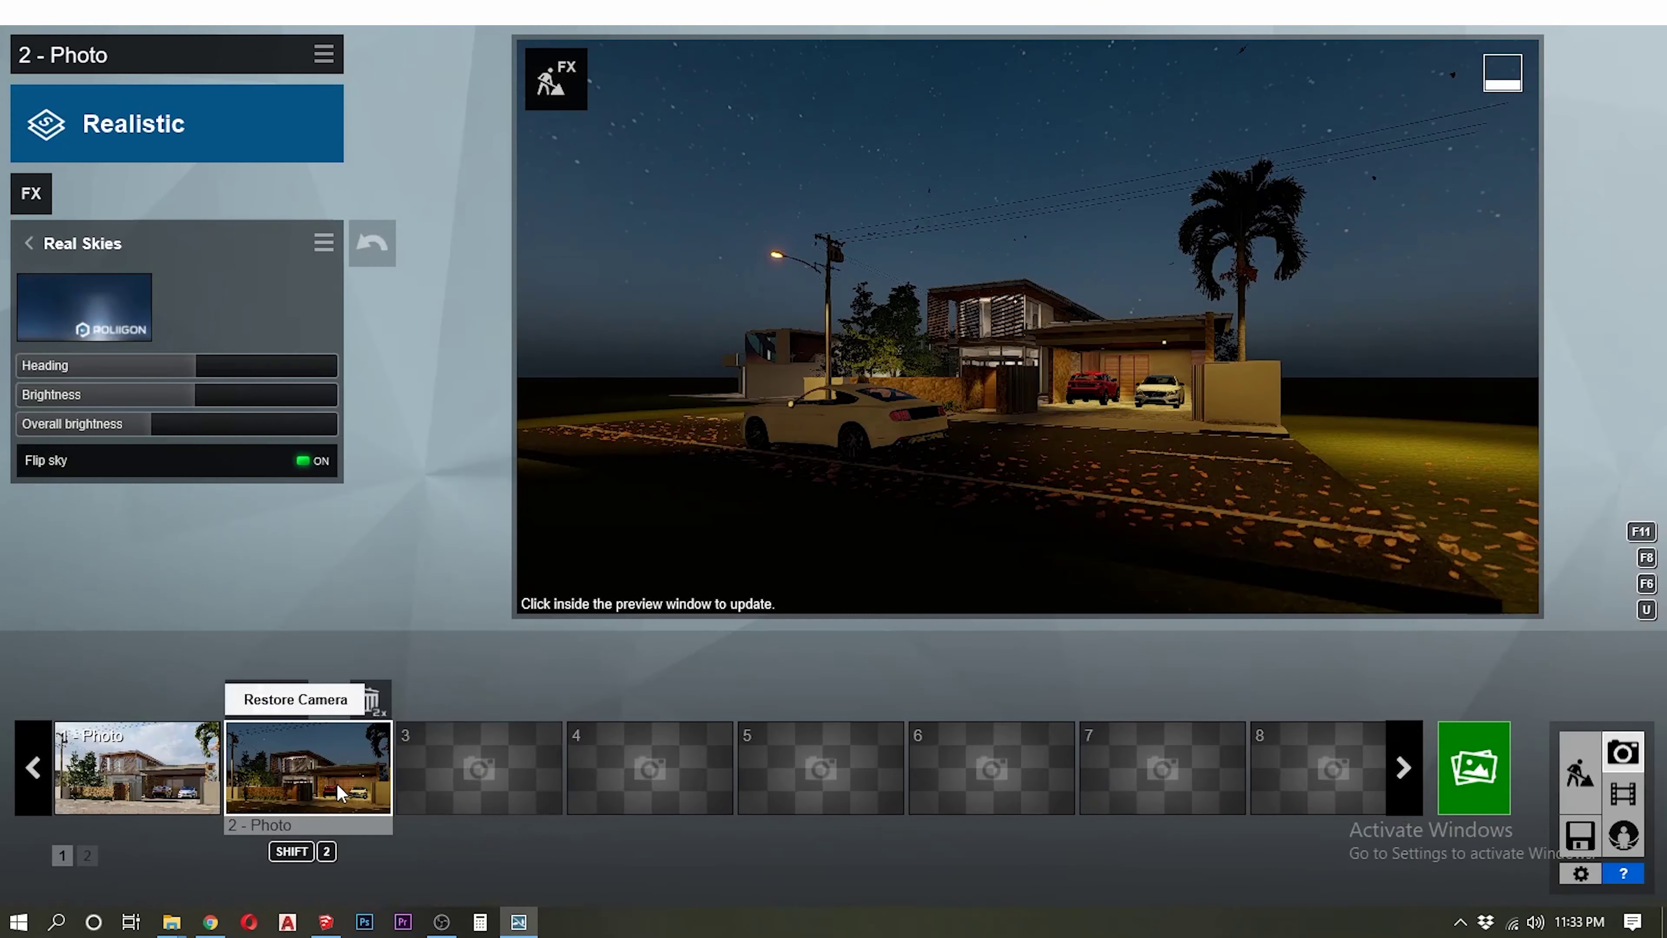
click(305, 785)
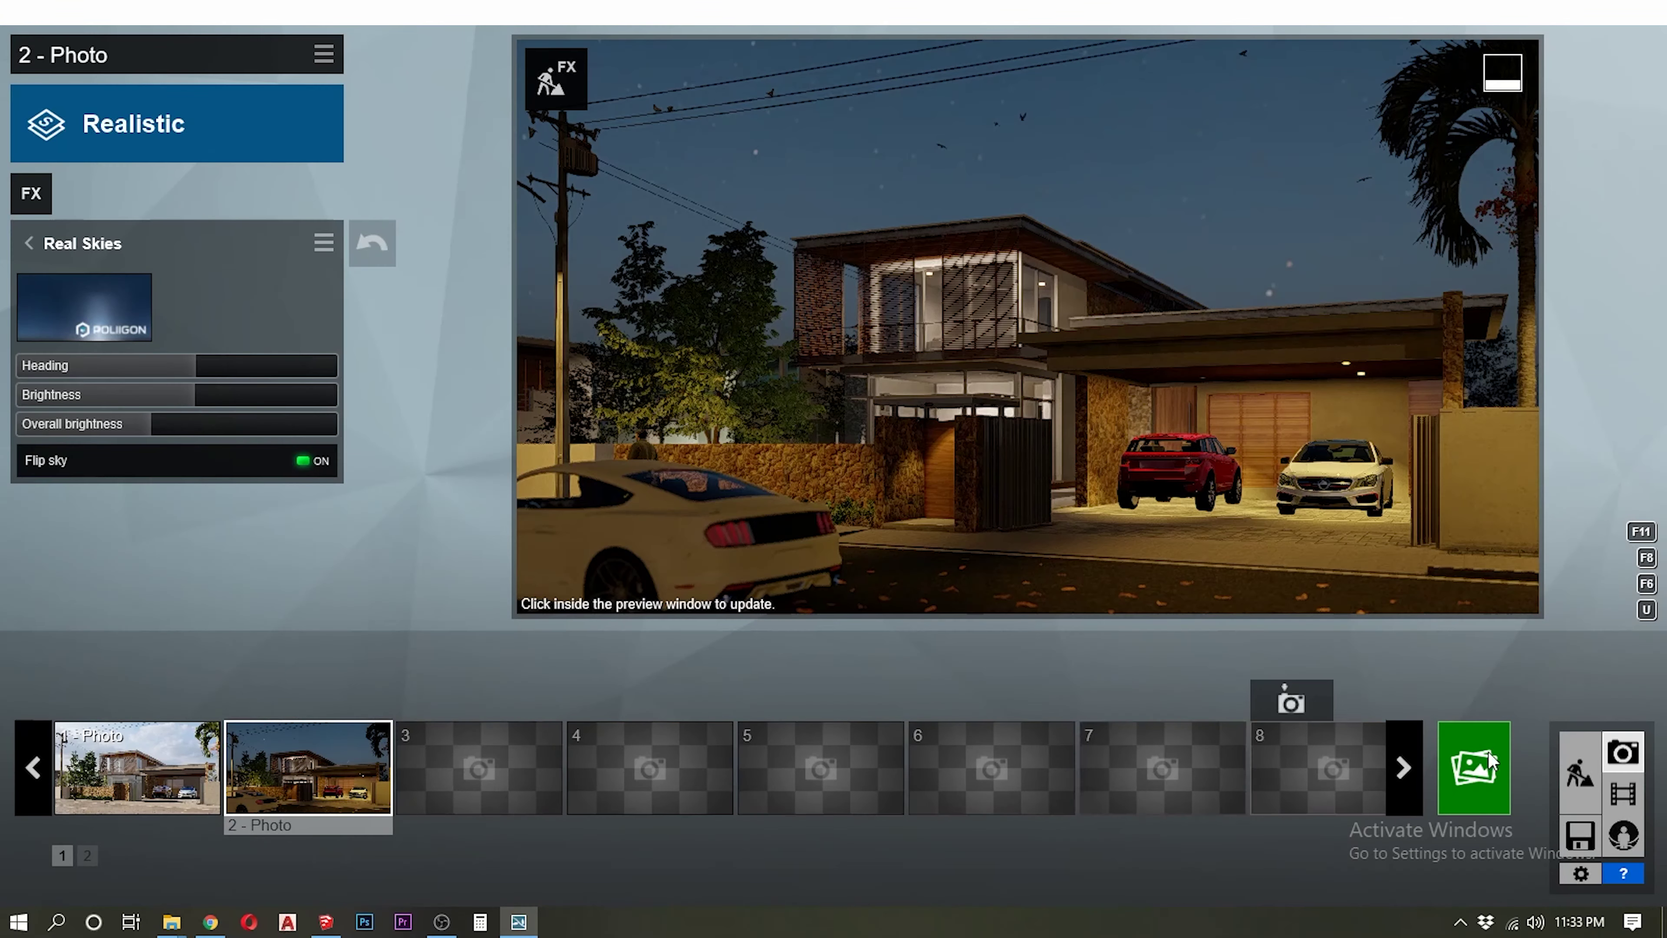
click(1578, 775)
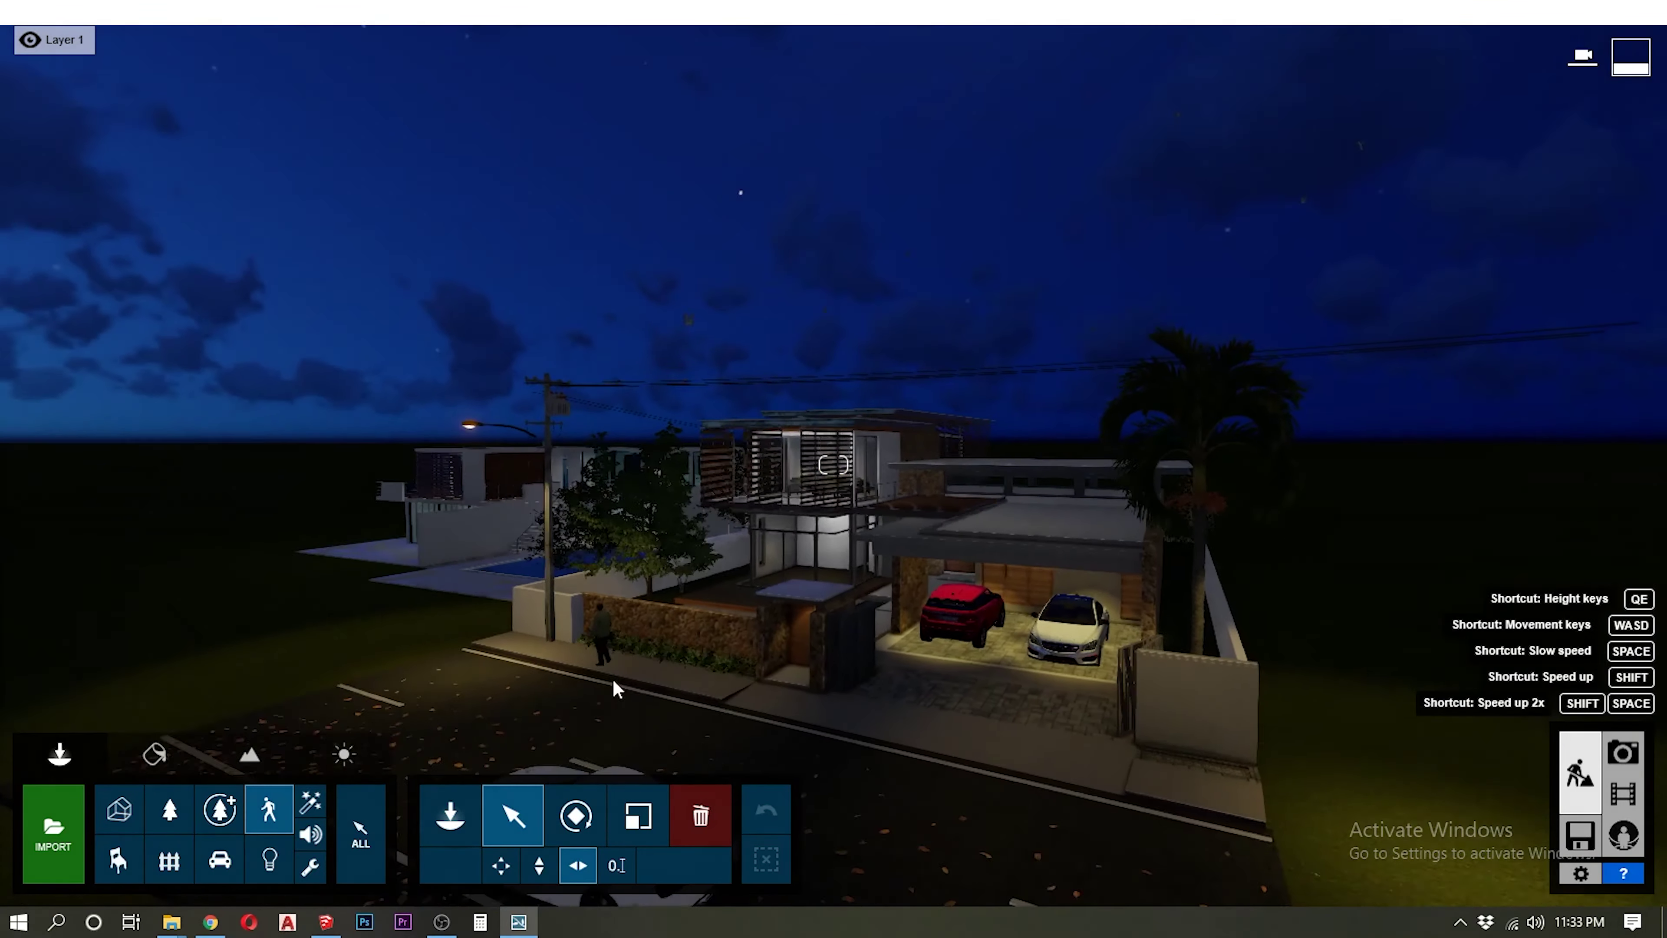
Move the walking man on the sidewalk onto Layer 2
click(603, 623)
click(1470, 230)
click(1351, 283)
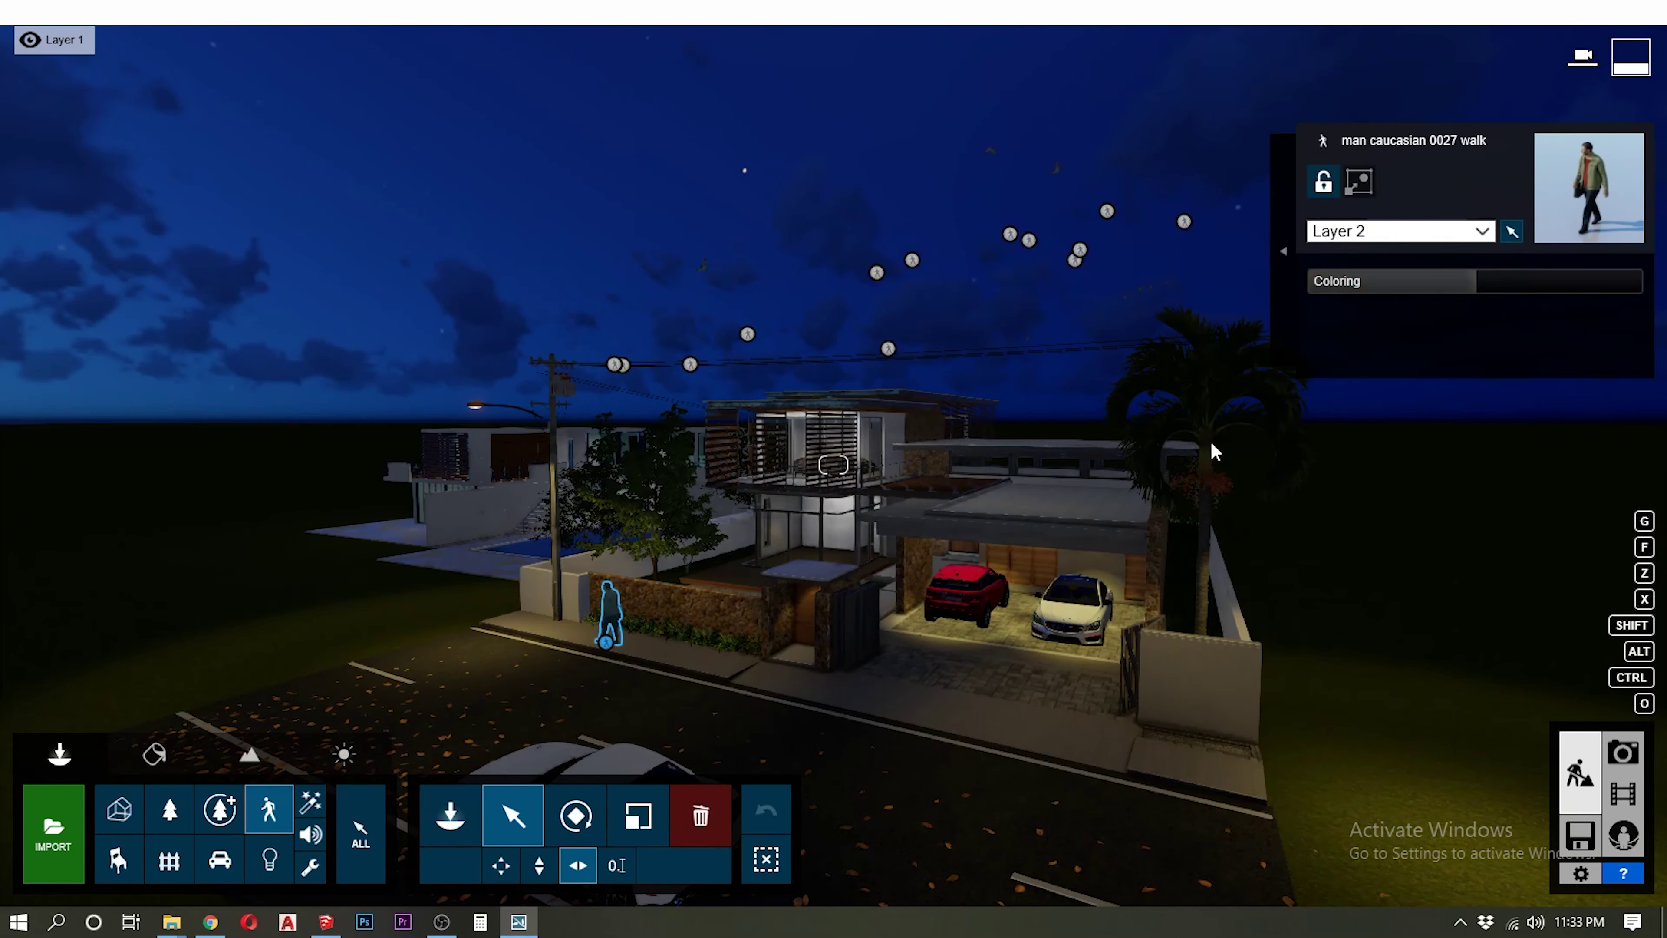
Place Woman Asian 0006 Walk in the upper-floor living room near the sofa
click(269, 810)
mouse_move(57, 411)
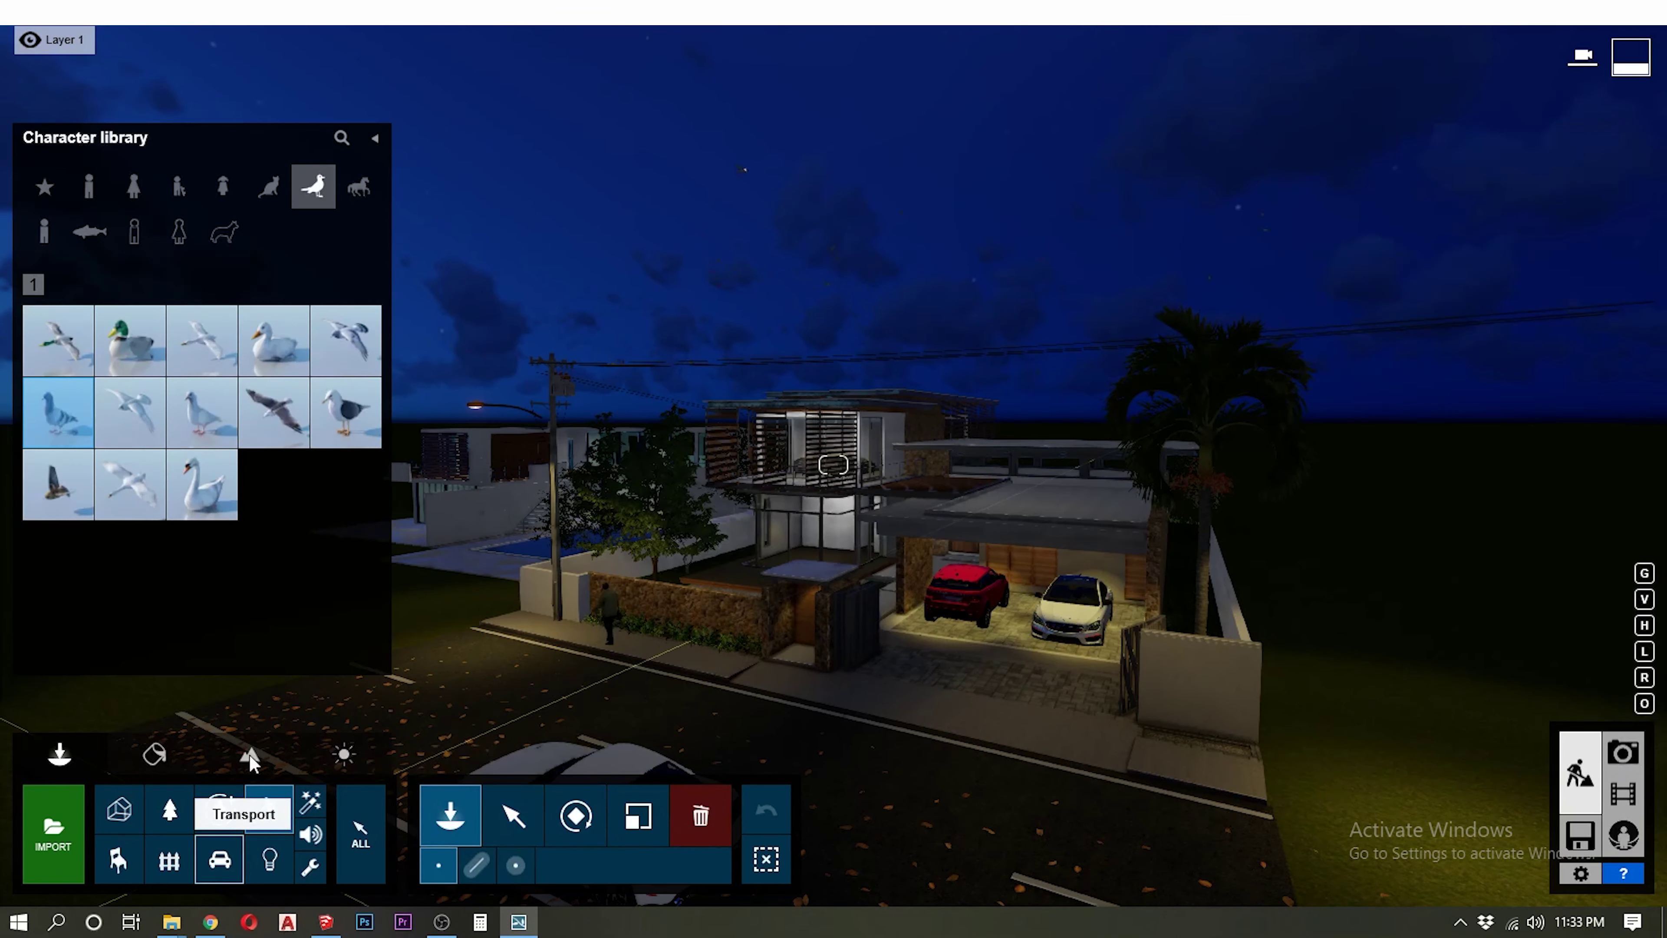
click(133, 186)
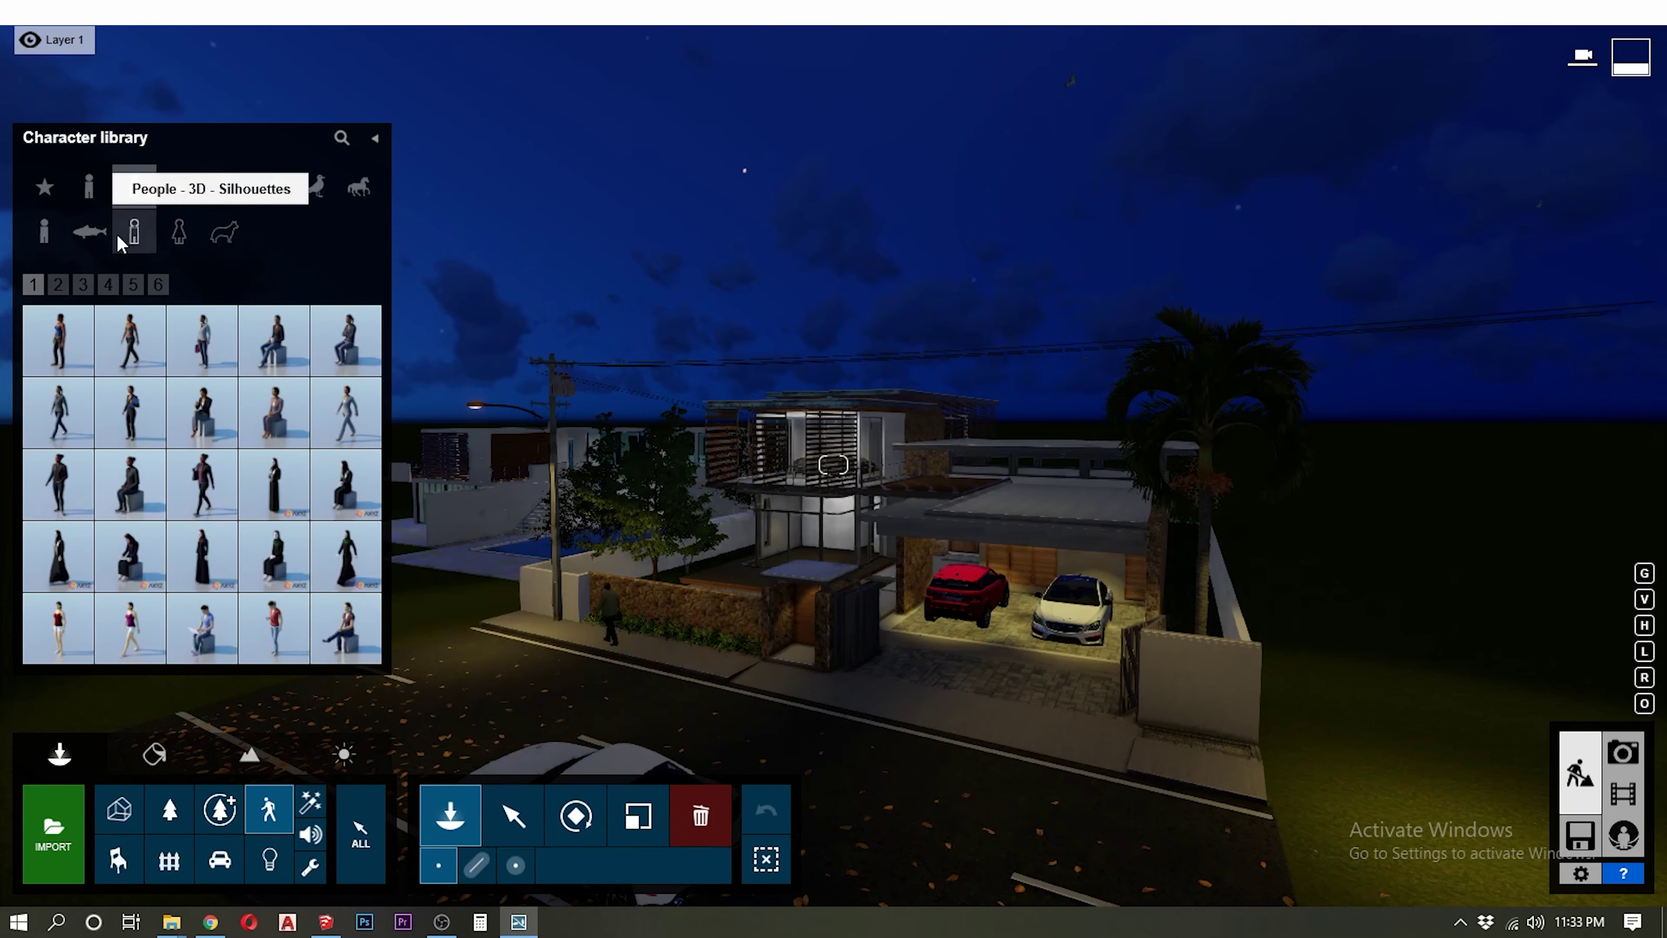
click(82, 286)
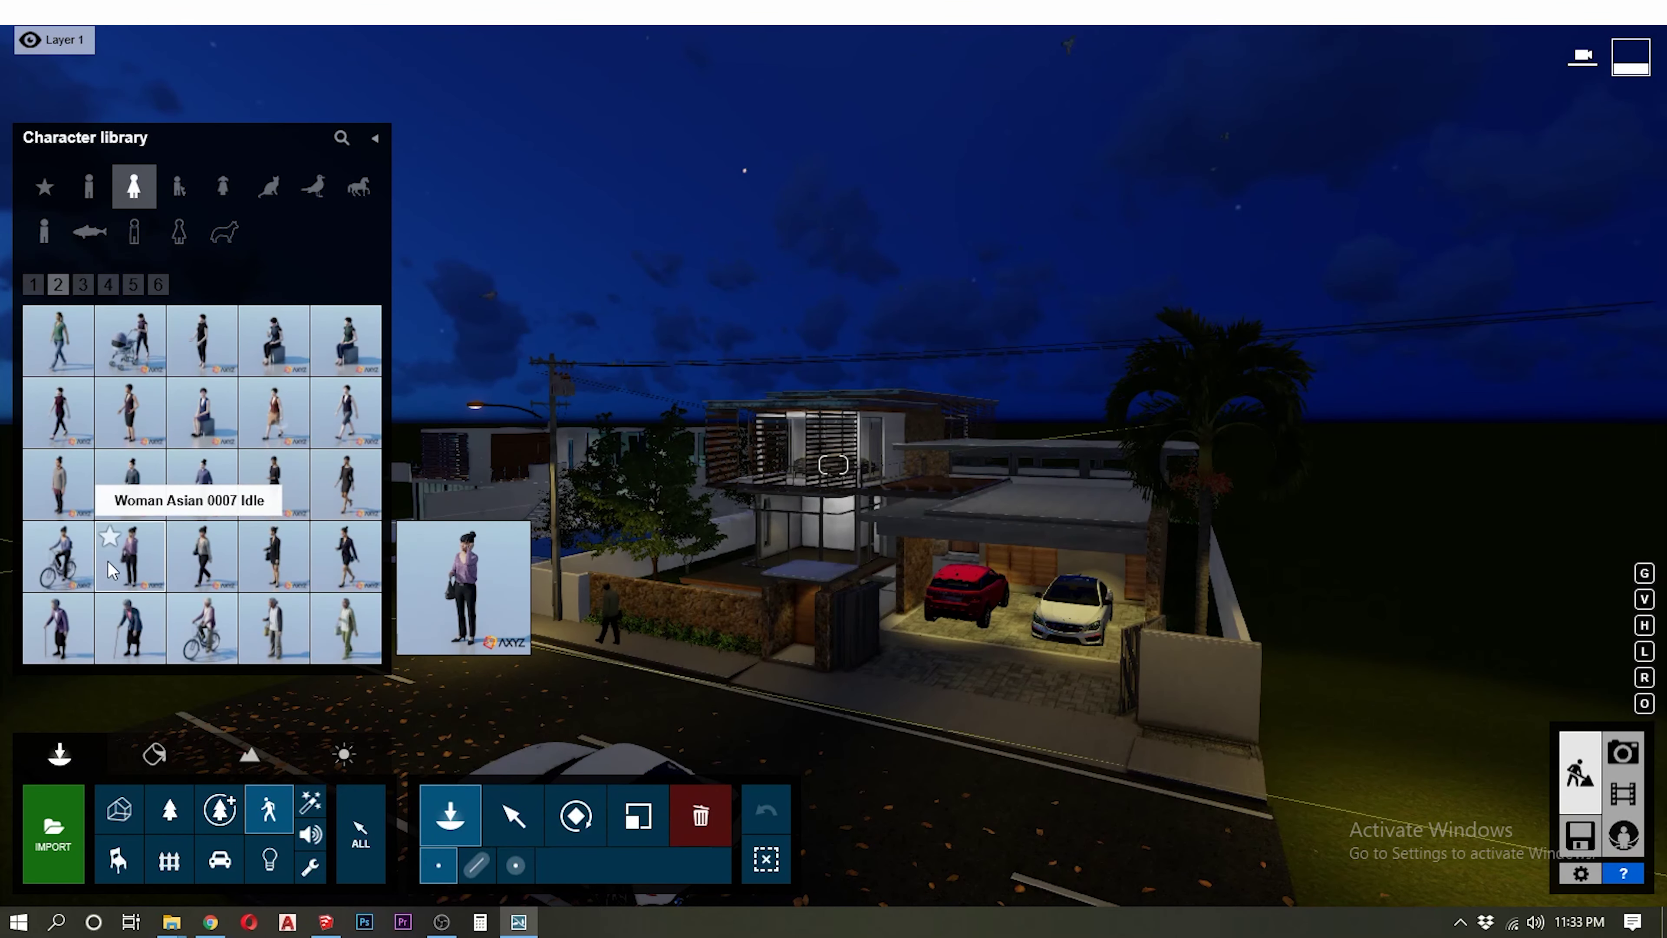
click(346, 484)
scroll(772, 465, up, 5)
scroll(674, 476, up, 5)
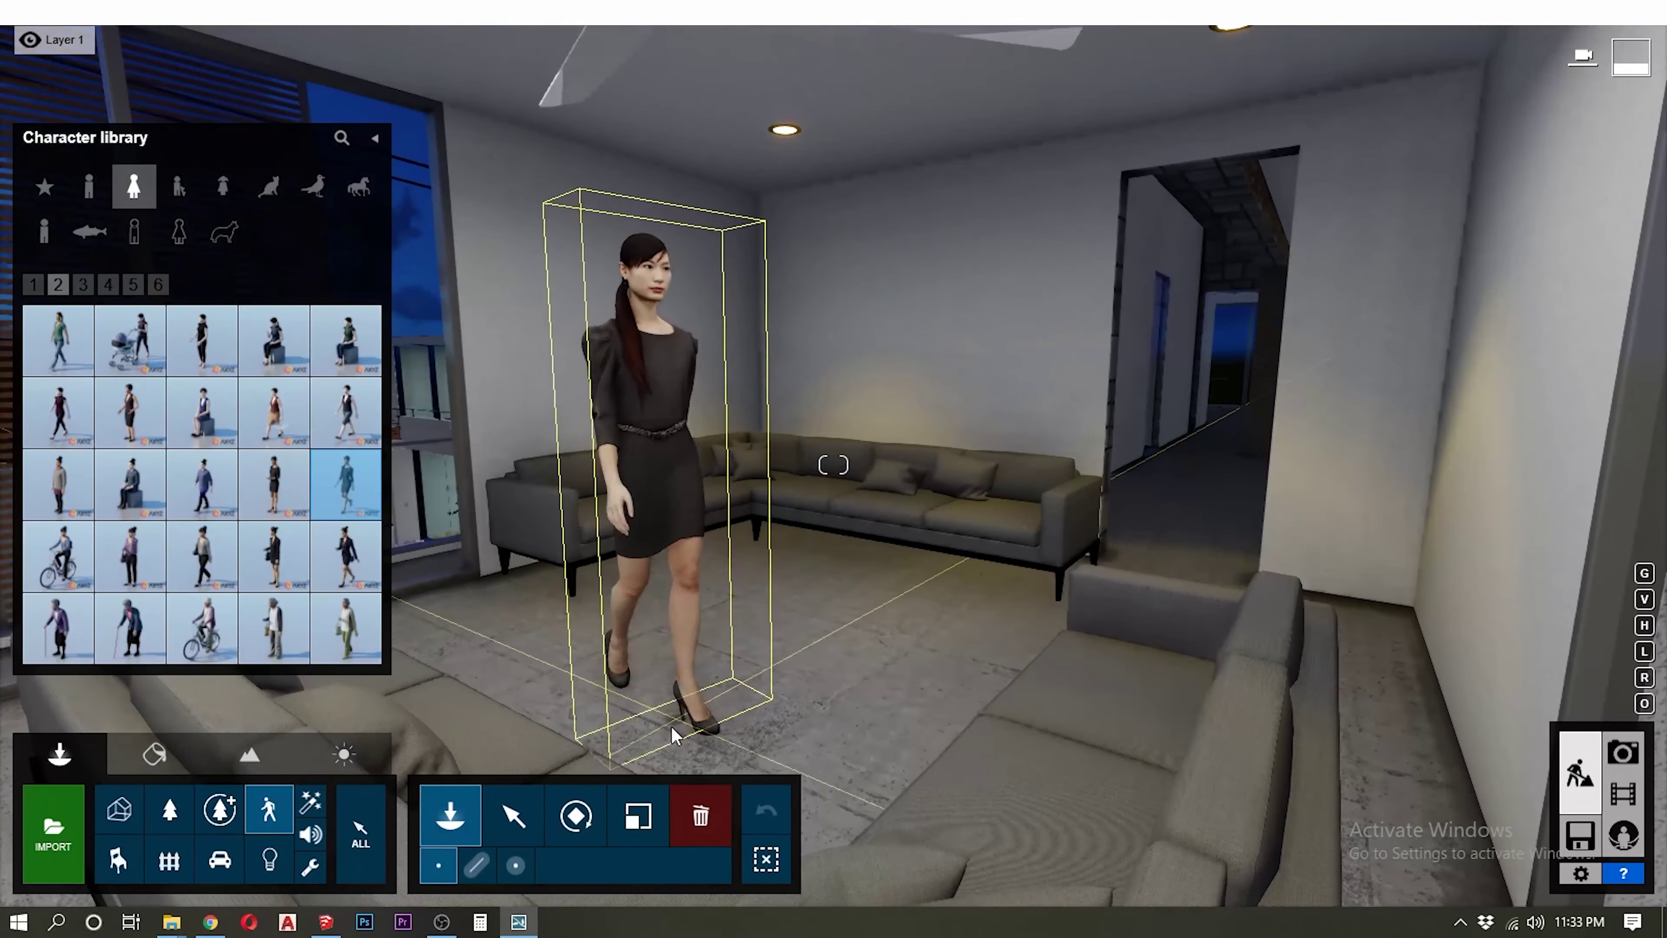
click(674, 736)
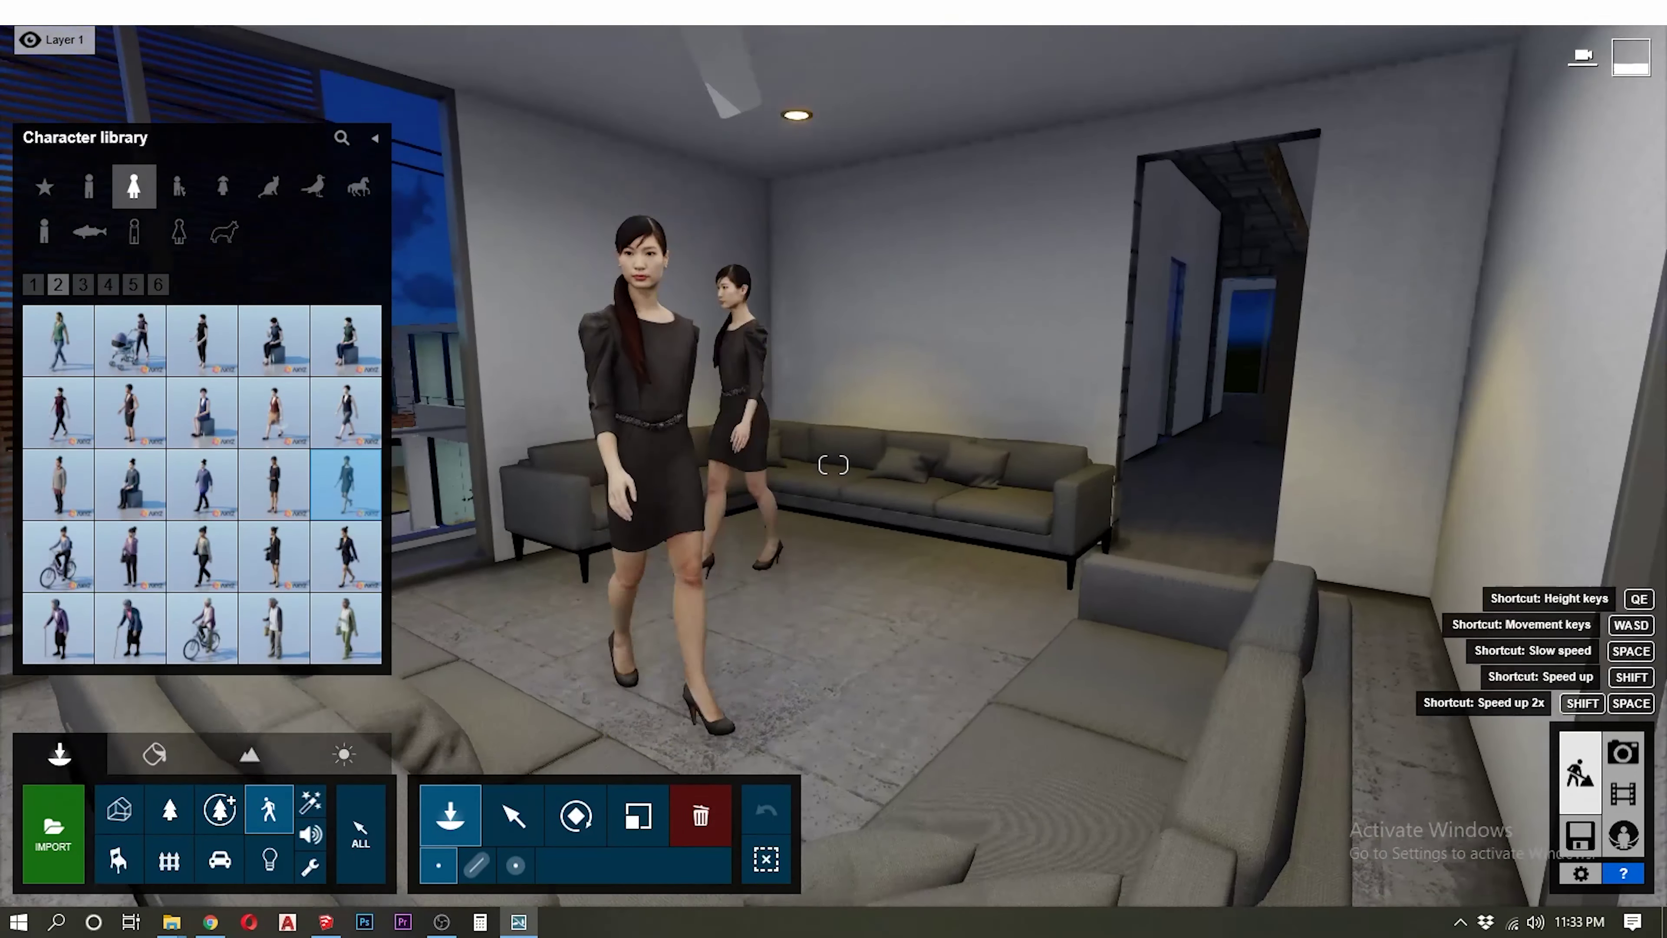
click(513, 814)
click(794, 568)
scroll(791, 578, down, 3)
Reposition corner sofa 024 beside the woman and return to photo view 2
click(118, 858)
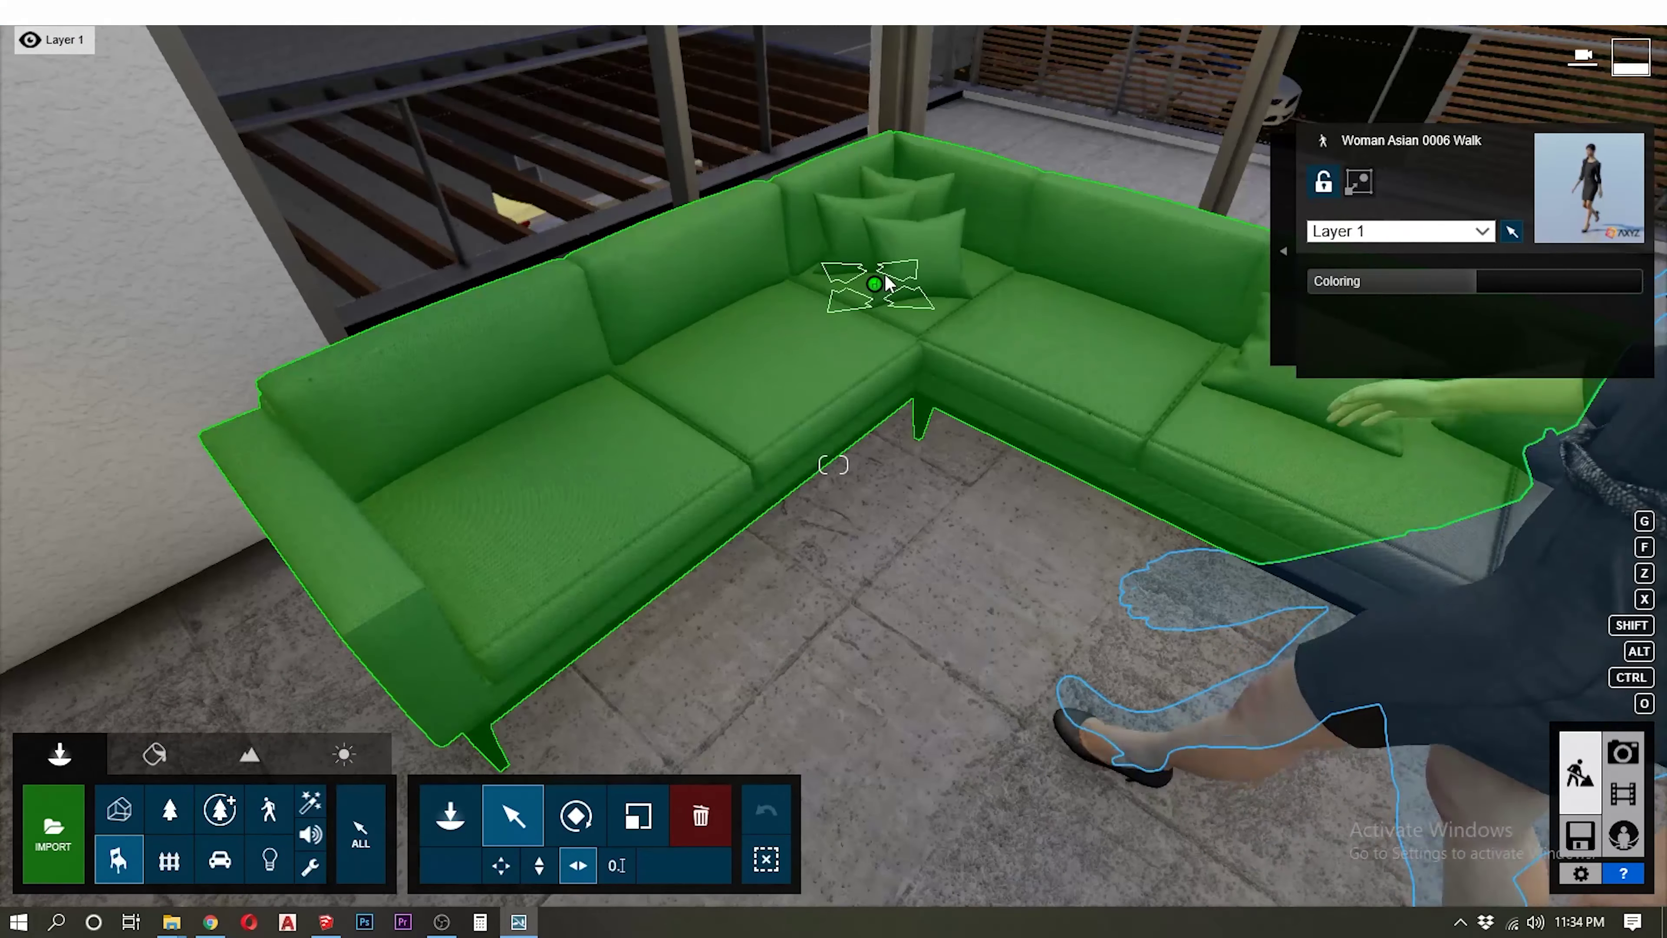
click(897, 229)
drag(897, 230, 897, 219)
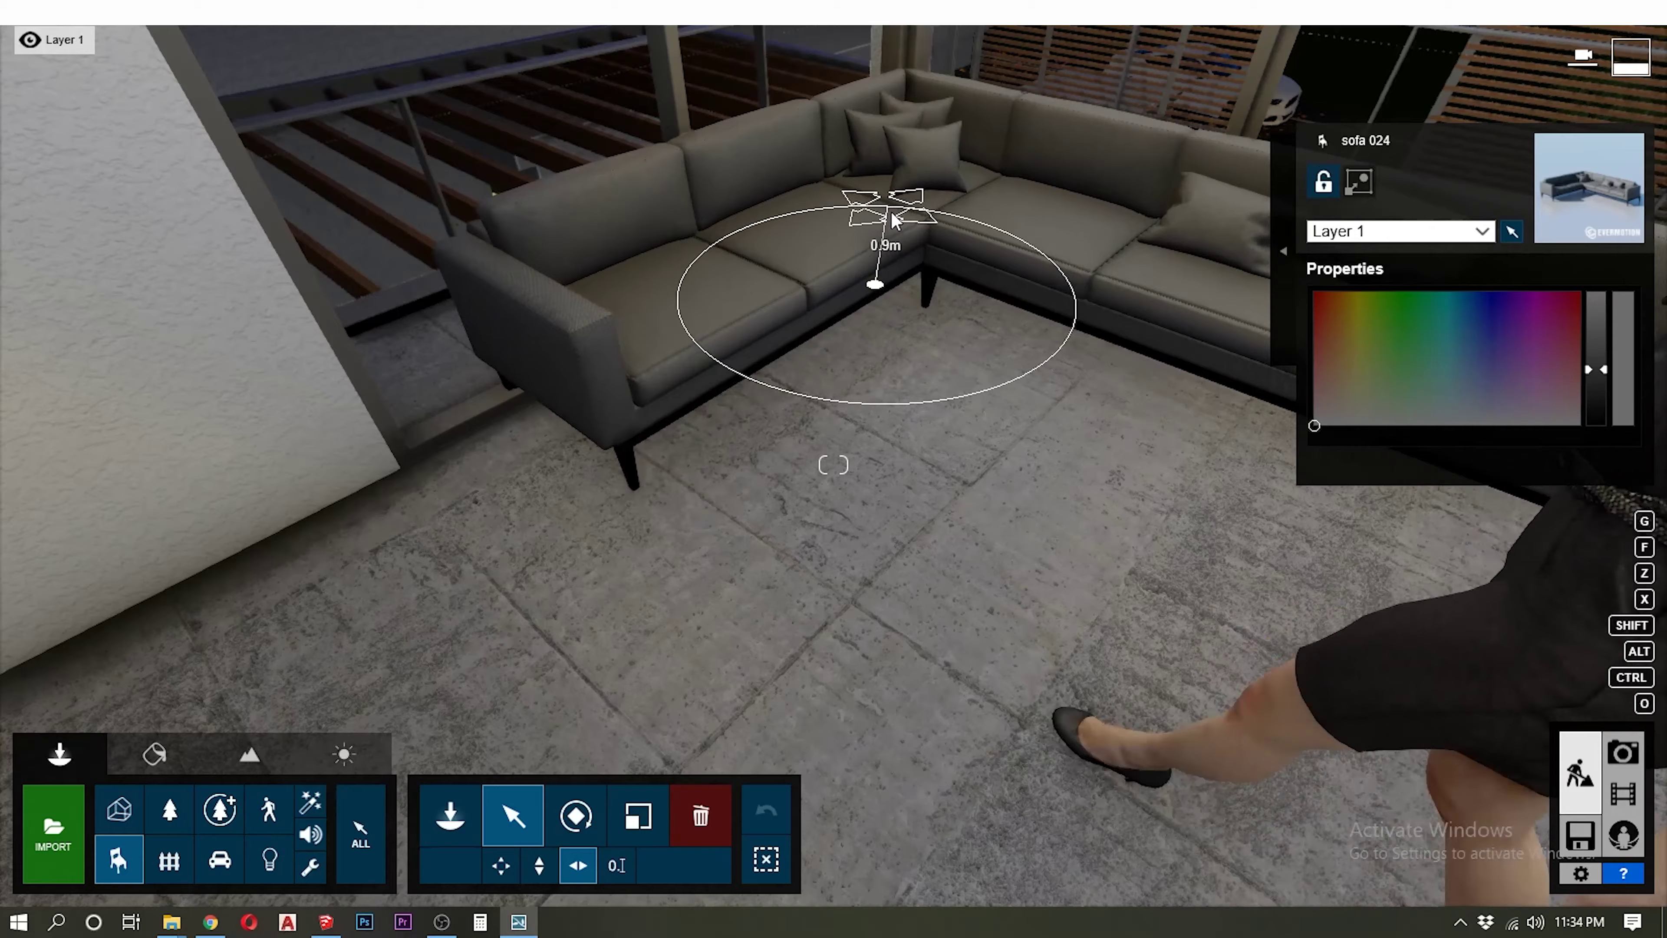
drag(898, 219, 892, 212)
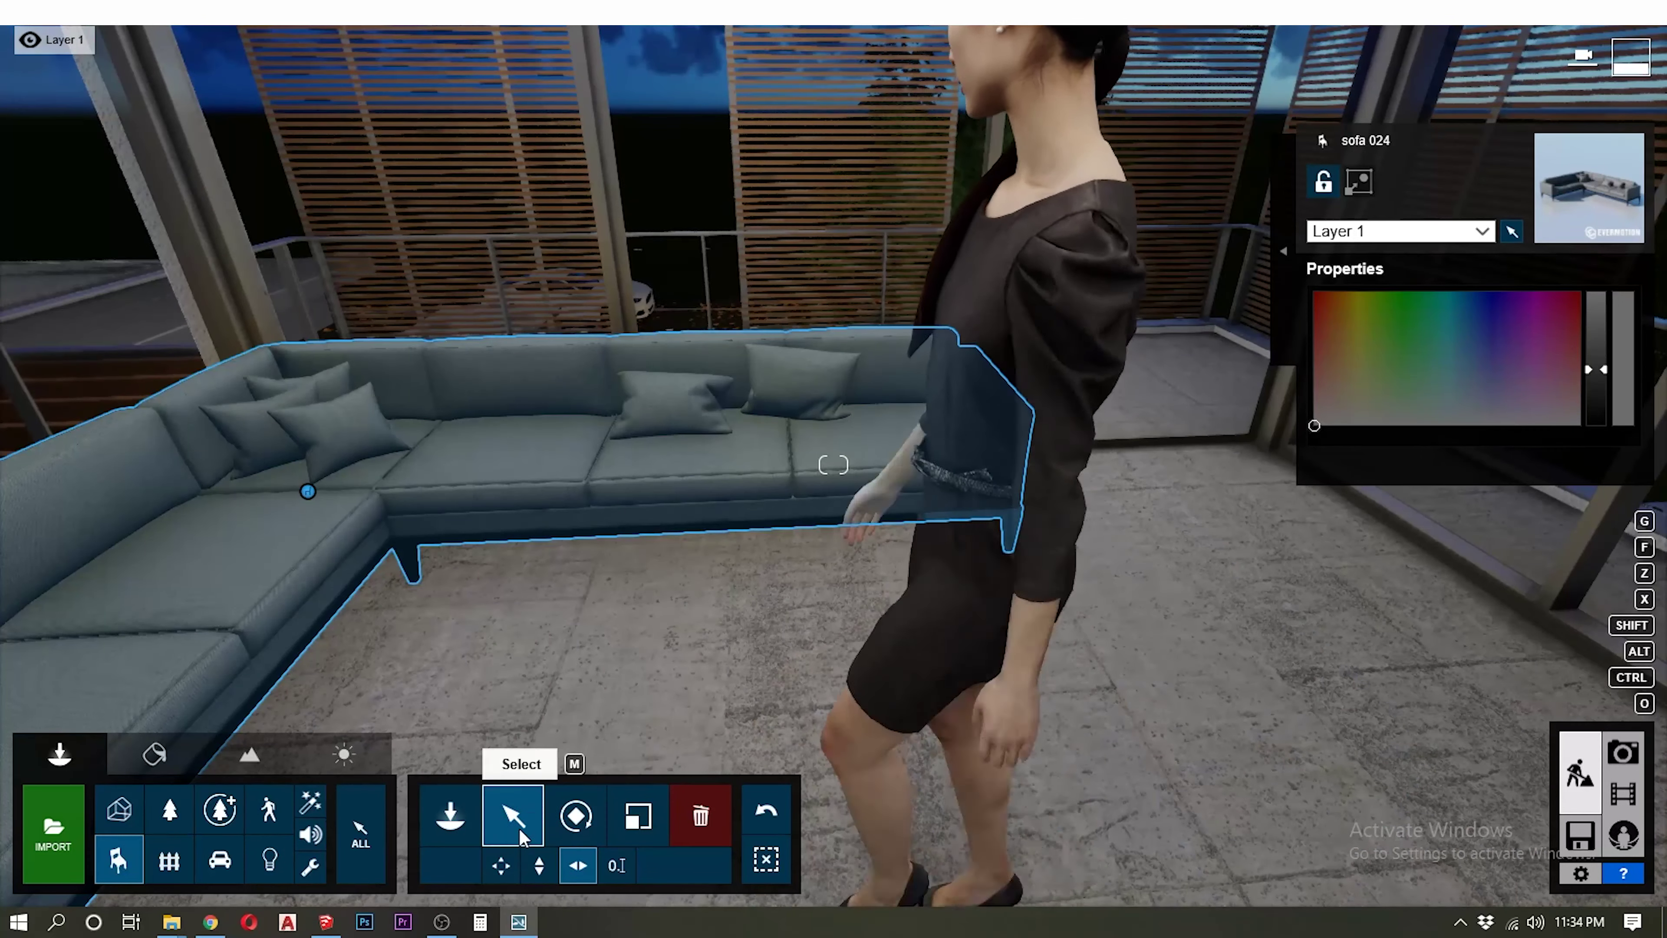
scroll(657, 591, up, 3)
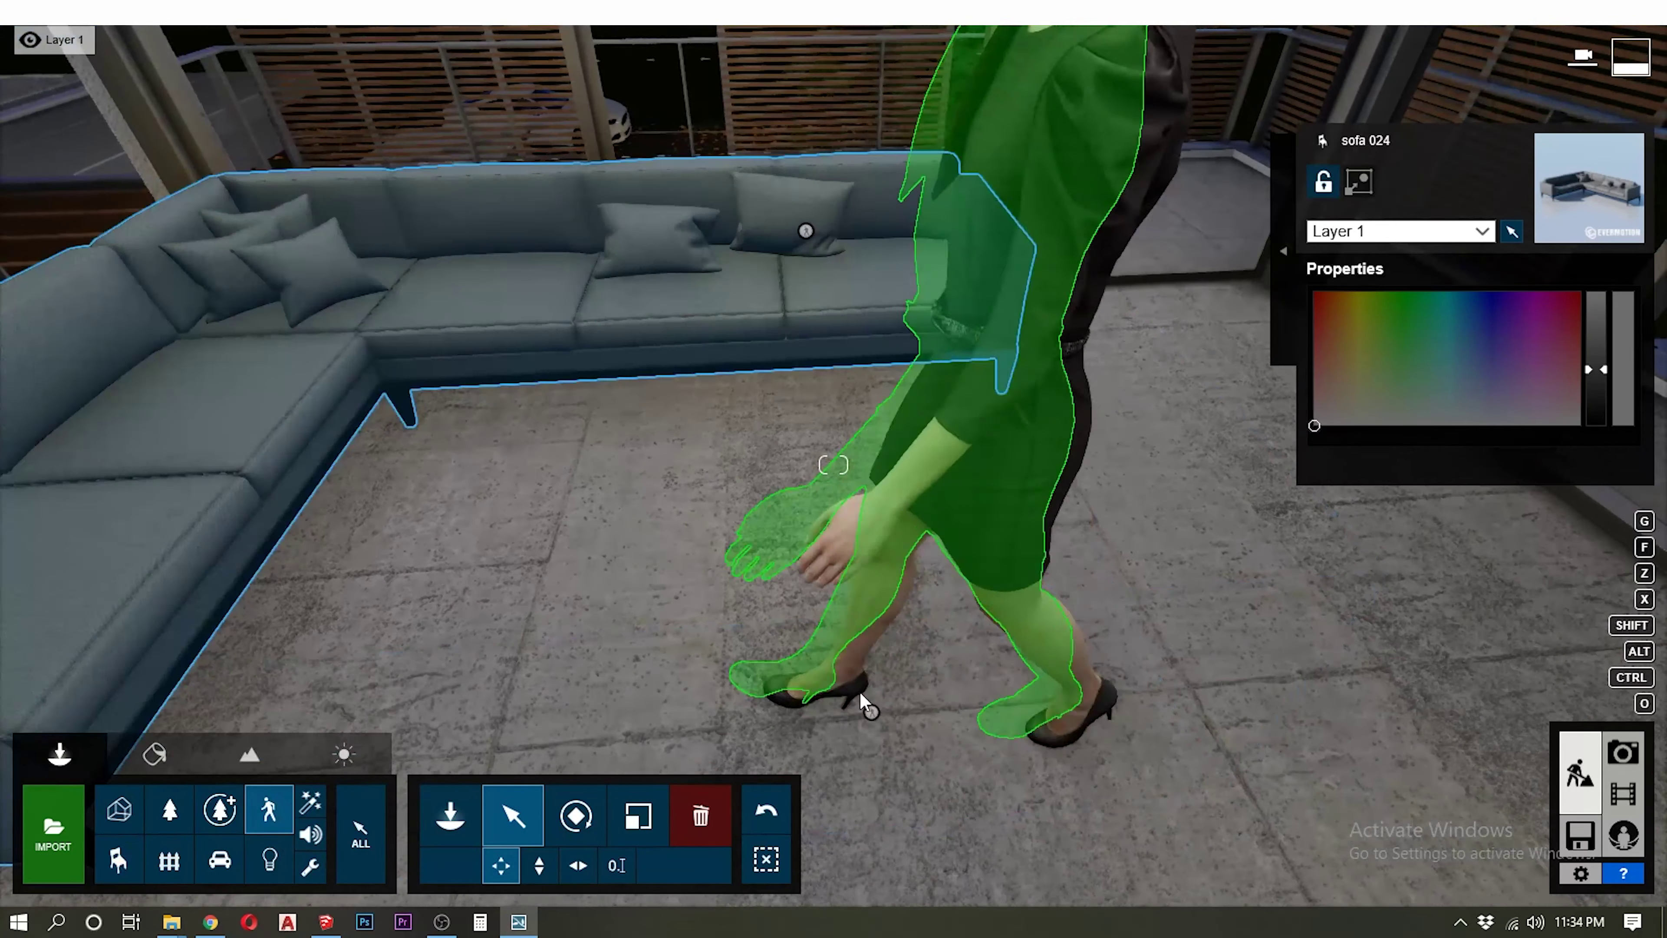
click(865, 701)
click(575, 815)
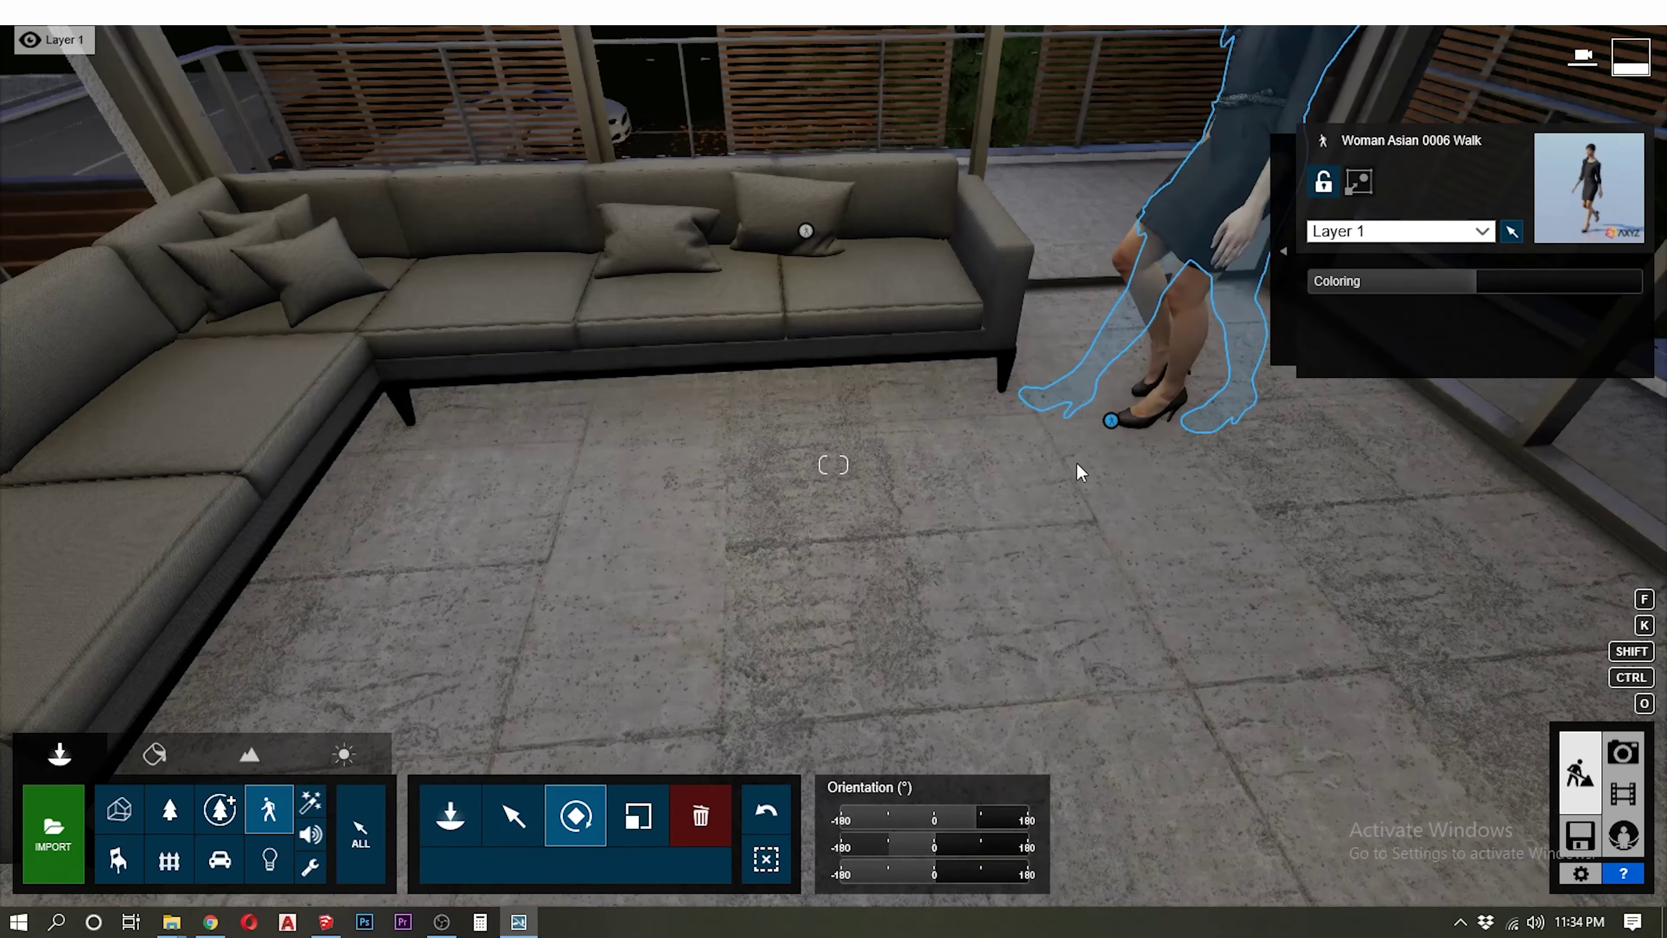
click(1623, 752)
click(328, 788)
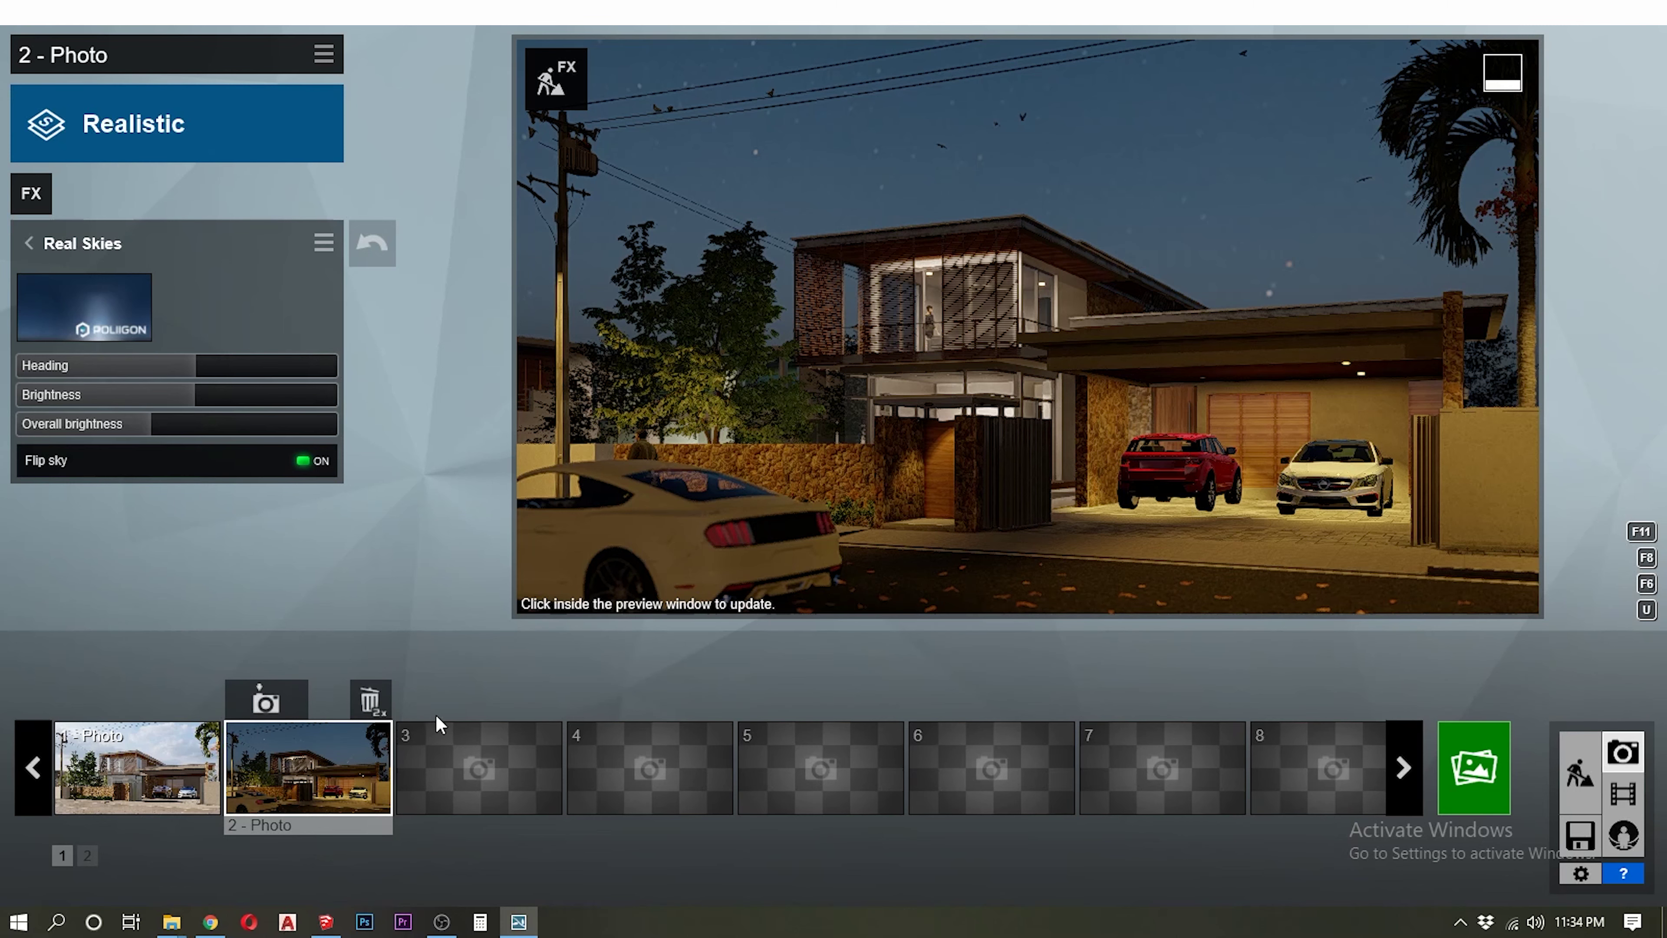
Render photo 2 at 1280x720 as NIGHT1 with specular, lighting and material ID passes
mouse_move(1027, 326)
click(1318, 213)
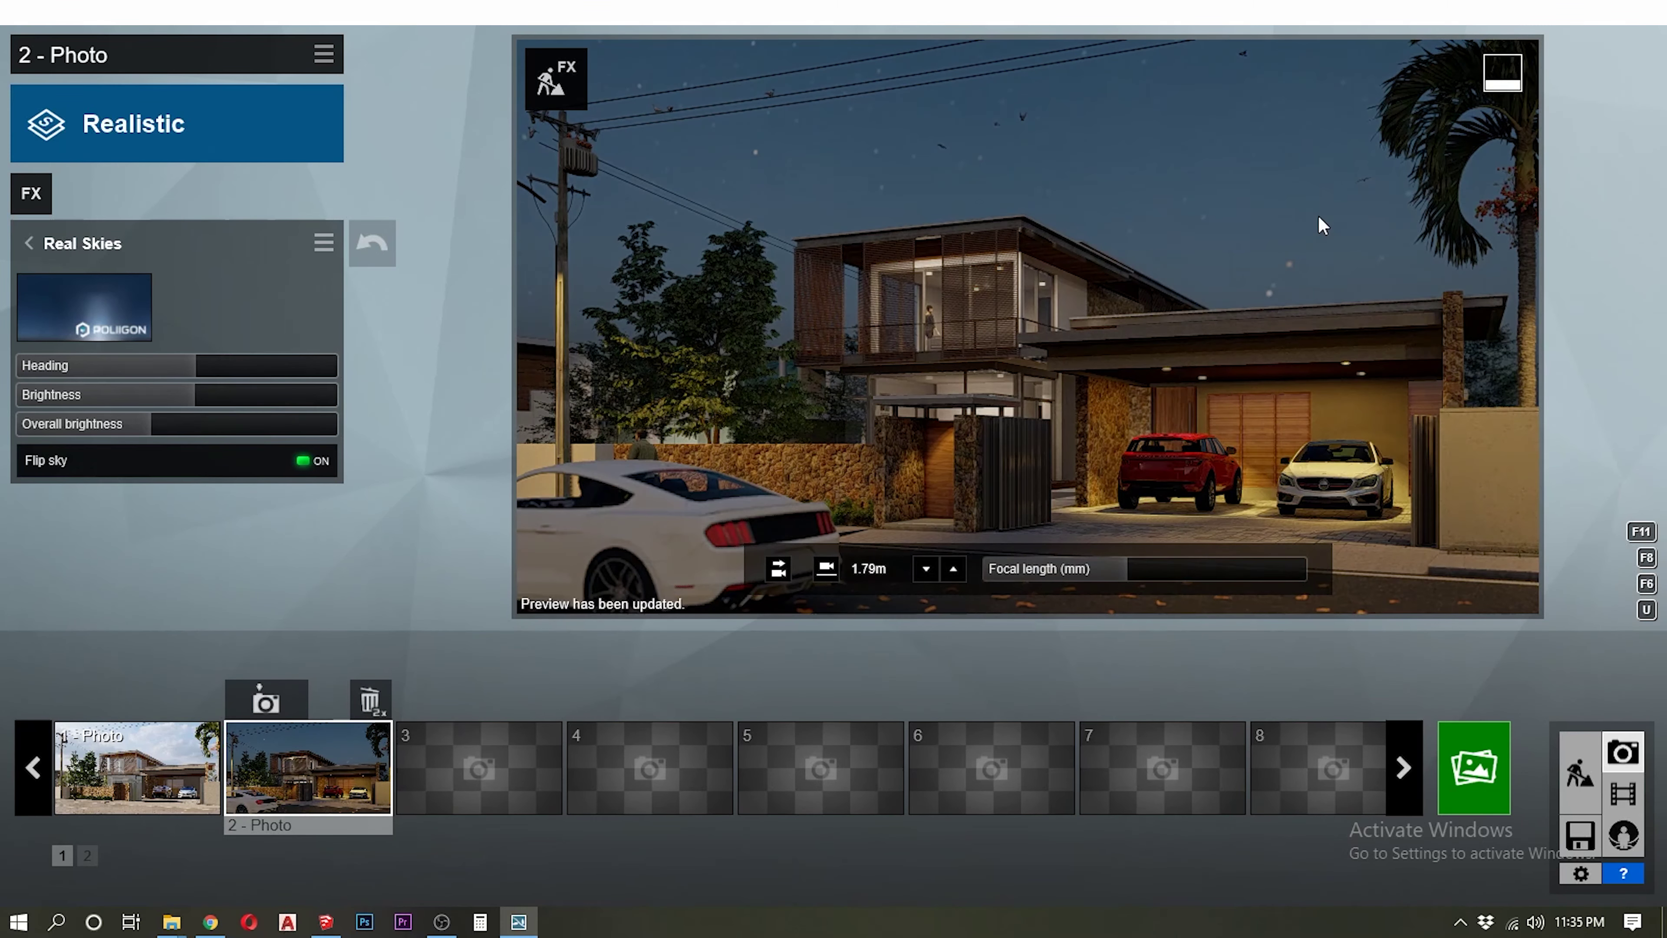
click(1476, 792)
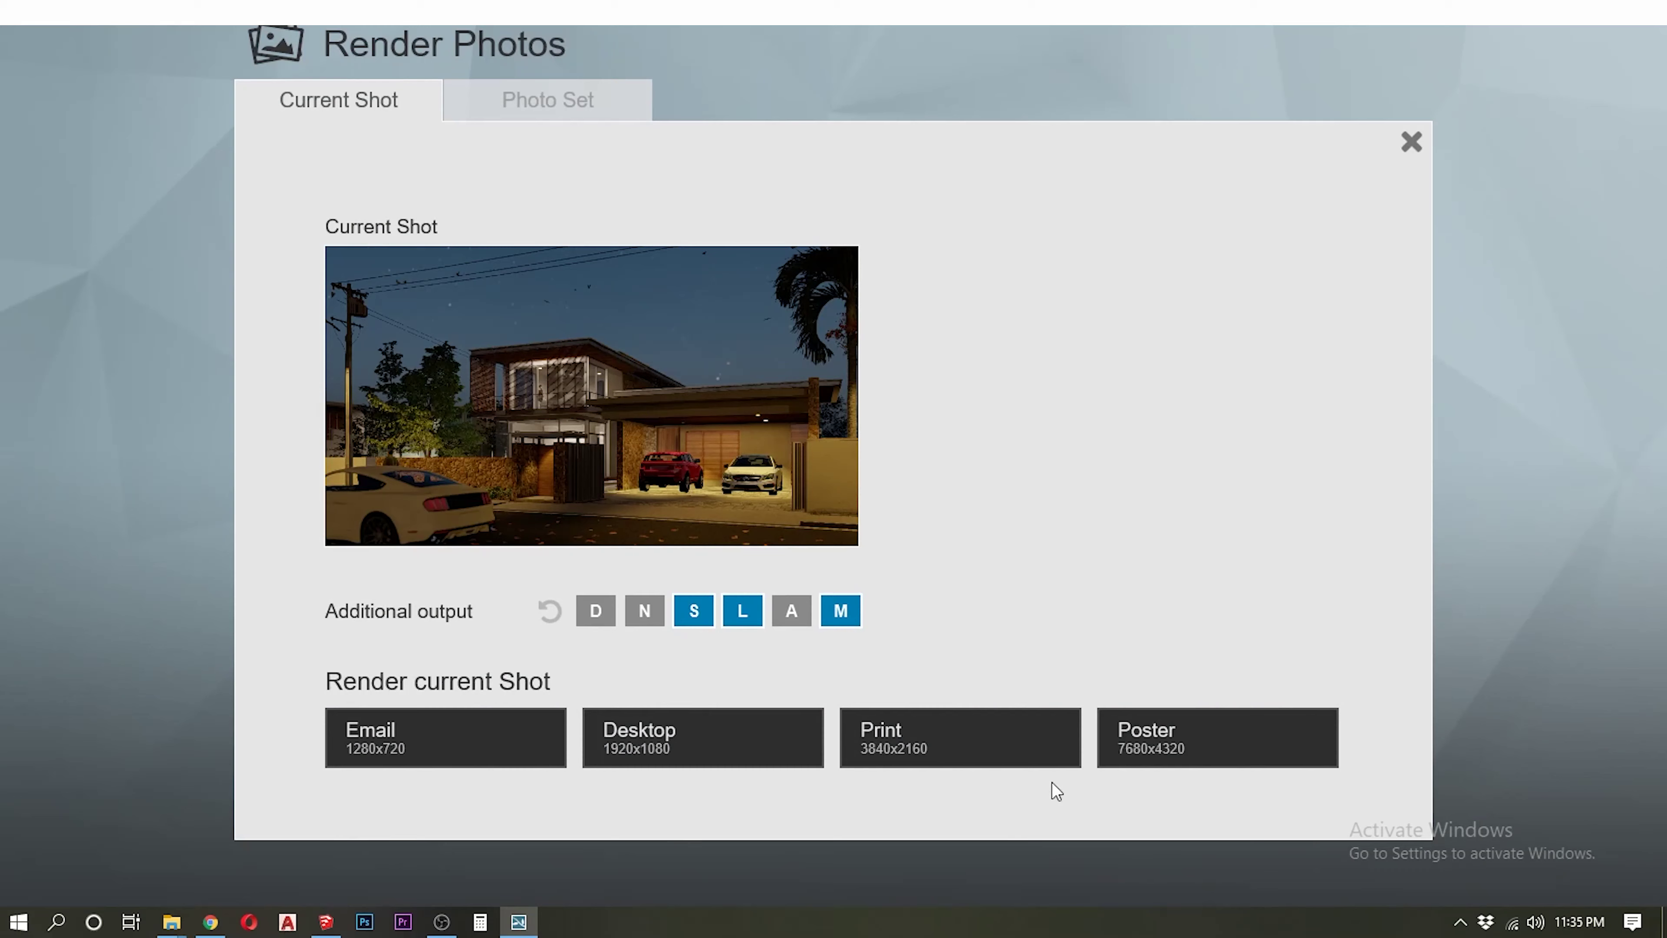
click(494, 758)
text(NIGHT1)
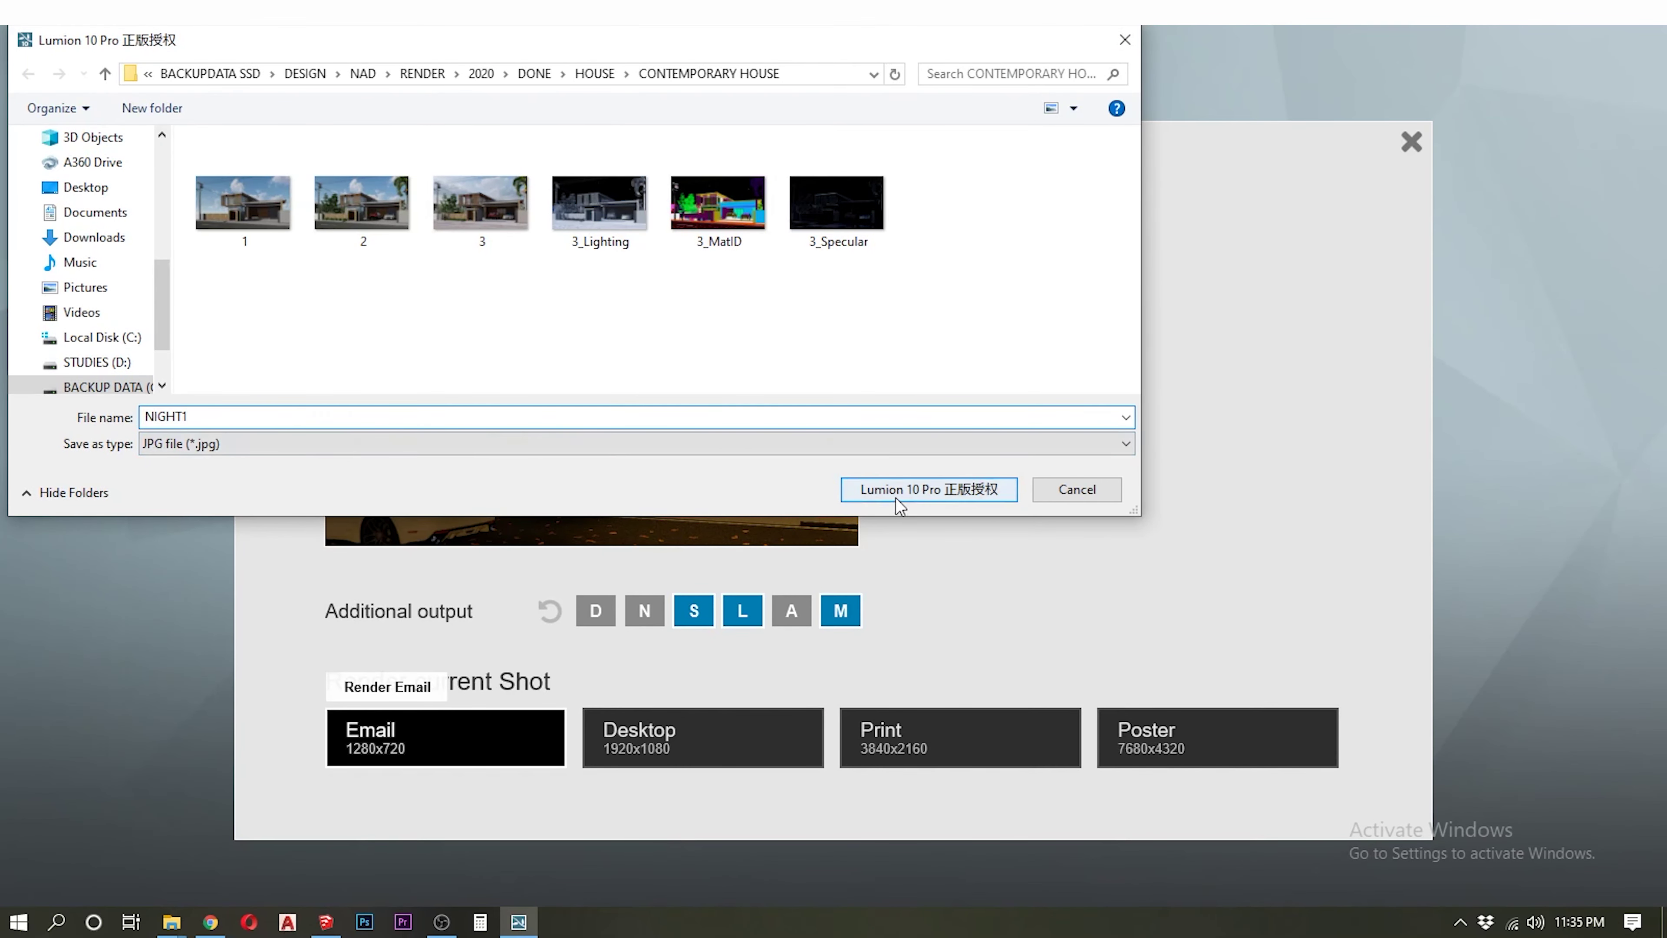
click(898, 497)
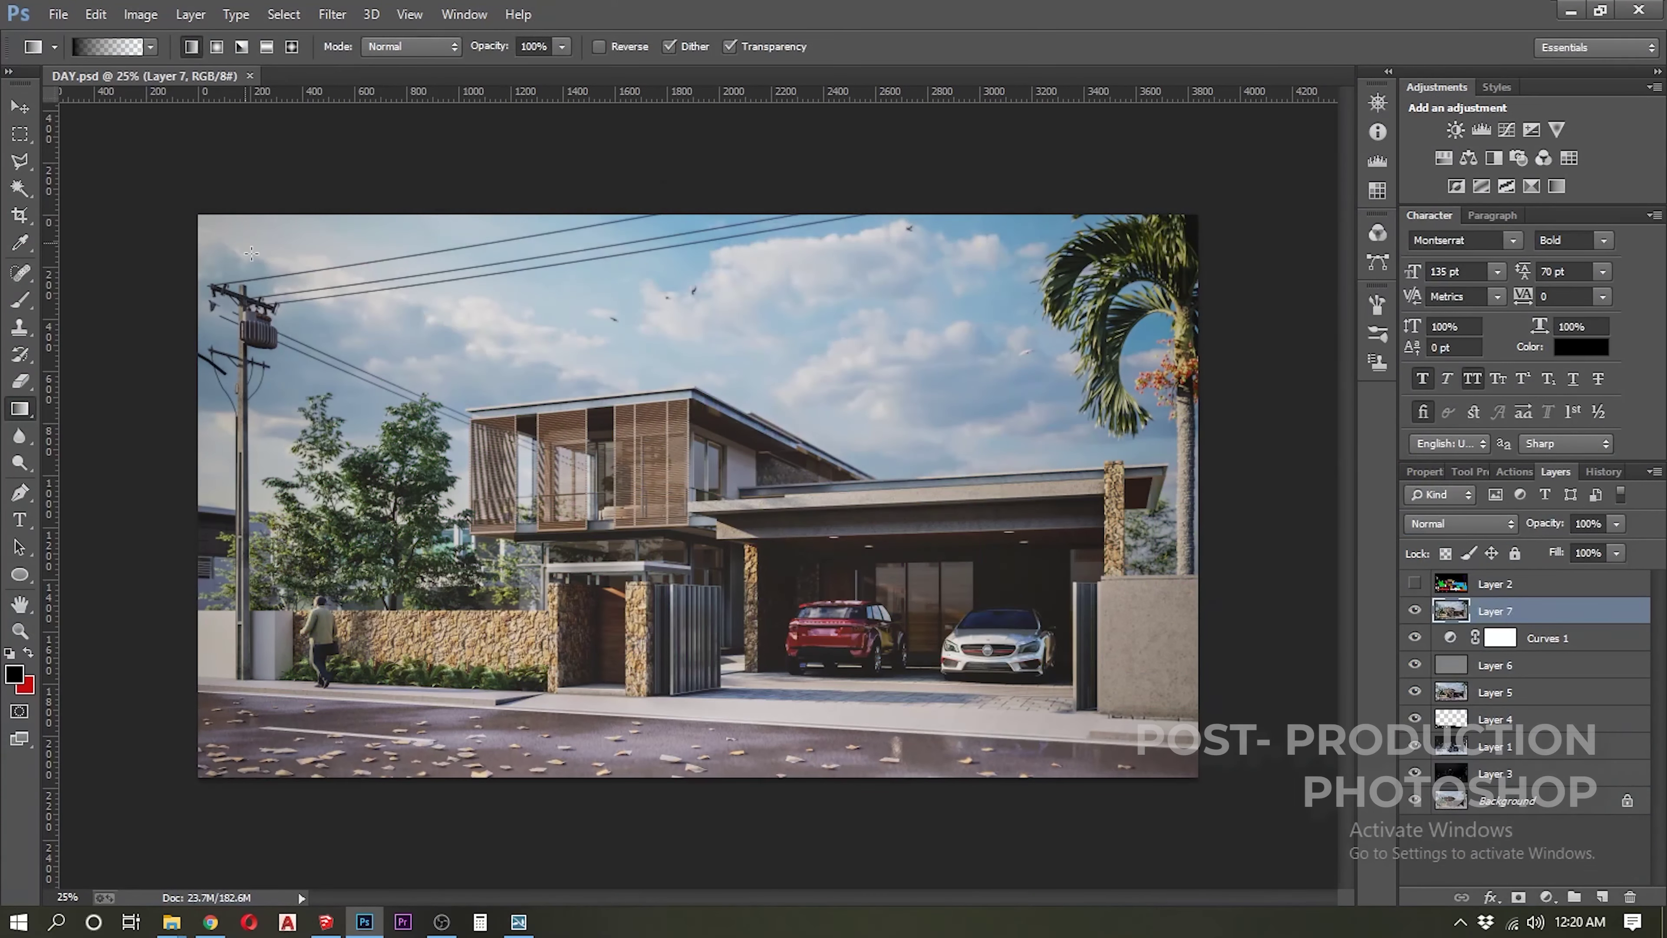
click(59, 14)
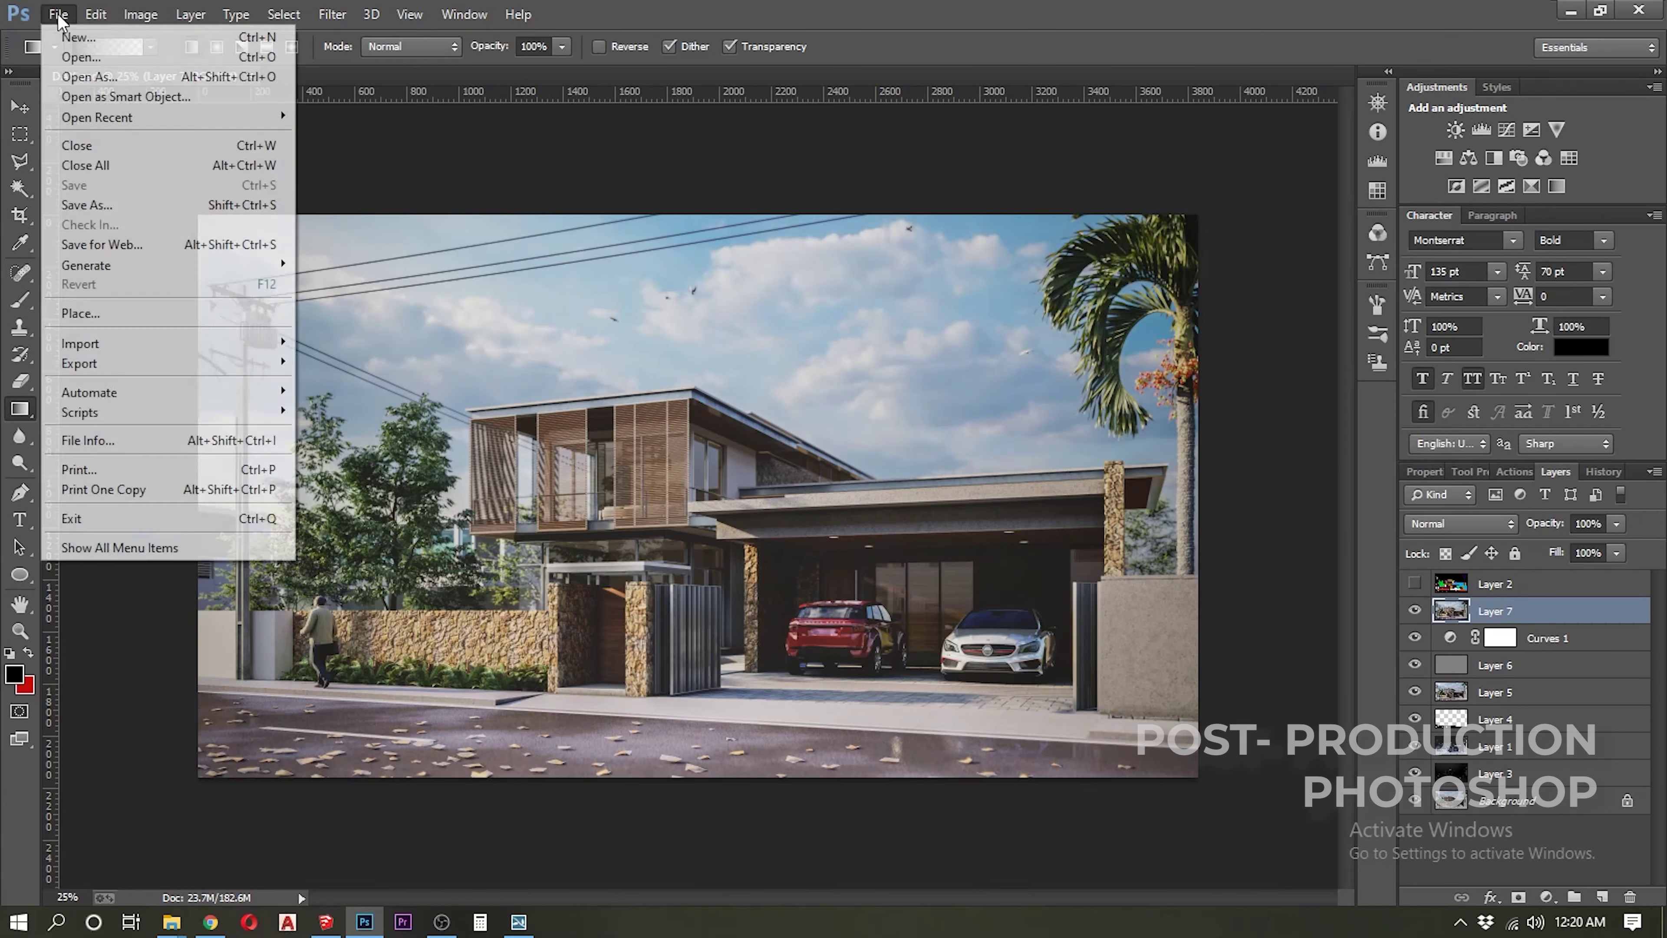
Open the four NIGHT1 render images in Photoshop
click(92, 99)
scroll(873, 394, down, 2)
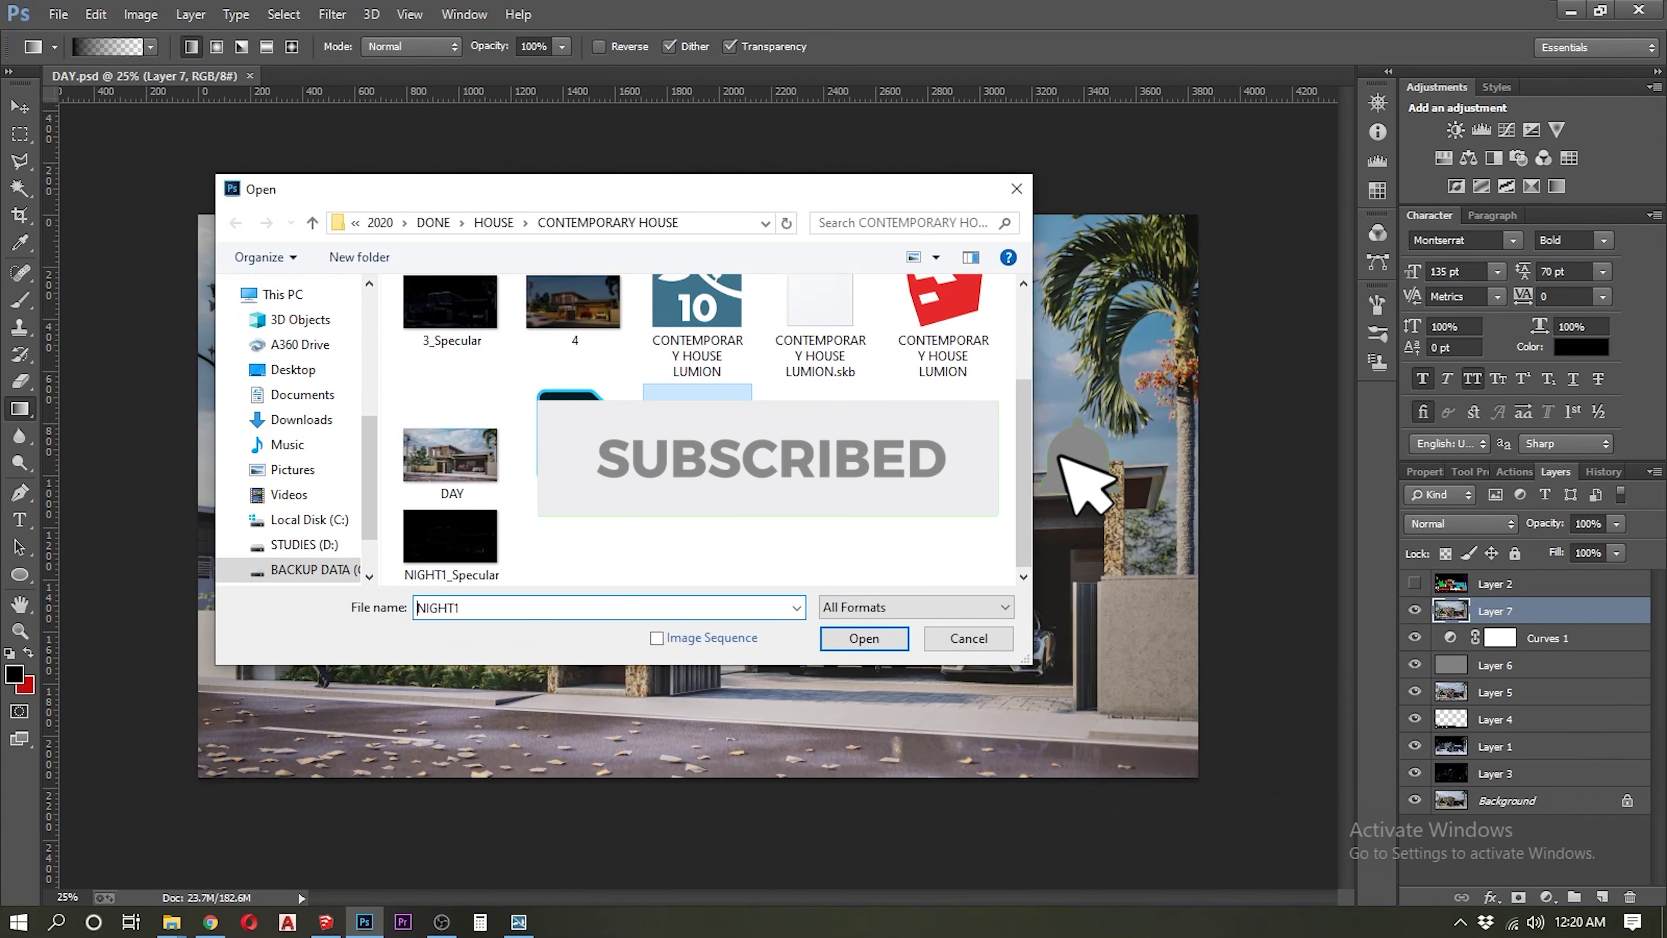
shift+click(450, 536)
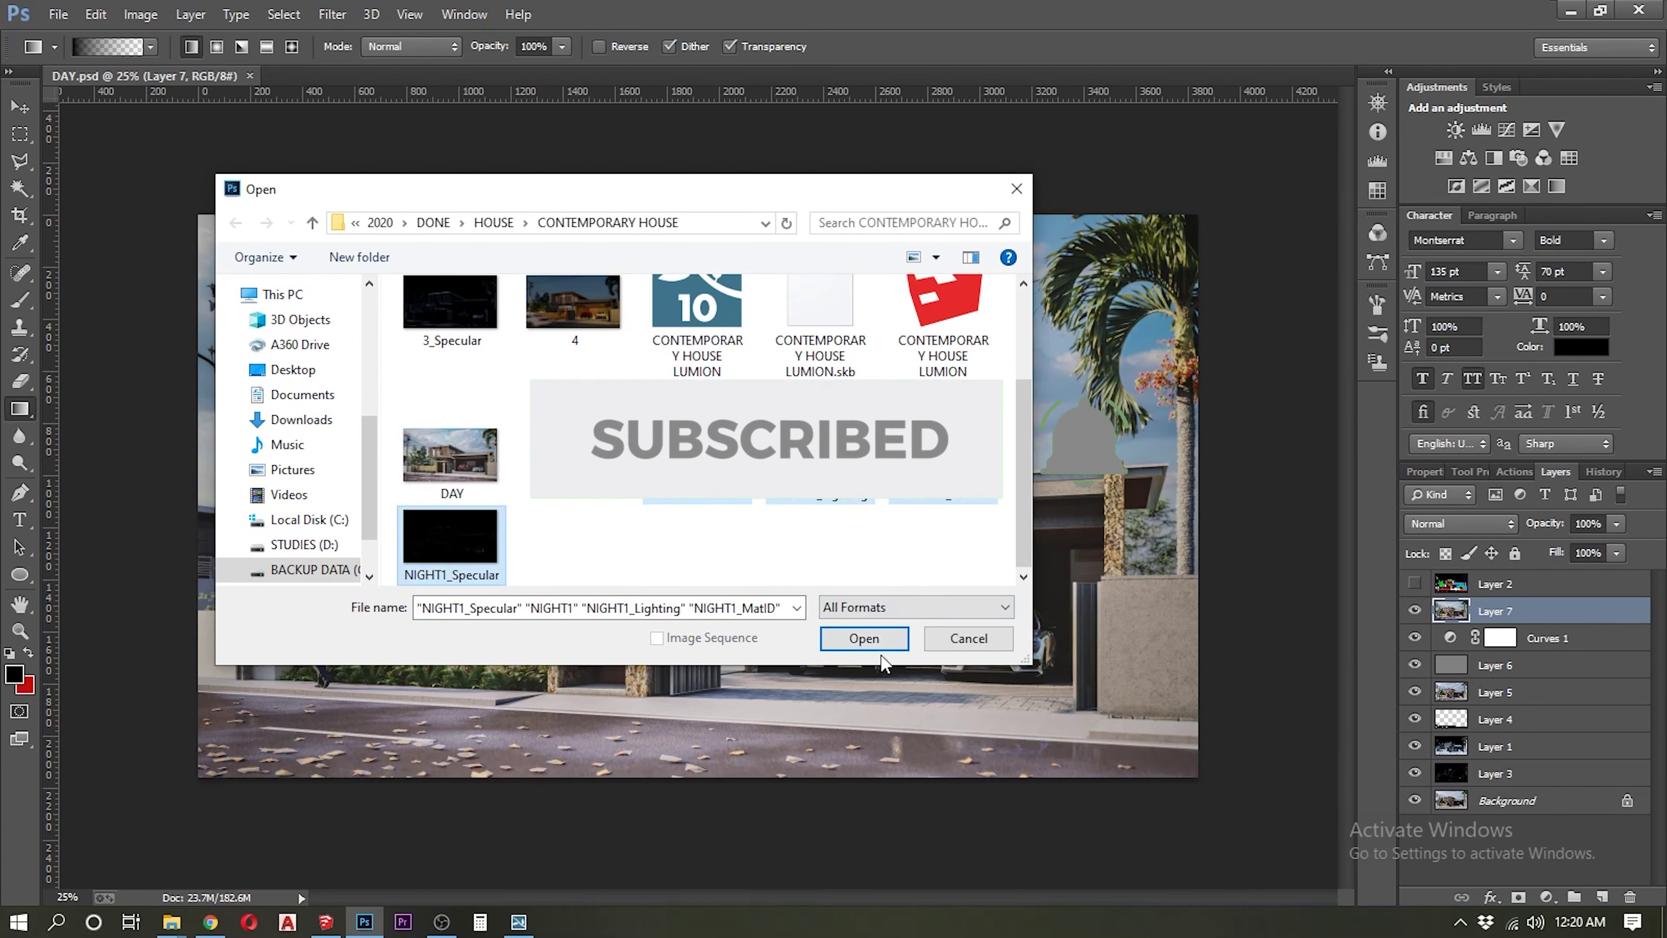
click(873, 639)
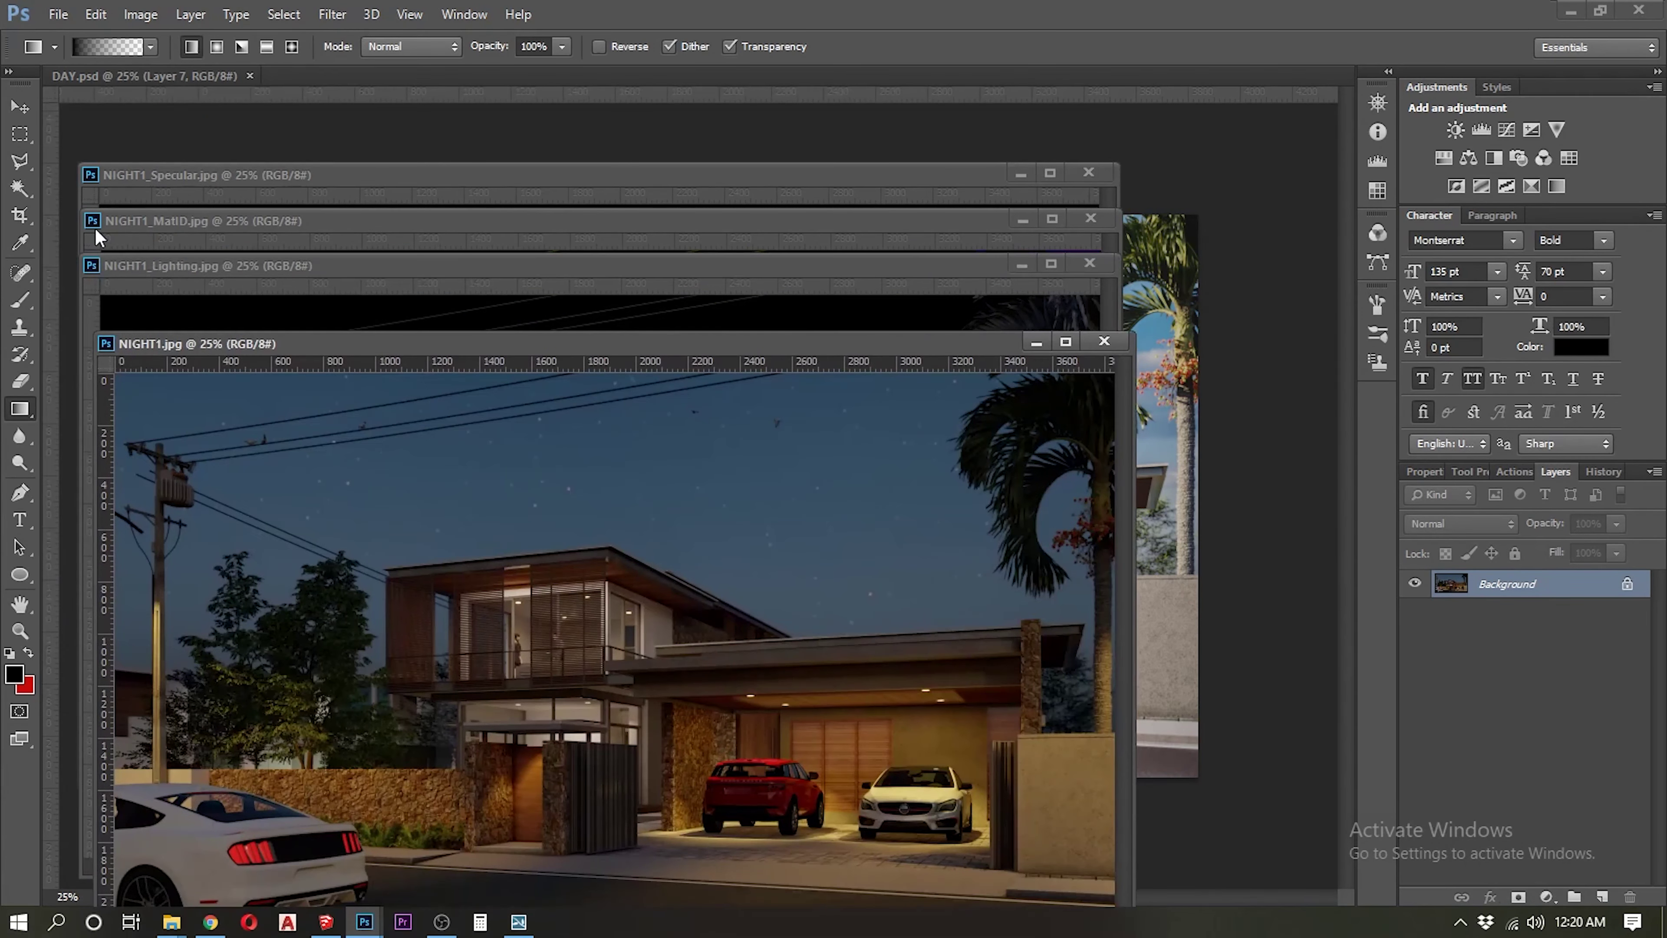
Stack the lighting, material ID and specular passes into NIGHT1.jpg as Layers 1–3
drag(994, 344, 1285, 351)
mouse_move(893, 329)
mouse_down()
mouse_move(1037, 463)
mouse_move(1194, 454)
mouse_up()
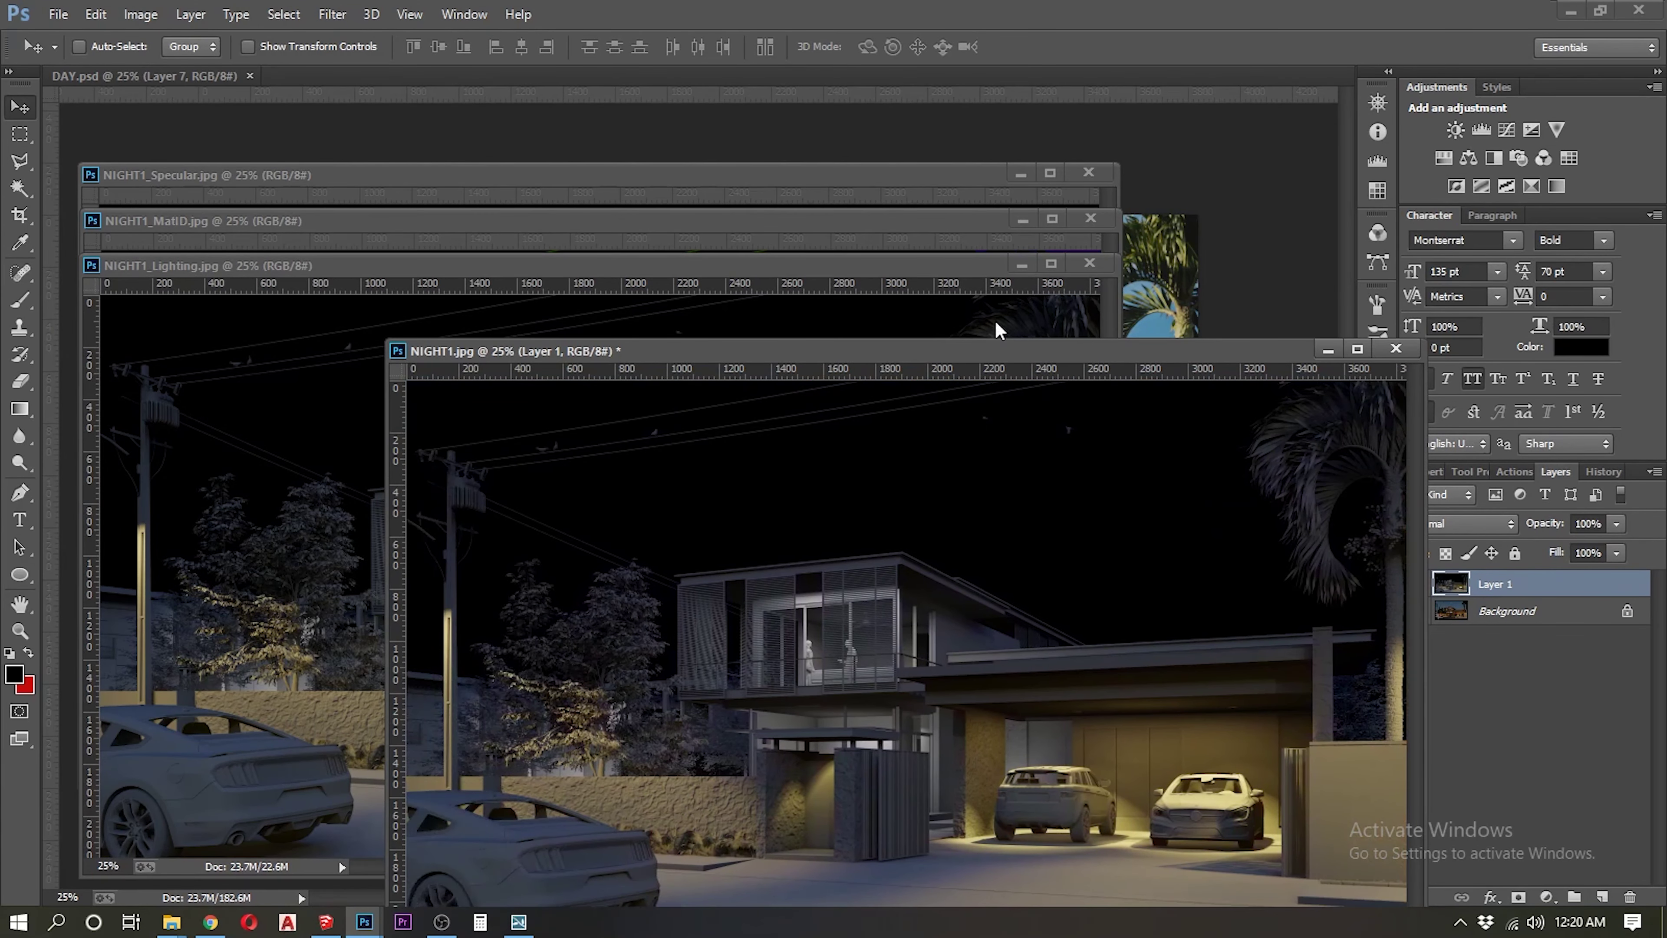
drag(1089, 269, 1228, 439)
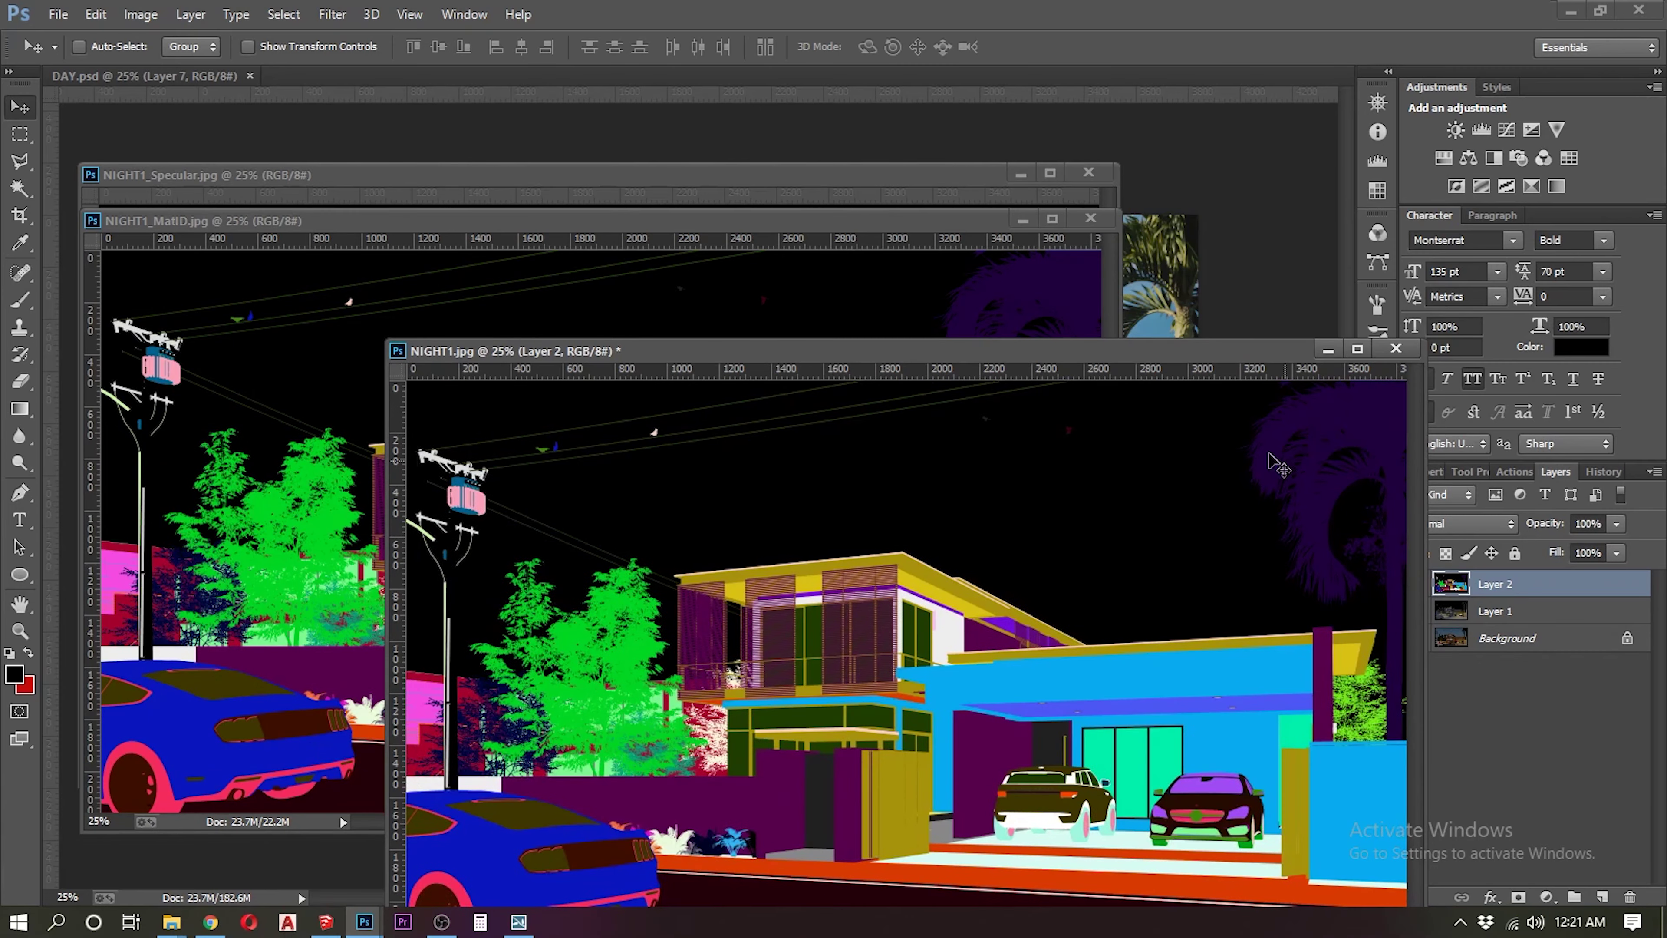
click(1090, 218)
drag(990, 294, 1180, 503)
click(1089, 172)
mouse_move(986, 460)
mouse_down()
mouse_move(1204, 497)
mouse_move(1247, 481)
mouse_up()
drag(882, 352, 622, 89)
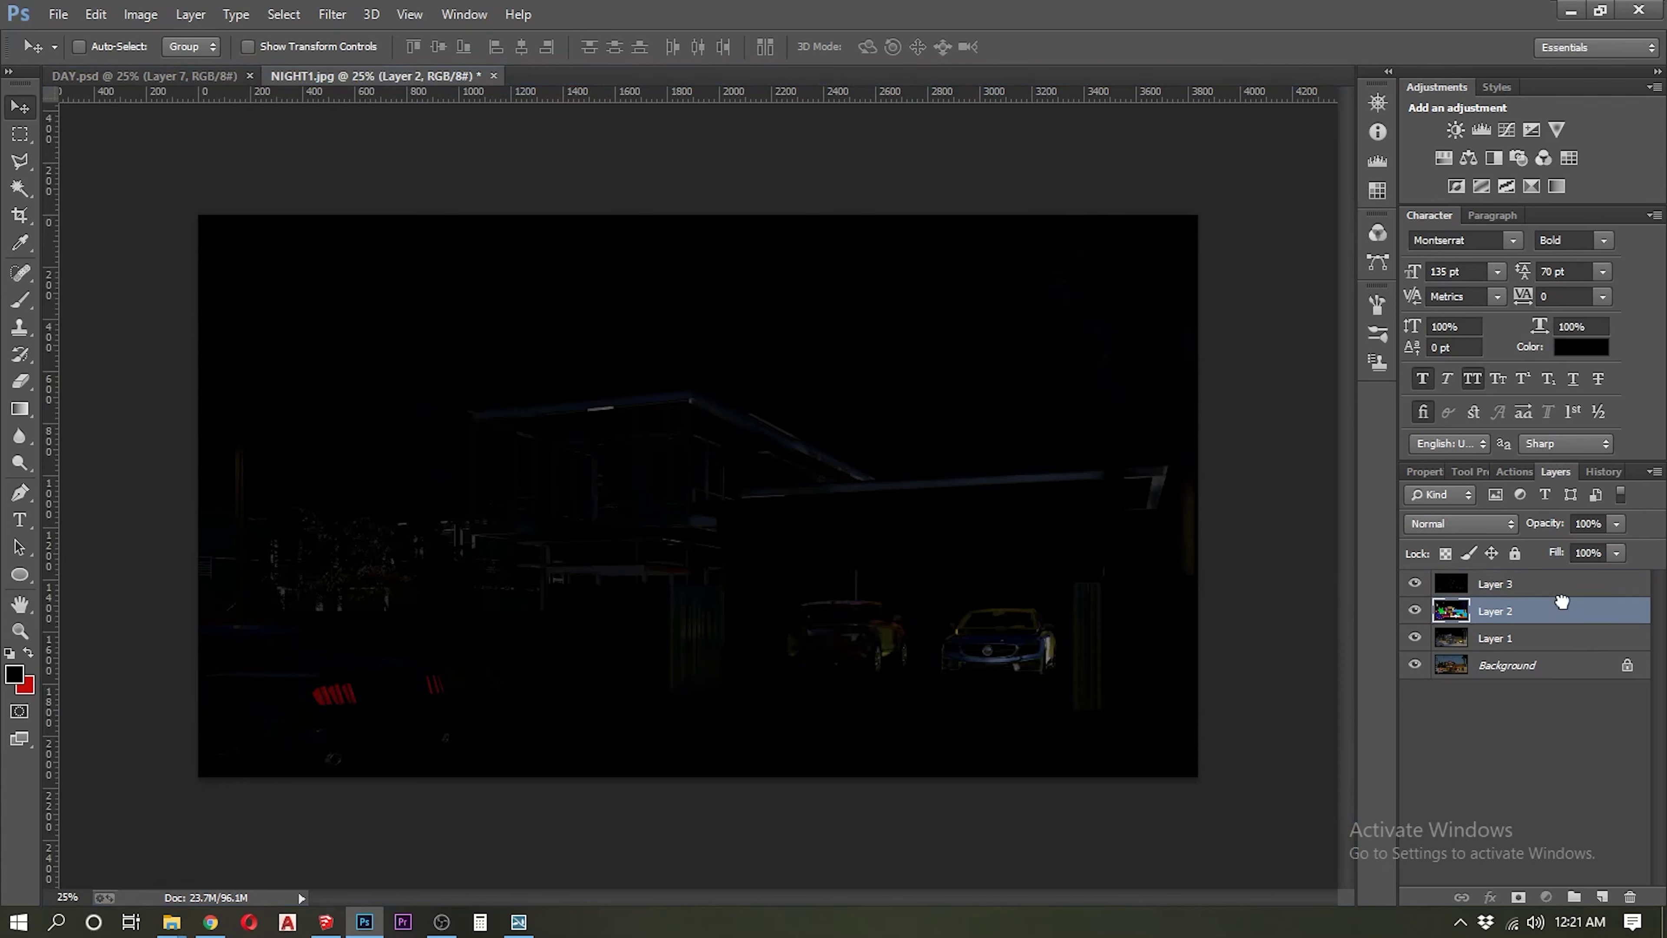
Reorder the pass layers and set Layers 3 and 1 to Screen, Layer 1 at about 11% opacity
mouse_move(1509, 584)
mouse_down()
mouse_move(1565, 628)
mouse_move(1554, 601)
mouse_up()
drag(1414, 583, 1415, 637)
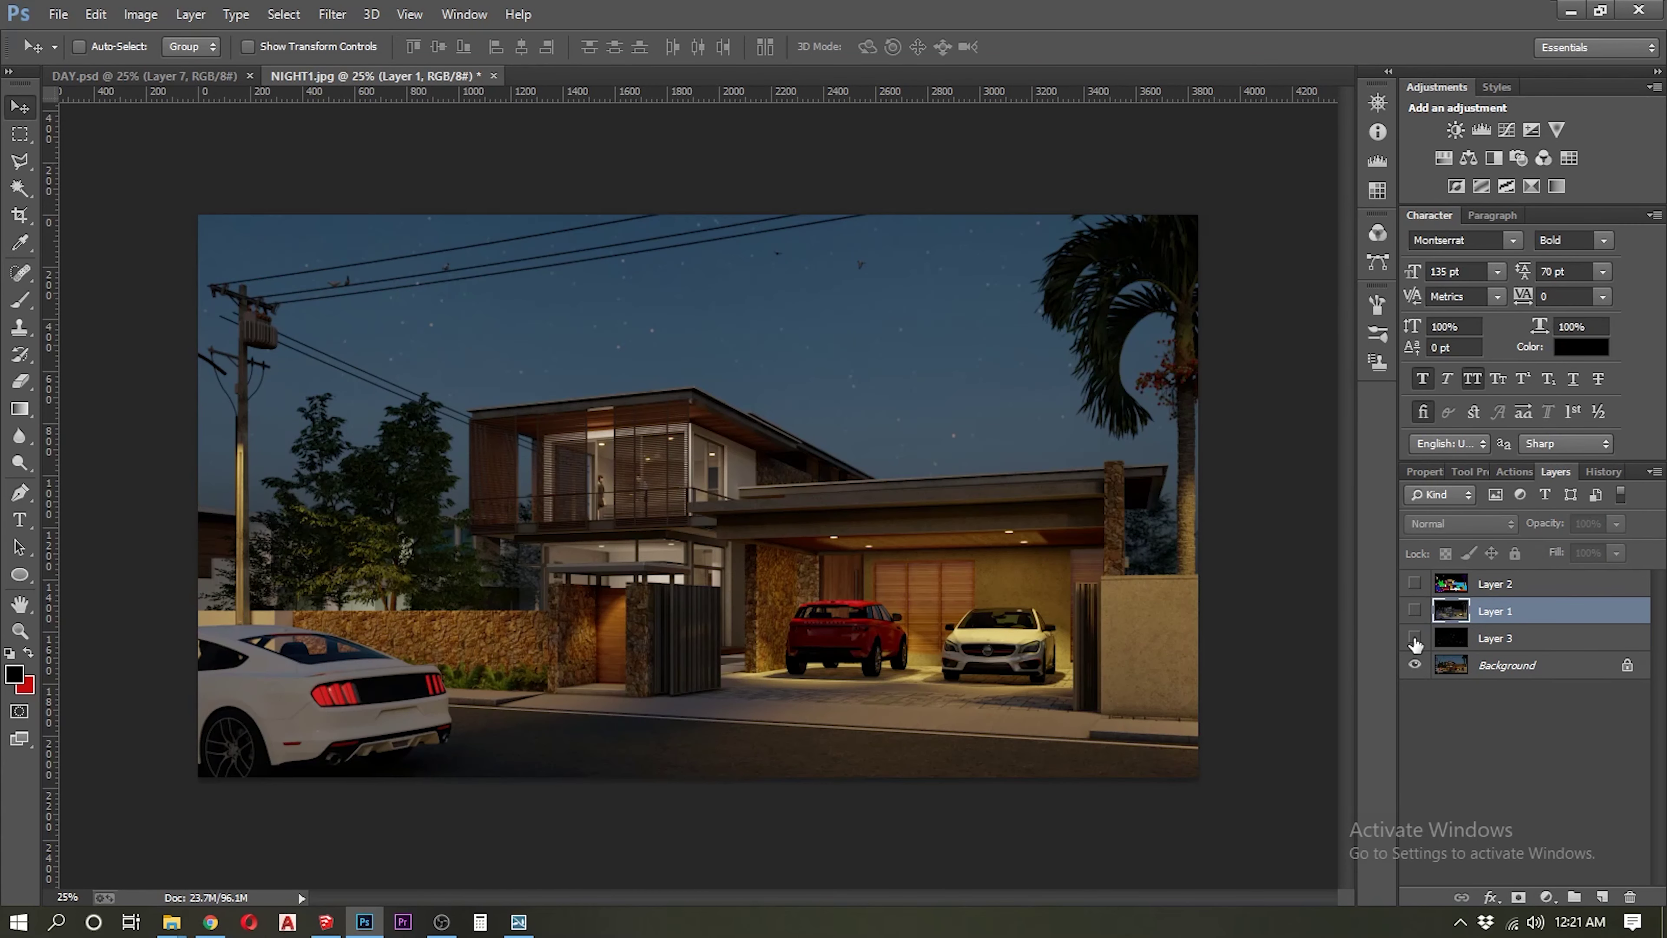
click(1415, 638)
click(1509, 638)
click(1460, 524)
click(1425, 194)
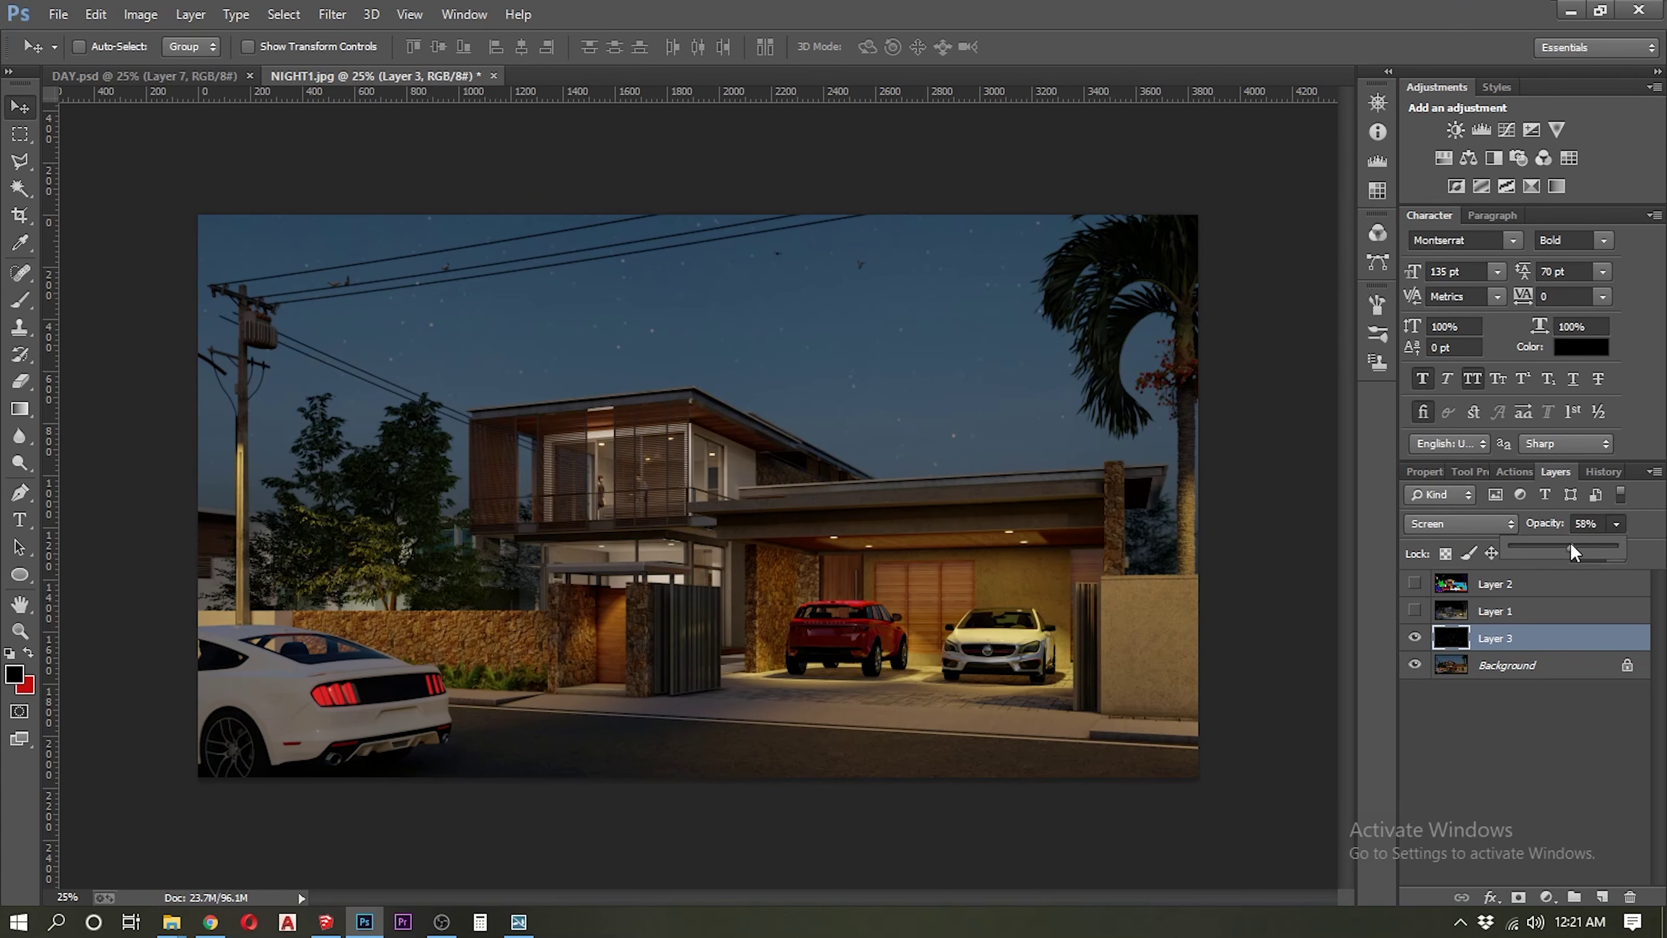
click(1414, 610)
click(1510, 611)
click(1460, 524)
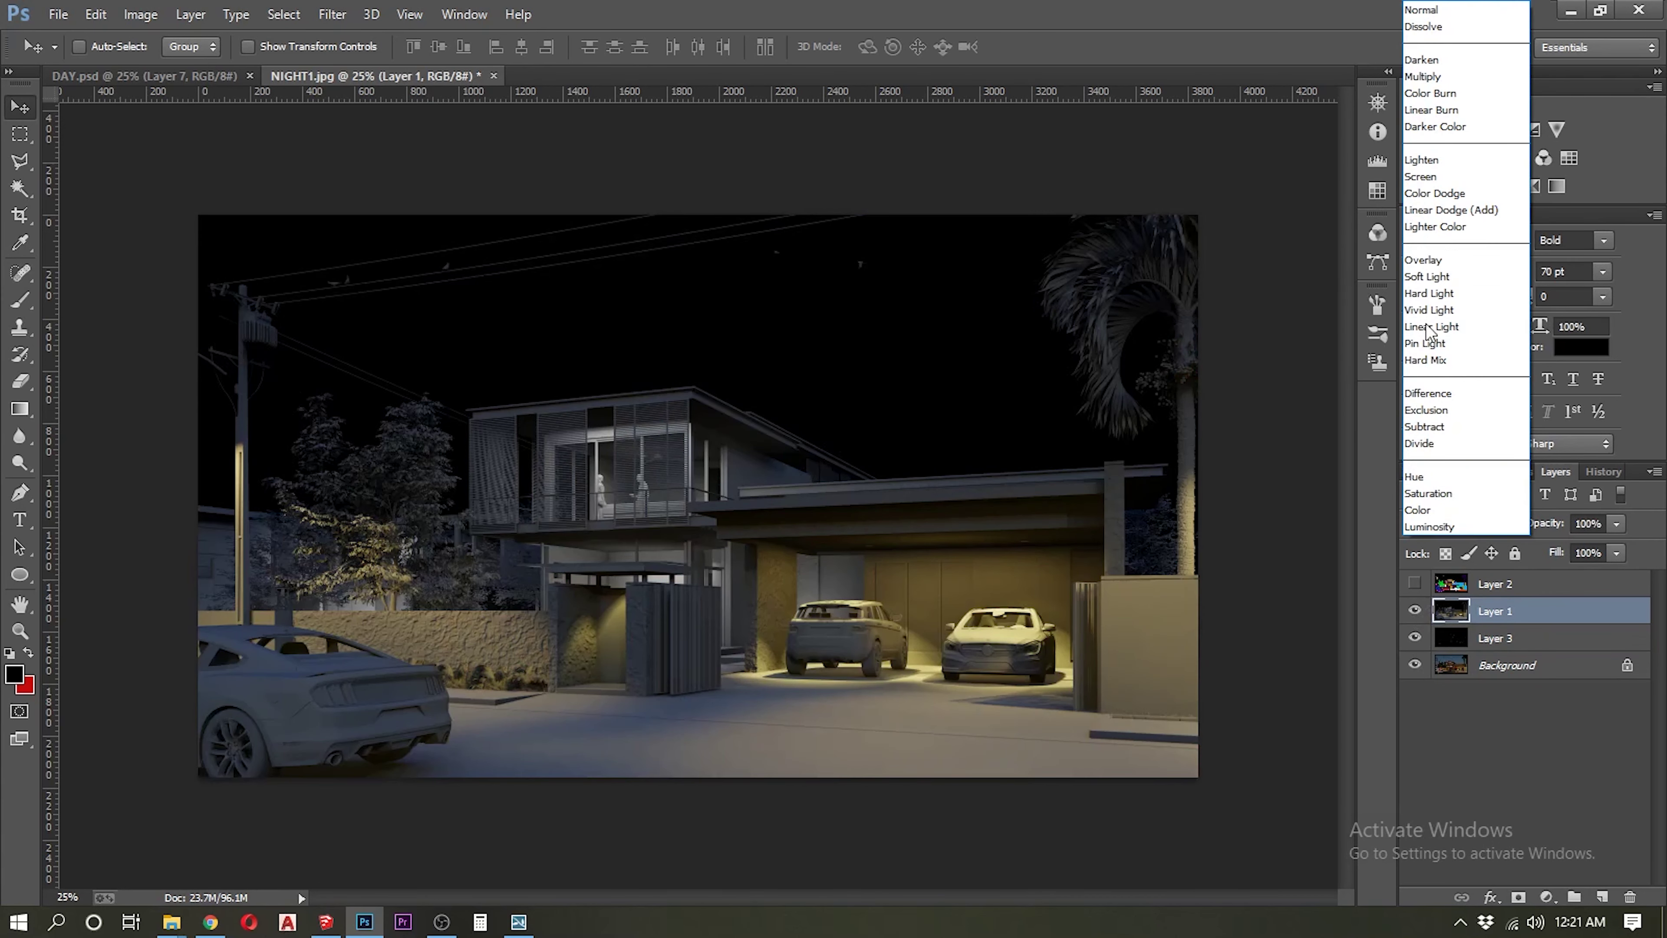
click(1424, 194)
drag(1614, 555, 1522, 558)
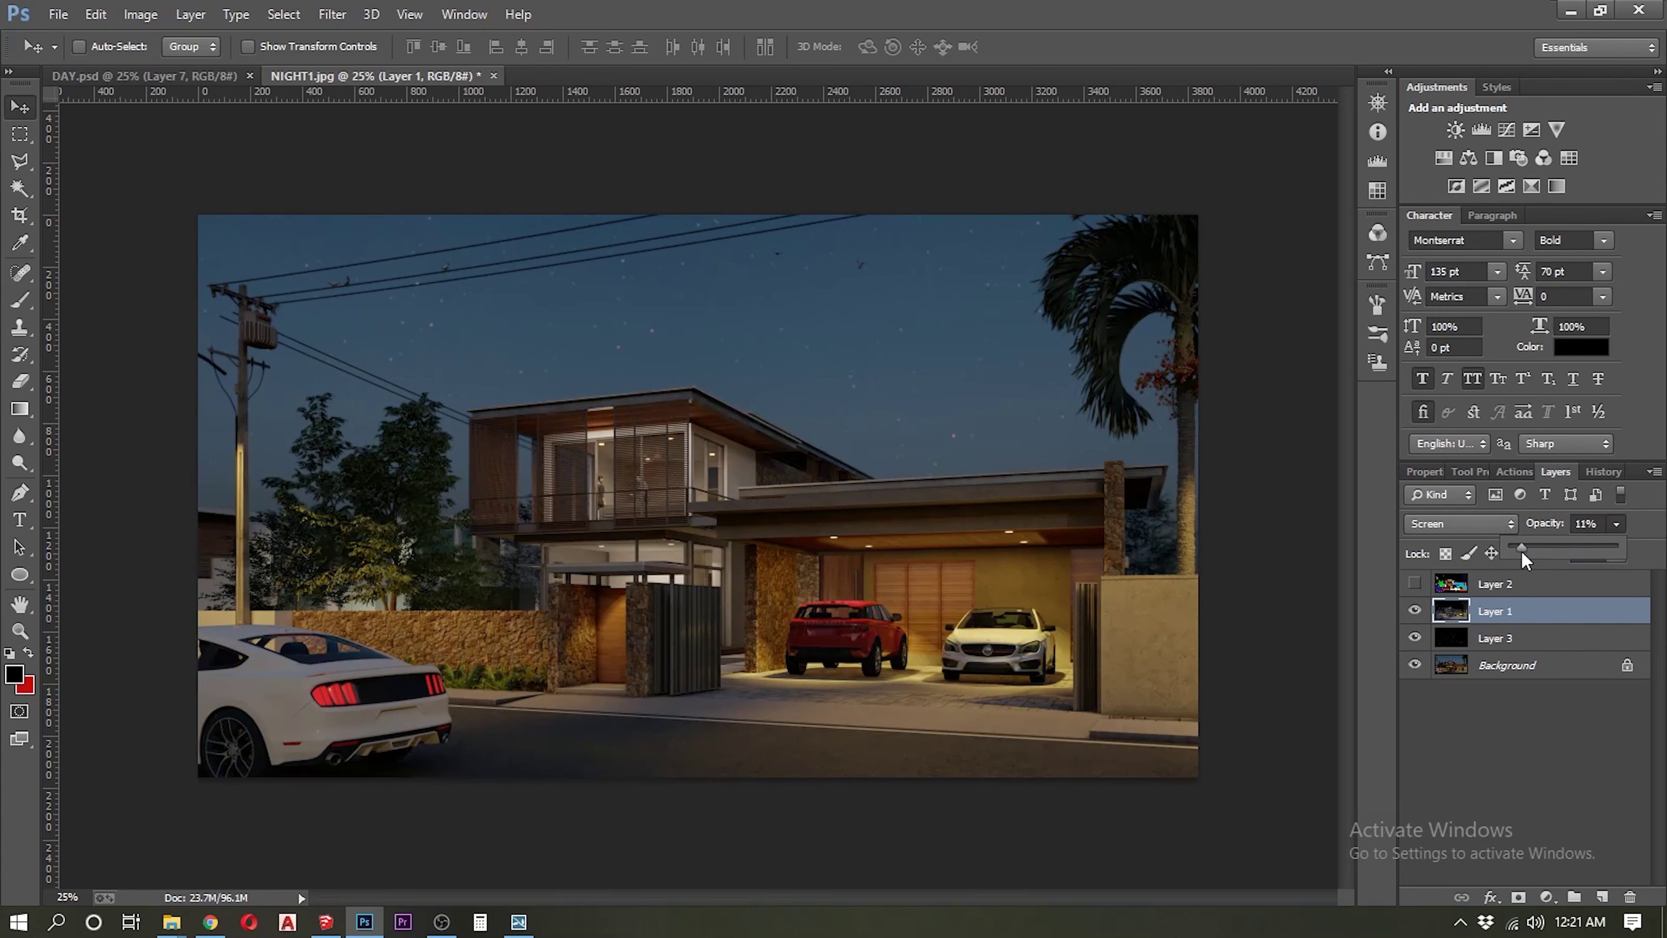
click(1418, 611)
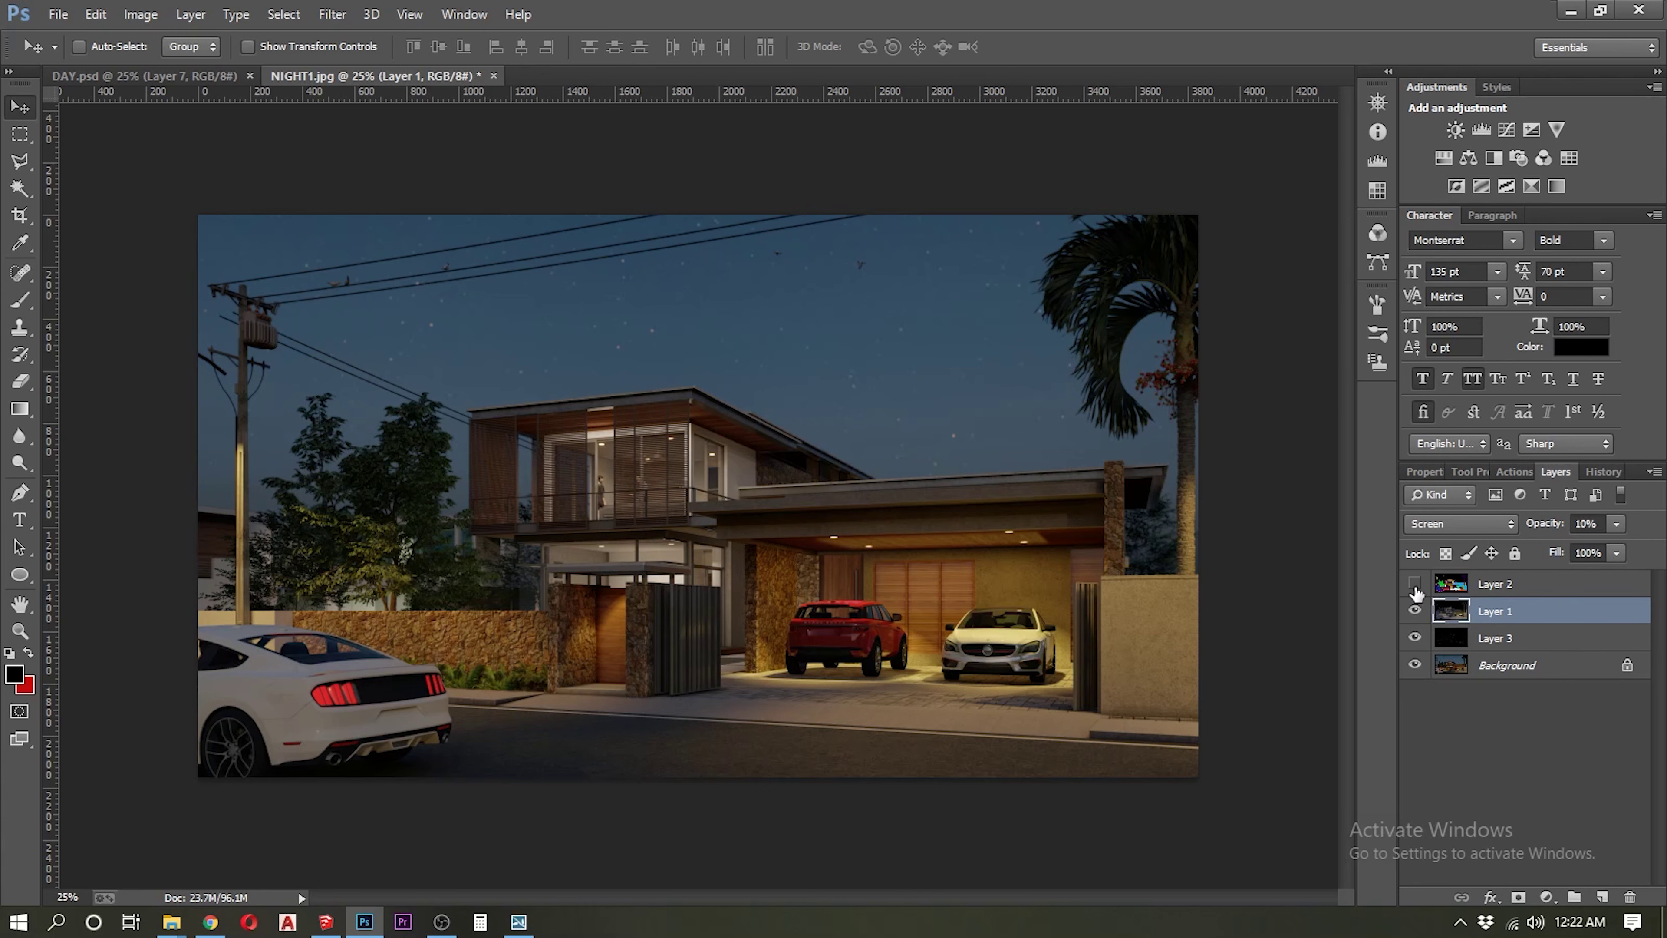
Select the road from the Layer 2 ID map and fill it with a dark gradient on new Layer 4
click(1414, 583)
click(1543, 584)
click(19, 188)
click(555, 754)
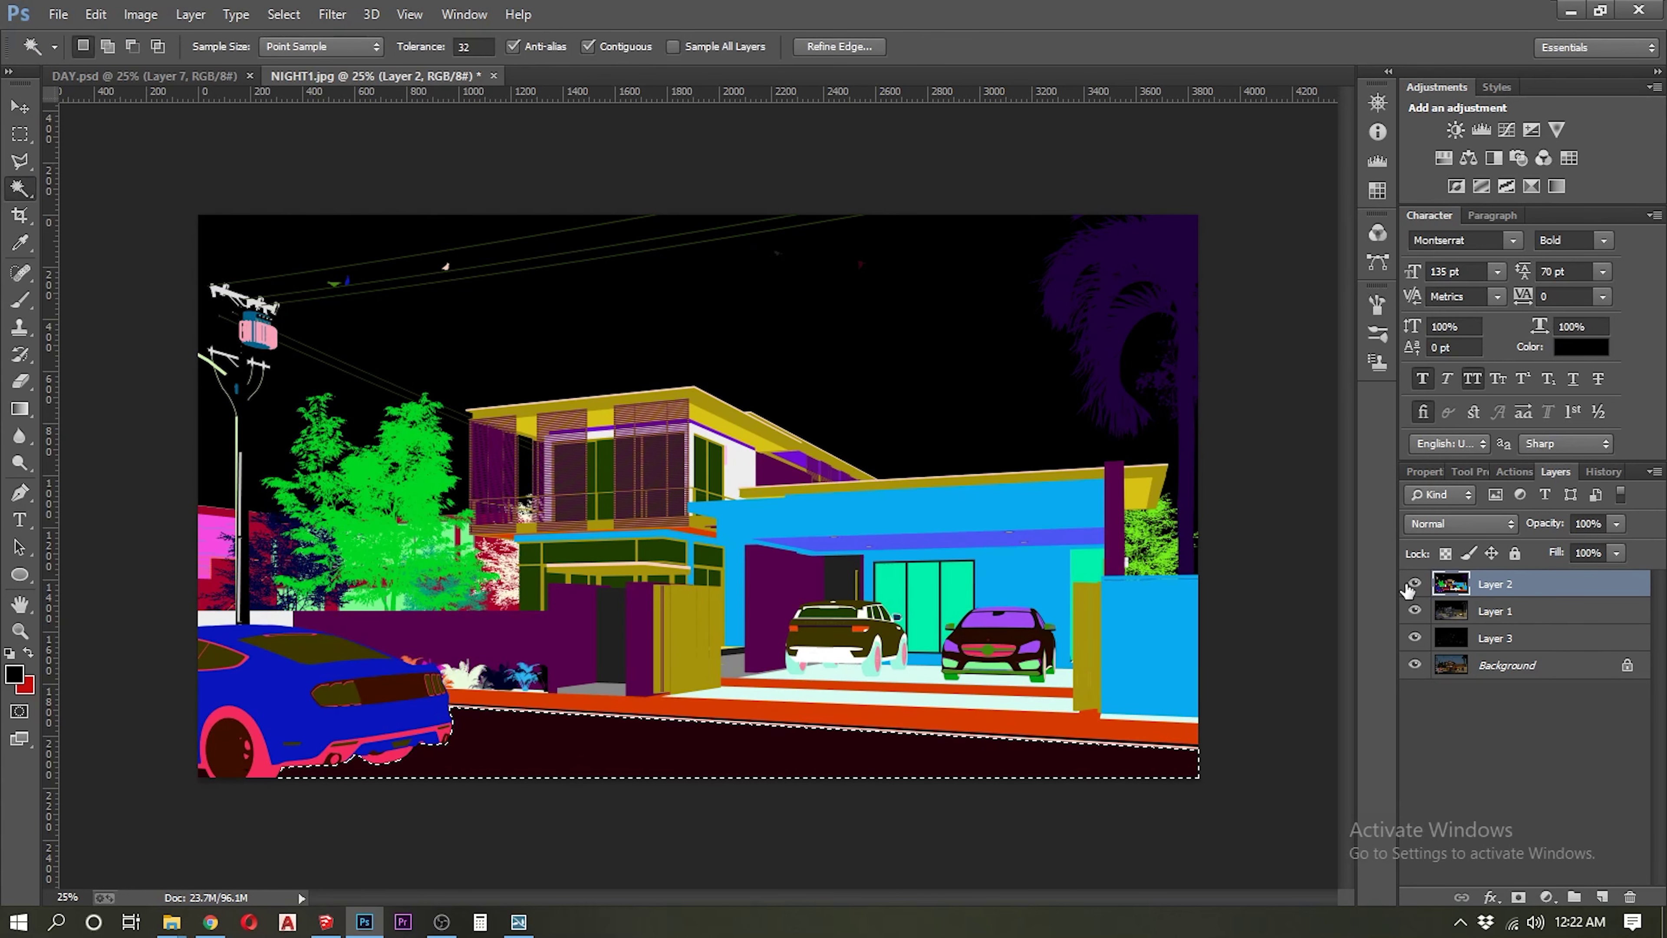
click(1415, 583)
click(1542, 611)
click(1602, 897)
click(19, 409)
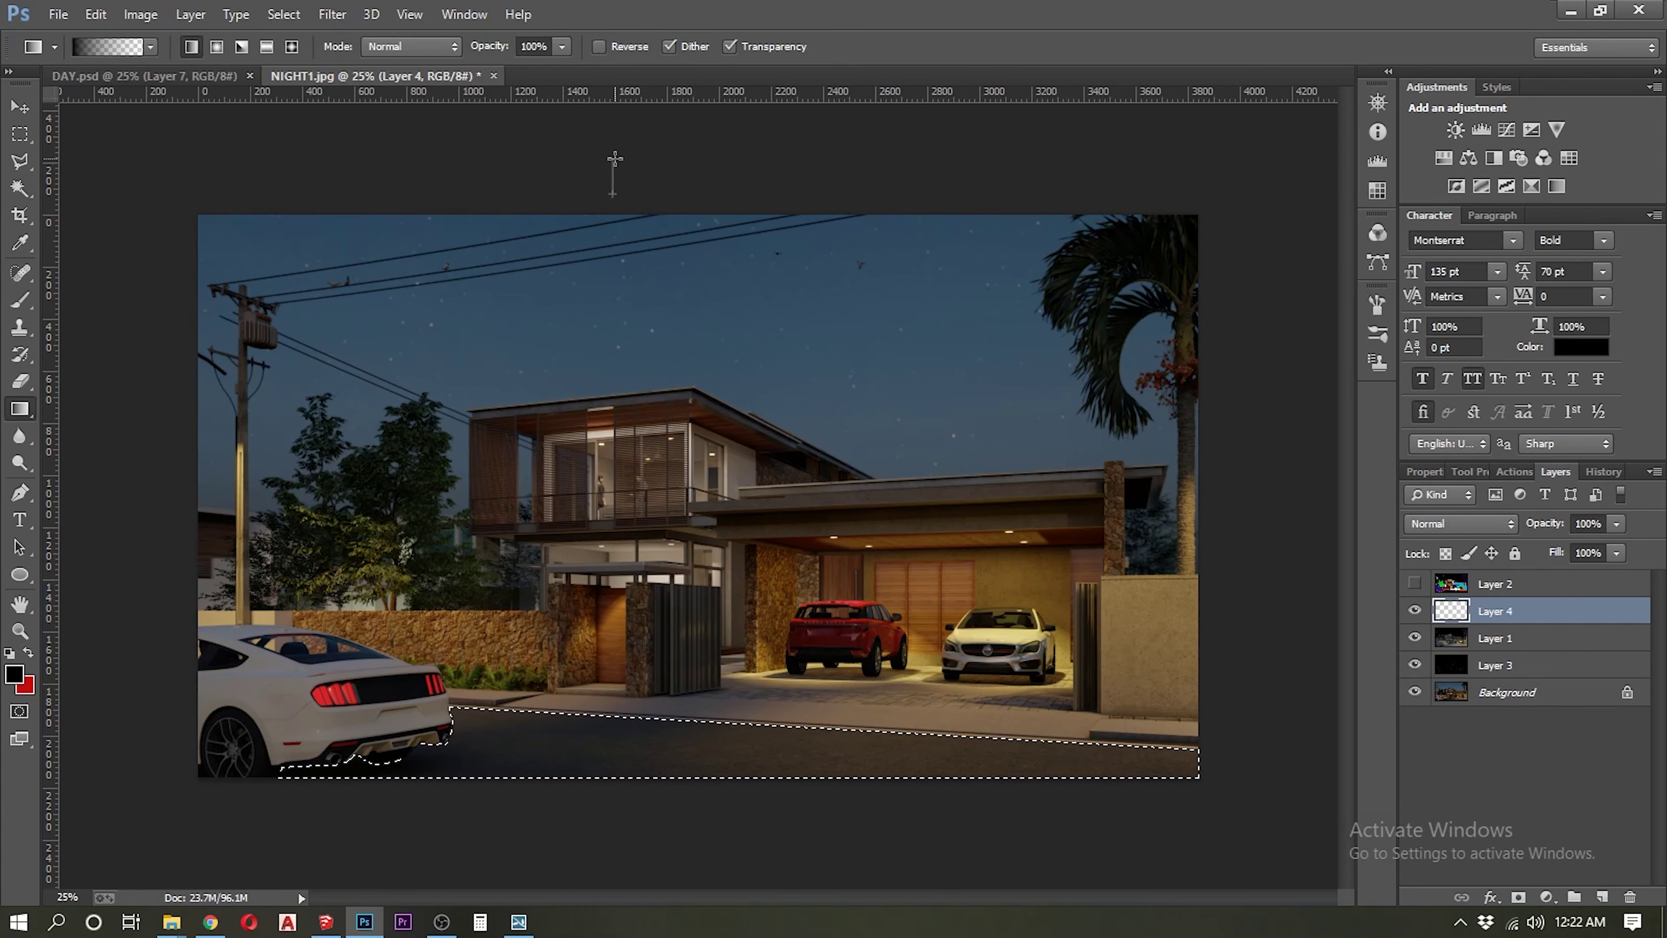
drag(656, 774, 656, 709)
key(ctrl+d)
Set Layer 4 to Overlay blending at 20% opacity
click(1461, 524)
click(1443, 340)
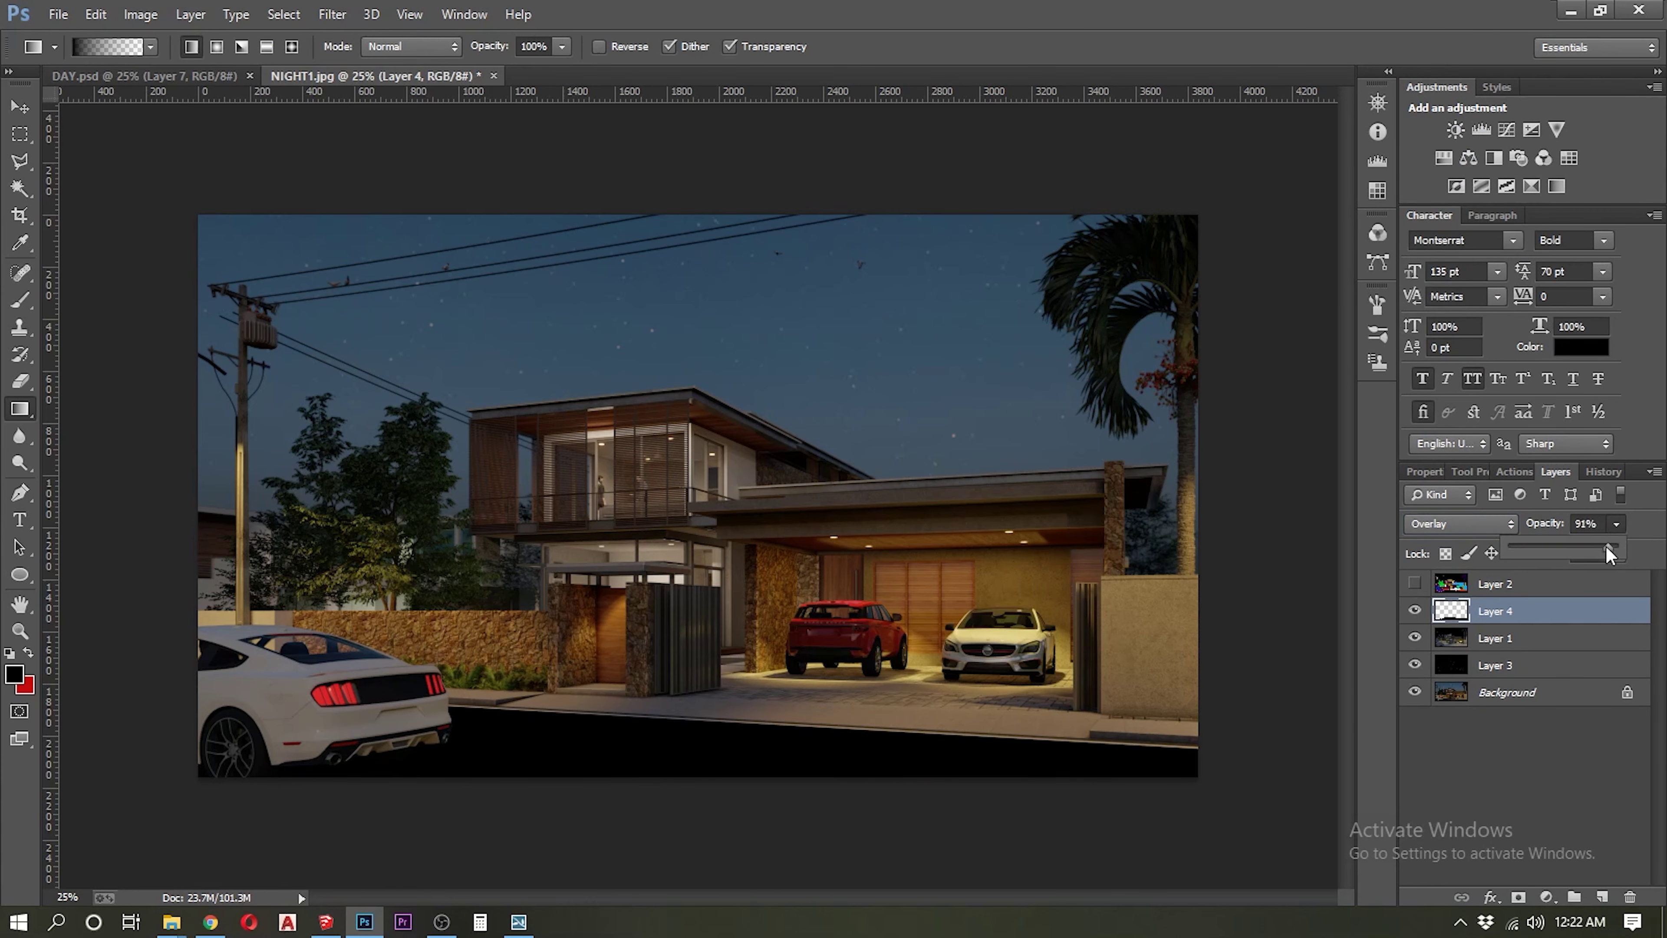
drag(1611, 548, 1555, 553)
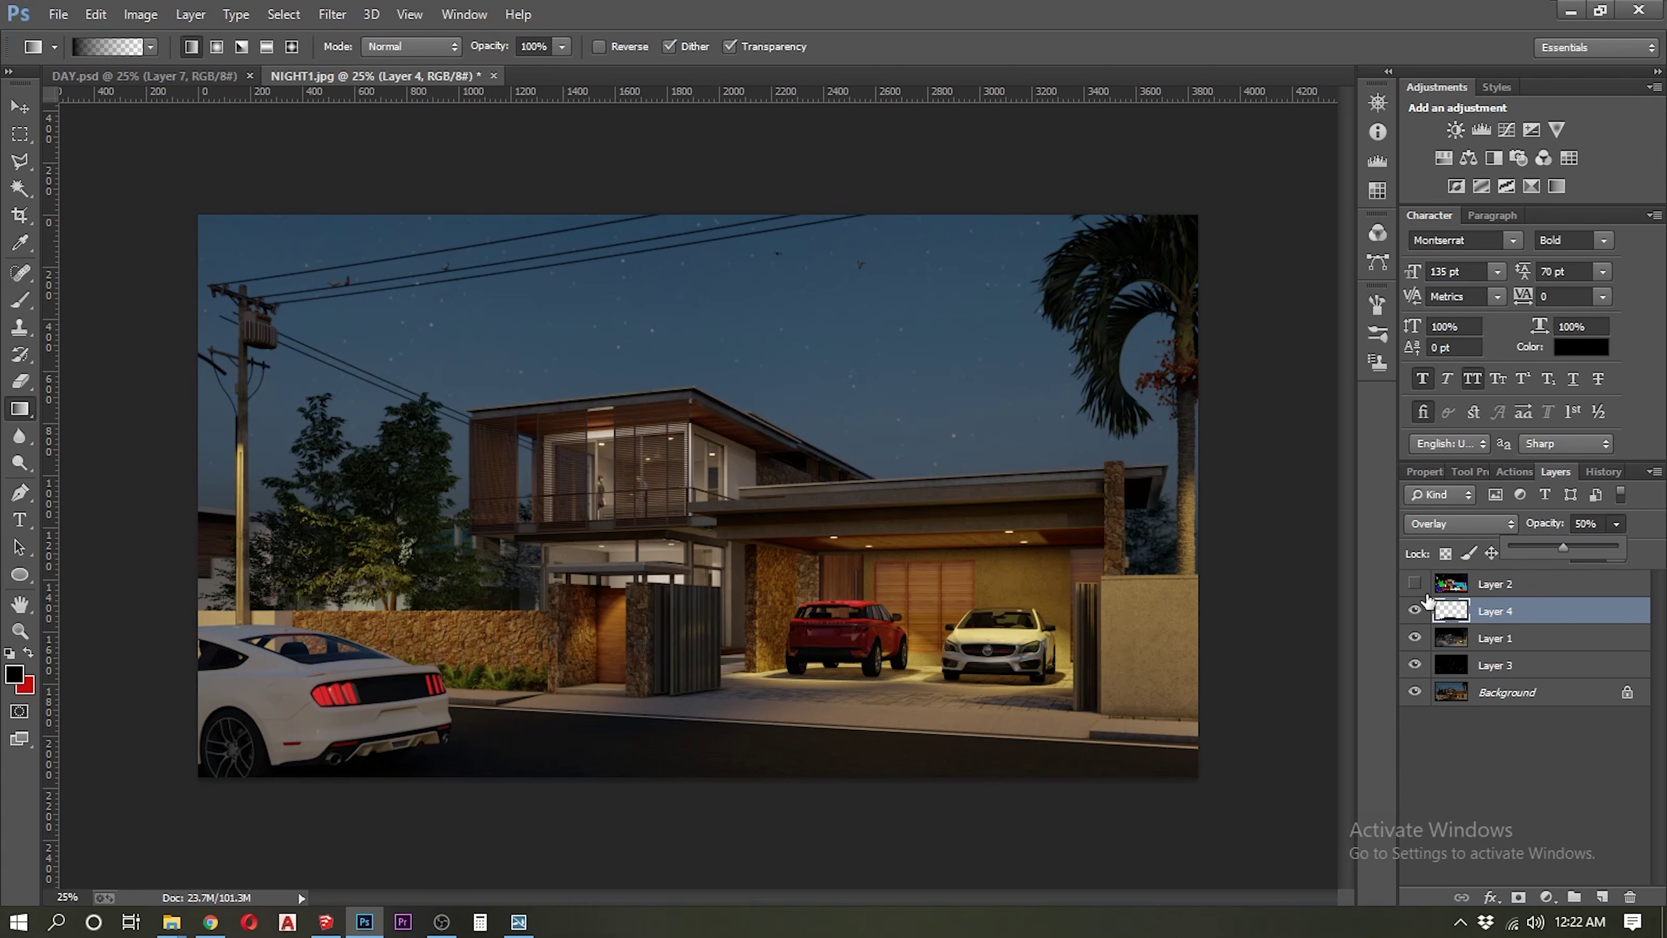
click(1511, 621)
click(1616, 524)
drag(1601, 548, 1573, 565)
click(1465, 603)
click(1547, 898)
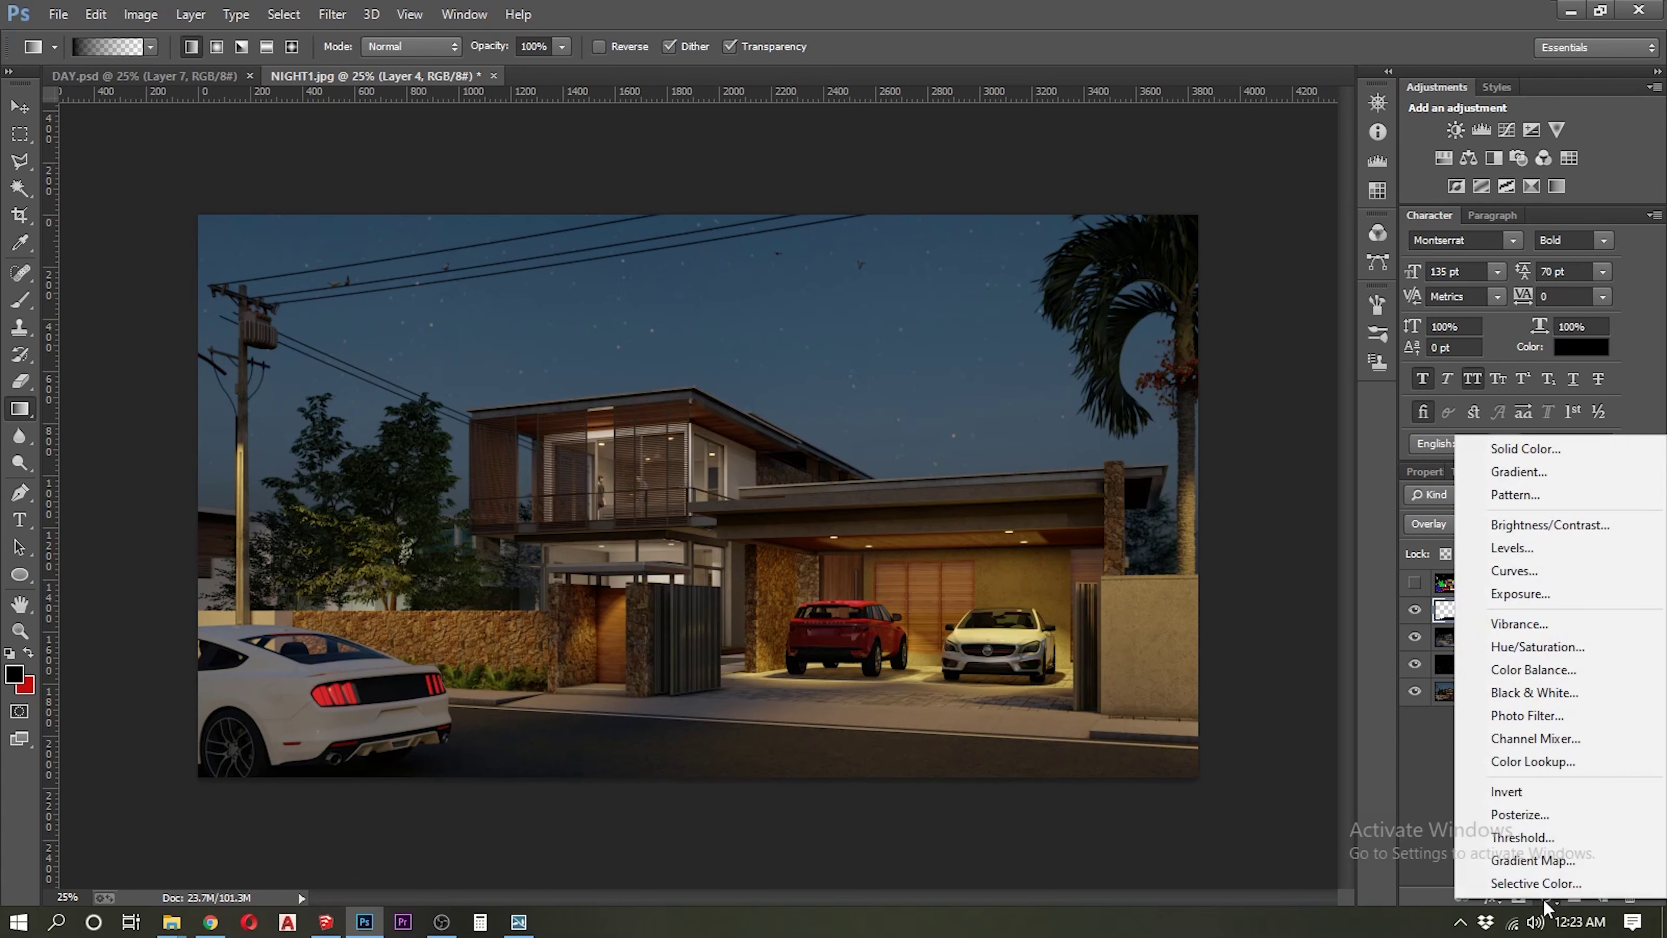
Stamp visible layers into Layer 5 and grade it in Camera Raw: exposure +0.40, highlights -57, shadows +16, whites +33, blacks -18
click(1449, 611)
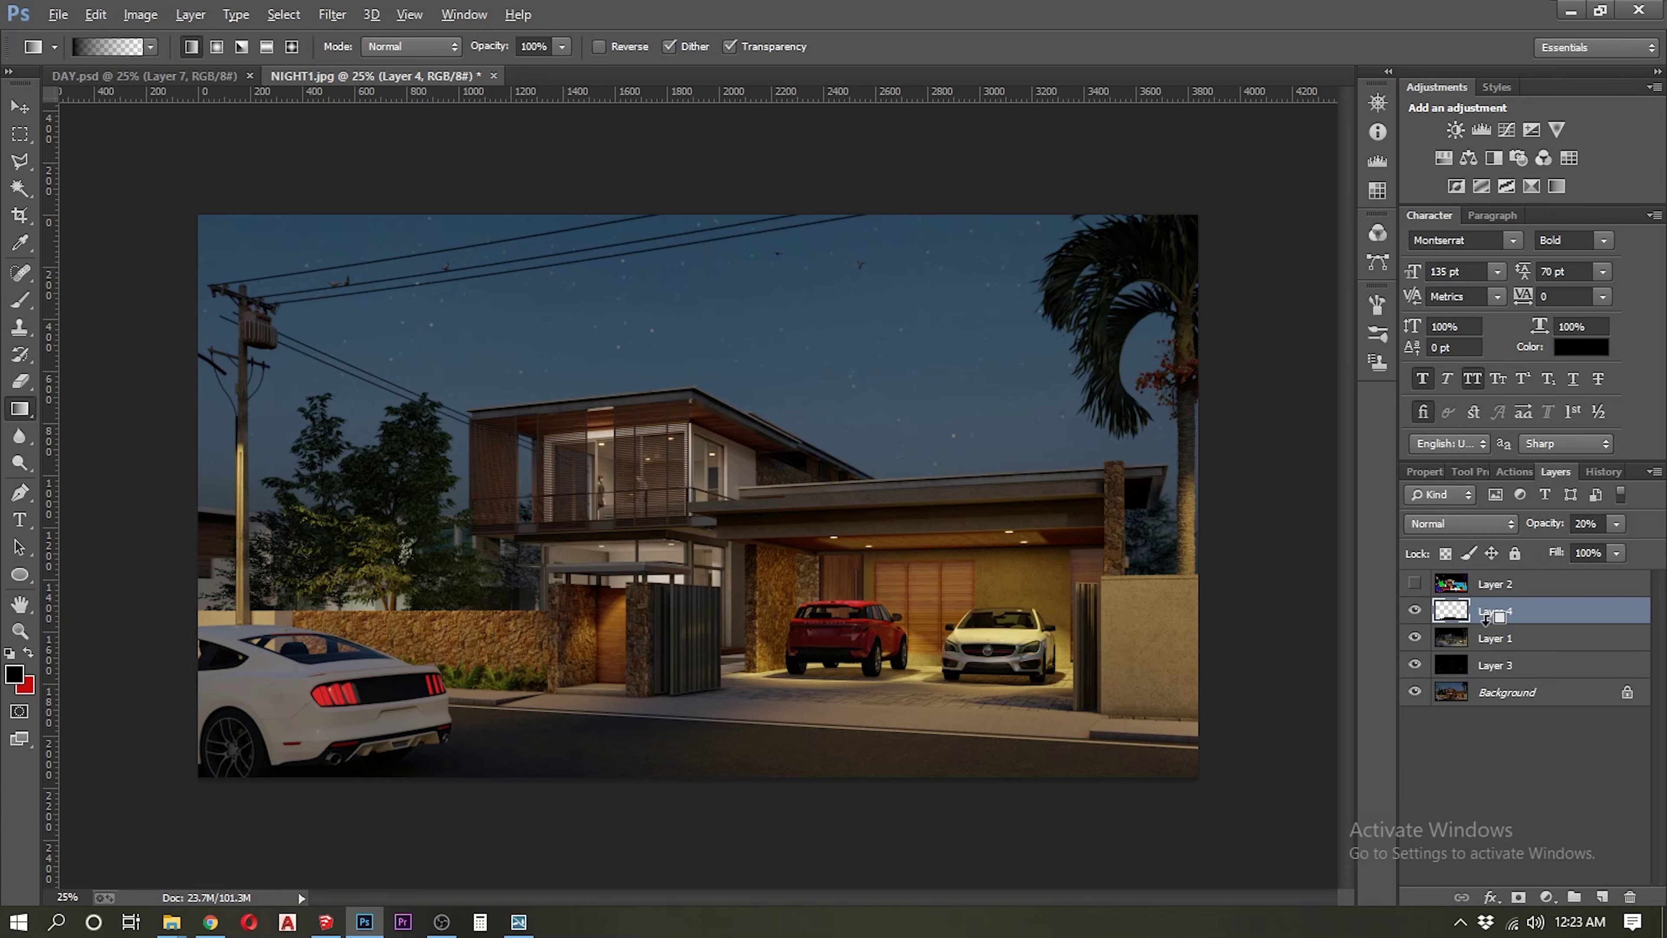
key(ctrl+shift+alt+e)
click(332, 14)
click(341, 136)
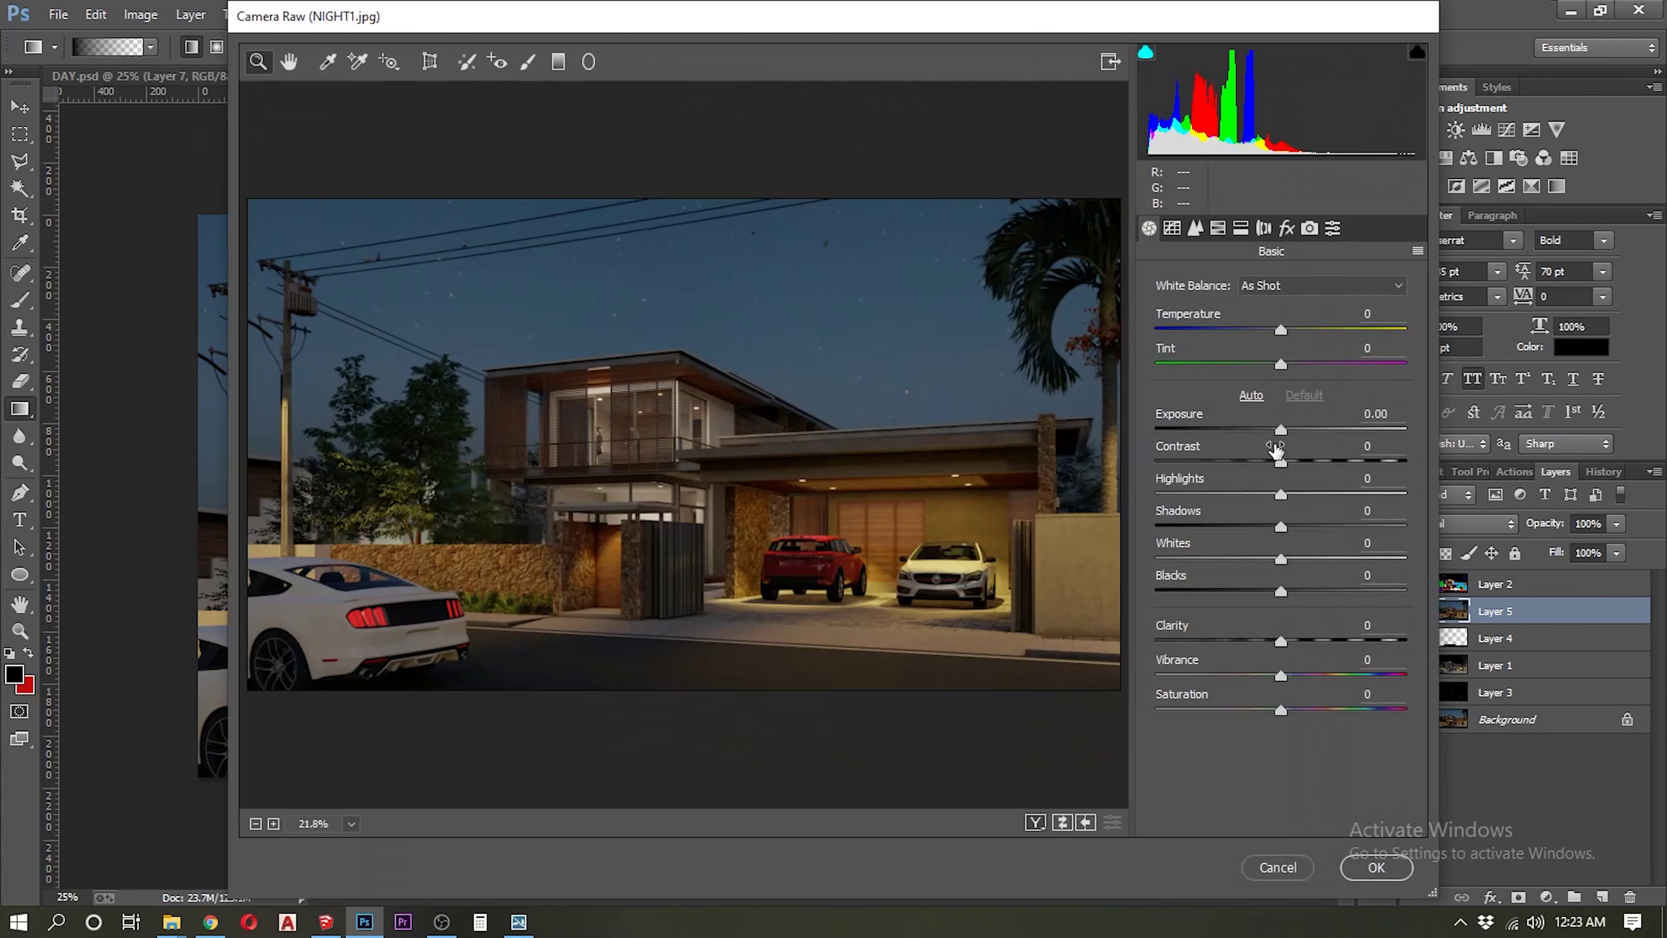
drag(1280, 430, 1291, 428)
mouse_move(1283, 495)
mouse_down()
mouse_move(1146, 498)
mouse_move(1209, 497)
mouse_up()
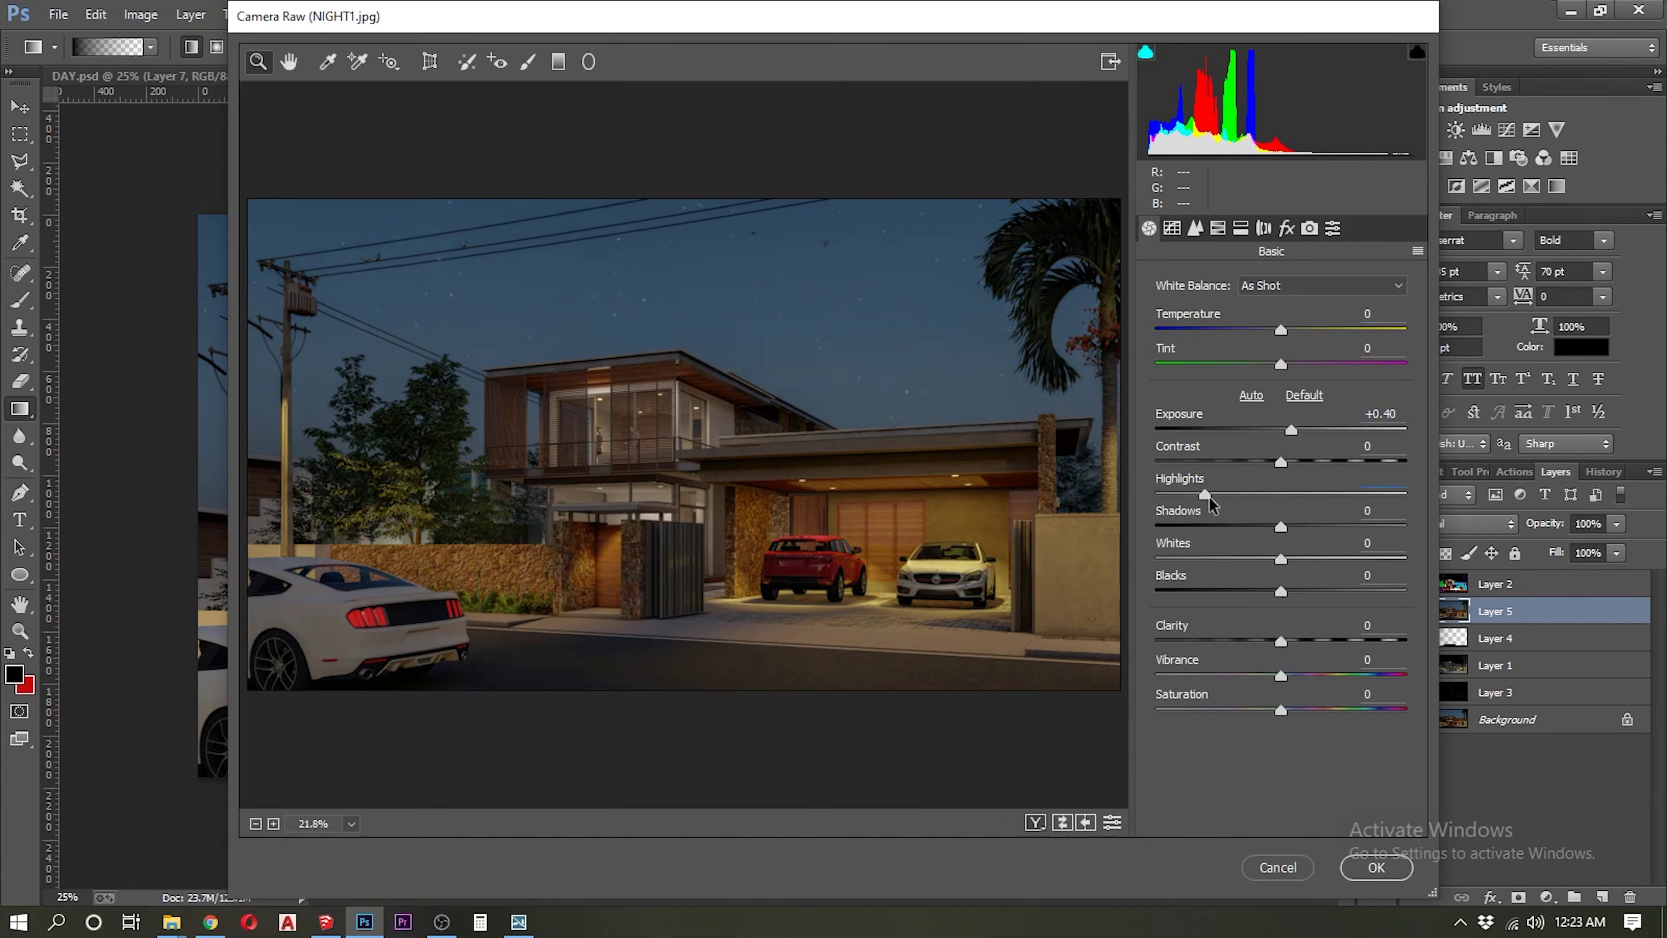
drag(1281, 559, 1321, 559)
drag(1280, 525, 1301, 529)
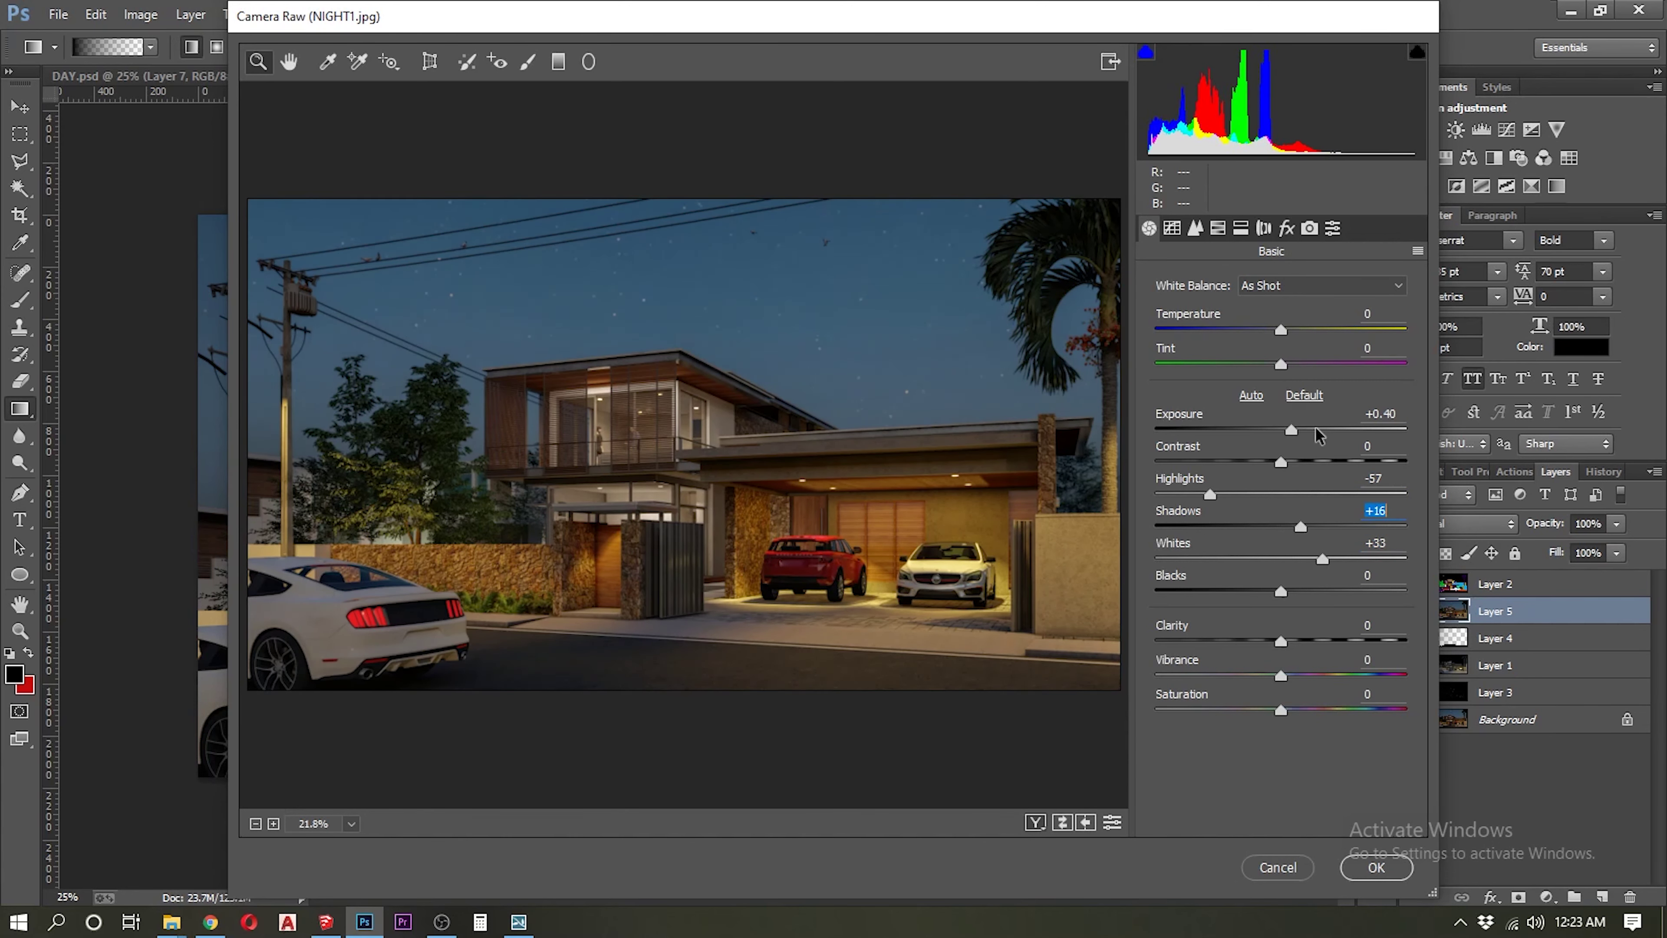
mouse_move(1281, 590)
mouse_down()
mouse_move(1258, 591)
mouse_move(1302, 640)
mouse_move(1301, 677)
mouse_move(1266, 710)
mouse_up()
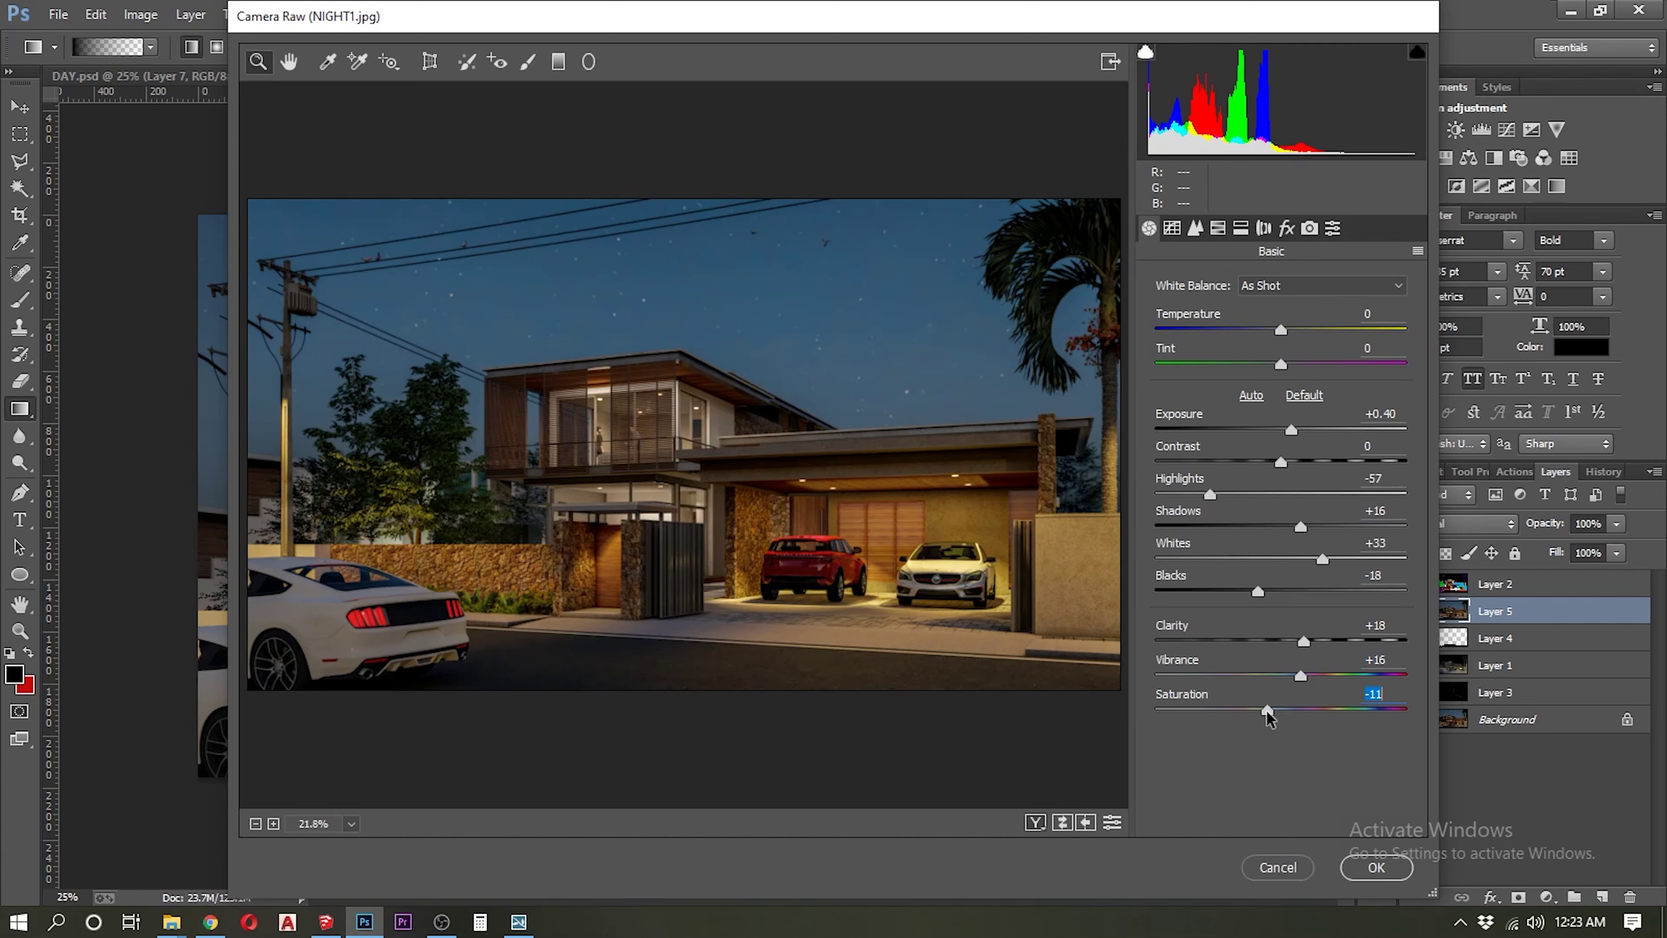
Lower the Camera Raw sharpening amount to 11 and apply the grade
click(1195, 227)
drag(1155, 311, 1175, 313)
click(1362, 876)
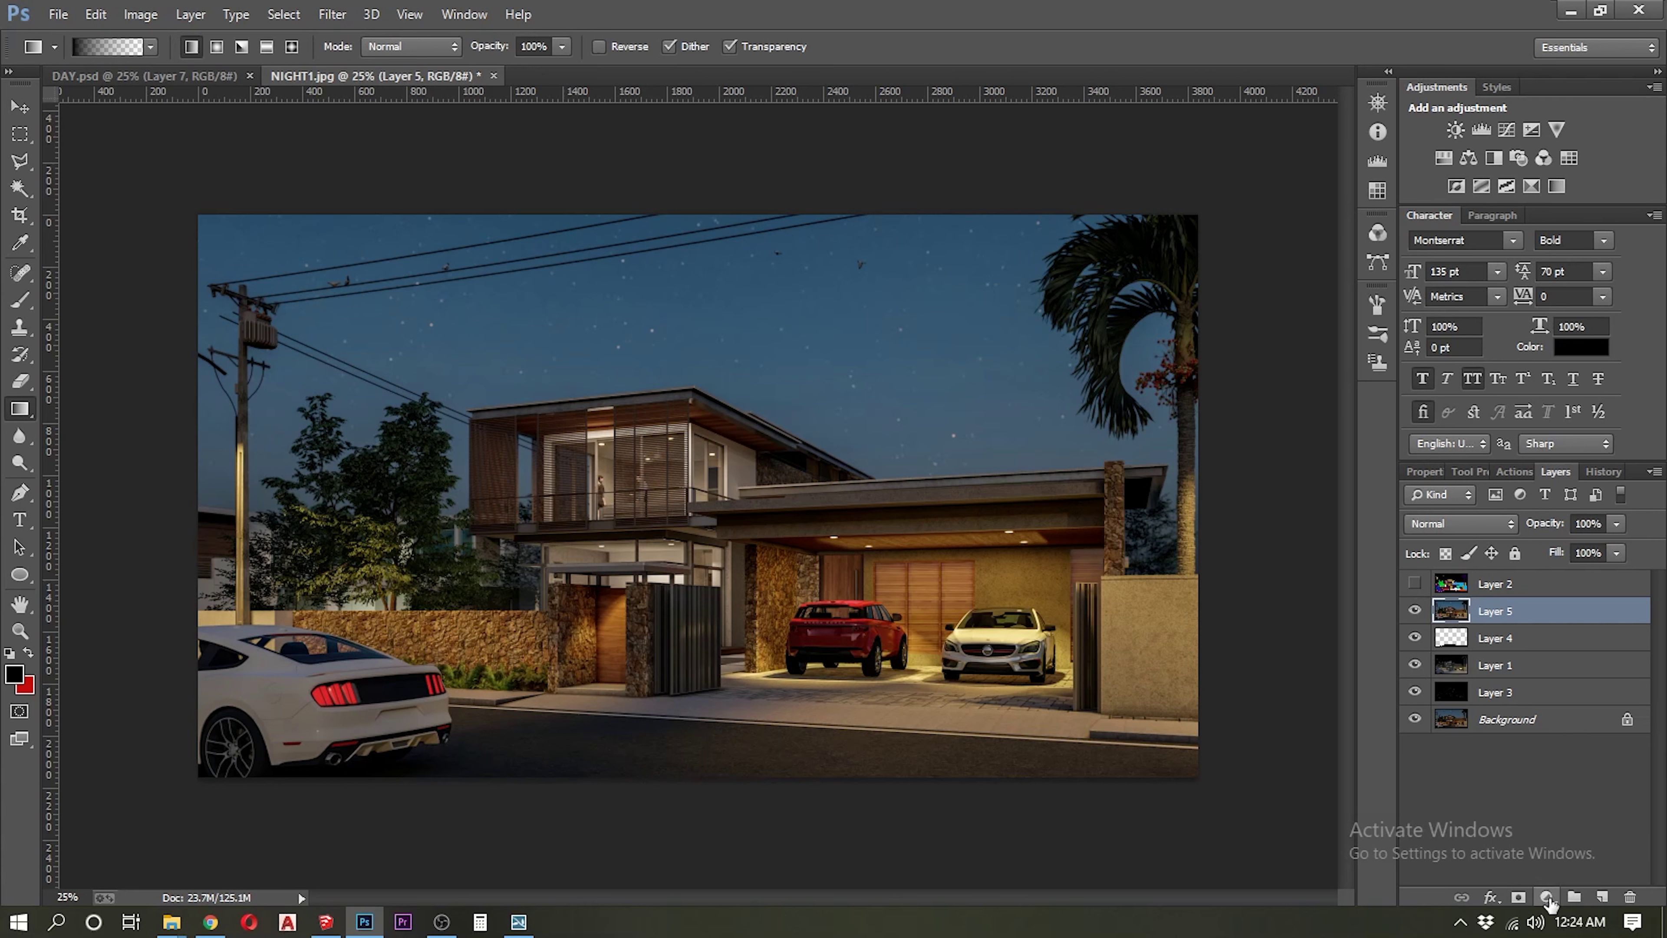
Stamp a new Layer 6, apply High Pass, and blend it in Overlay at 71% opacity
key(ctrl+j)
click(333, 13)
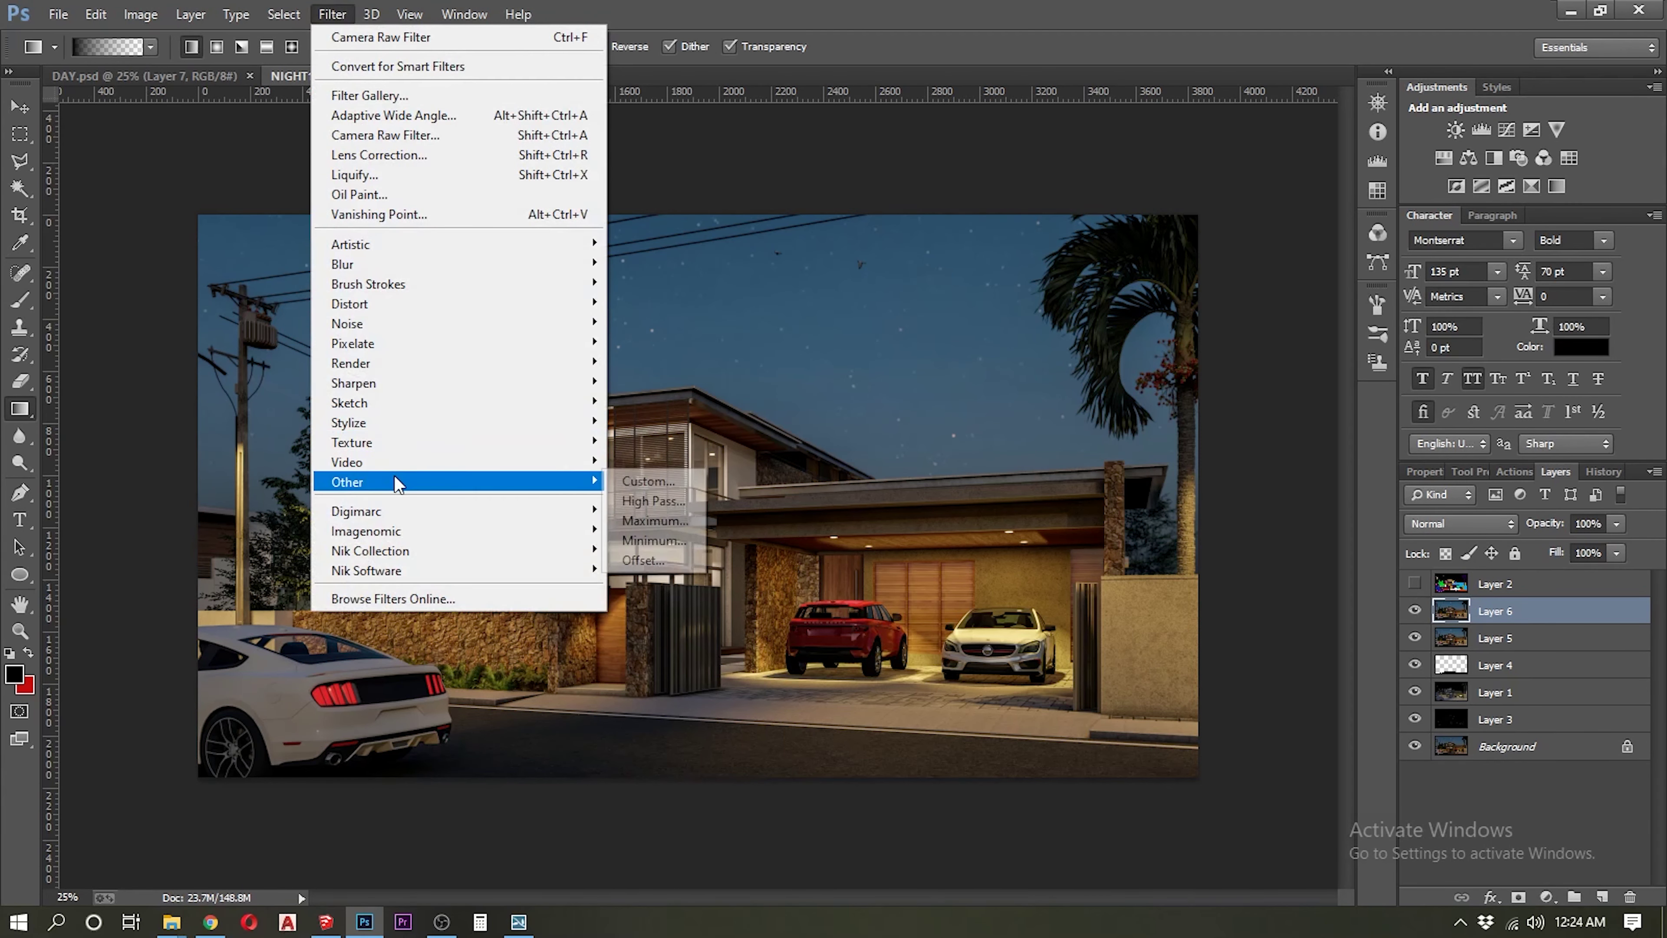
click(650, 502)
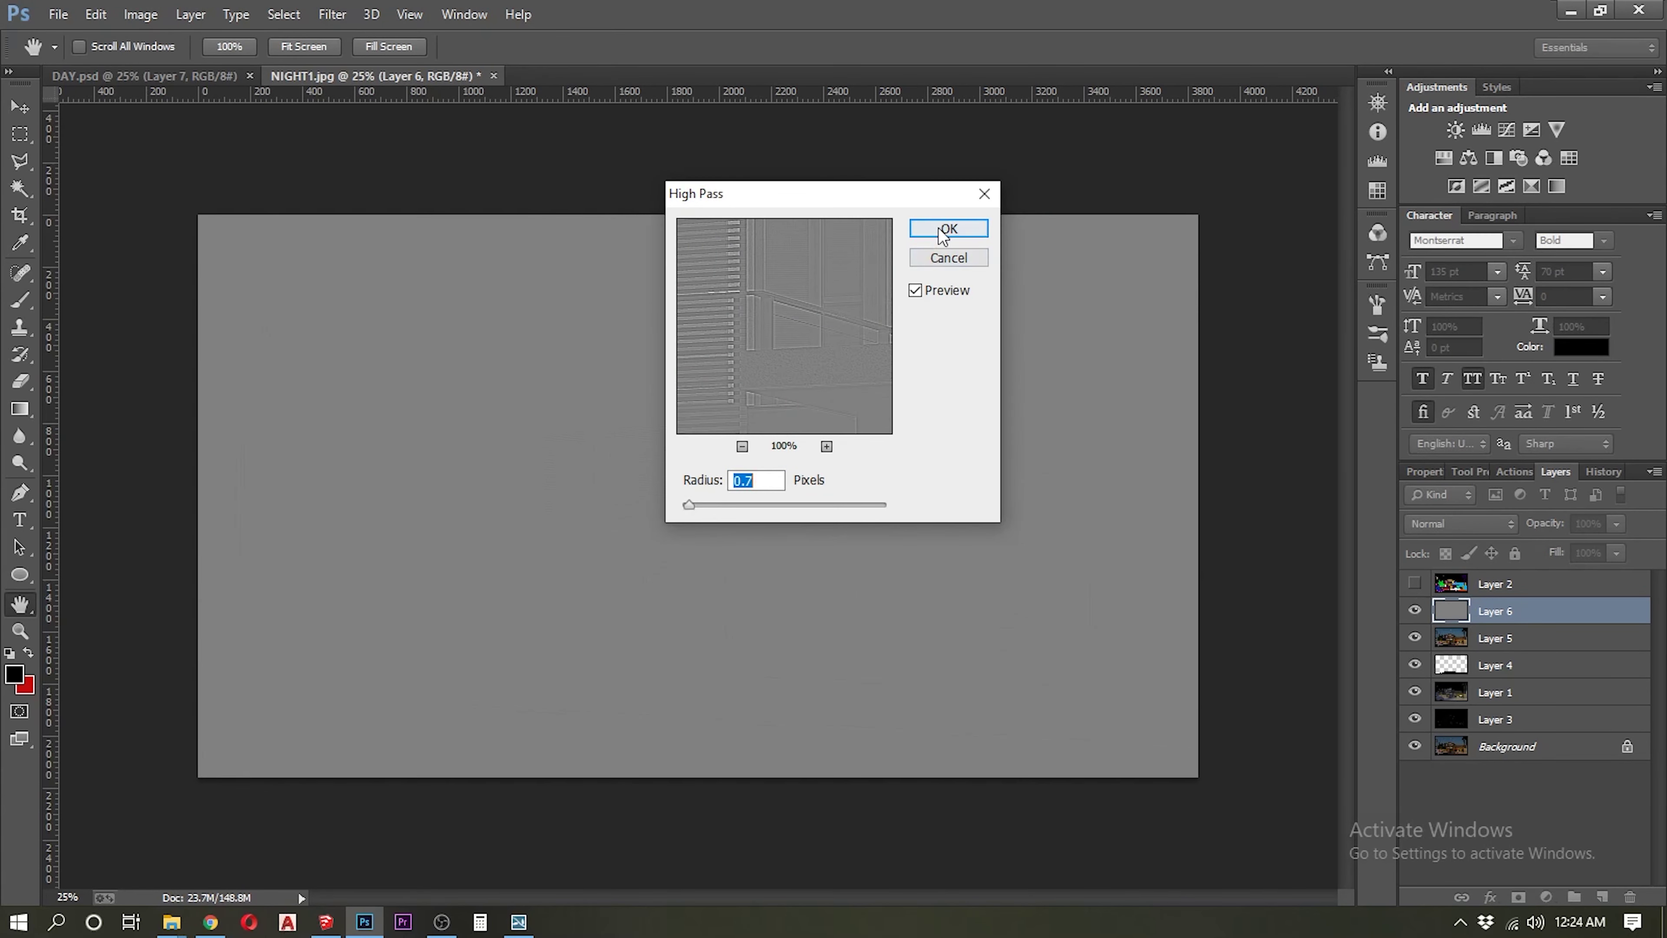
click(947, 228)
click(1460, 523)
click(1465, 260)
click(1414, 611)
click(1615, 524)
drag(1618, 547, 1585, 547)
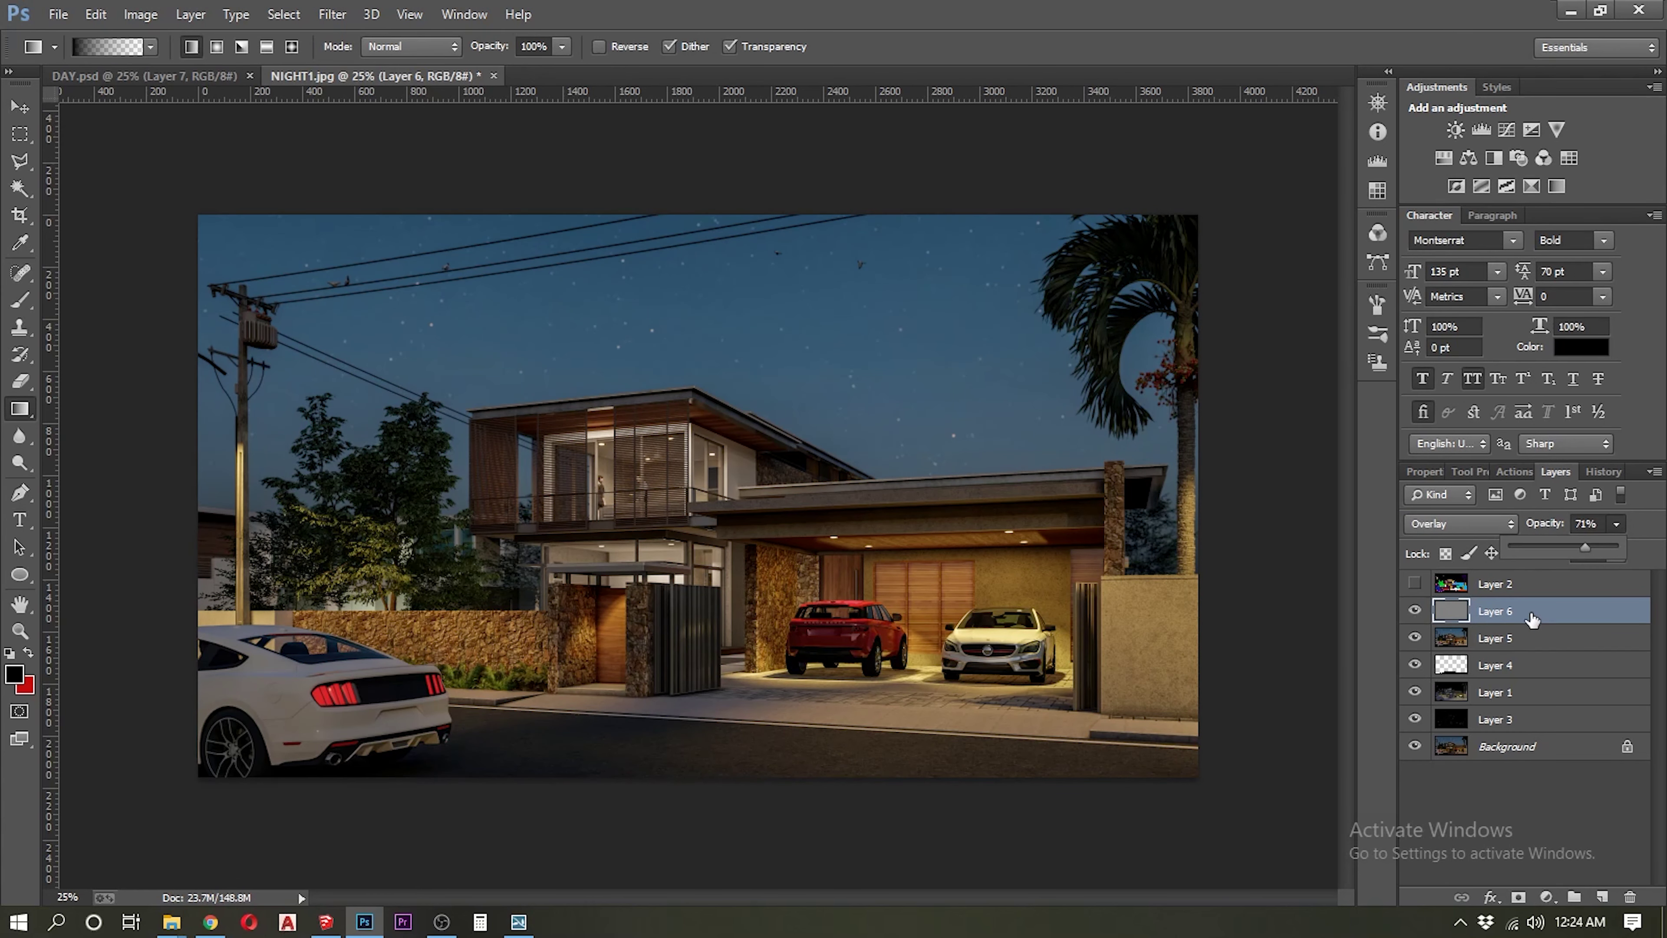
Add a Levels adjustment layer, then reselect Layer 6
click(1546, 897)
click(1529, 552)
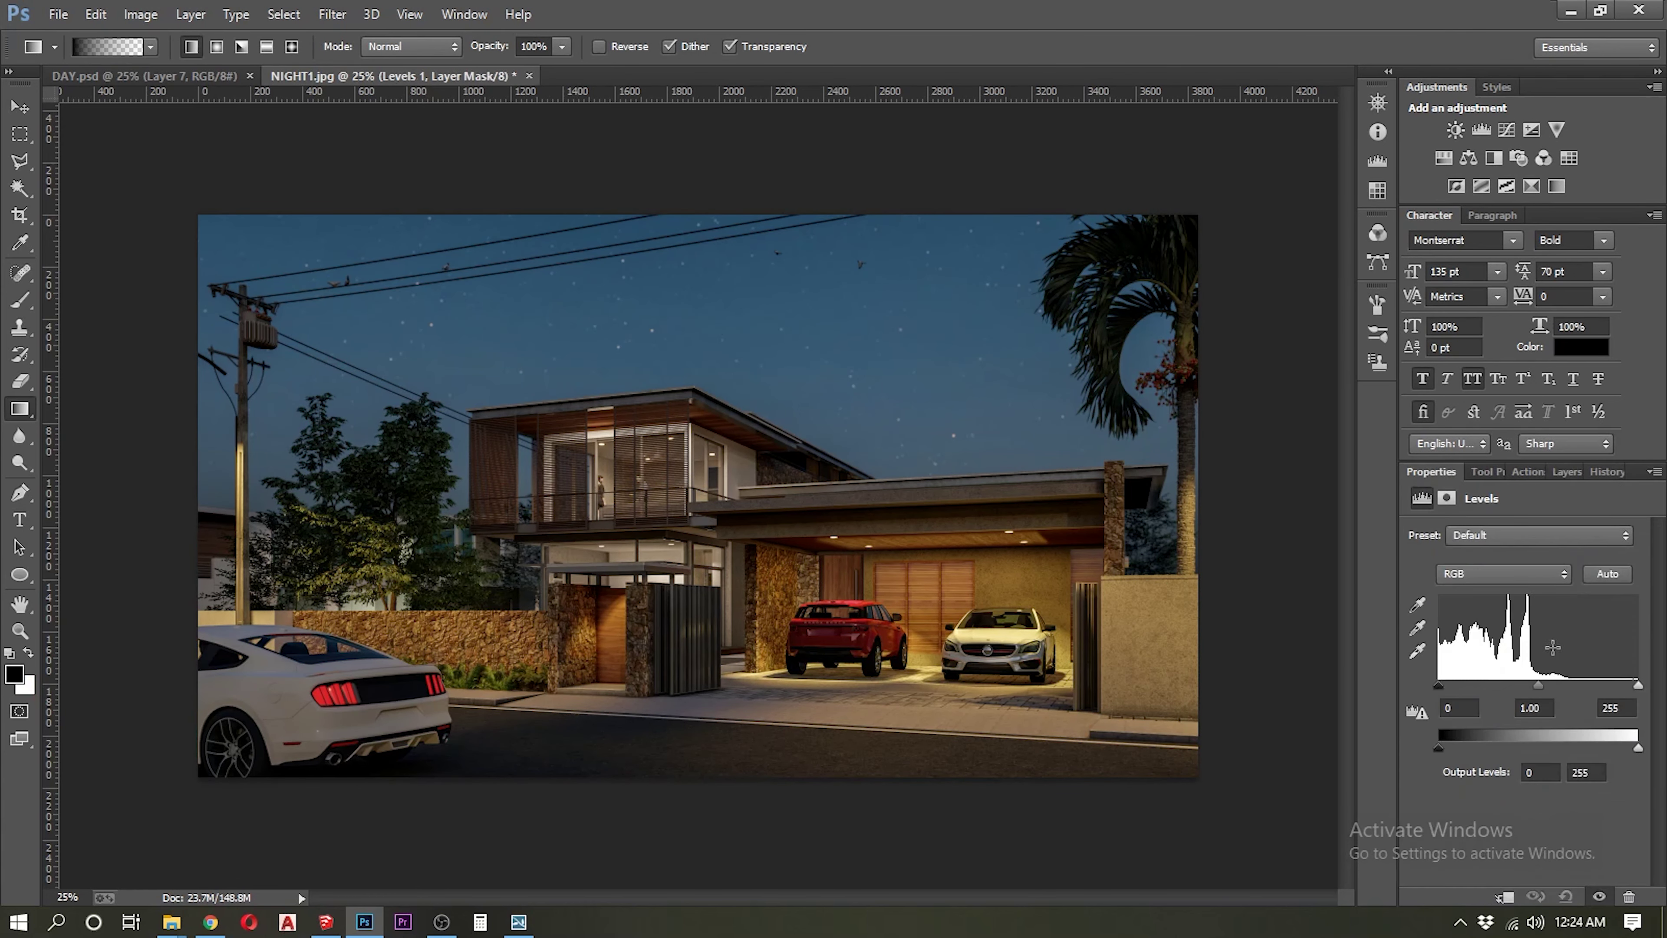
click(1567, 471)
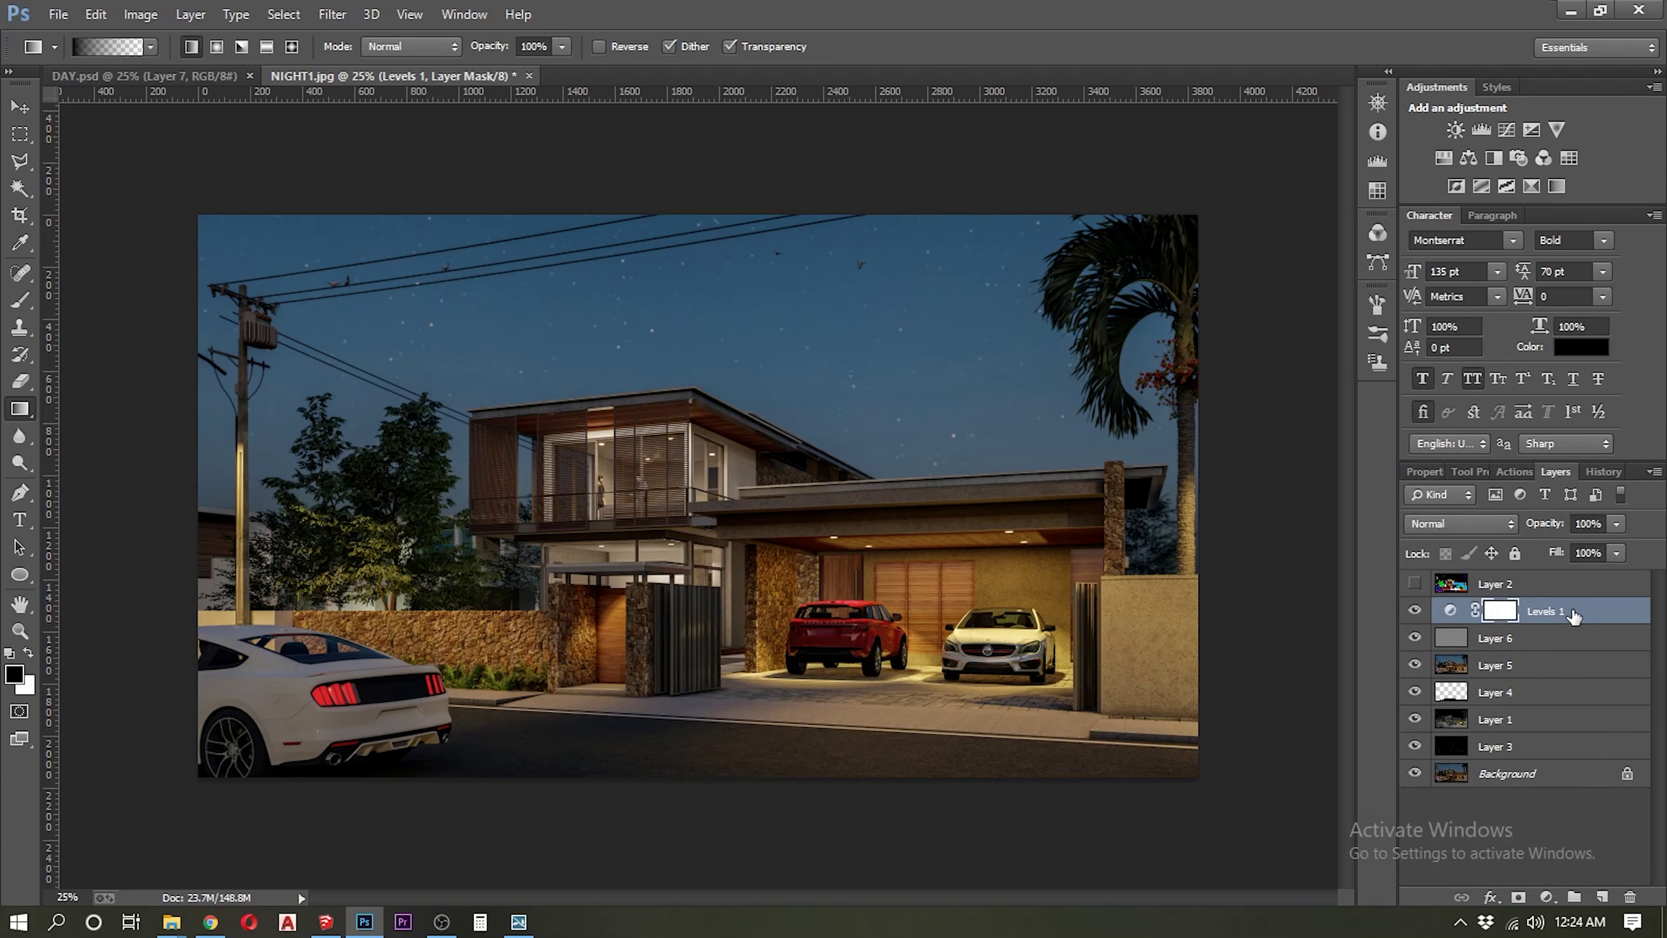
click(1503, 611)
Add a Curves adjustment layer with curve points and a lowered white end
click(1546, 896)
click(1513, 567)
click(1498, 718)
click(1544, 671)
click(1586, 627)
drag(1631, 585, 1630, 603)
Lift the curve's black point to output 26 and refine the midtone and upper points
click(1476, 740)
drag(1454, 763, 1458, 745)
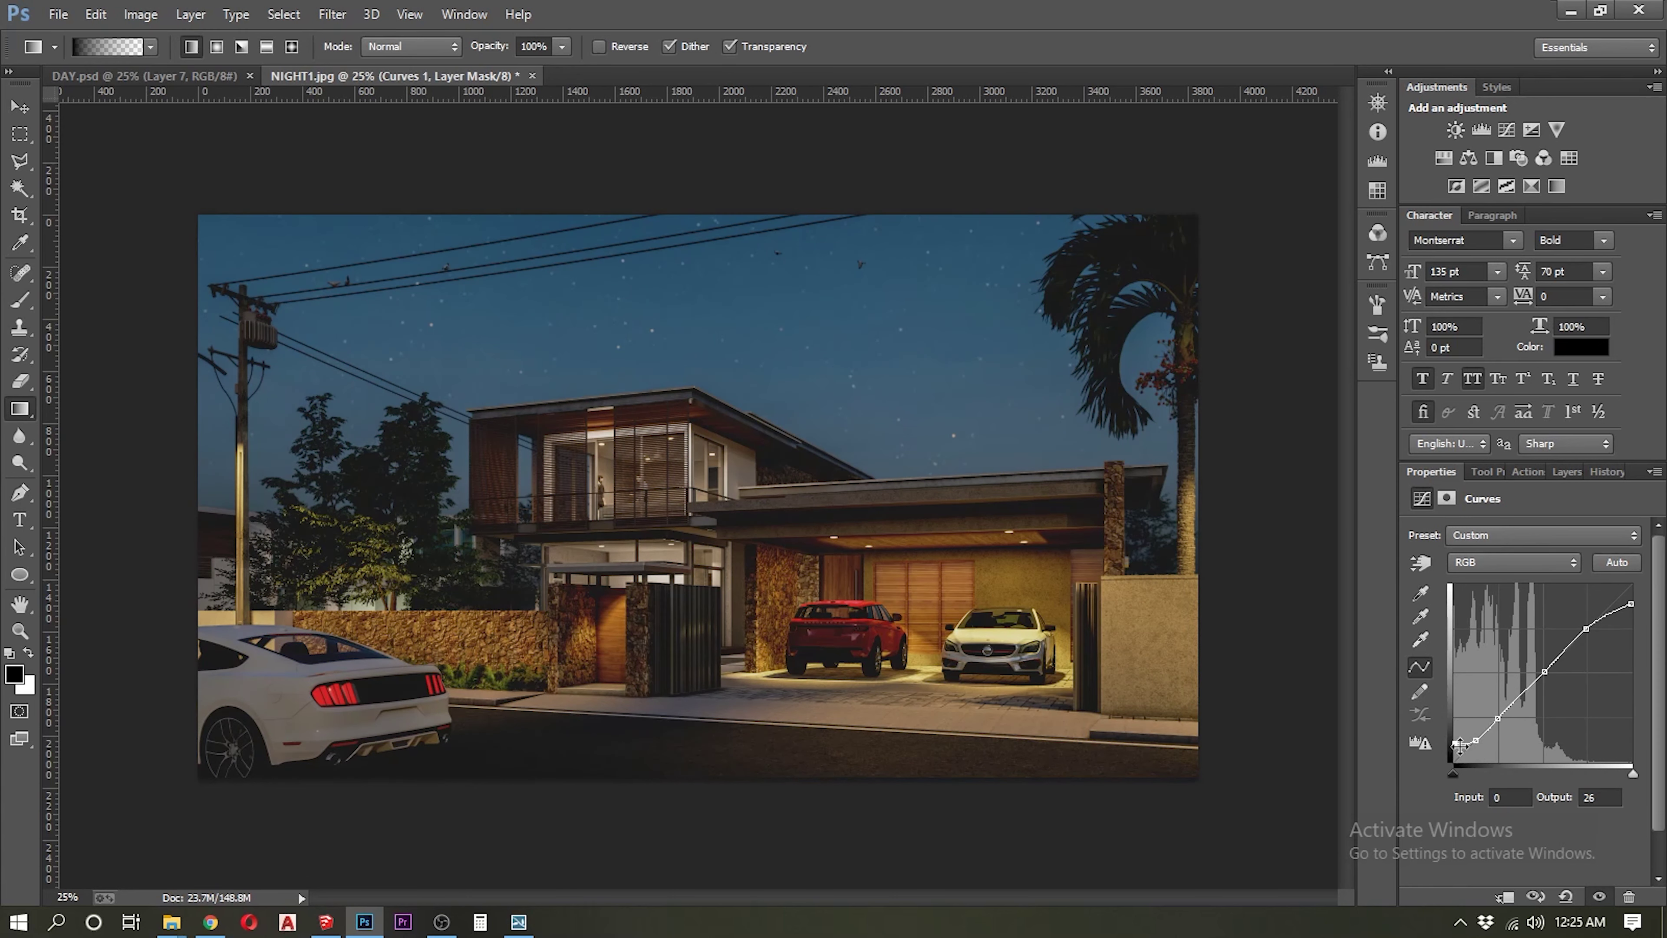
click(1474, 740)
click(1541, 670)
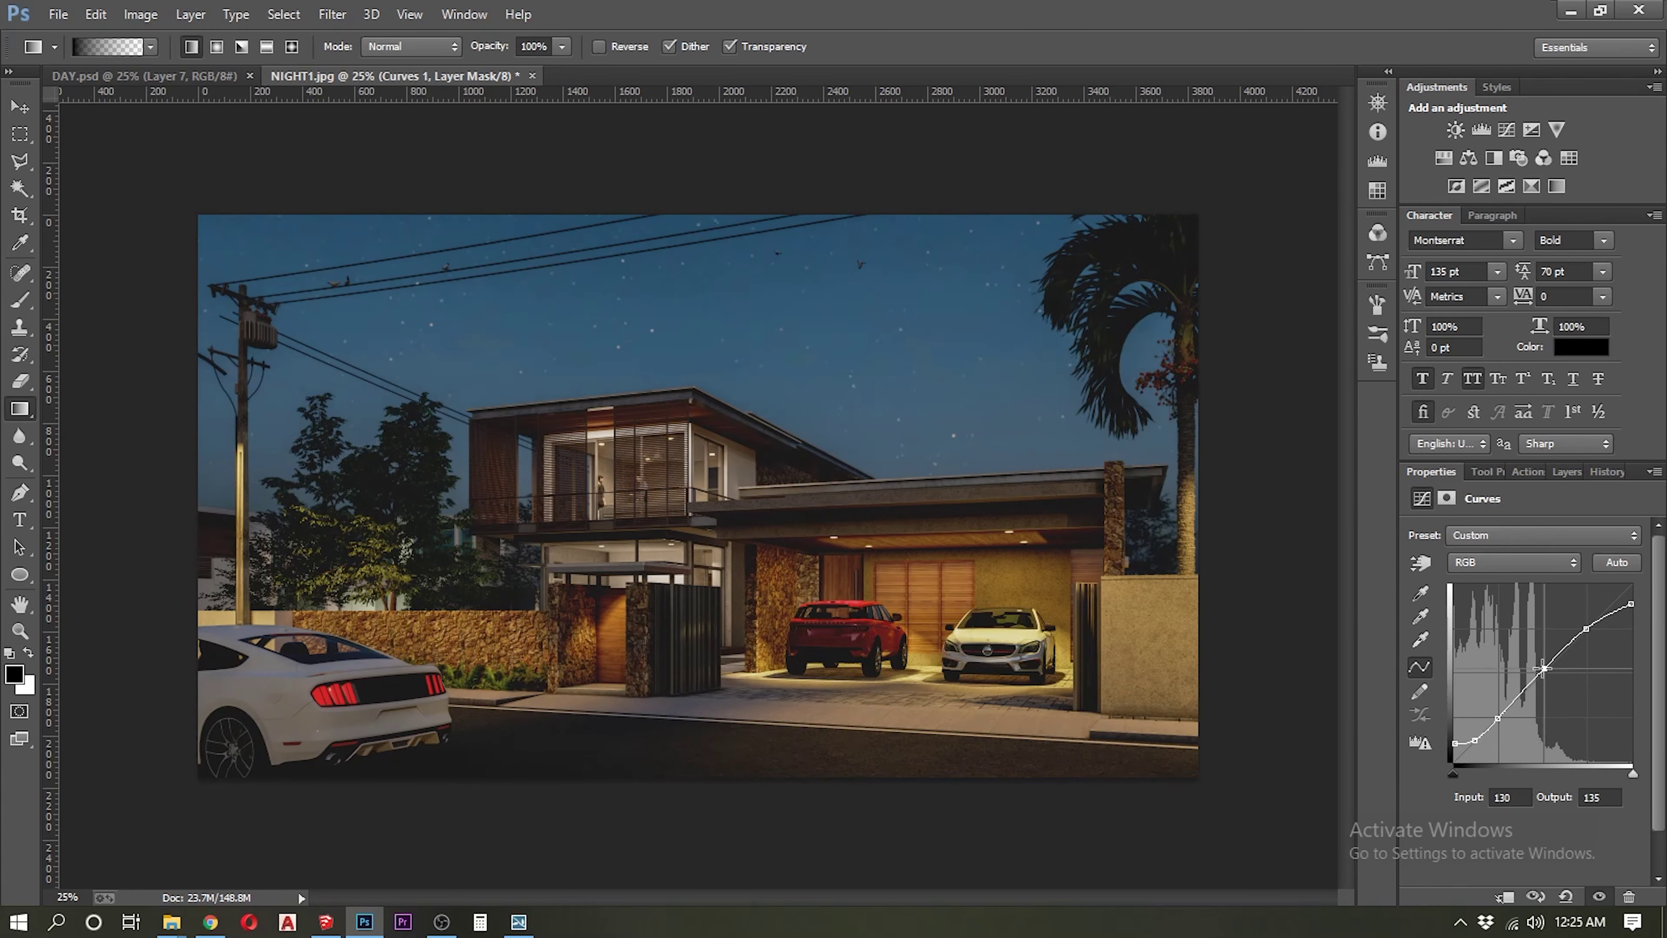
click(1589, 629)
click(1631, 605)
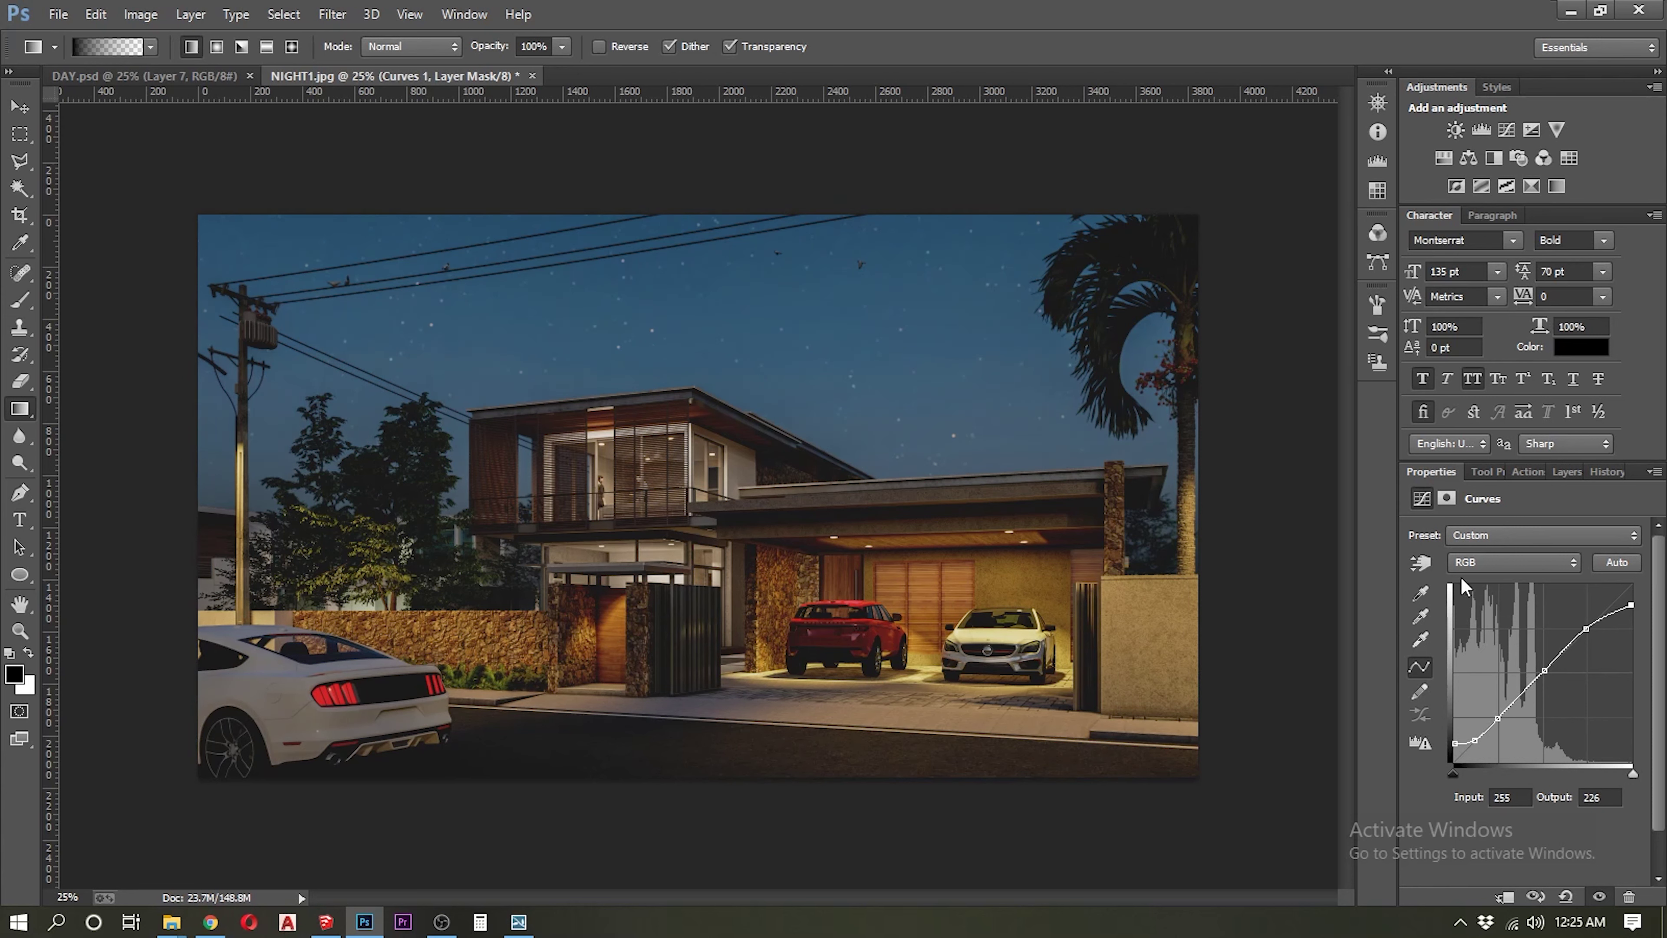
click(1567, 472)
Add Color Balance with shadows pushed blue +10 and highlights yellow -10
click(1546, 896)
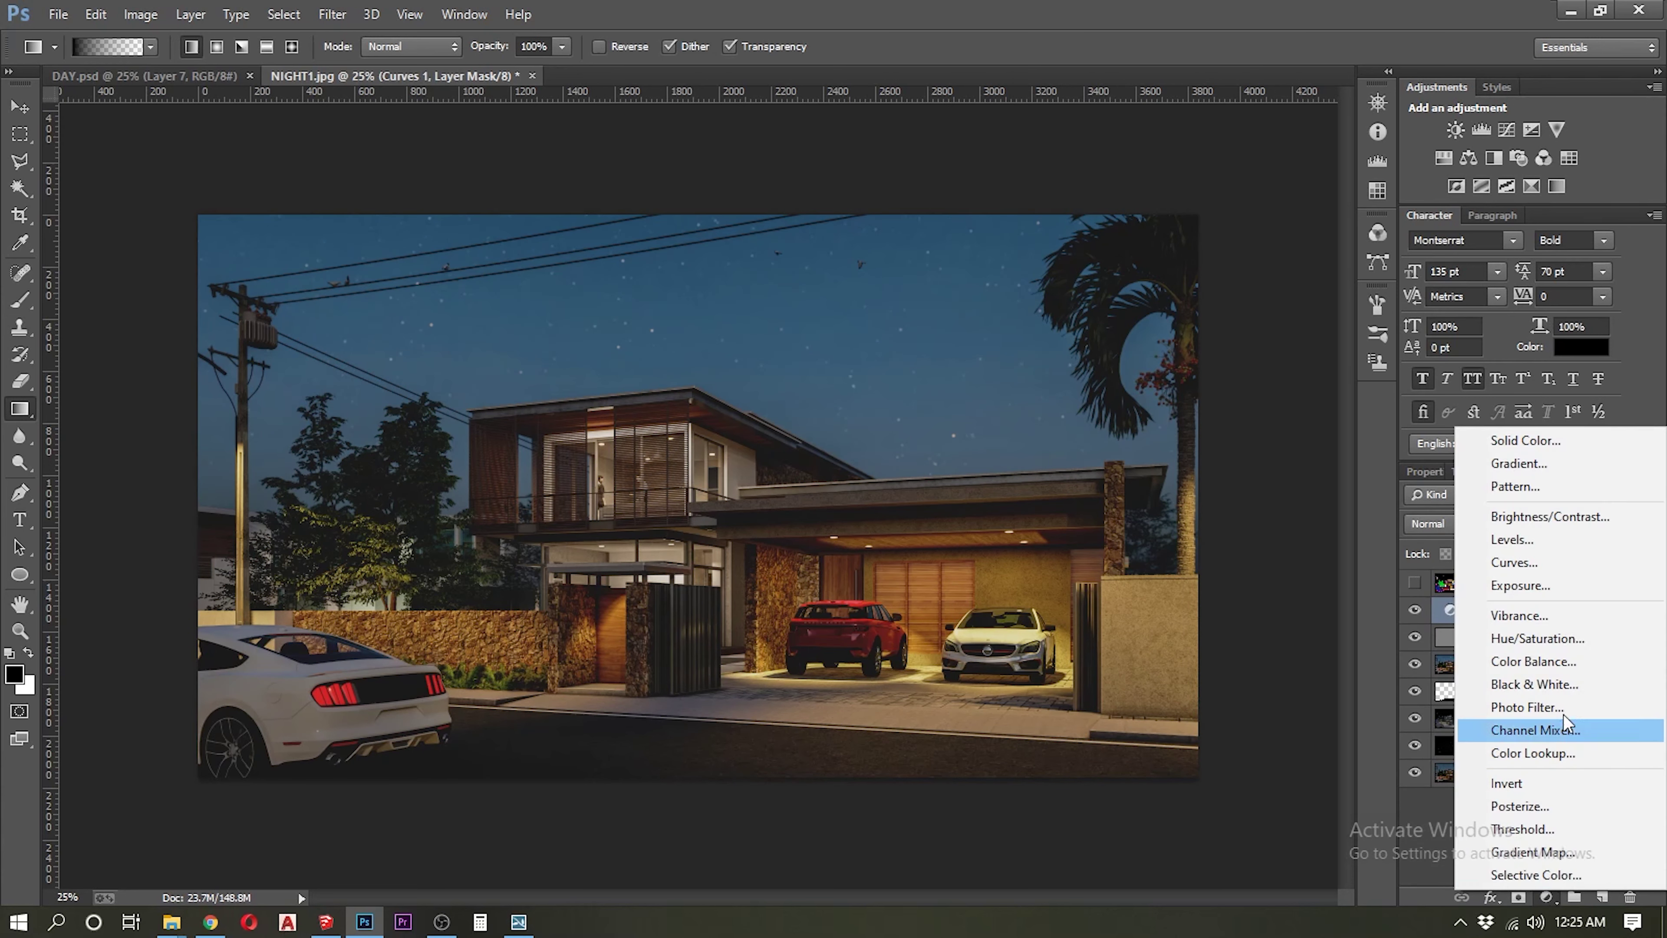
click(1556, 665)
click(1564, 537)
drag(1500, 657, 1505, 658)
click(1542, 536)
click(1543, 594)
drag(1498, 657, 1491, 658)
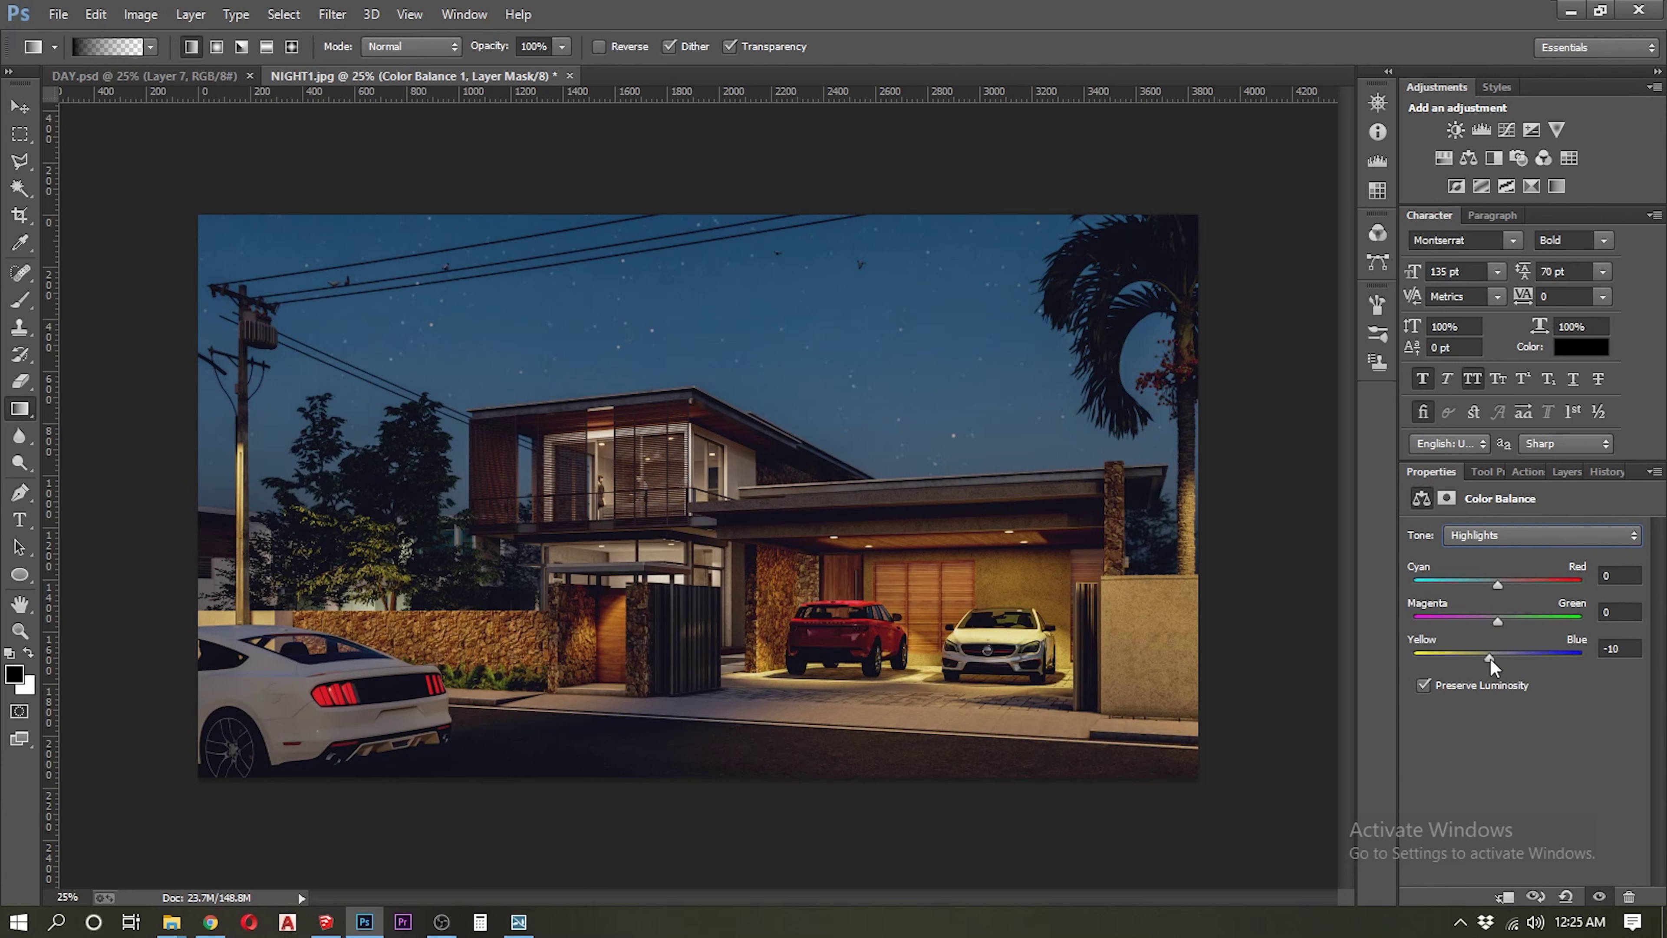
Select the new merged Layer 7 on top of the stack
click(333, 14)
click(1567, 471)
click(1561, 610)
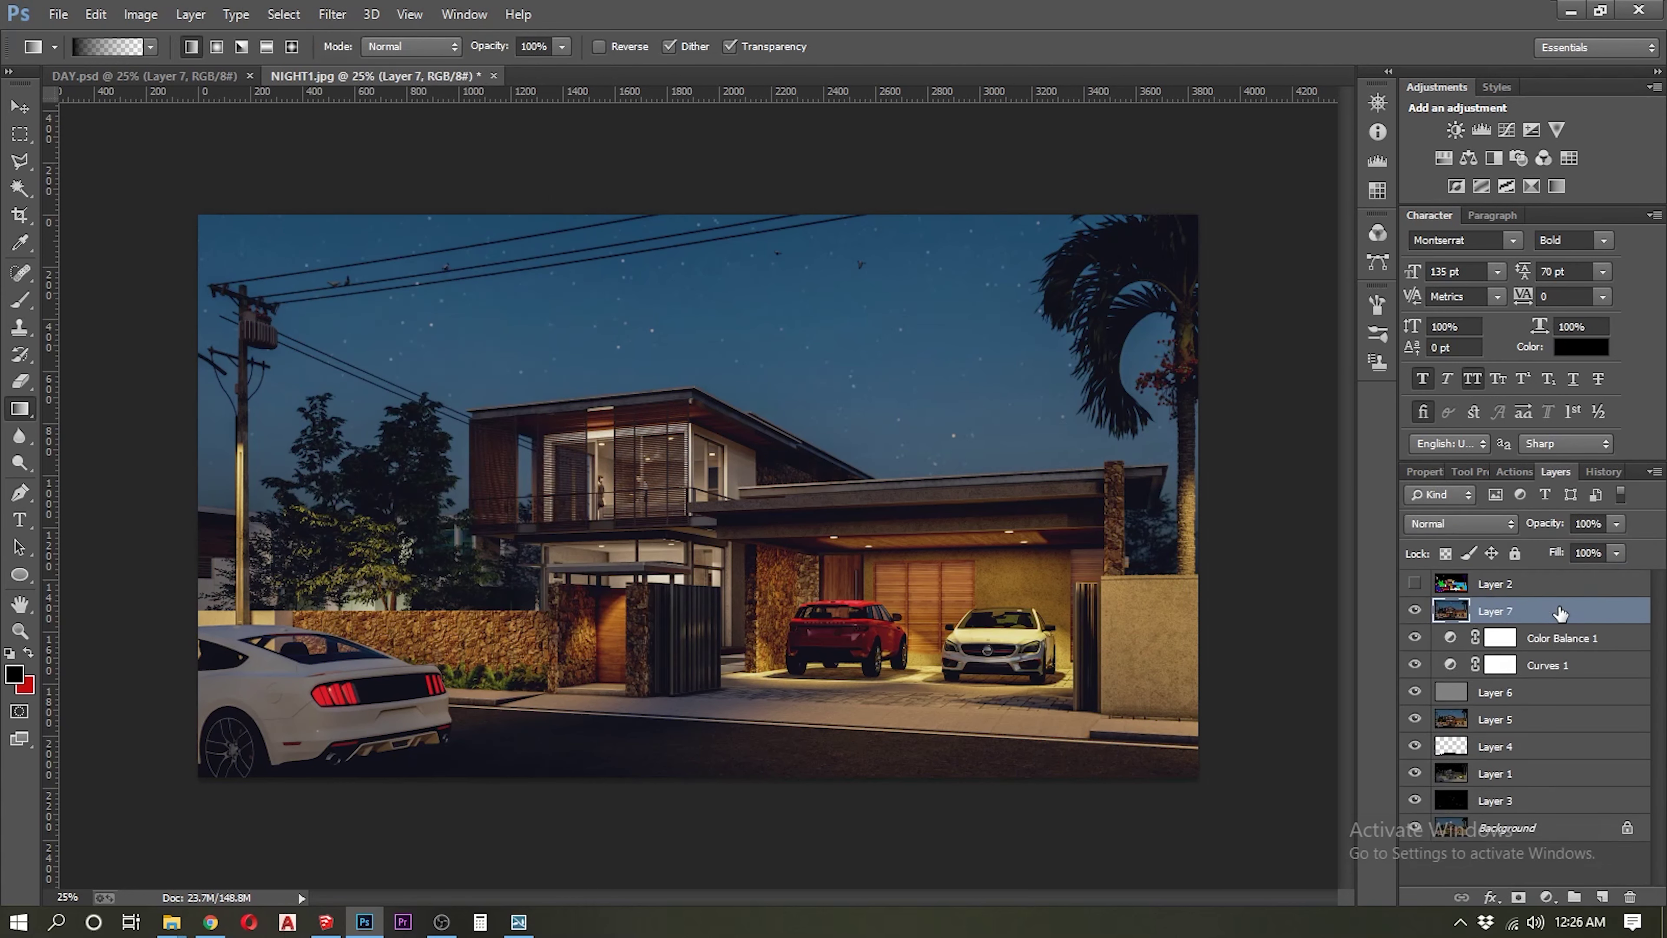
Grade Layer 7 in Camera Raw: Temperature +3, Dehaze +6, Post Crop Vignetting -20
click(332, 14)
click(372, 172)
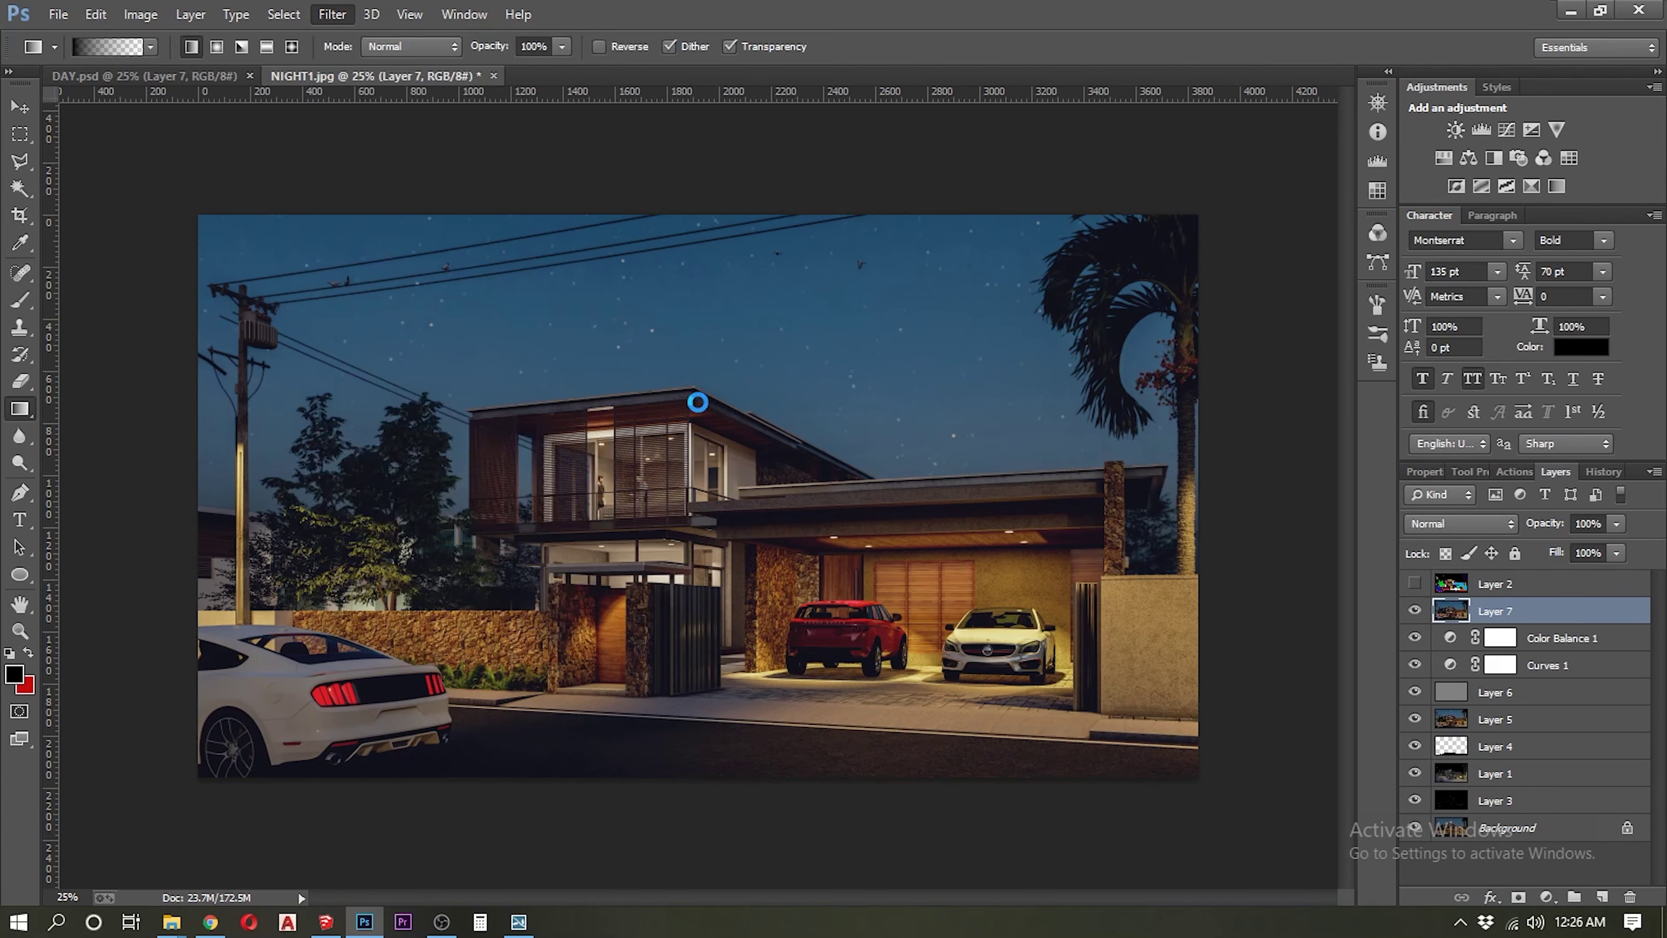
drag(1281, 332, 1285, 334)
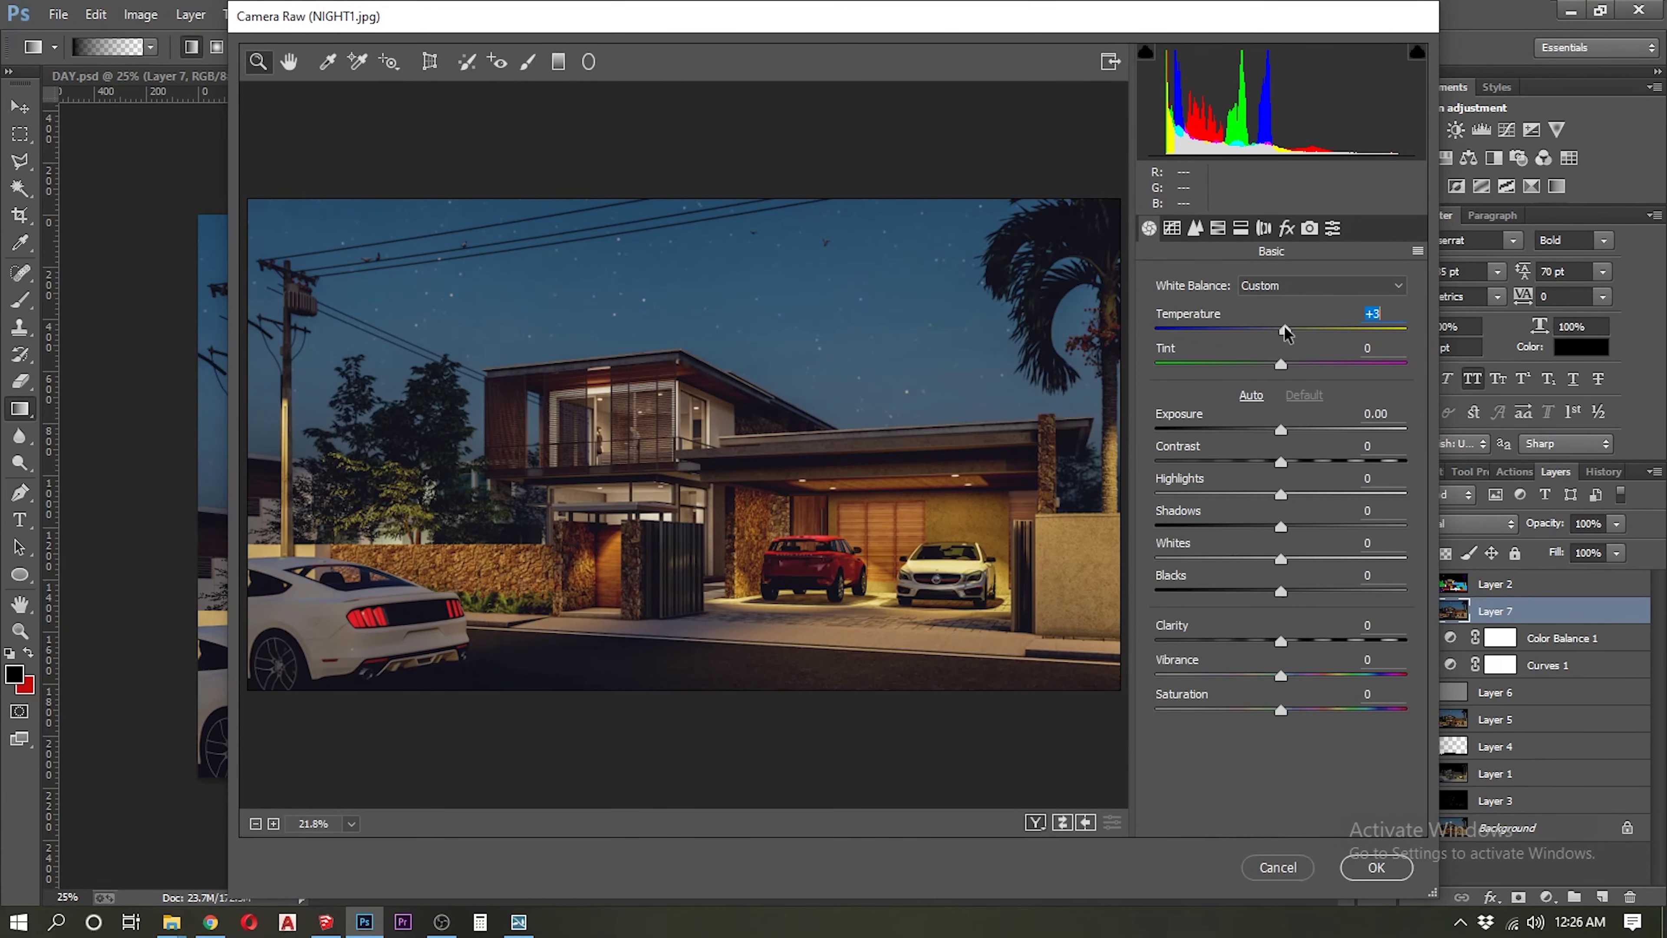
click(1286, 228)
drag(1280, 317, 1287, 317)
mouse_move(1280, 575)
mouse_down()
mouse_move(1256, 572)
mouse_move(1230, 607)
mouse_move(1406, 641)
mouse_up()
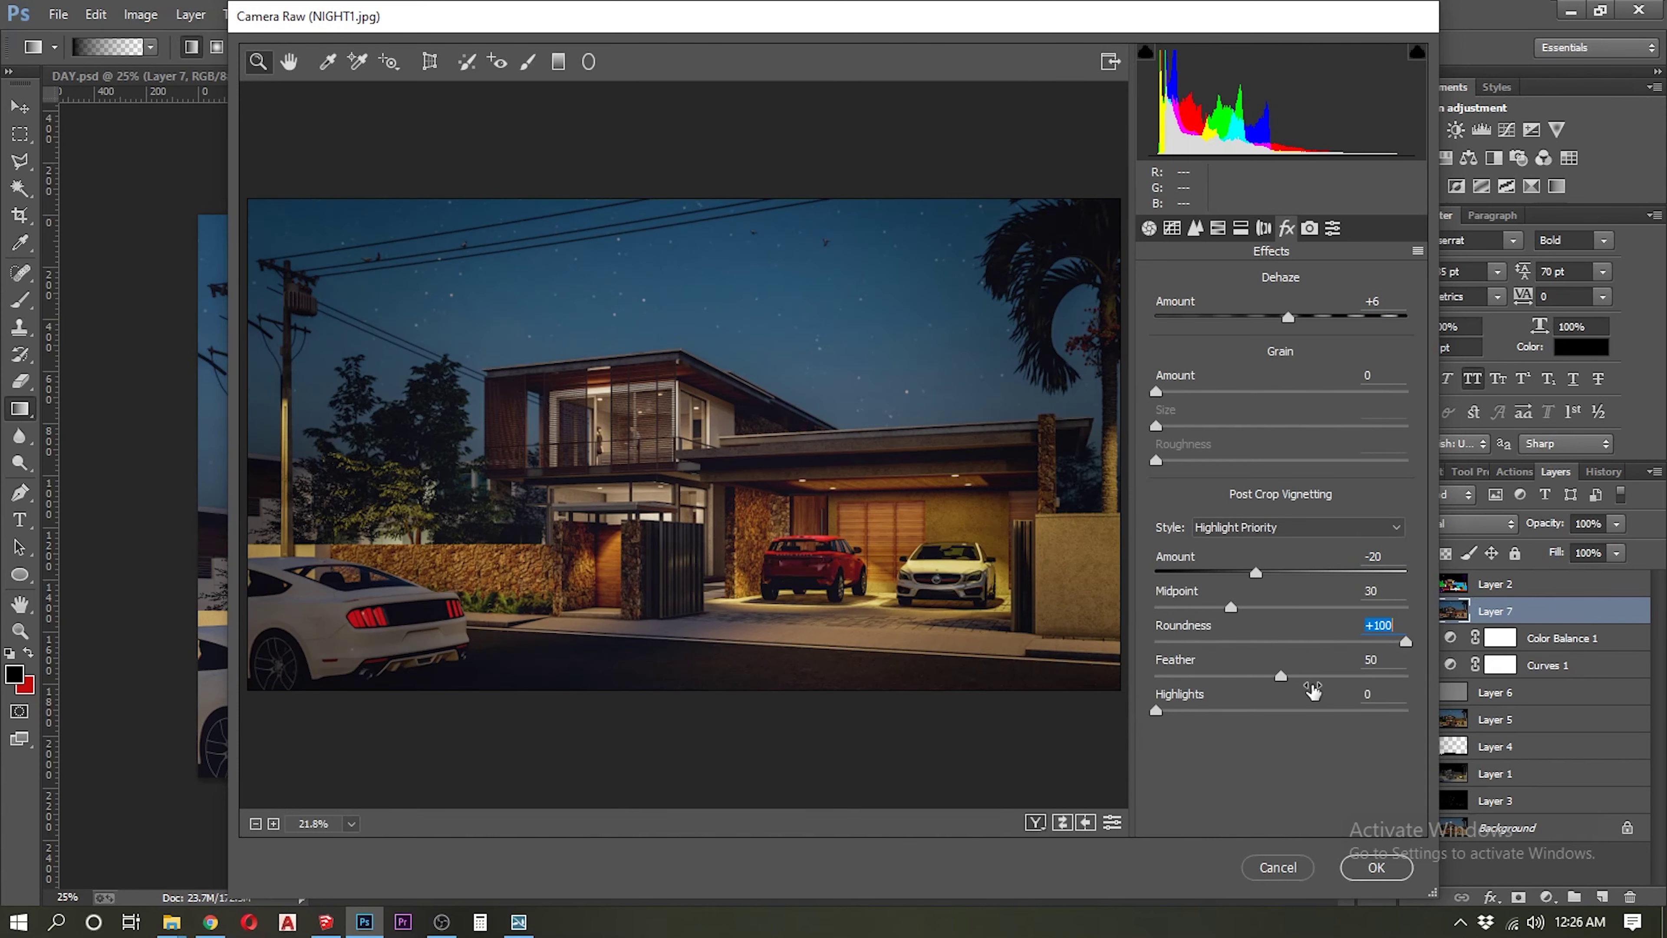
click(1353, 867)
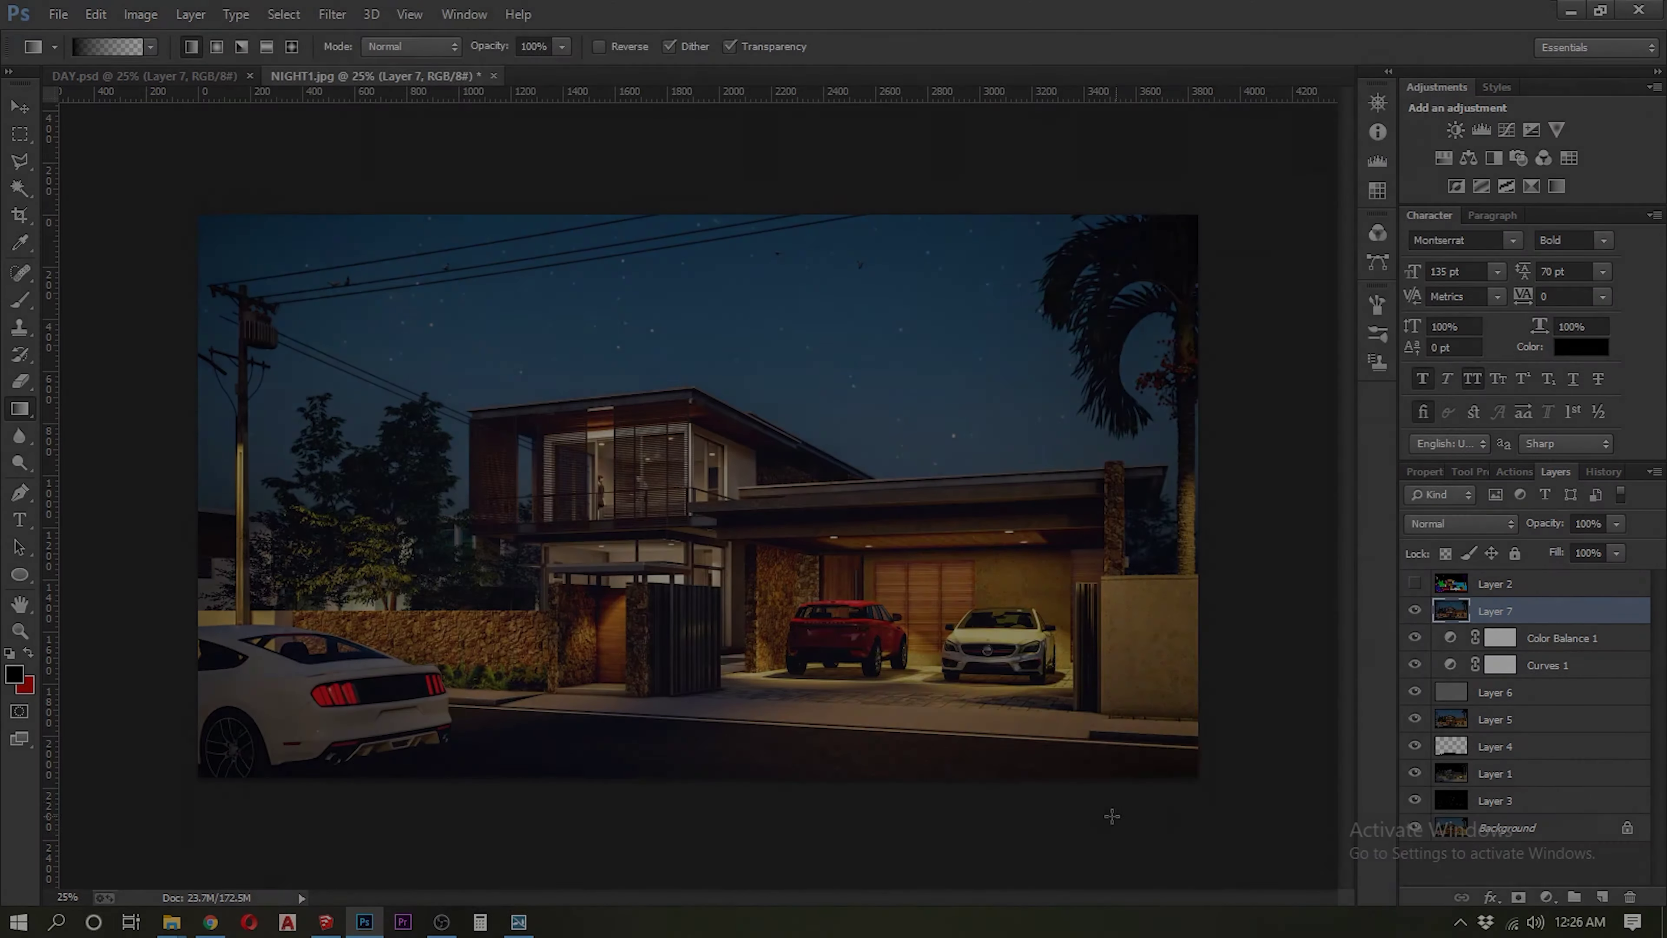